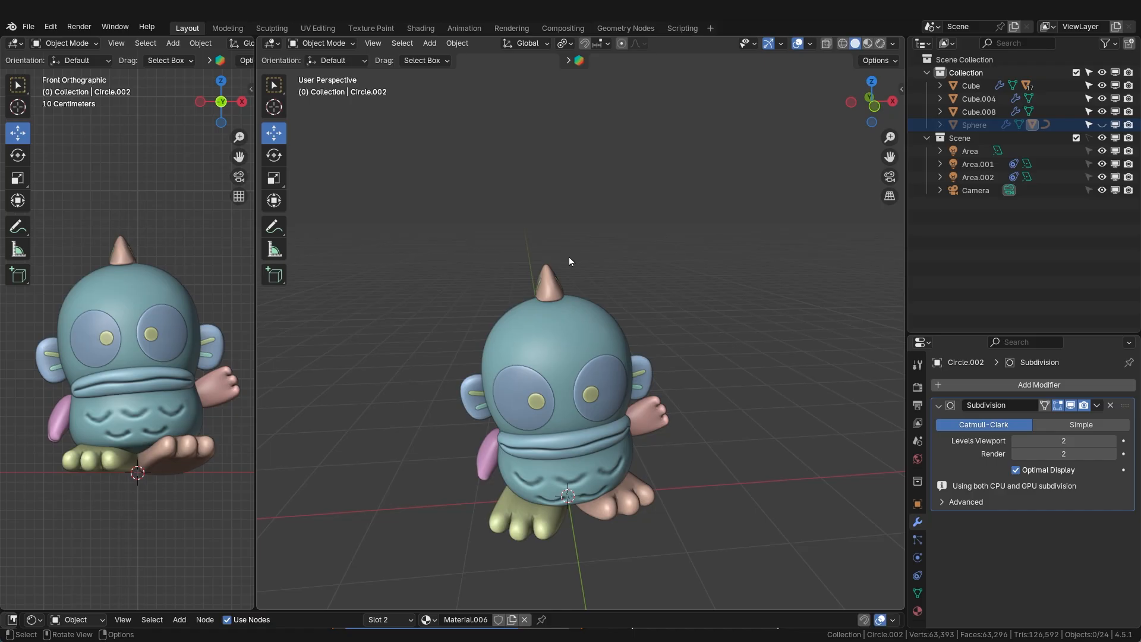
- Add a UV sphere with 8 segments and 6 rings
key("shift+a")
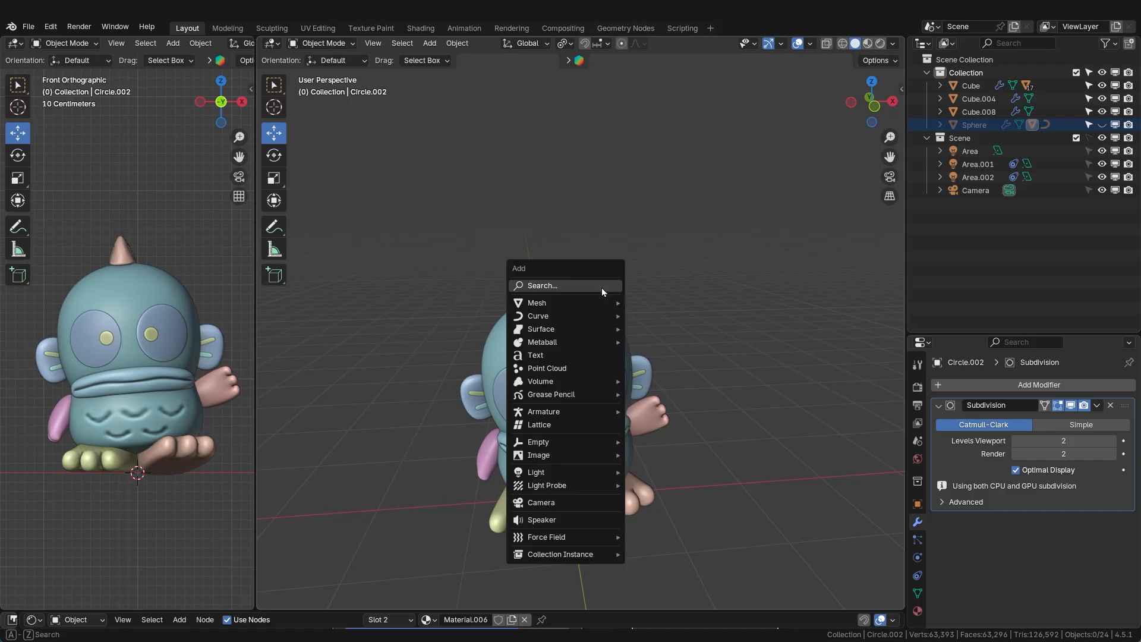
mouse_move(601, 302)
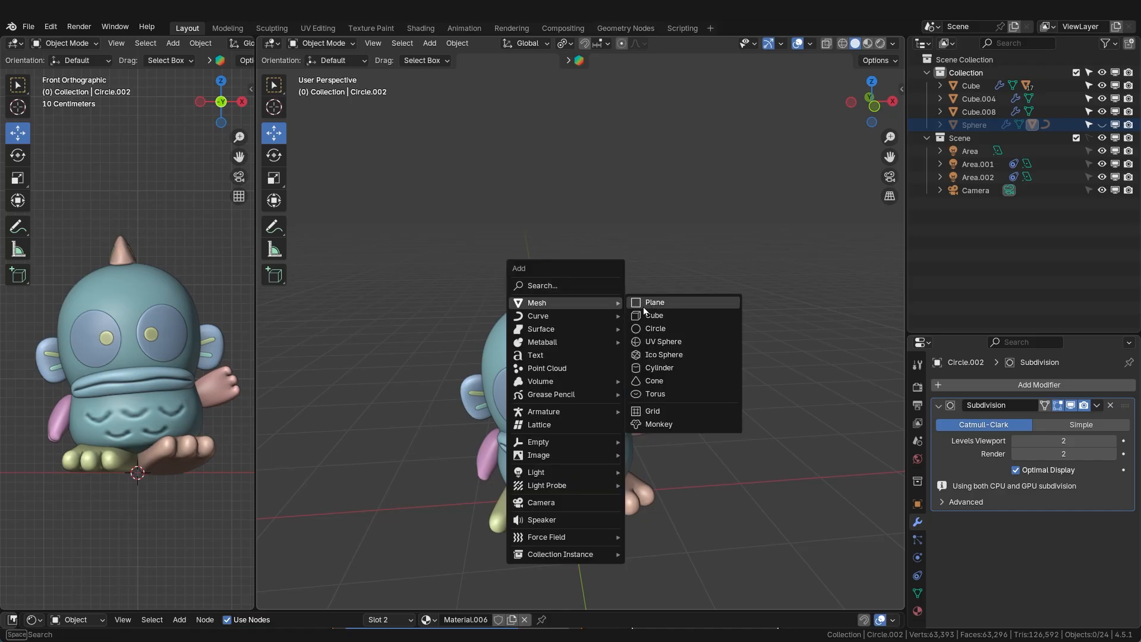
left_click(682, 343)
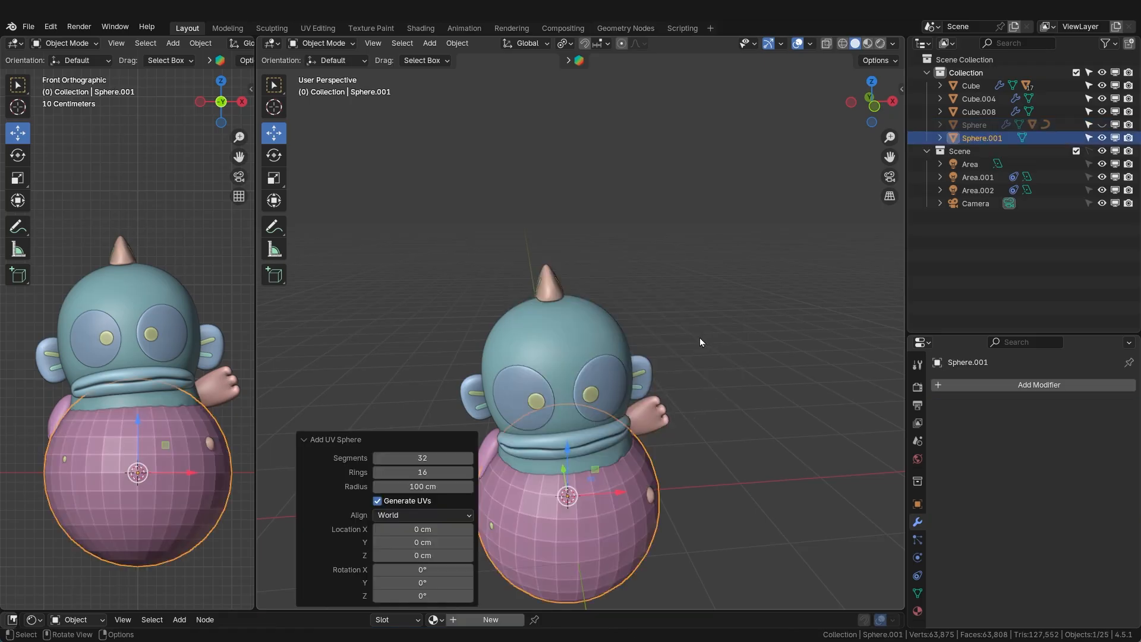
left_click(434, 458)
type("8")
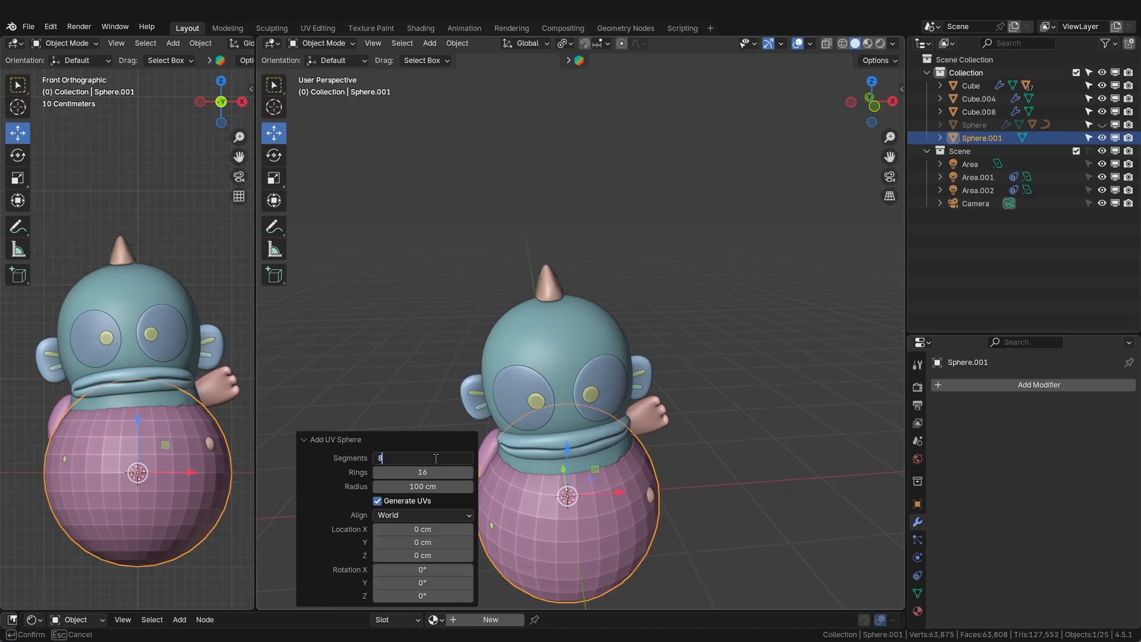
key("Return")
left_click(407, 475)
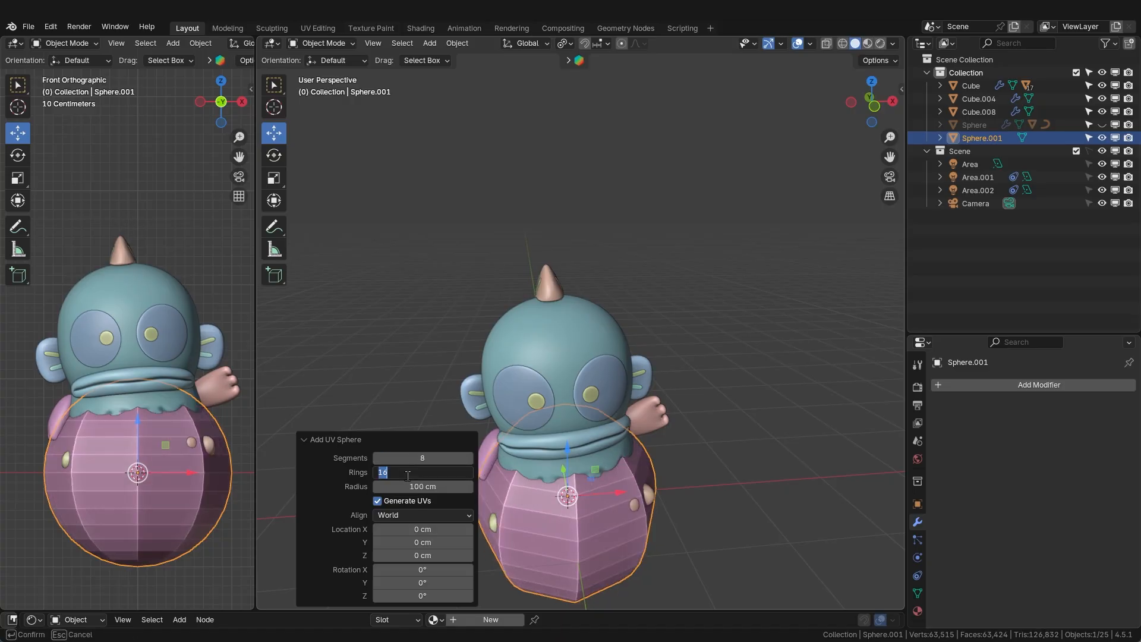
type("6")
key("Return")
- Scale the new sphere to about 0.467 and raise it about 157 cm along the Z axis
middle_click_drag(599, 473, 606, 468, "shift")
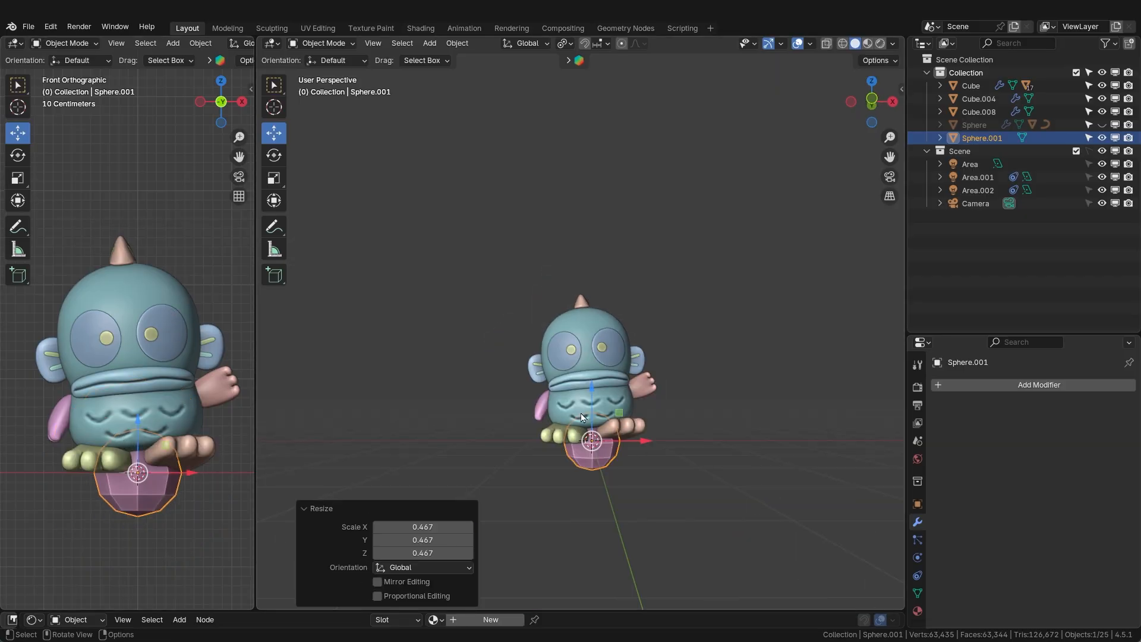
key("g")
key("z")
left_click(683, 362)
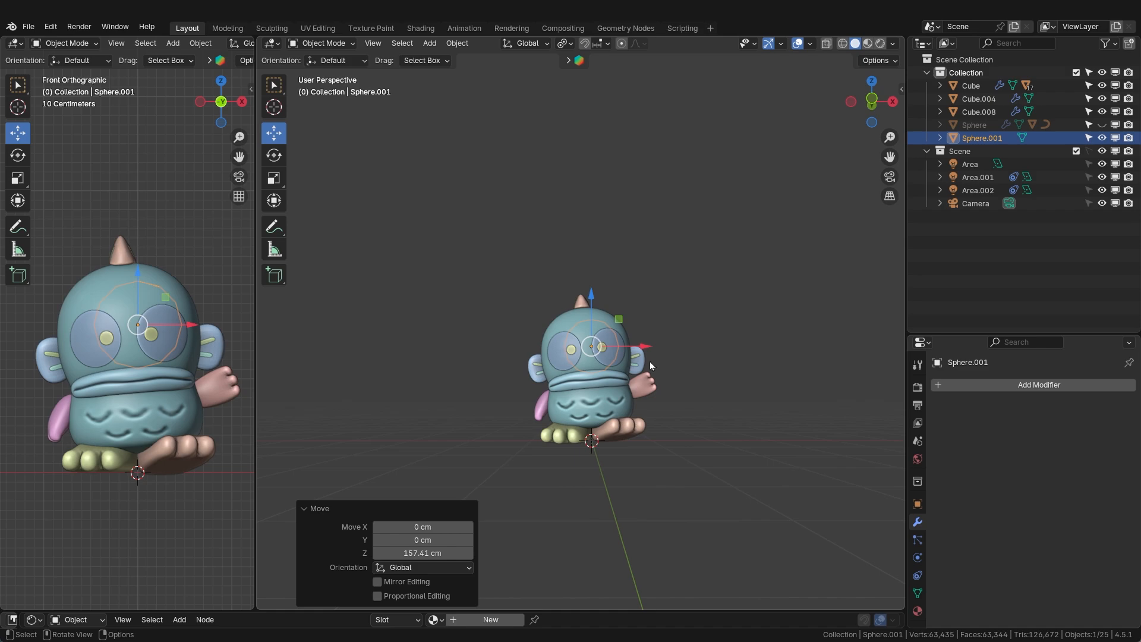
- Isolate the sphere in local view and put it in Edit Mode with face selection
key("KP_Divide")
scroll(657, 337, "down", 3)
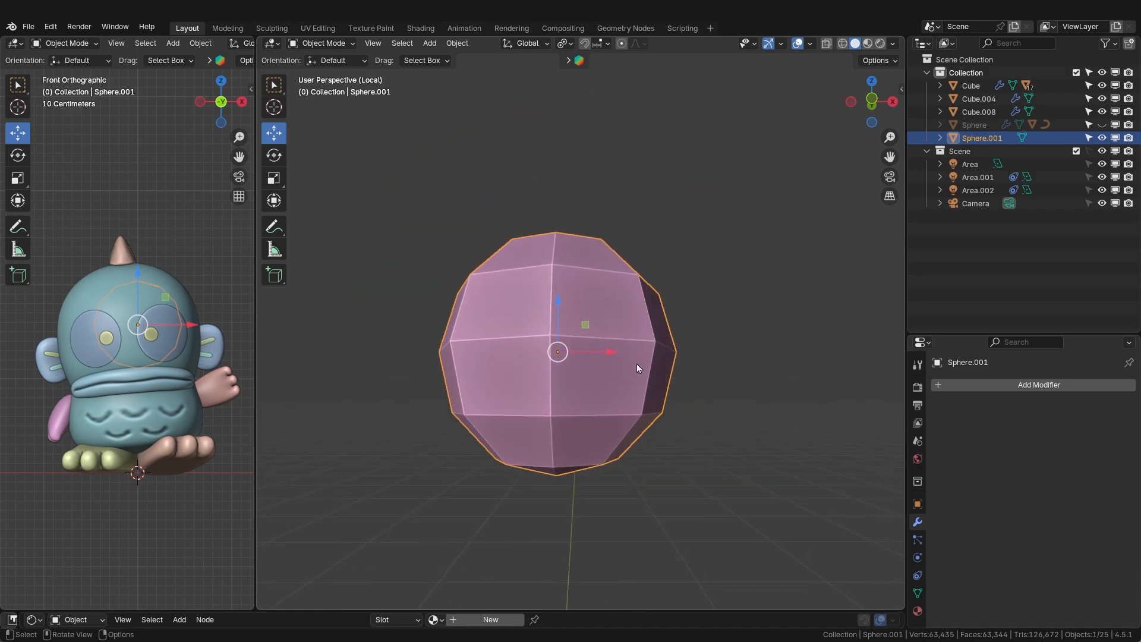
middle_click_drag(637, 364, 638, 371)
middle_click_drag(565, 364, 563, 507)
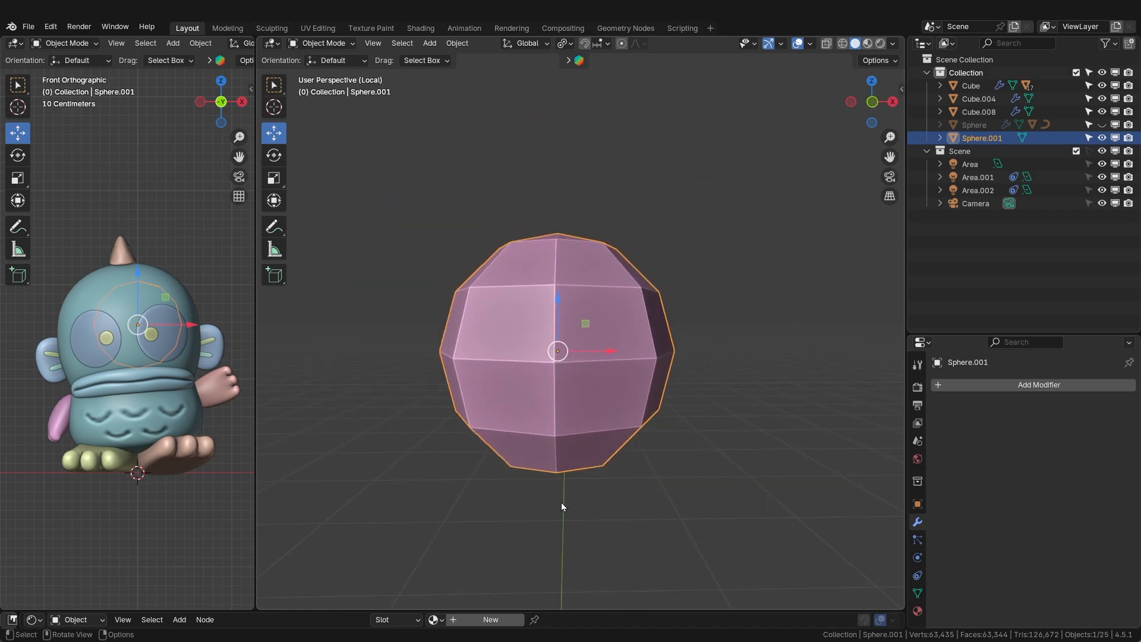
middle_click_drag(556, 454, 596, 376)
scroll(596, 375, "down", 2)
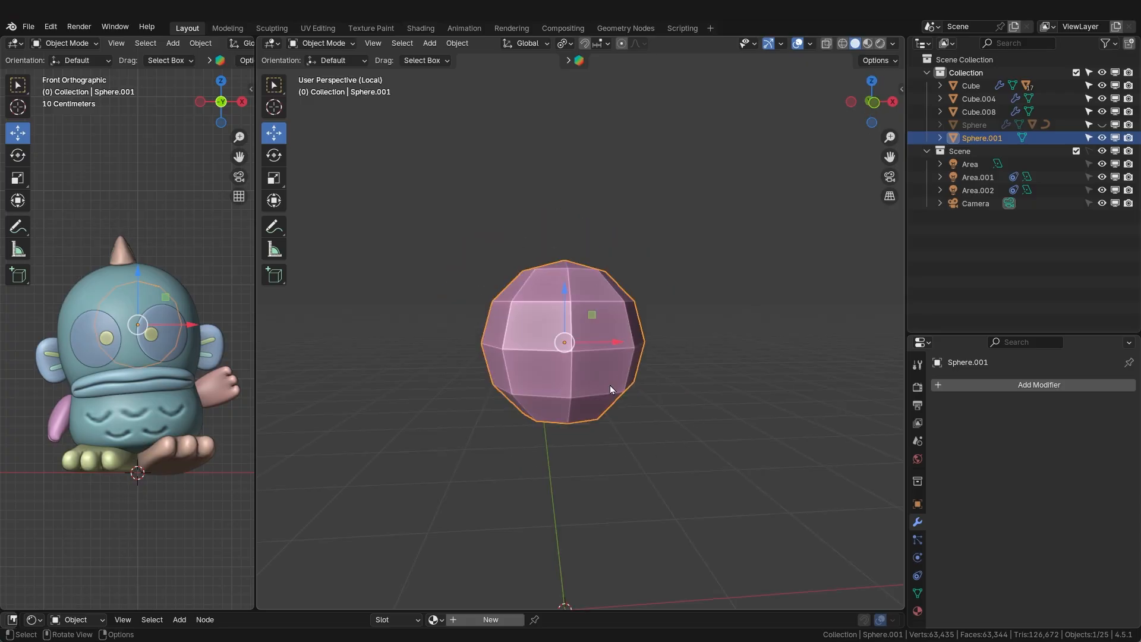
middle_click_drag(509, 380, 567, 356)
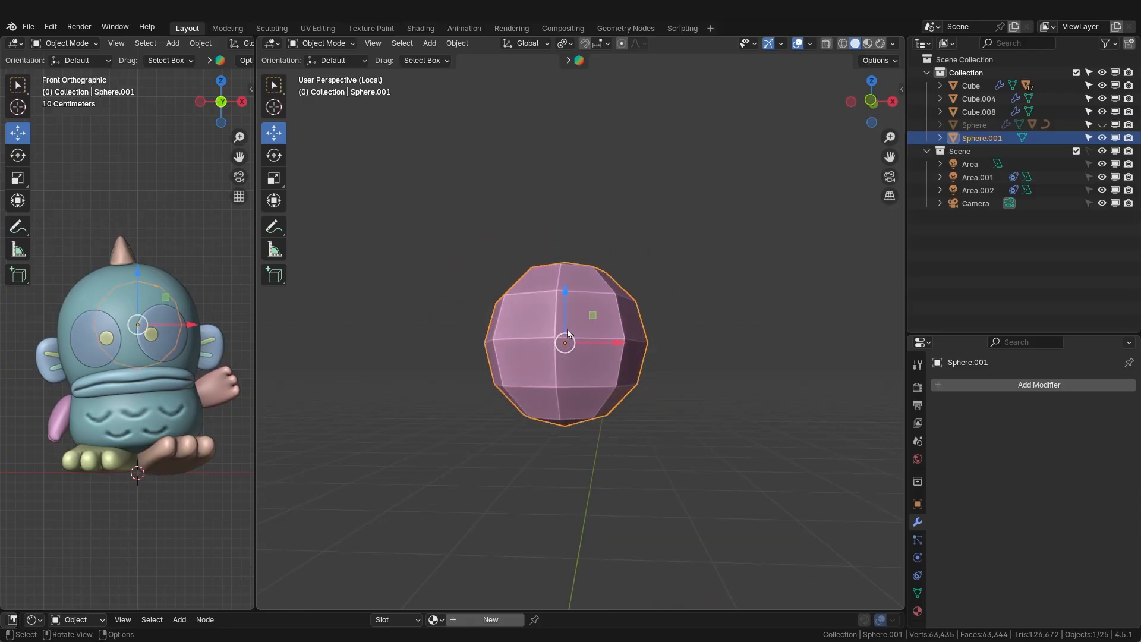
key("Tab")
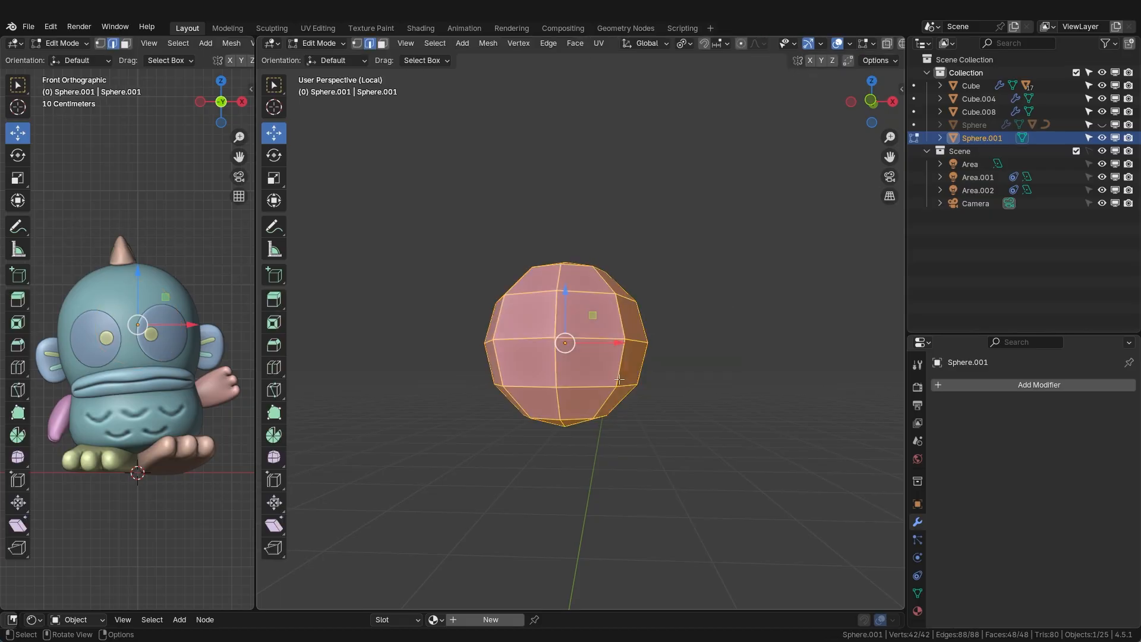
middle_click_drag(693, 365, 662, 408)
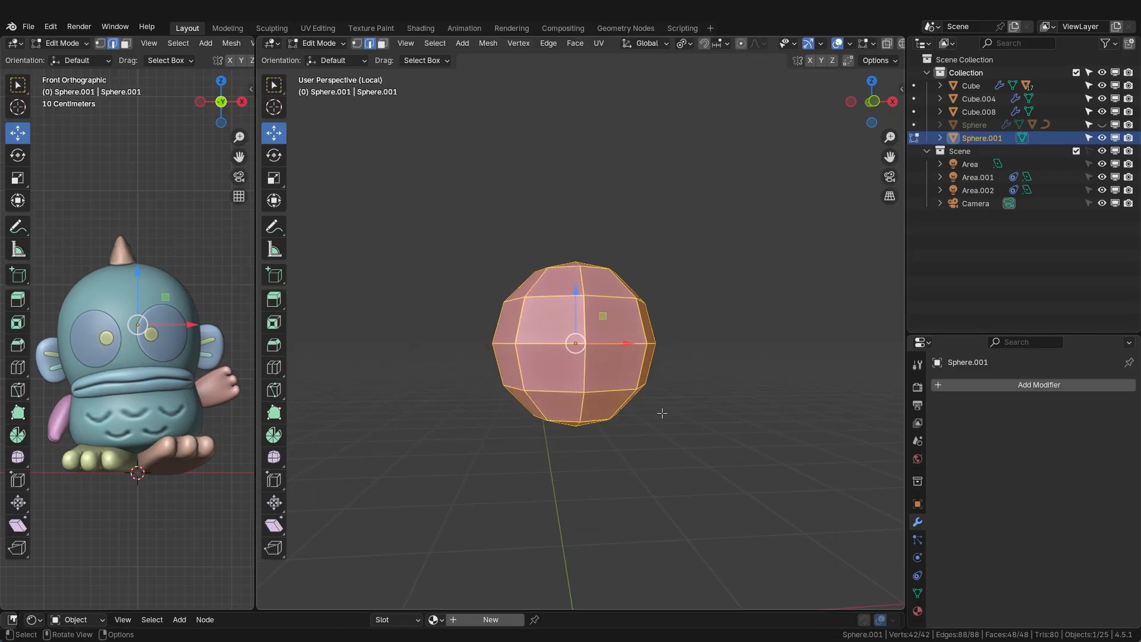
key("3")
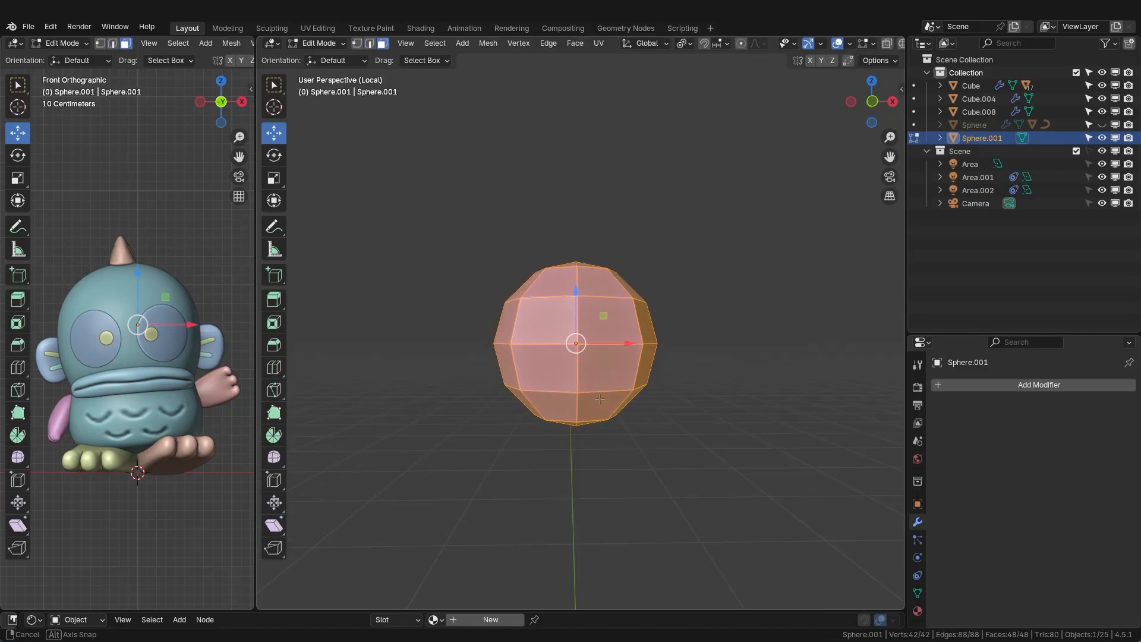
- Select three adjacent faces individually in the sphere's lower band
middle_click_drag(612, 410, 521, 328)
left_click(594, 374)
left_click(562, 377, "shift")
left_click(527, 382, "shift")
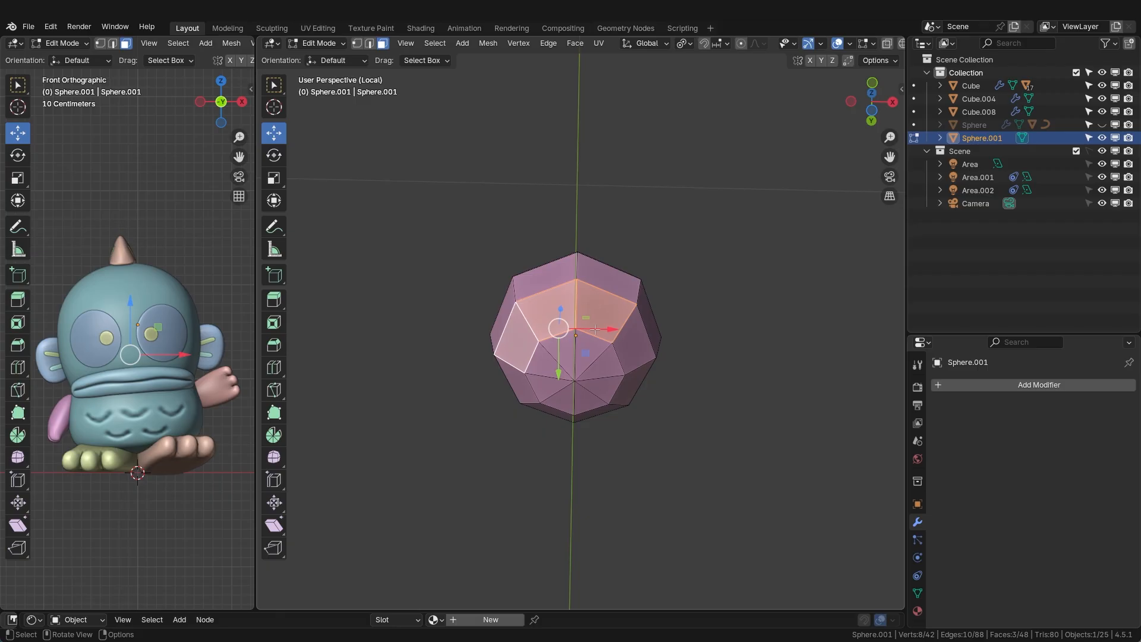
scroll(595, 329, "up", 3)
scroll(522, 326, "down", 1)
middle_click_drag(521, 325, 535, 349)
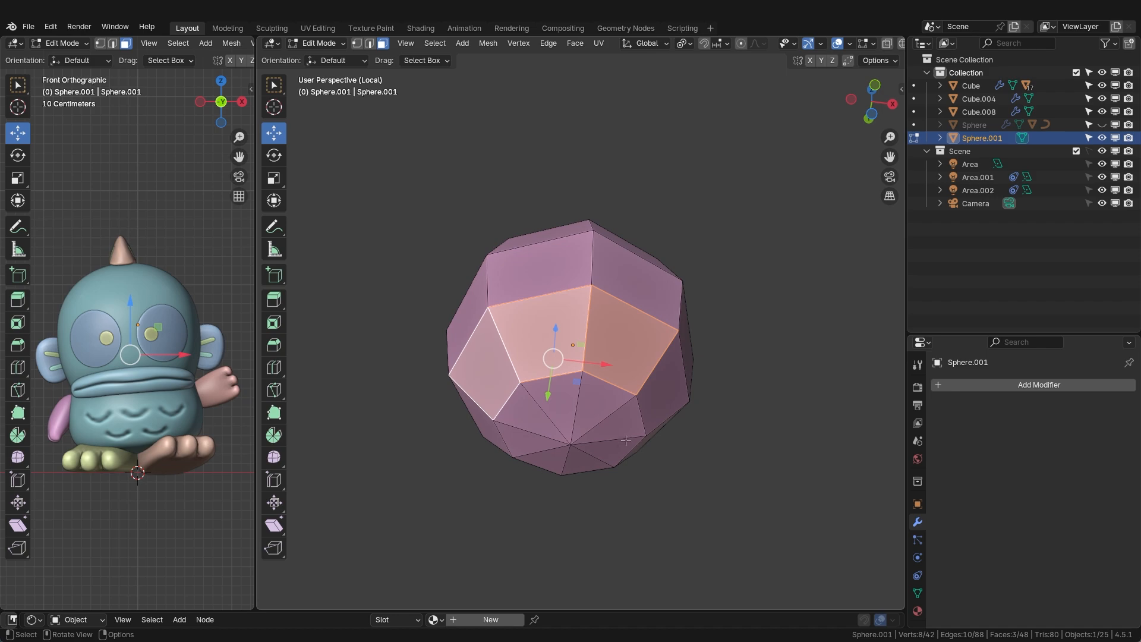
middle_click_drag(592, 342, 503, 355)
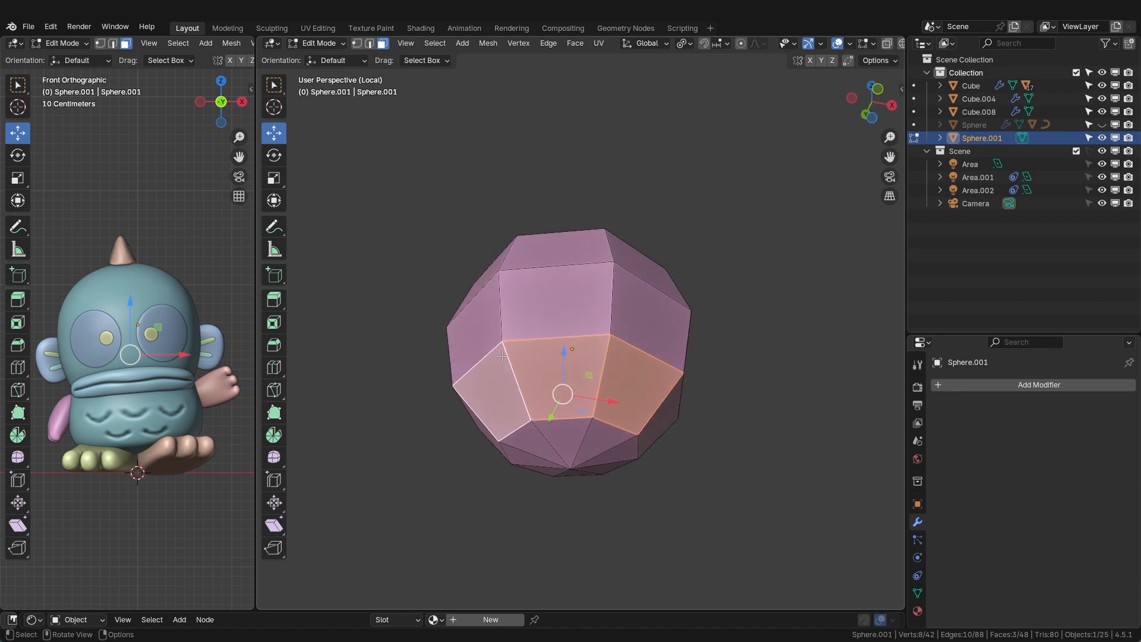
- Select the whole face loop of the sphere's lower band and inset each face individually by about 9.6 cm
left_click(522, 384, "alt")
middle_click_drag(522, 384, 533, 298)
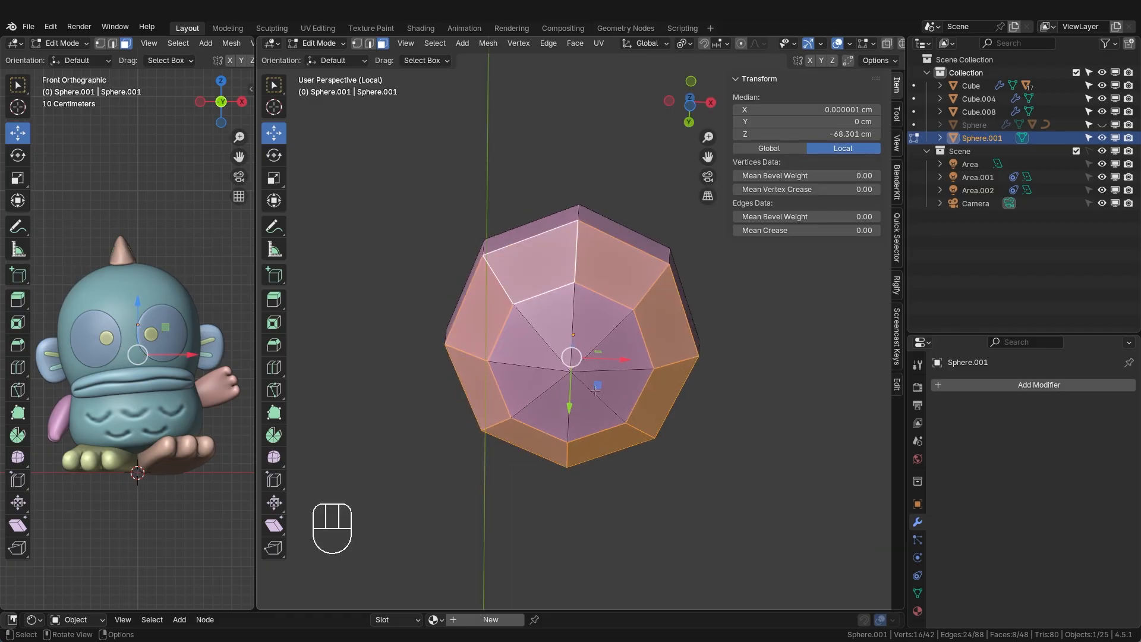
middle_click_drag(595, 390, 595, 433)
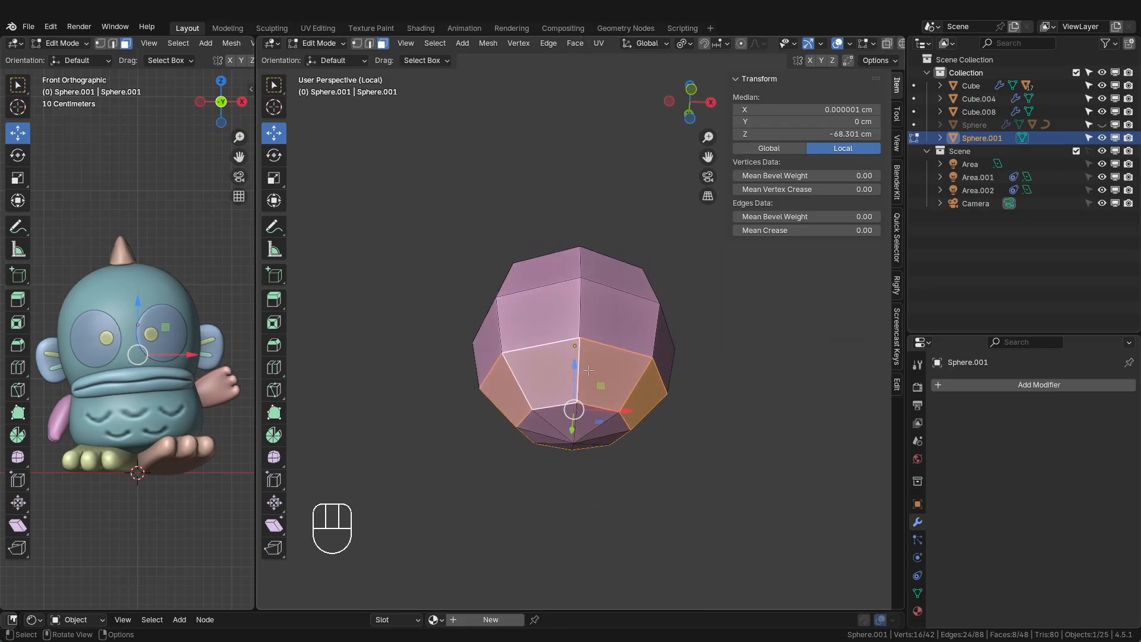
middle_click_drag(588, 369, 659, 357)
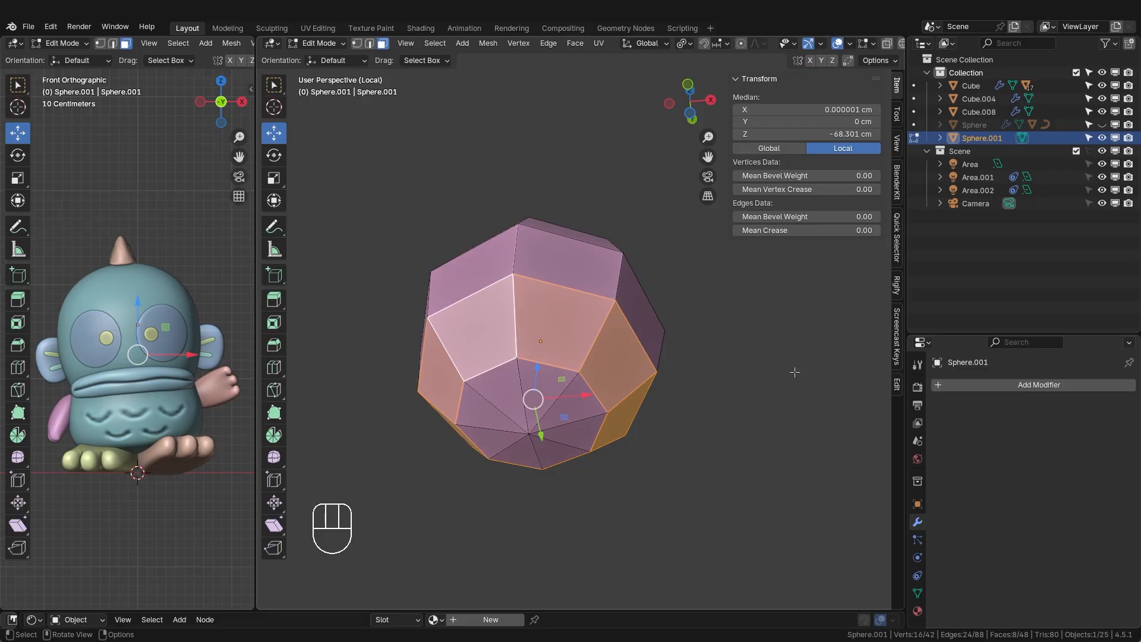
key("i")
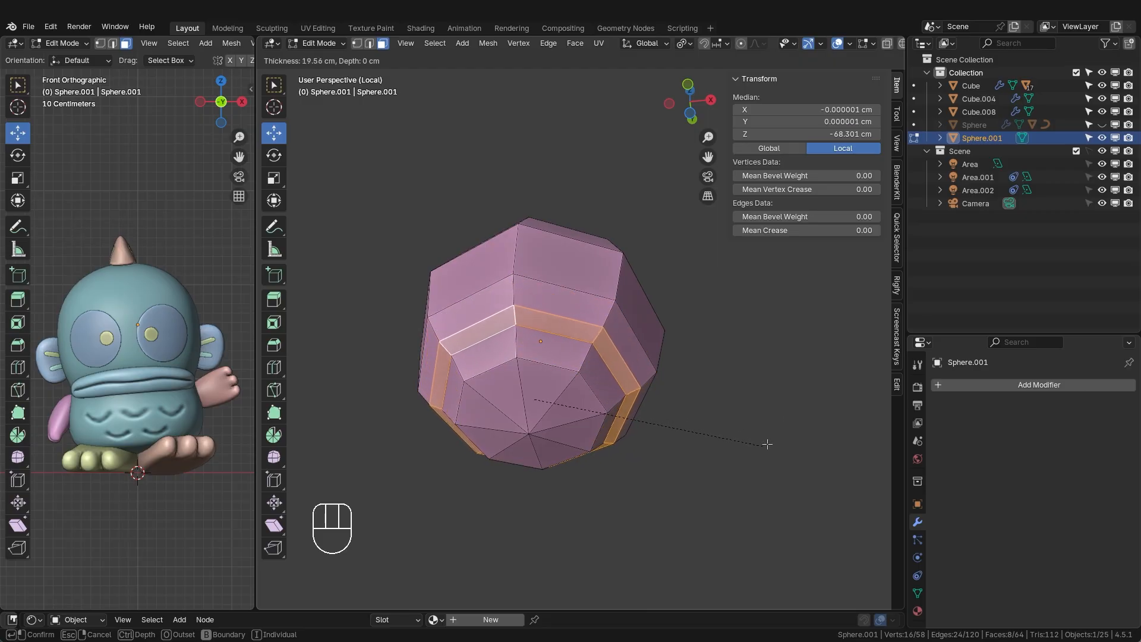
key("i")
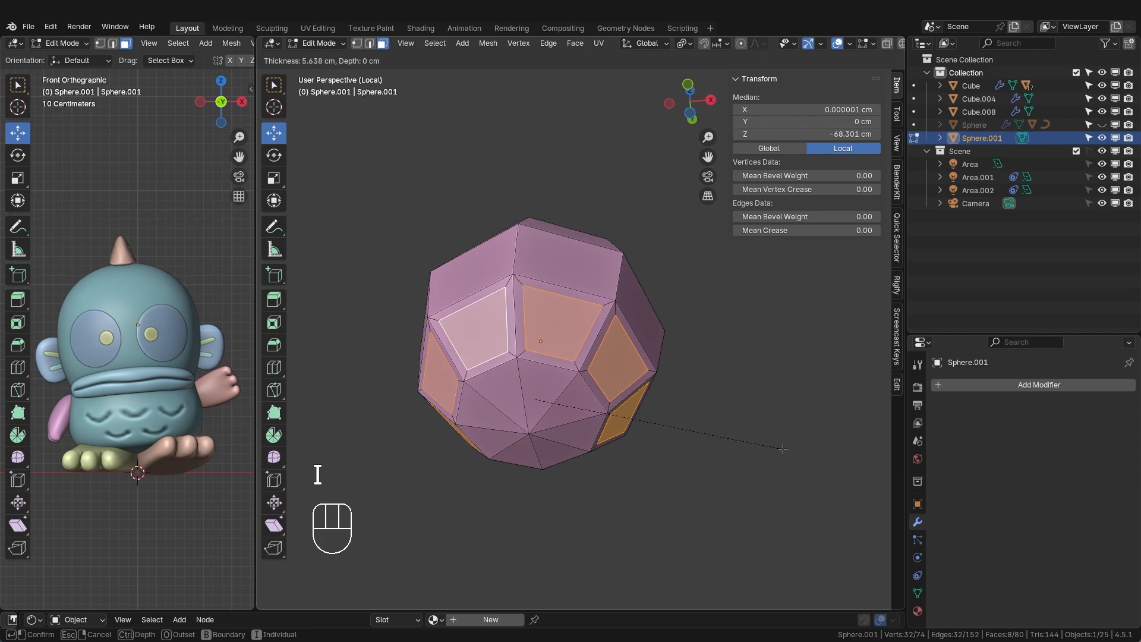
left_click(777, 451)
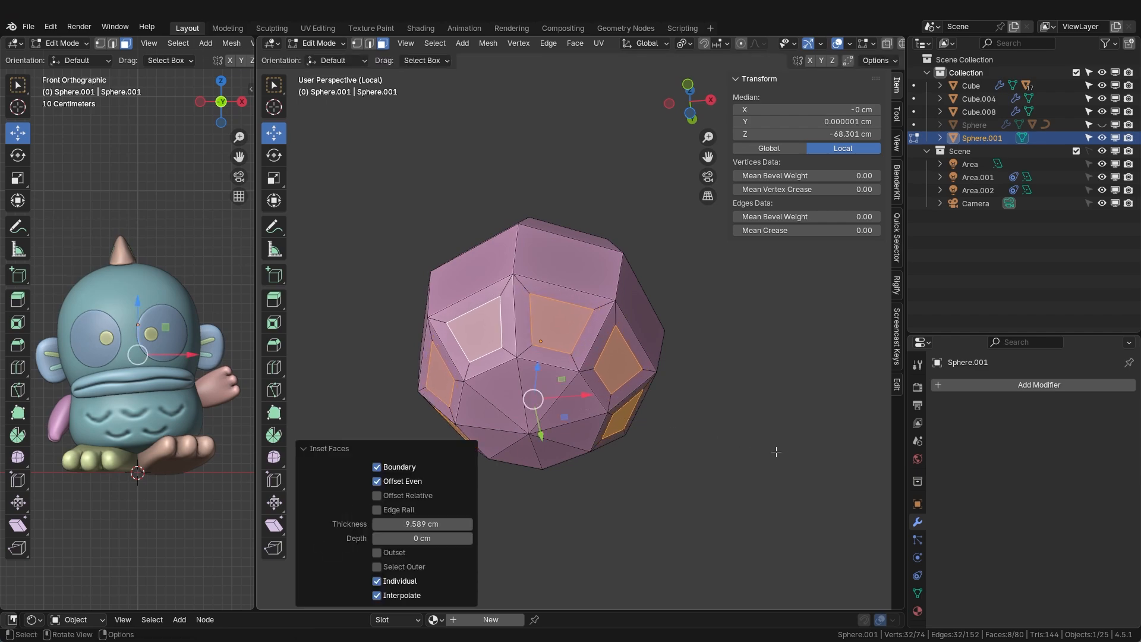
- Set the transform pivot point to Individual Origins
middle_click_drag(627, 394, 720, 422)
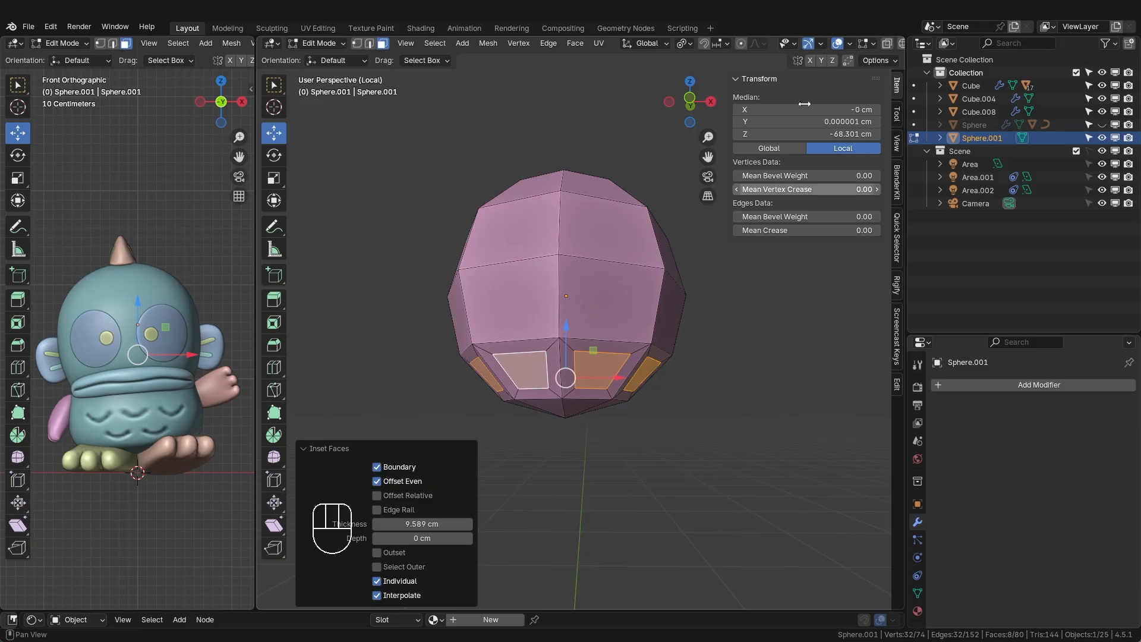
key("ctrl+z")
key("period")
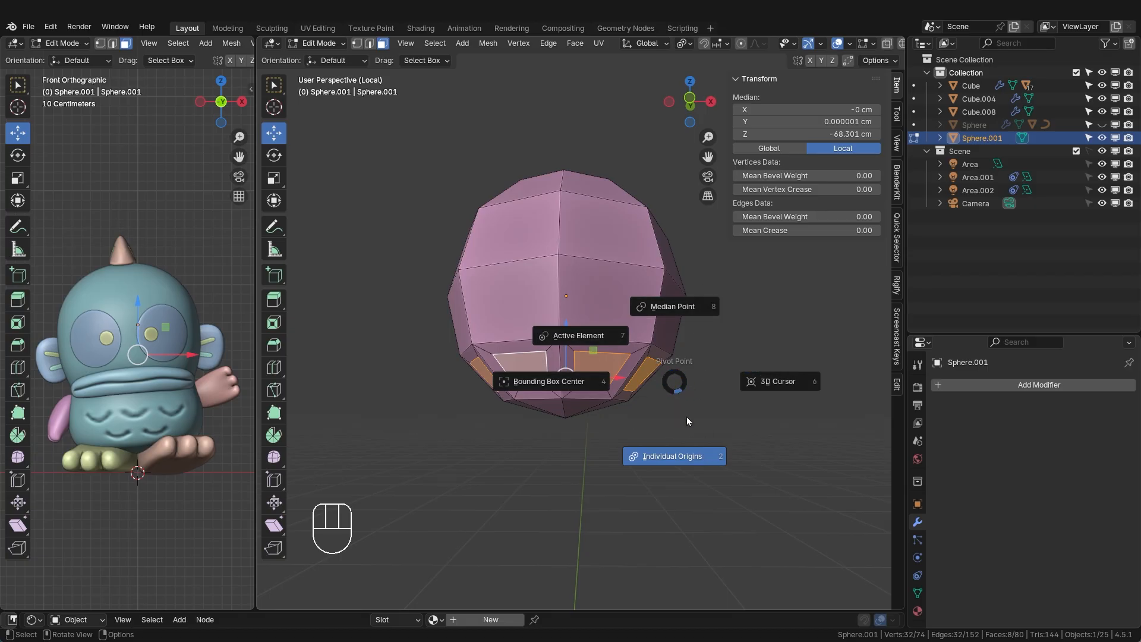
left_click(683, 49)
left_click(684, 50)
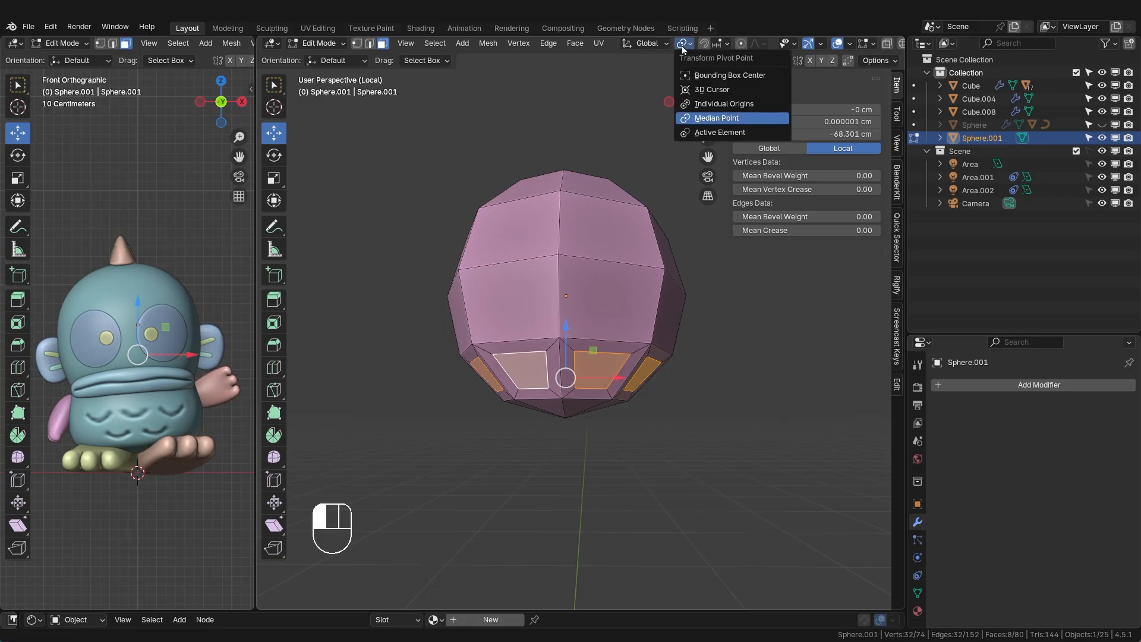
left_click(737, 108)
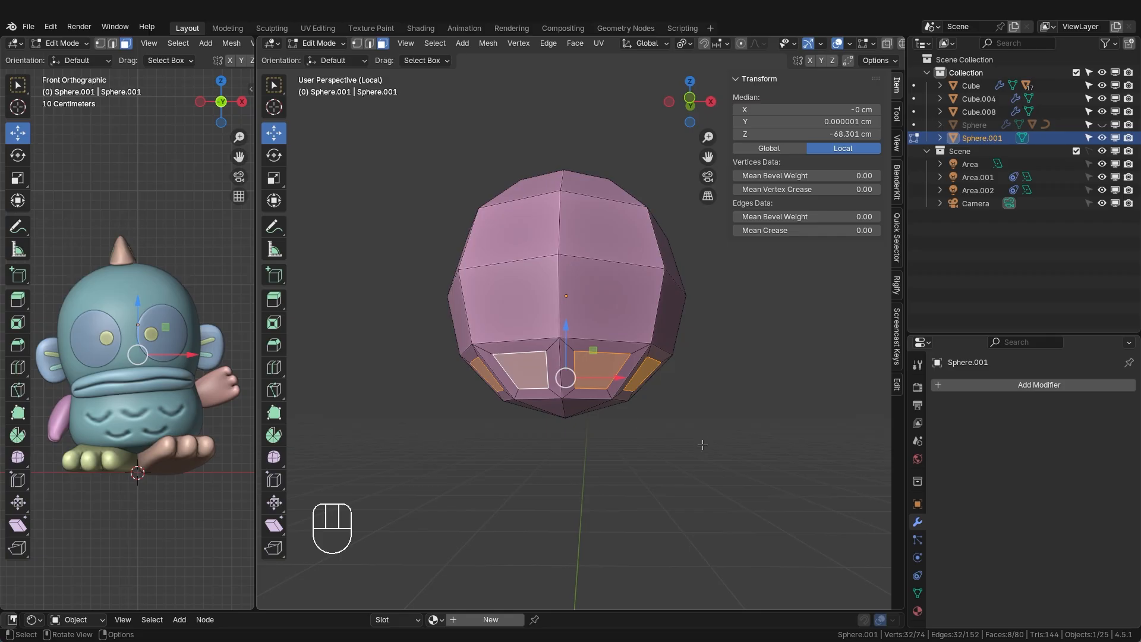
- Extrude the eight inset faces about 18.9 cm outward along their normals to form short tentacles
middle_click_drag(766, 396, 757, 398)
key("e")
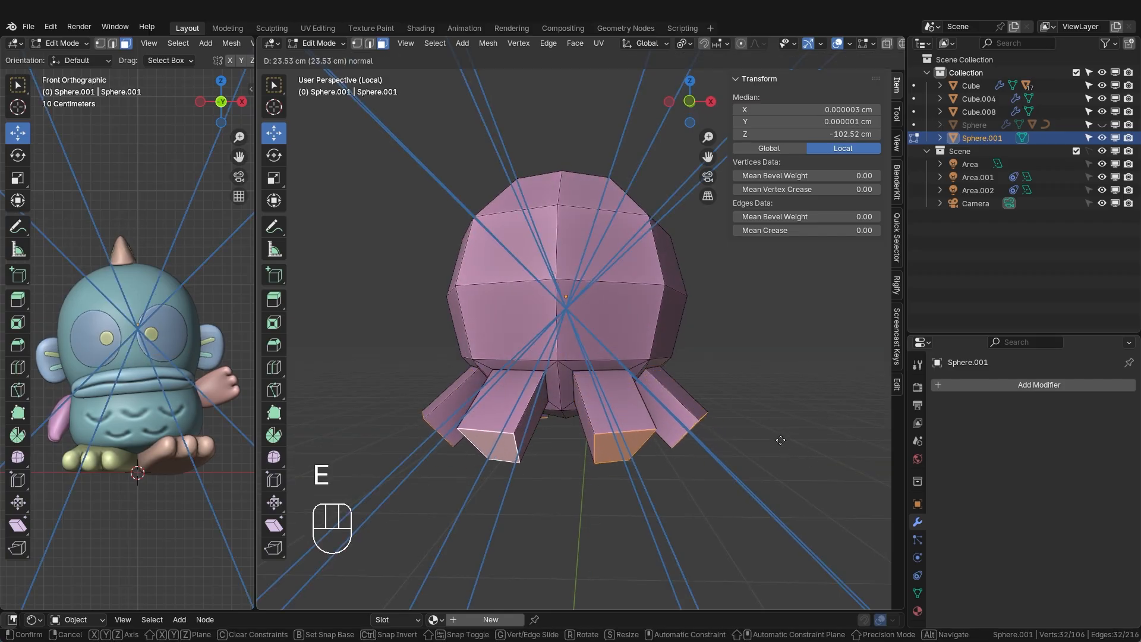
left_click(817, 429)
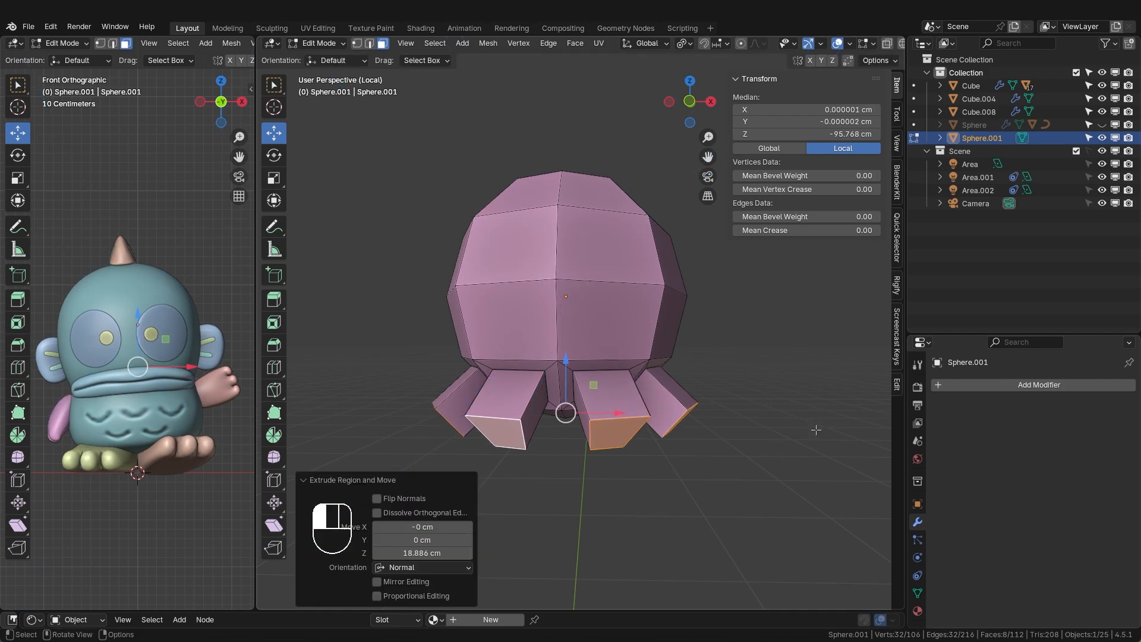
middle_click_drag(789, 451, 793, 418)
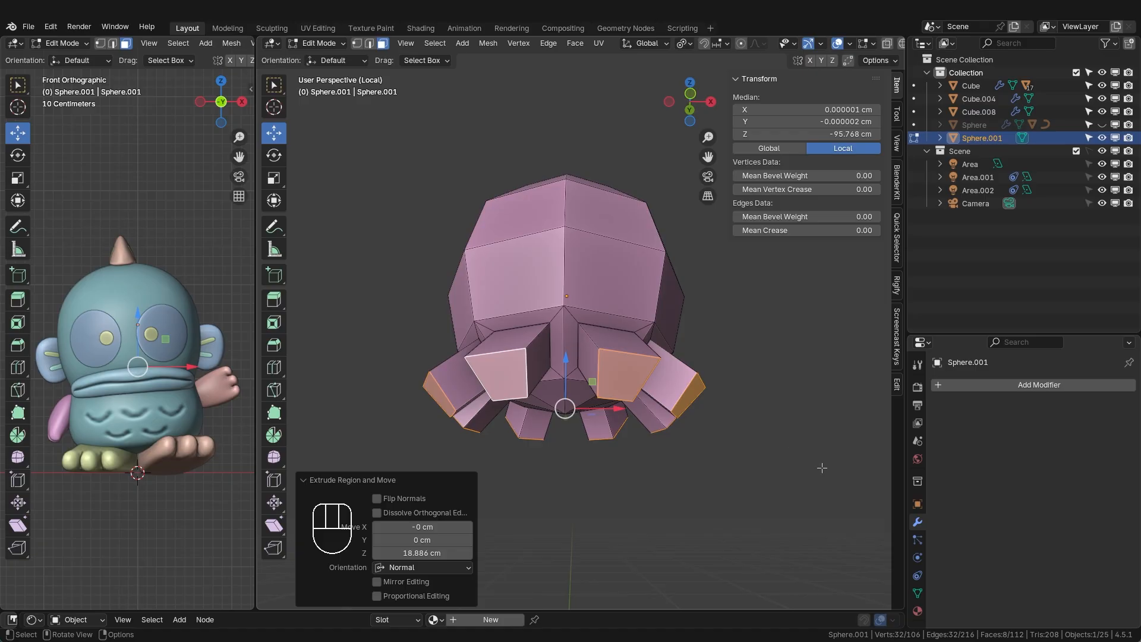
- Return to Object Mode and add a level 2 Subdivision modifier to the tentacled body
key("Tab")
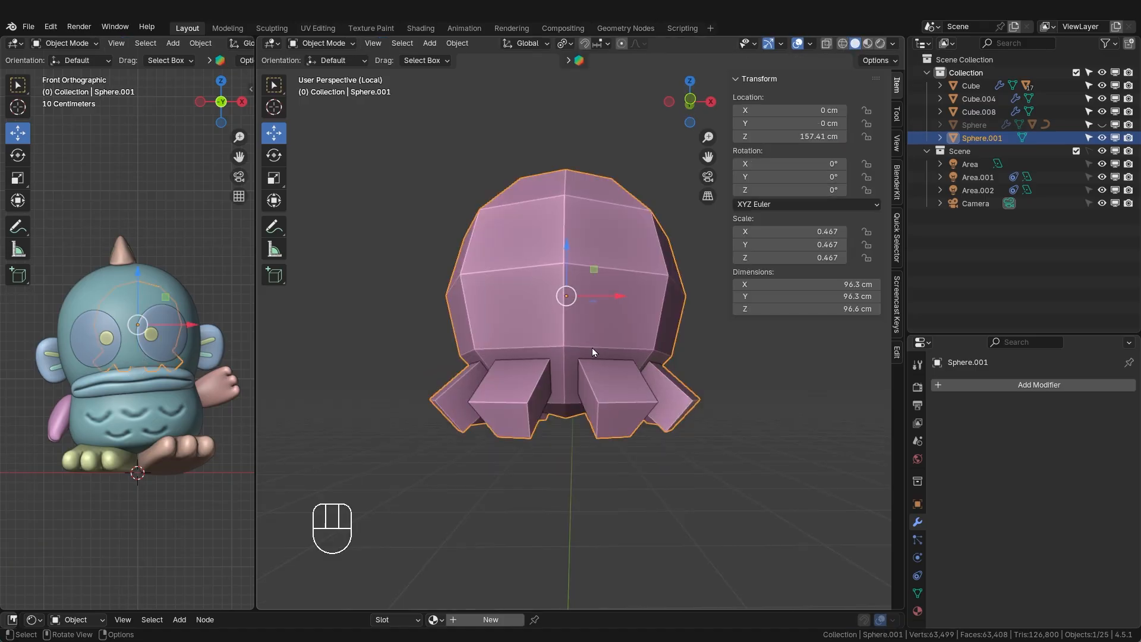
key("ctrl")
key("ctrl+2")
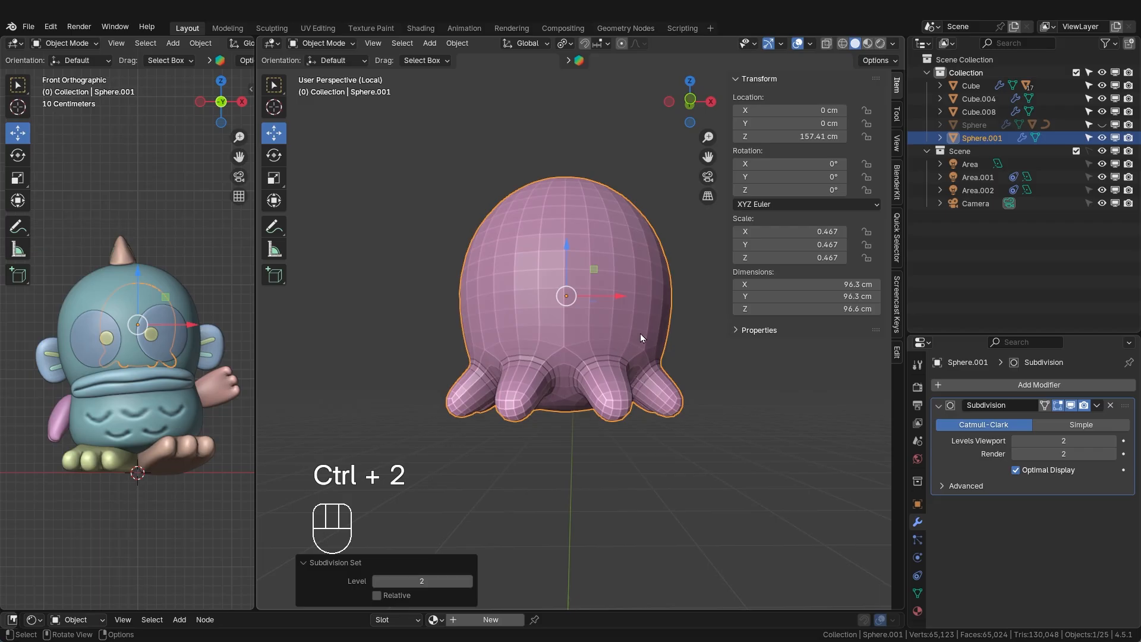
middle_click_drag(640, 338, 533, 415)
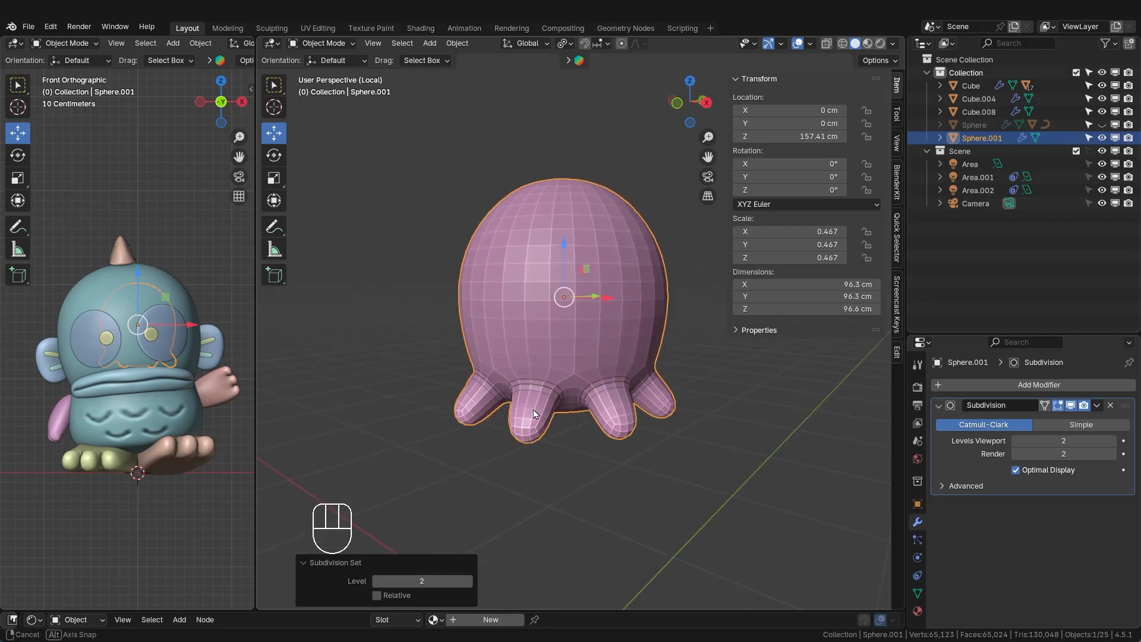
middle_click_drag(594, 377, 630, 396, "shift")
middle_click_drag(631, 396, 616, 348)
- Select the edge loops around the bases of all eight tentacles and scale each one individually by about 1.155
key("Tab")
middle_click_drag(649, 390, 586, 354)
middle_click_drag(596, 412, 623, 404, "shift")
scroll(623, 404, "up", 2)
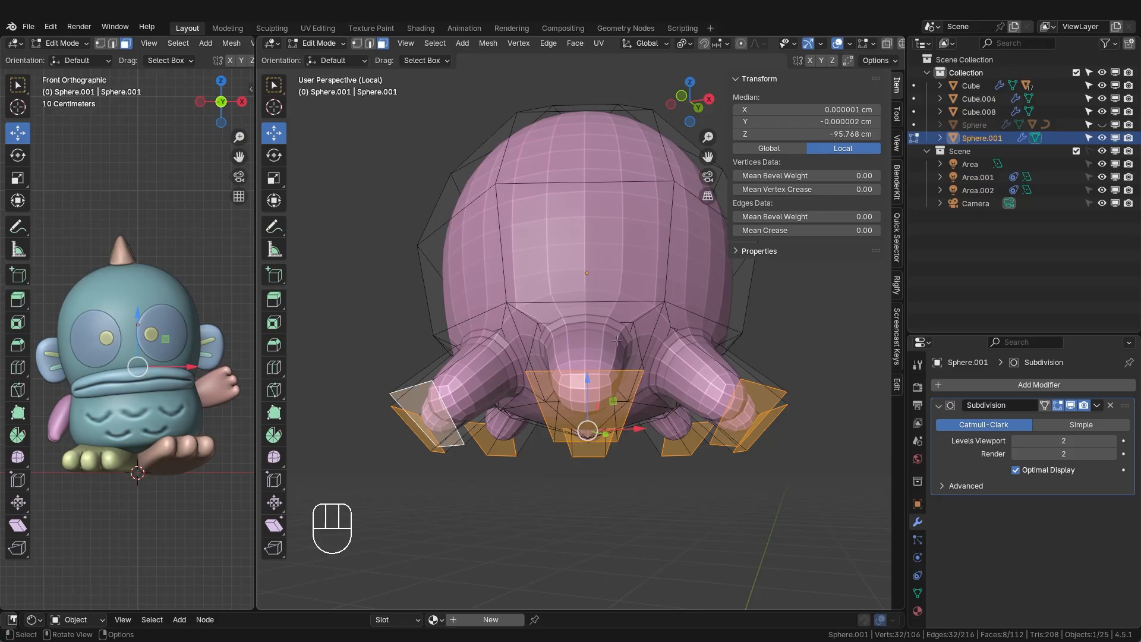
key("2")
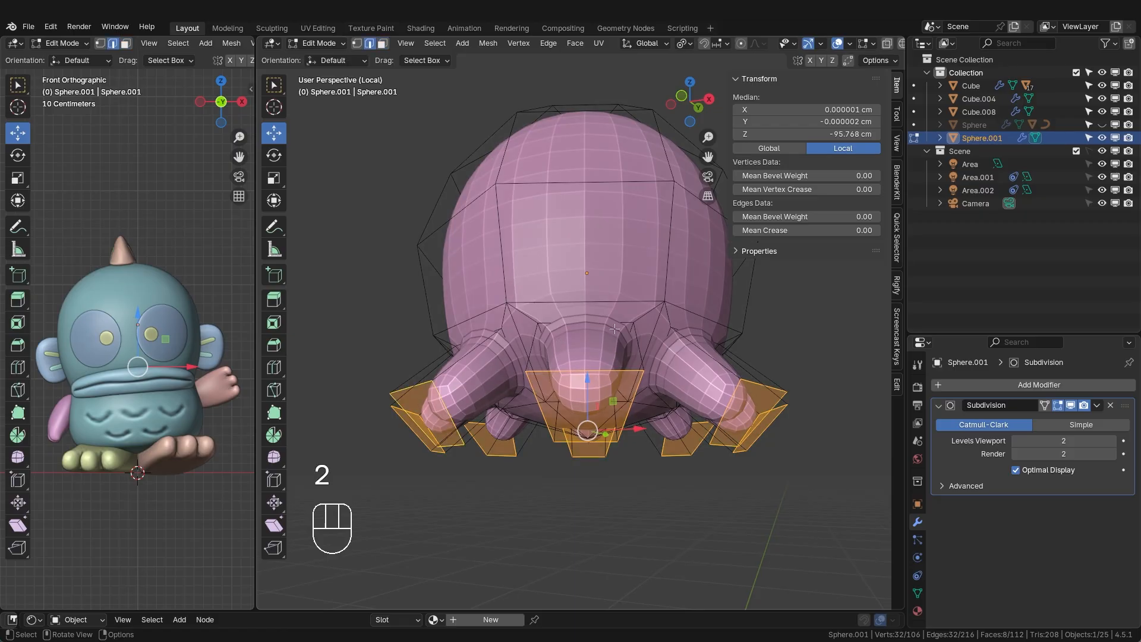
middle_click_drag(615, 329, 526, 400)
left_click(560, 368, "alt")
left_click(595, 374, "alt+shift")
left_click(569, 385, "alt+shift")
left_click(532, 395, "alt+shift")
left_click(536, 373, "alt+shift")
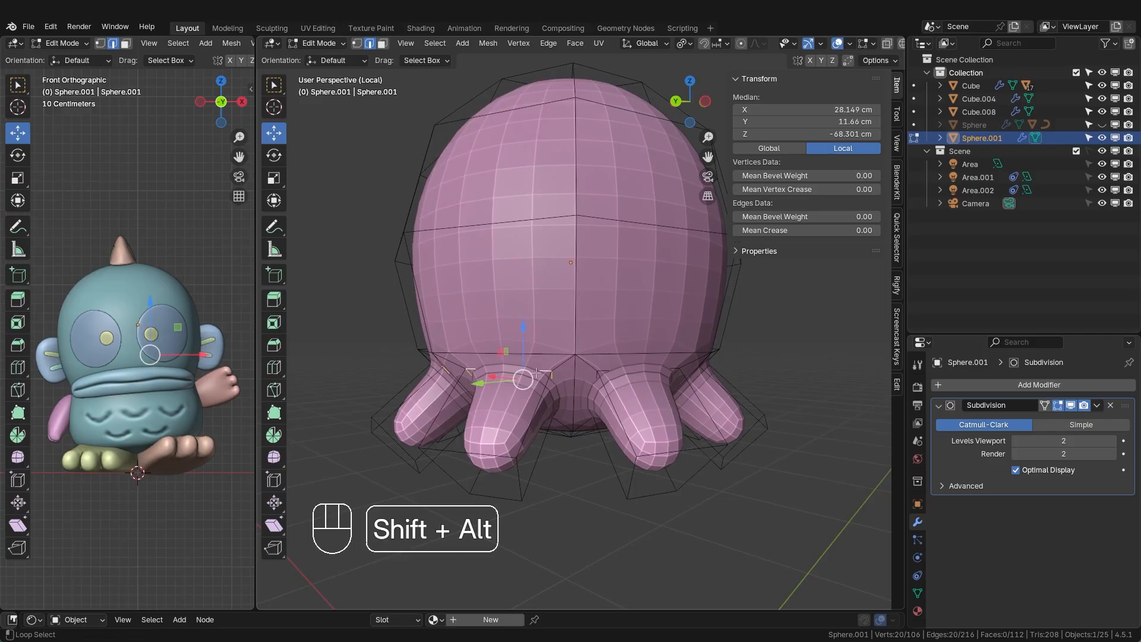
left_click(662, 365, "alt+shift")
middle_click_drag(662, 364, 571, 377)
left_click(612, 391, "alt+shift")
left_click(701, 378, "alt+shift")
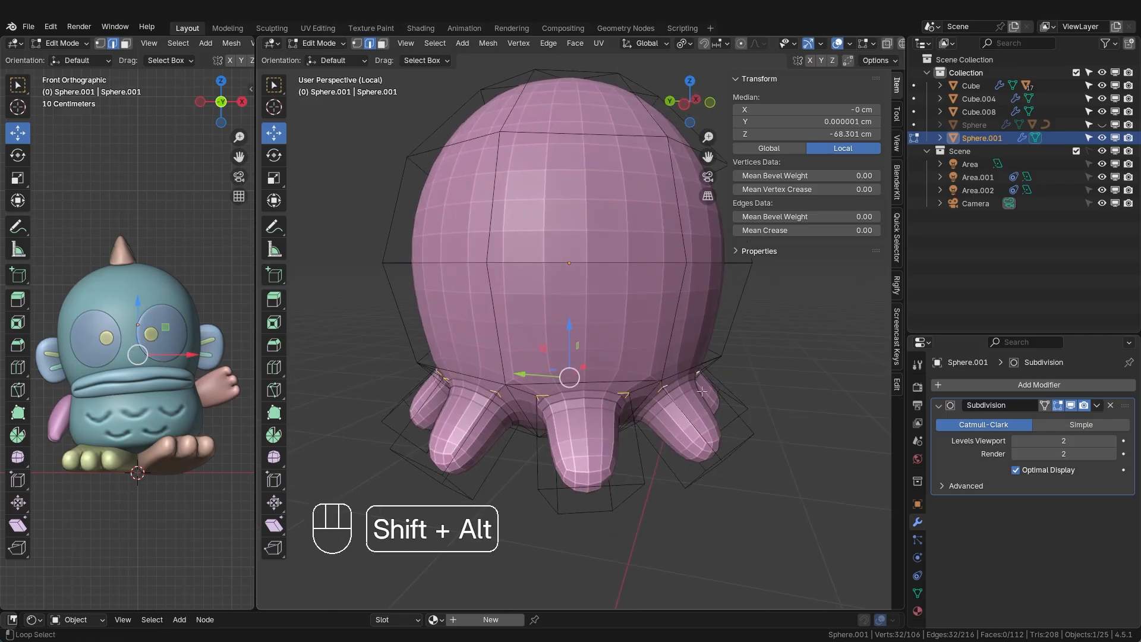
middle_click_drag(701, 378, 745, 349)
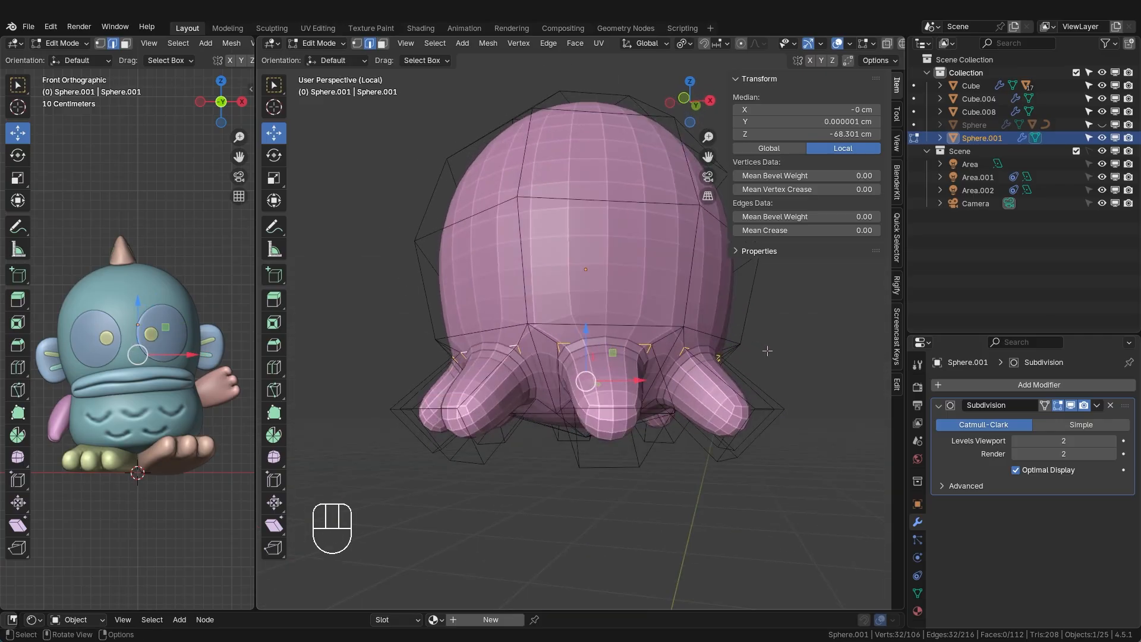
key("s")
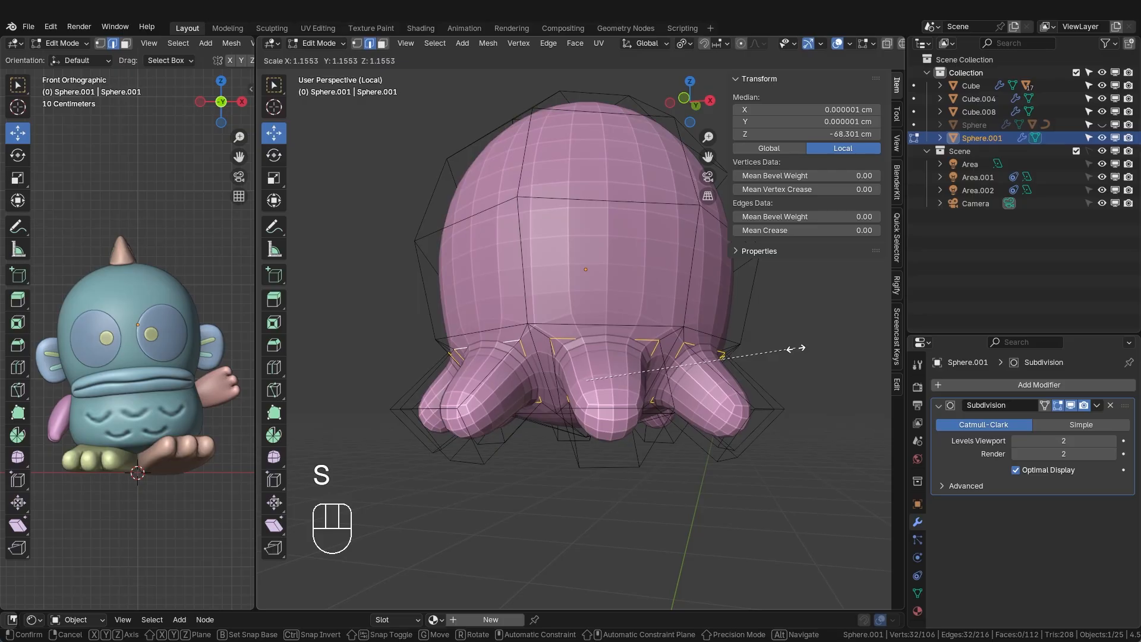
left_click(796, 348)
- Set the transform pivot point to Median Point and scale the tentacle base loops together by about 1.009
key("period")
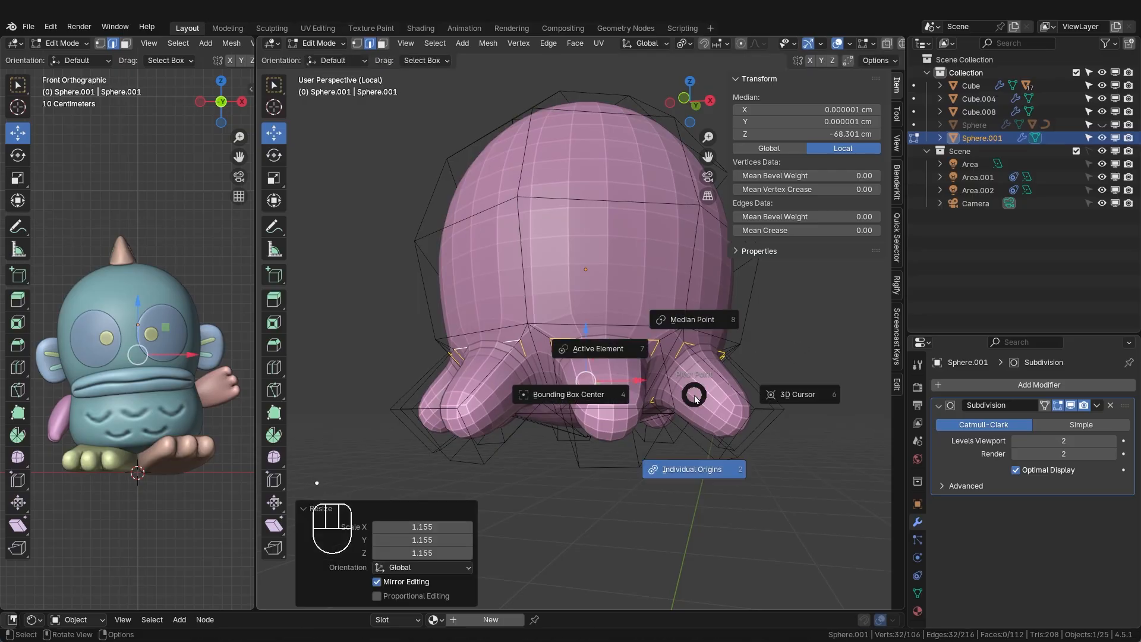
left_click(708, 321)
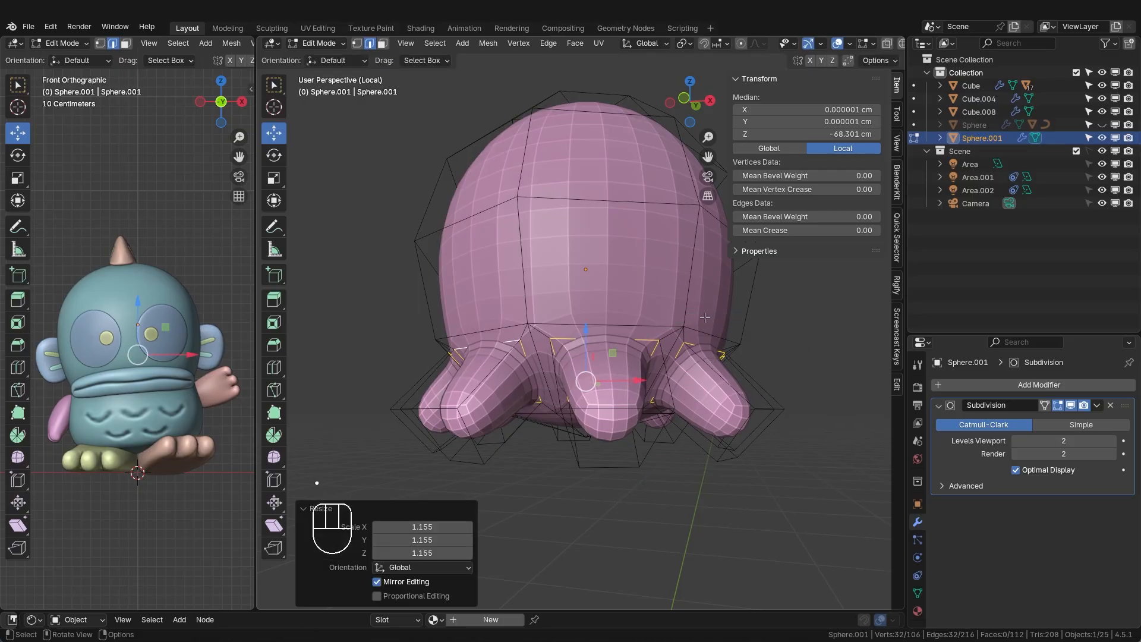
middle_click_drag(708, 321, 781, 362)
key("s")
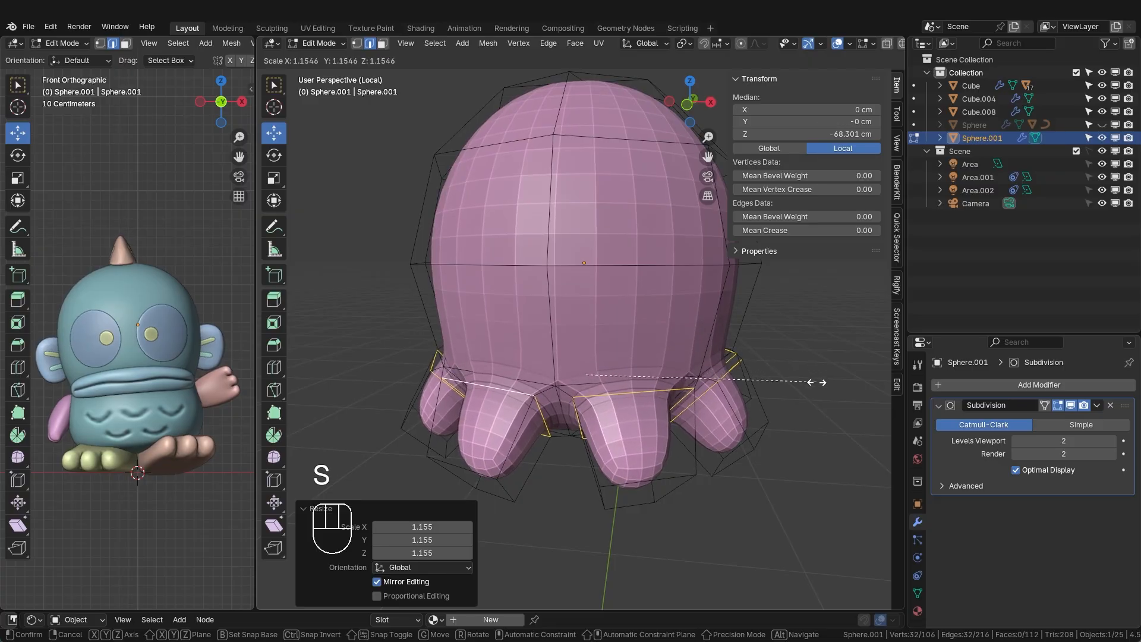
left_click(815, 383)
- Select the end faces of all eight tentacles and raise them about 5.3 cm along Z
scroll(797, 354, "down", 3)
middle_click_drag(807, 395, 667, 348, "shift")
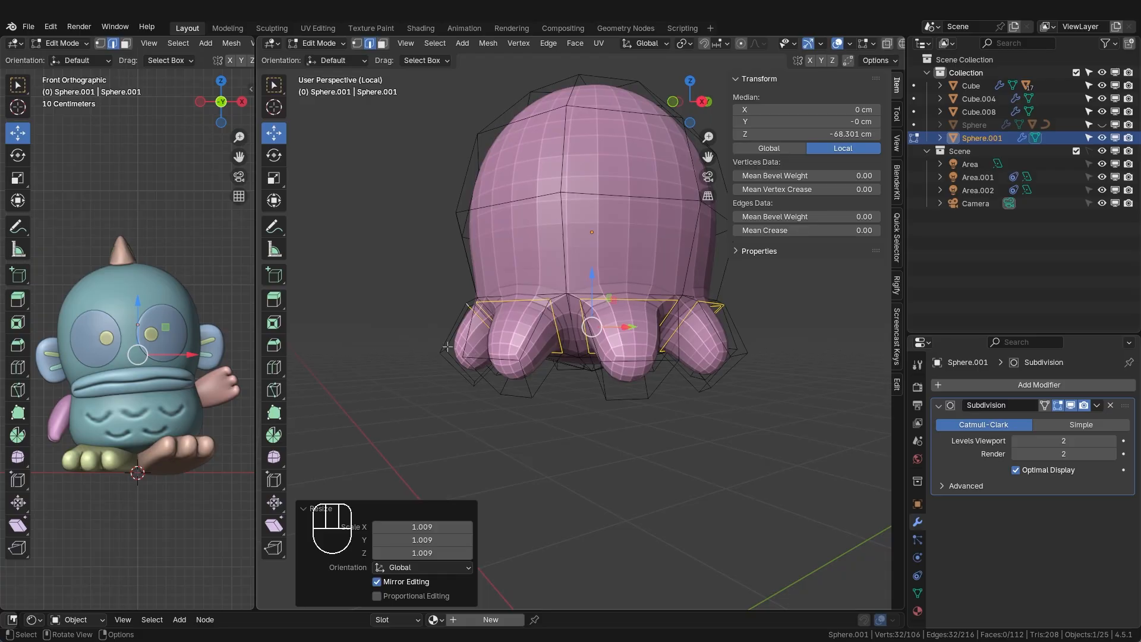
key("3")
middle_click_drag(611, 363, 529, 321)
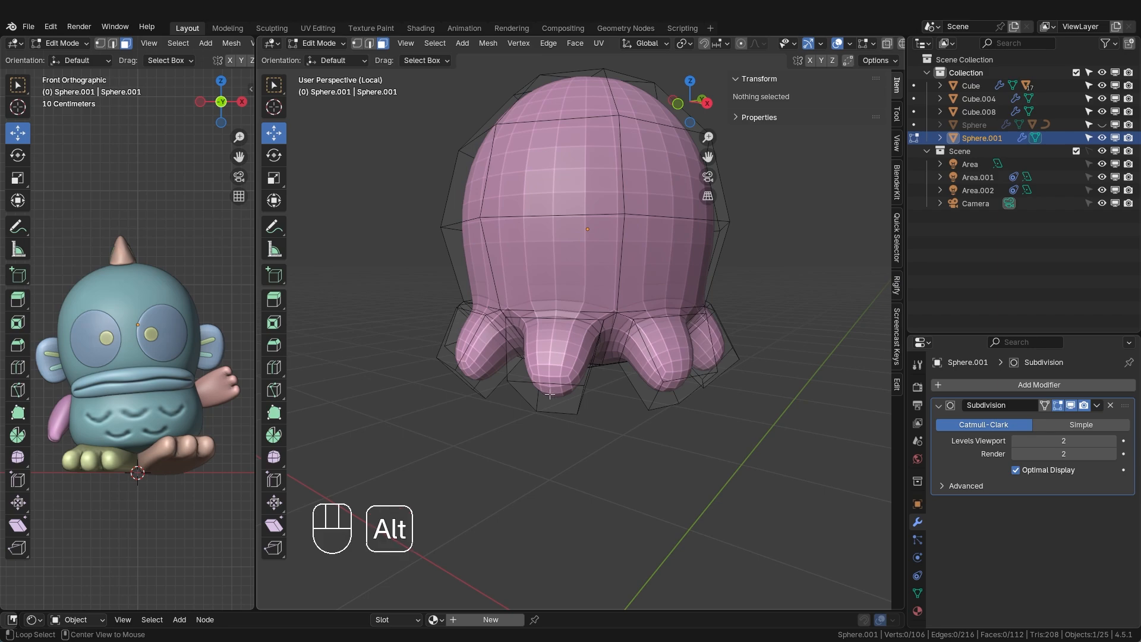
left_click(576, 416, "alt")
middle_click_drag(624, 435, 589, 440)
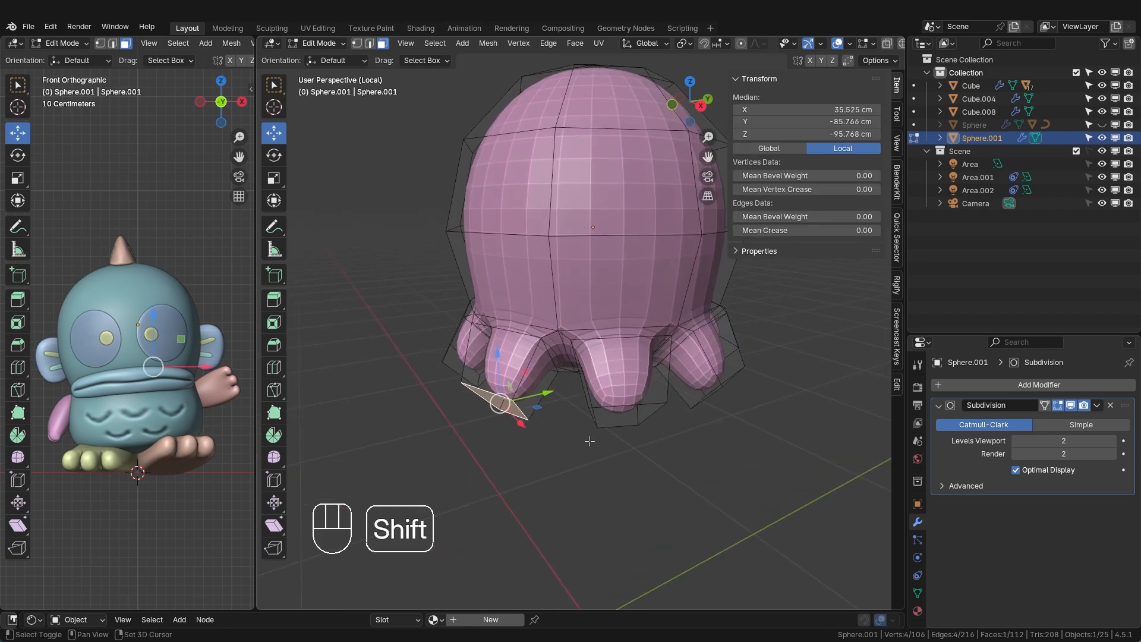
left_click(617, 415, "shift")
middle_click_drag(661, 441, 534, 437)
left_click(523, 435, "shift")
middle_click_drag(645, 458, 611, 414)
left_click(614, 433, "shift")
left_click(647, 438, "shift")
left_click(659, 404, "shift")
left_click(652, 392, "shift")
left_click(667, 389, "shift")
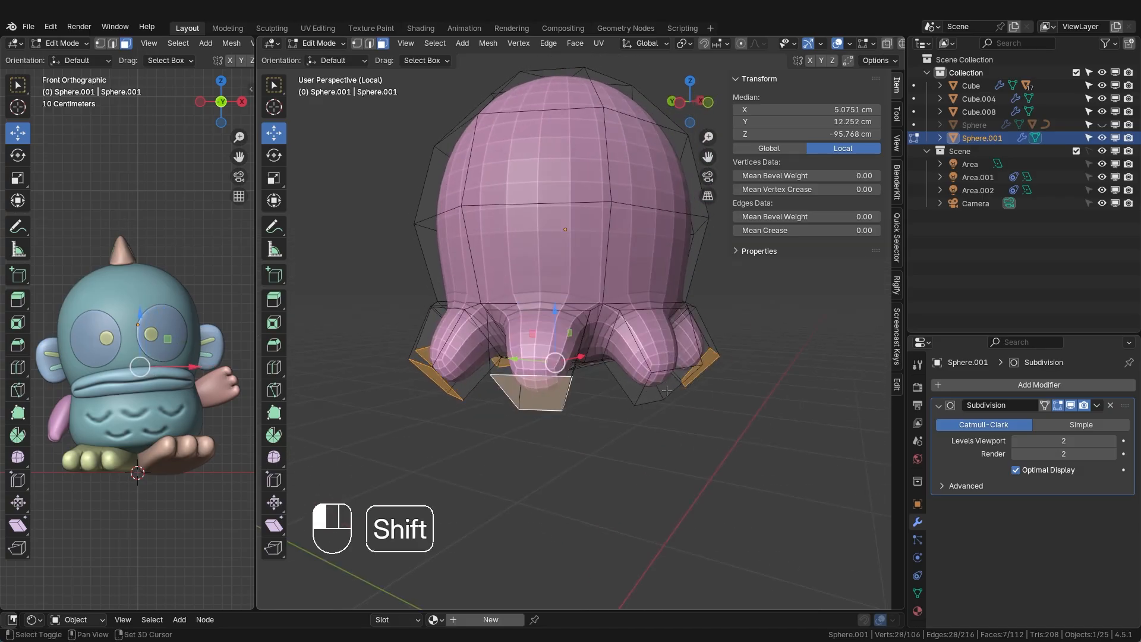
middle_click_drag(698, 404, 675, 400)
left_click_drag(567, 319, 567, 300)
- Spread the tentacle end faces outward by scaling about 1.131 and again about 1.09, then fine-tune their height and spread
key("s")
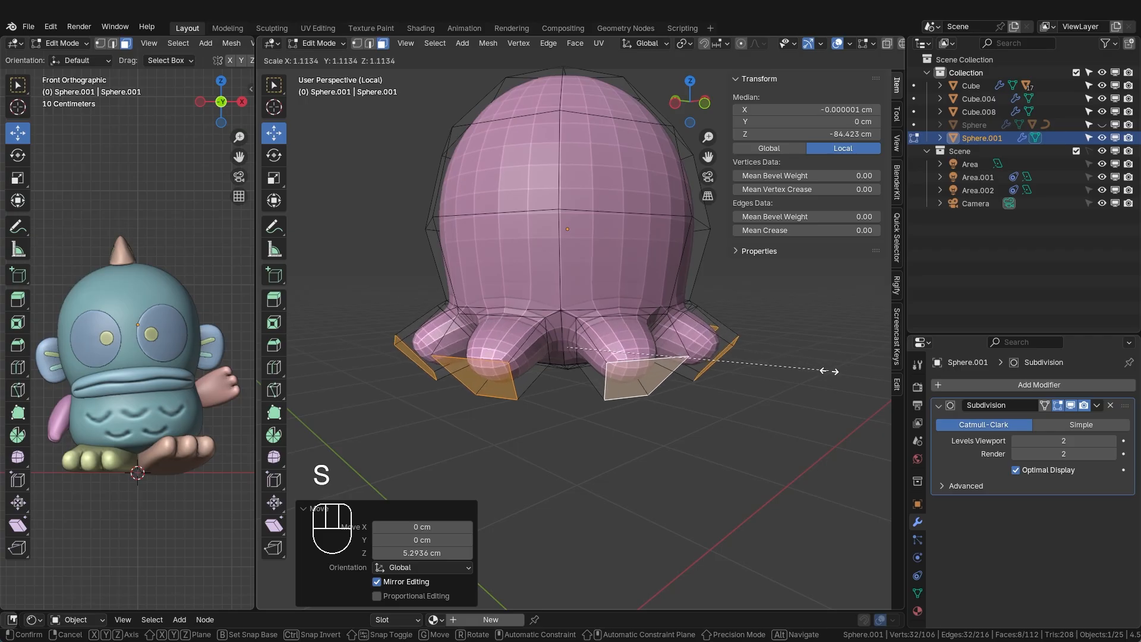
left_click(833, 370)
mouse_move(773, 376)
middle_mouse_down()
mouse_move(759, 262)
mouse_move(755, 378)
middle_mouse_up()
key("s")
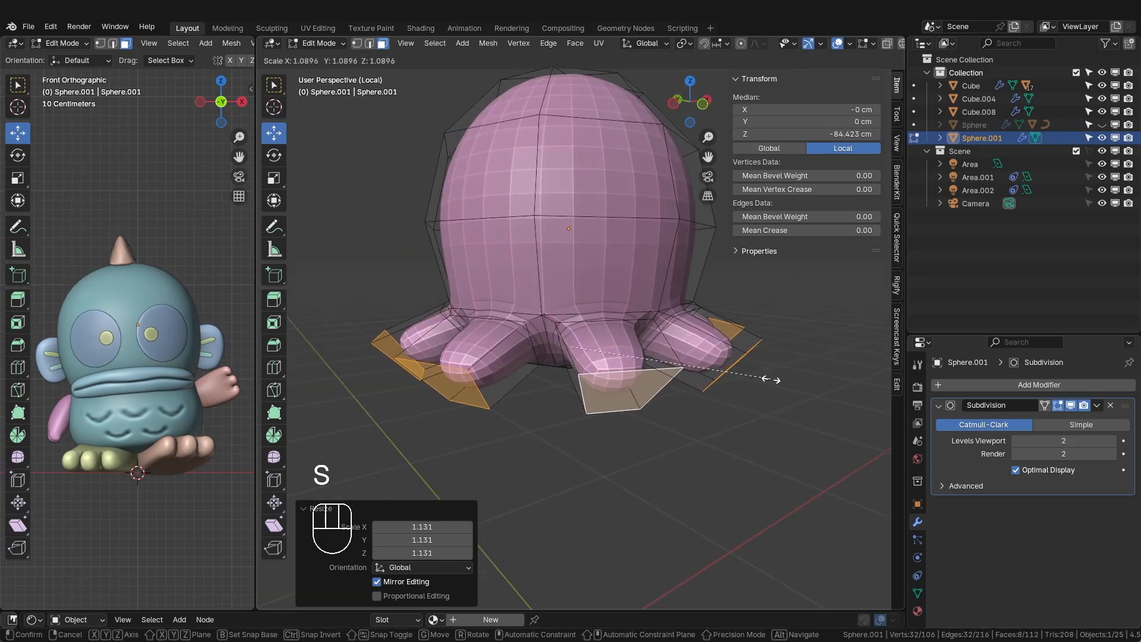
left_click(772, 381)
mouse_move(570, 319)
left_mouse_down()
mouse_move(582, 342)
mouse_move(569, 315)
left_mouse_up()
key("s")
left_click(757, 388)
- Set the transform pivot point to Individual Origins and shrink each tentacle end face by about 0.786
middle_click_drag(641, 370, 646, 350)
key("period")
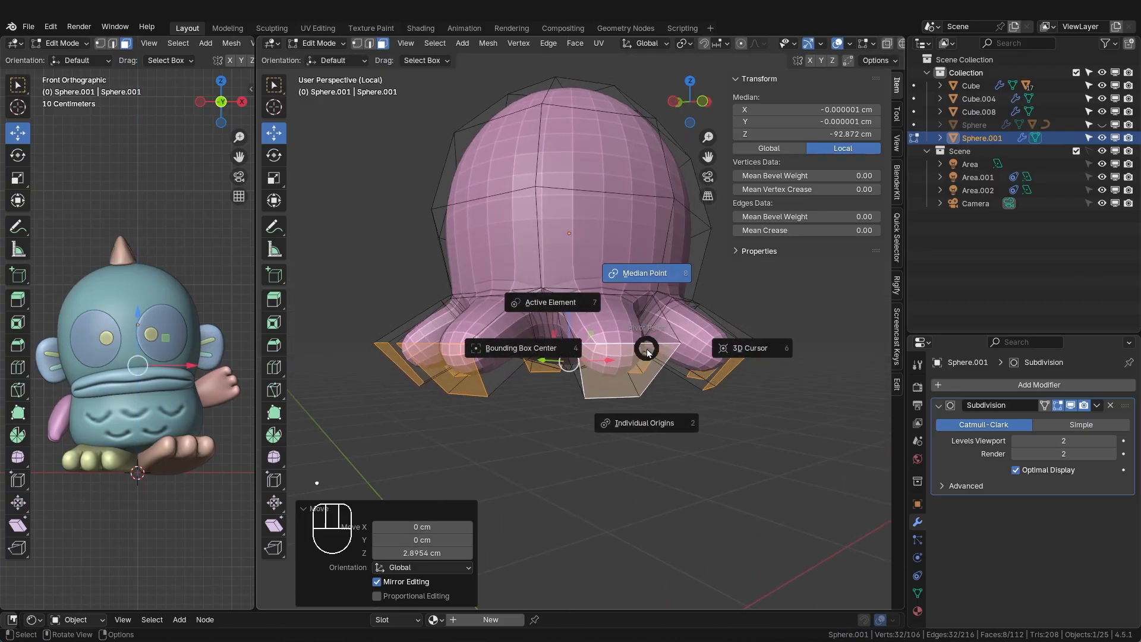
left_click(645, 432)
middle_click_drag(789, 397, 793, 330)
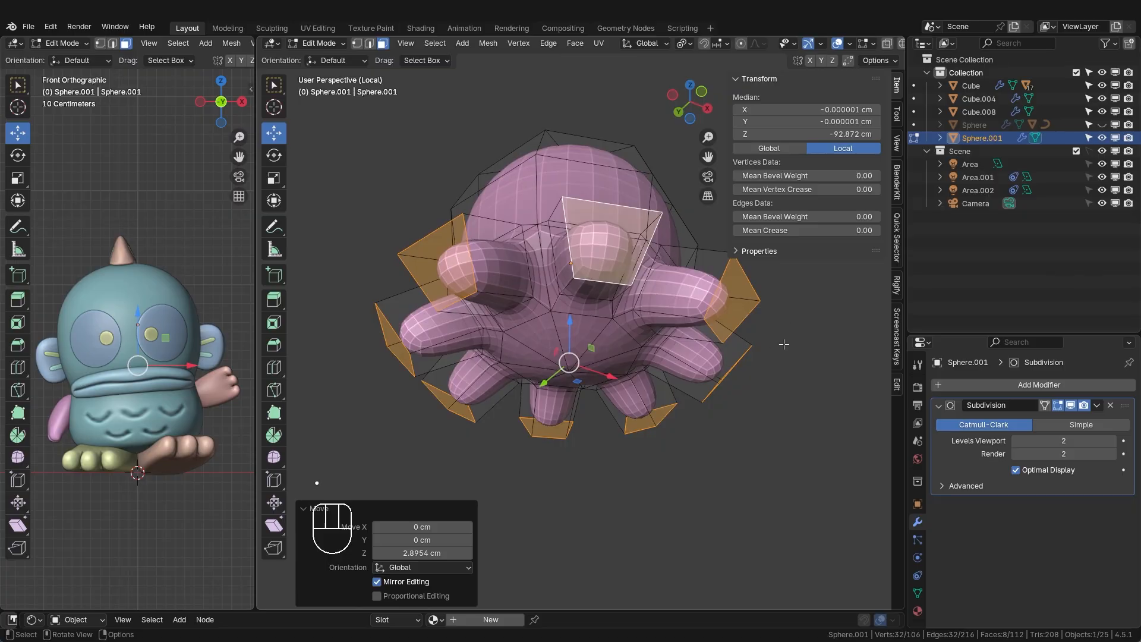
key("s")
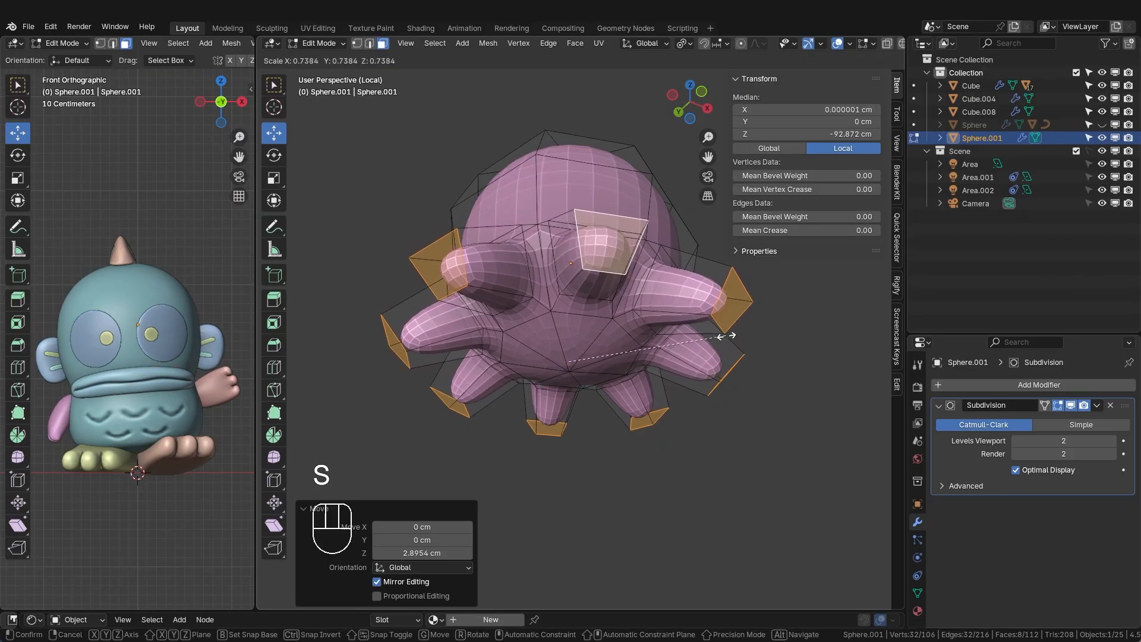
left_click(761, 347)
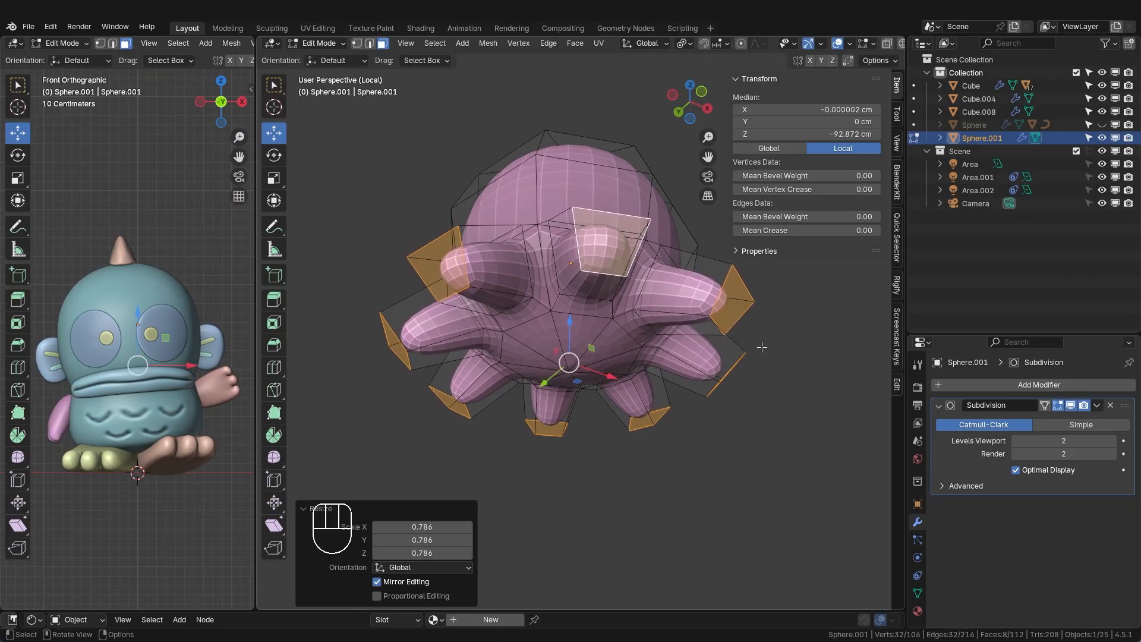
- Reselect the edge loops at the bases of all eight tentacles and enlarge each individually by about 1.18
scroll(763, 347, "down", 3)
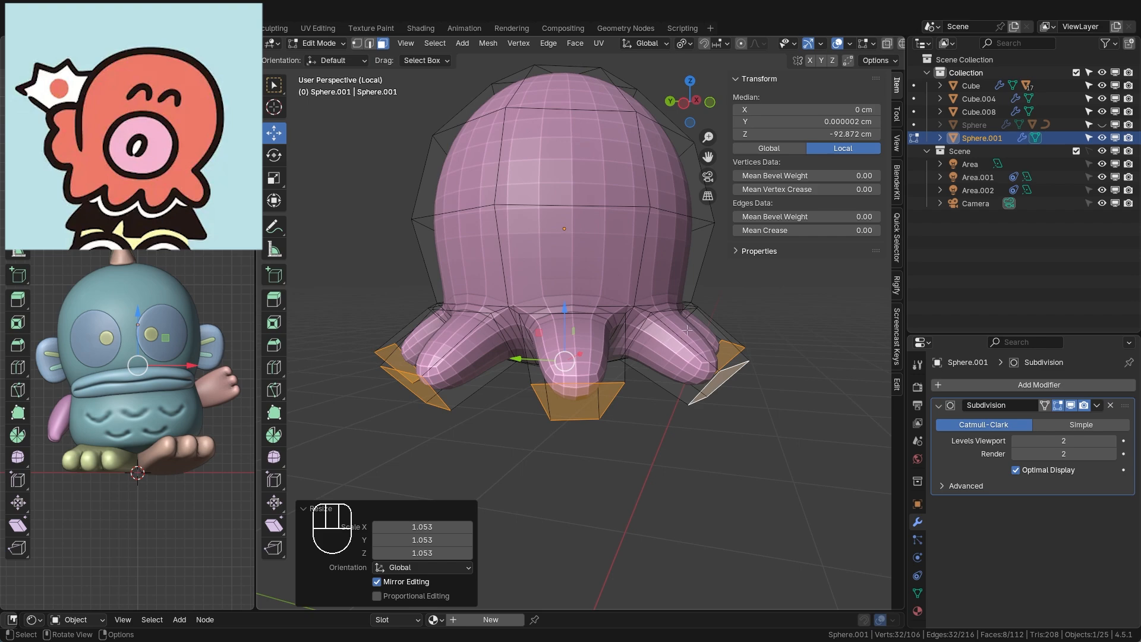
key("2")
middle_click_drag(594, 317, 588, 375)
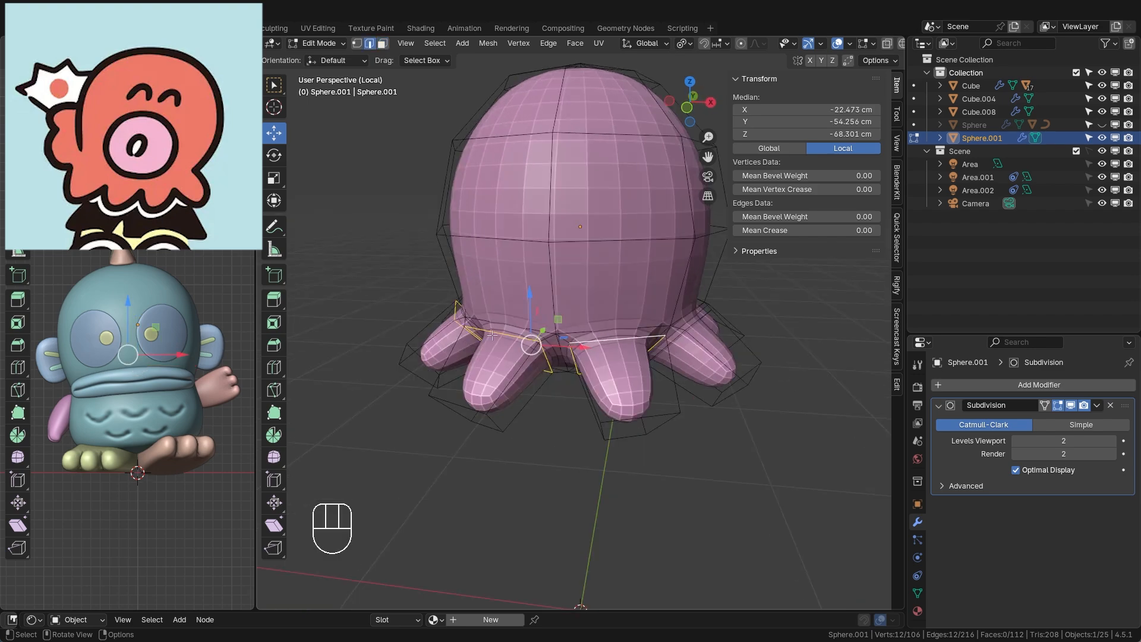
left_click(588, 374, "alt")
left_click(651, 354, "alt+shift")
middle_click_drag(734, 357, 663, 357)
left_click(673, 356, "alt+shift")
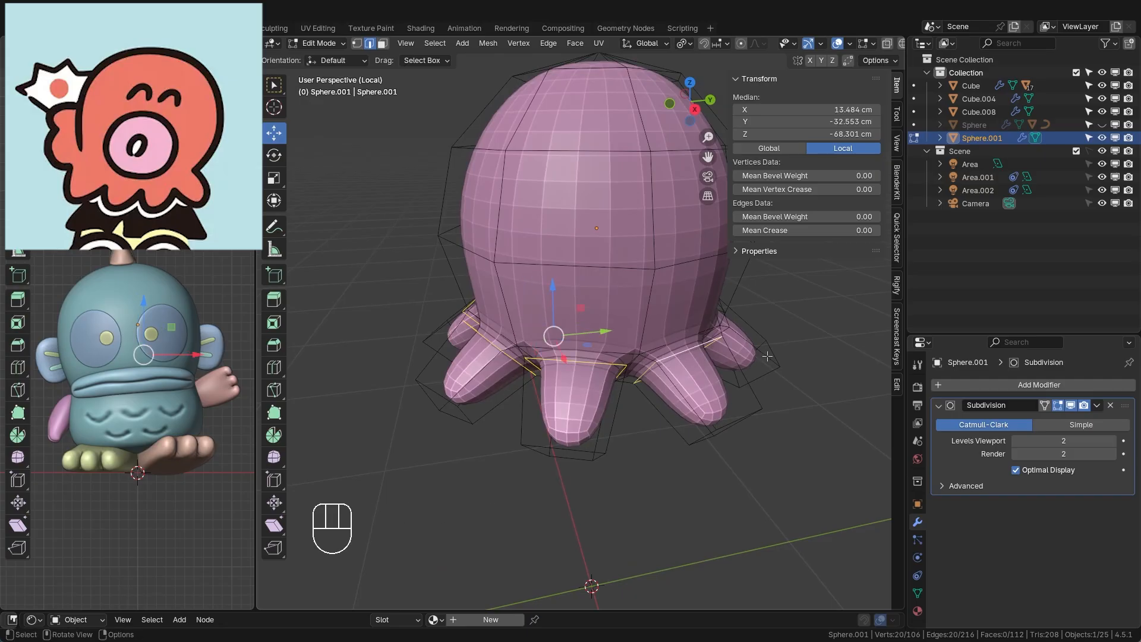
middle_click_drag(766, 357, 679, 333)
left_click(679, 356, "alt+shift")
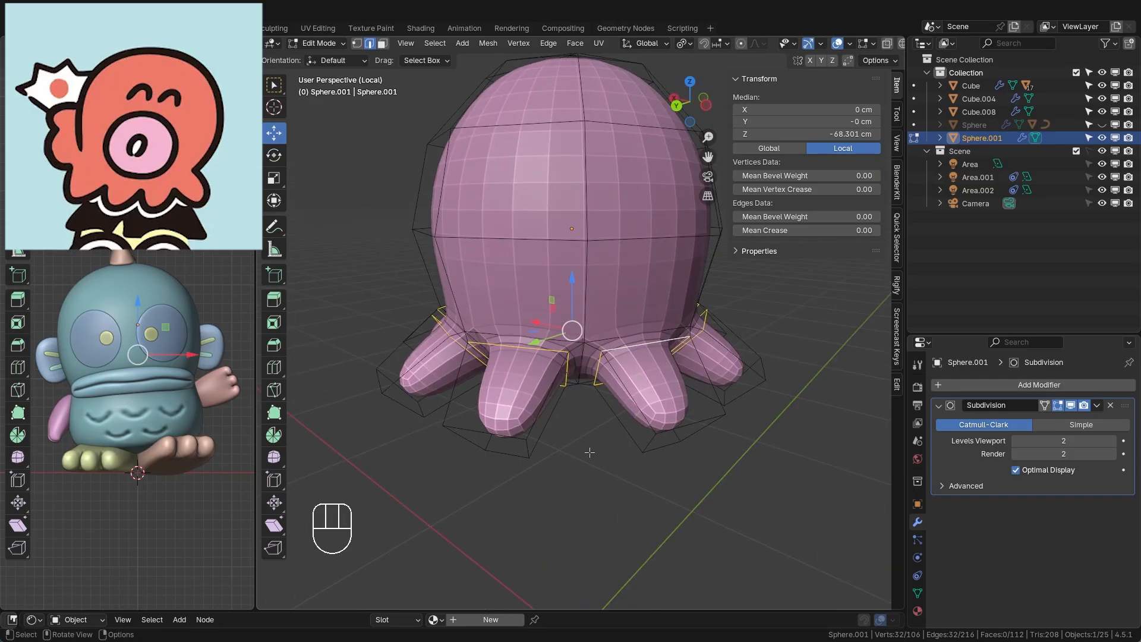
scroll(609, 418, "down", 3)
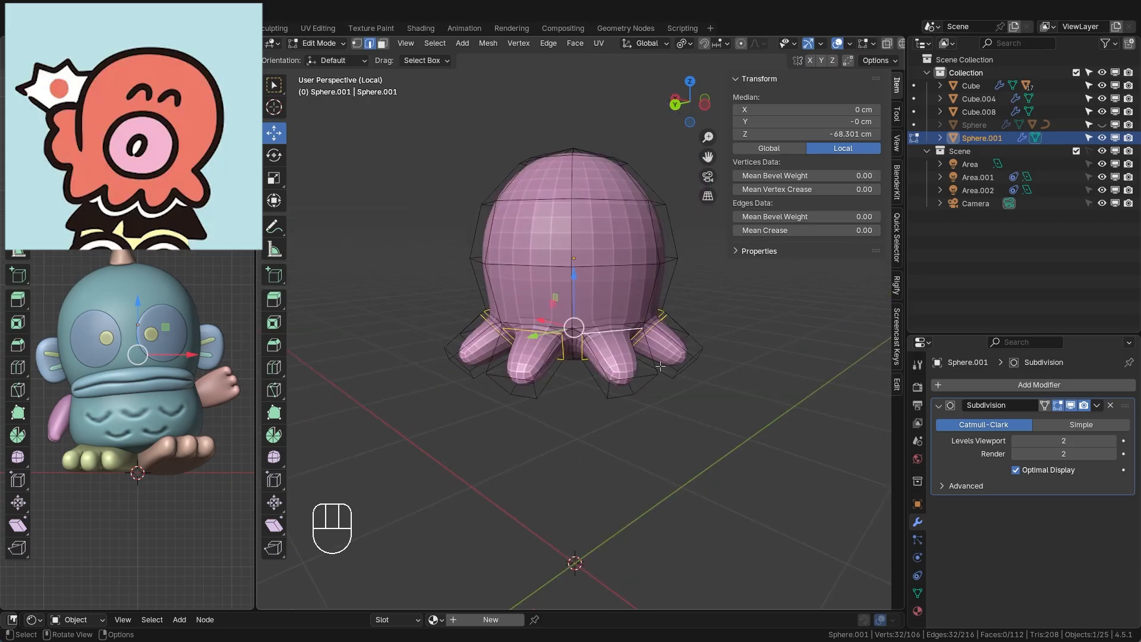
scroll(656, 366, "up", 4)
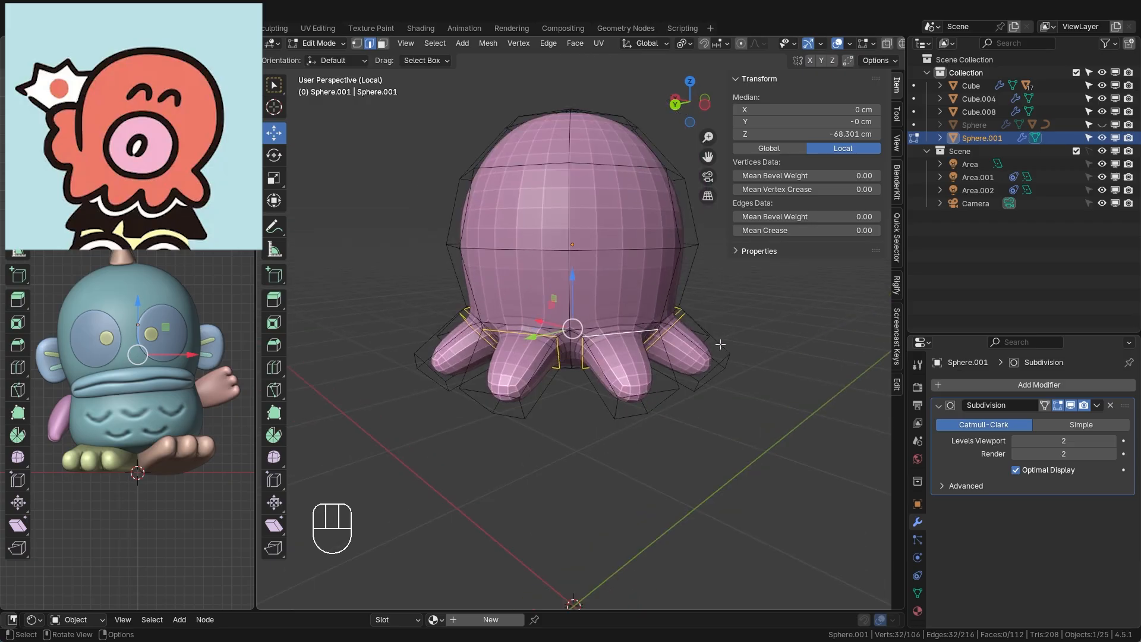
key("s")
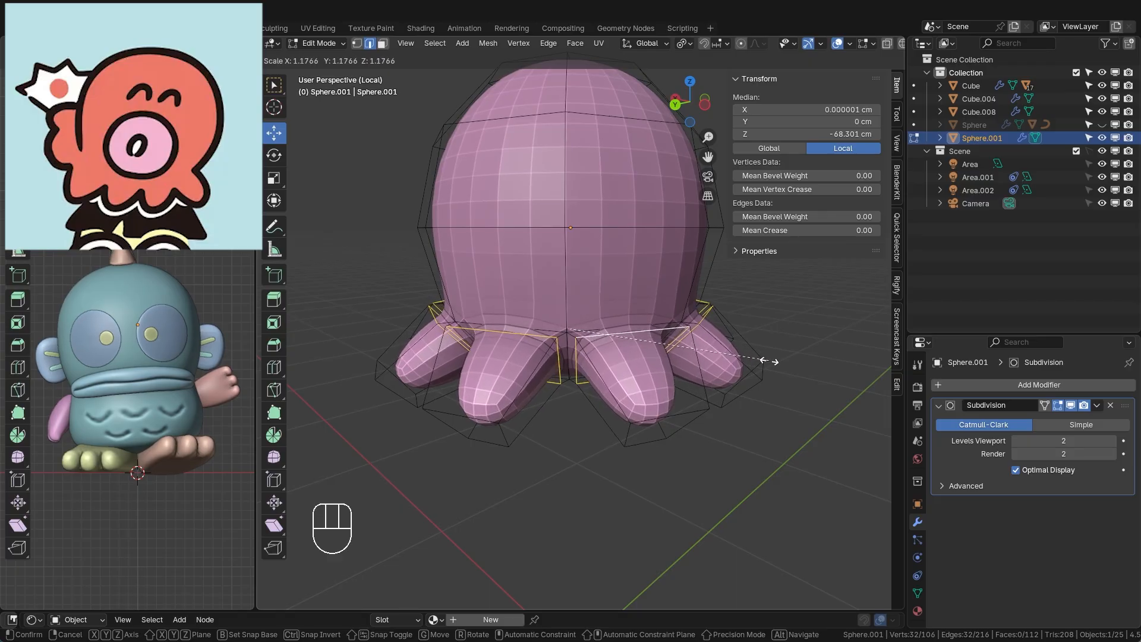
left_click(768, 362)
- Lower the tentacle base loops about 4.1 cm along Z
middle_click_drag(684, 374, 672, 316)
key("g")
key("z")
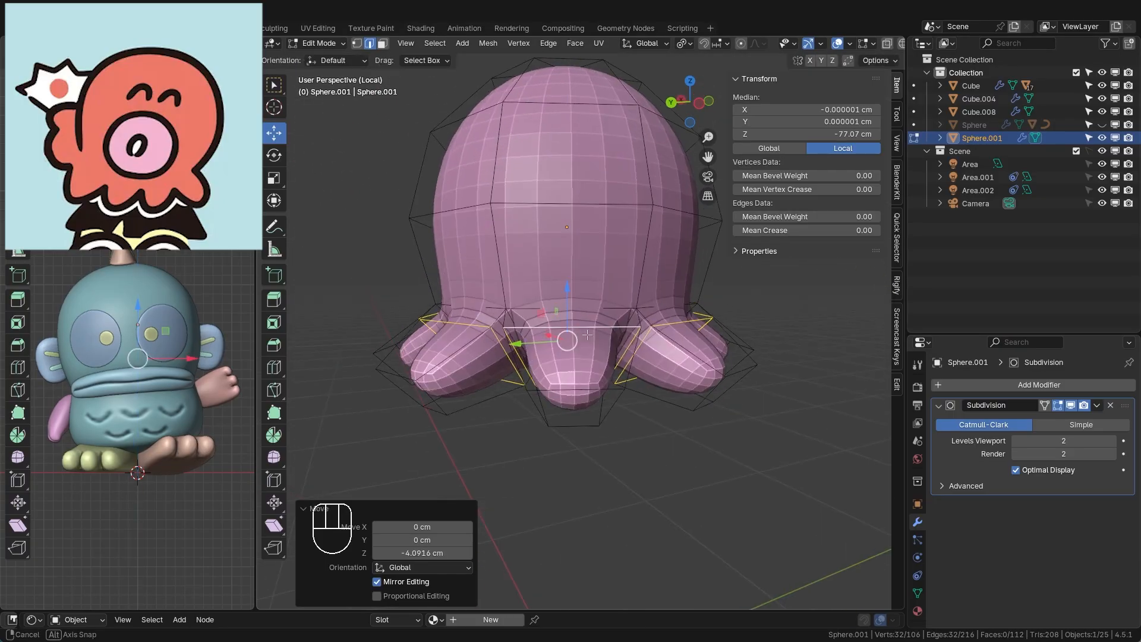
left_click_drag(567, 312, 566, 312)
- Select the end faces of all eight tentacles again and rescale them
scroll(565, 314, "down", 2)
middle_click_drag(492, 381, 476, 348)
left_click(465, 349, "alt")
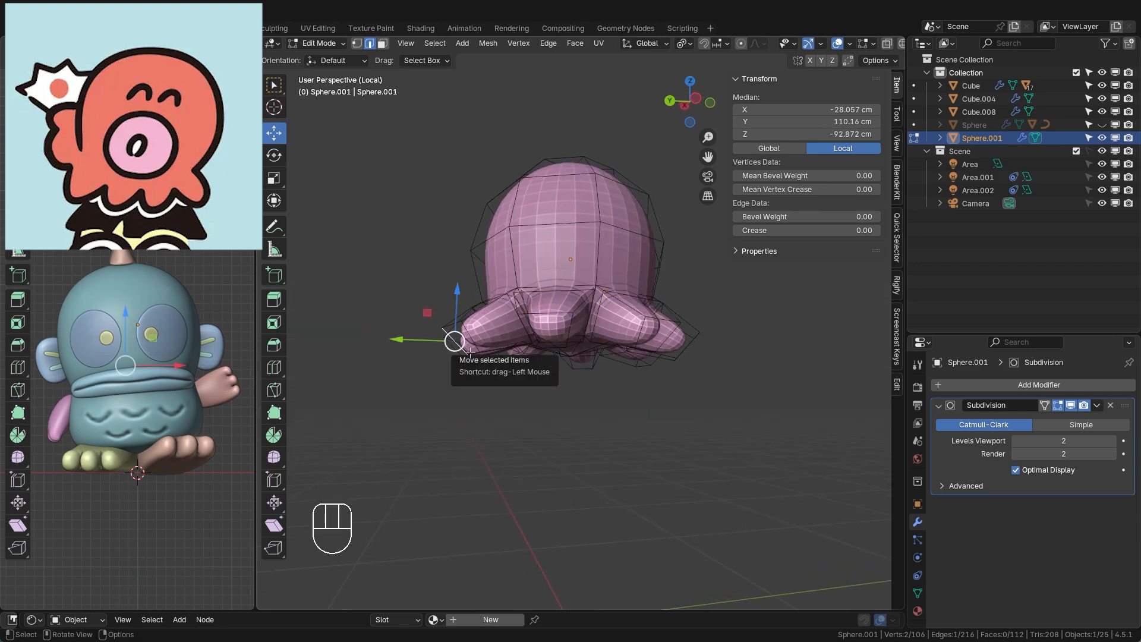
key("3")
left_click(459, 338)
left_click(546, 330, "shift")
left_click(678, 336, "shift")
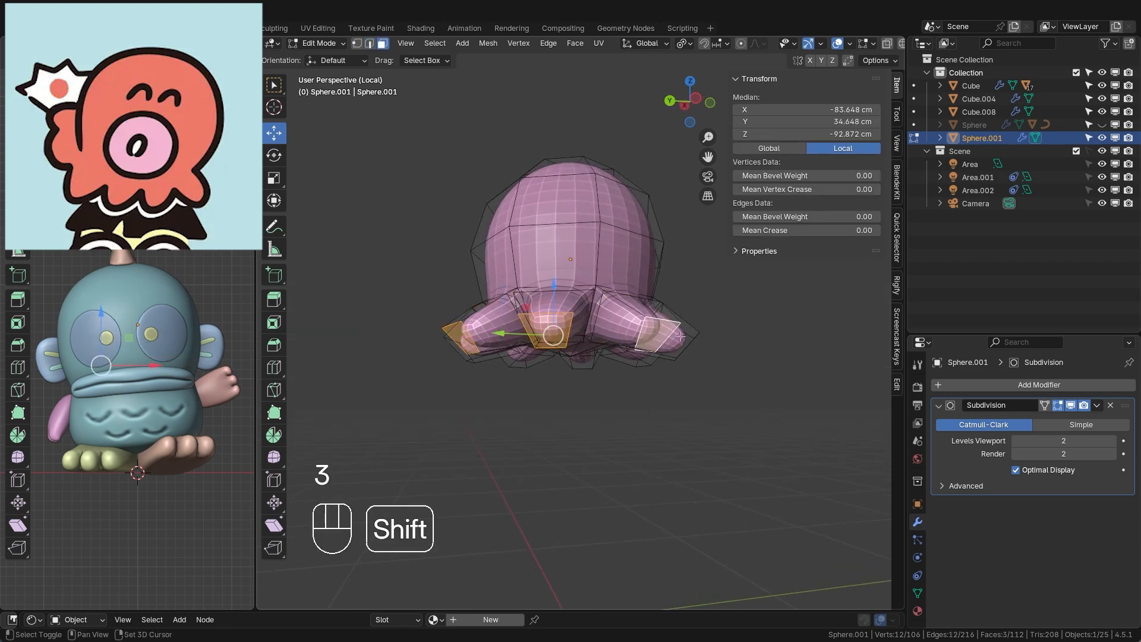
middle_click_drag(681, 336, 594, 333)
left_click(641, 329, "shift")
left_click(648, 339, "shift")
middle_click_drag(666, 356, 603, 312)
left_click(653, 317, "shift")
left_click(631, 304, "shift")
left_click(645, 312, "shift")
middle_click_drag(660, 321, 734, 394)
key("s")
left_click(815, 395)
- Change the transform pivot point and scale the tentacle end faces by about 0.914
key("period")
left_click(774, 395)
key("s")
left_click(779, 387)
- In front view, select the edge loop around the middle of the body and widen it by about 1.136
left_click(674, 103)
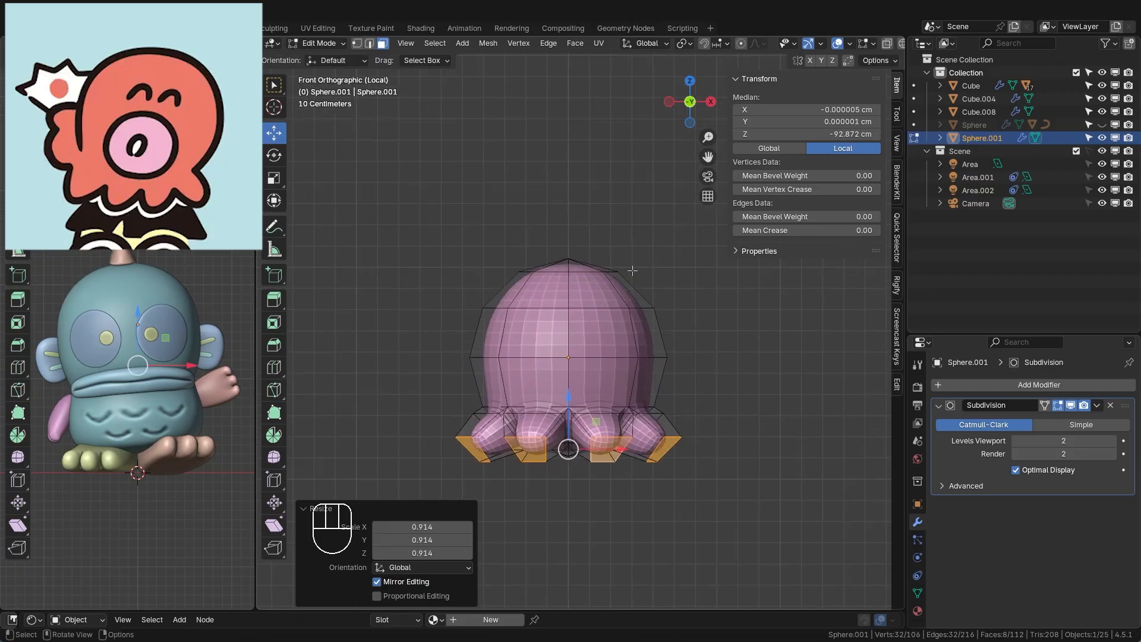
scroll(502, 433, "up", 3)
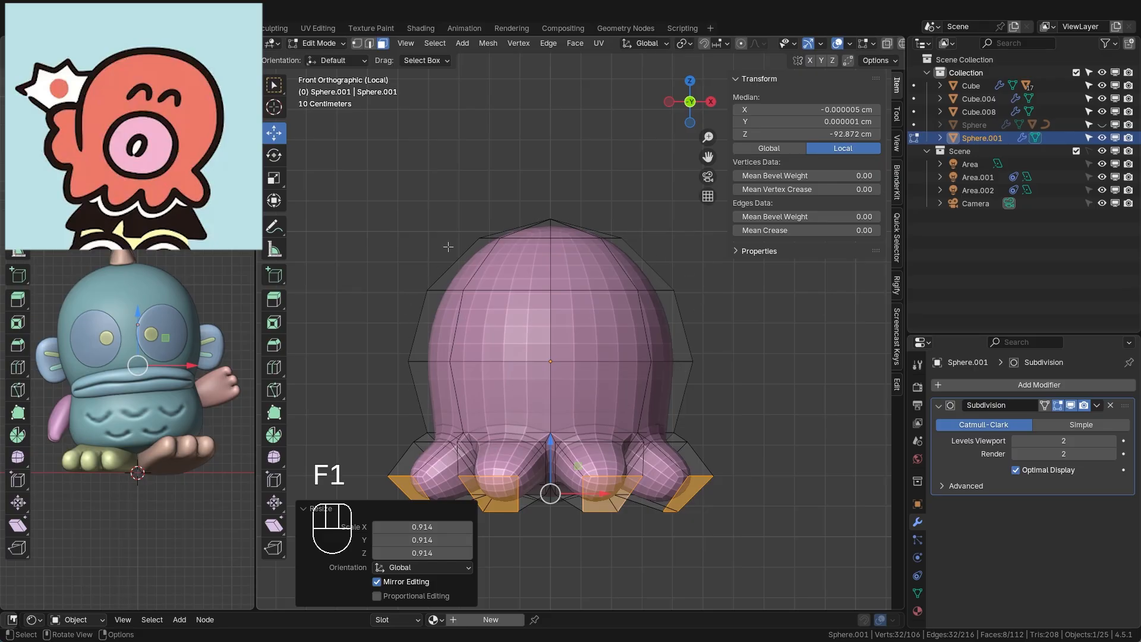
key("2")
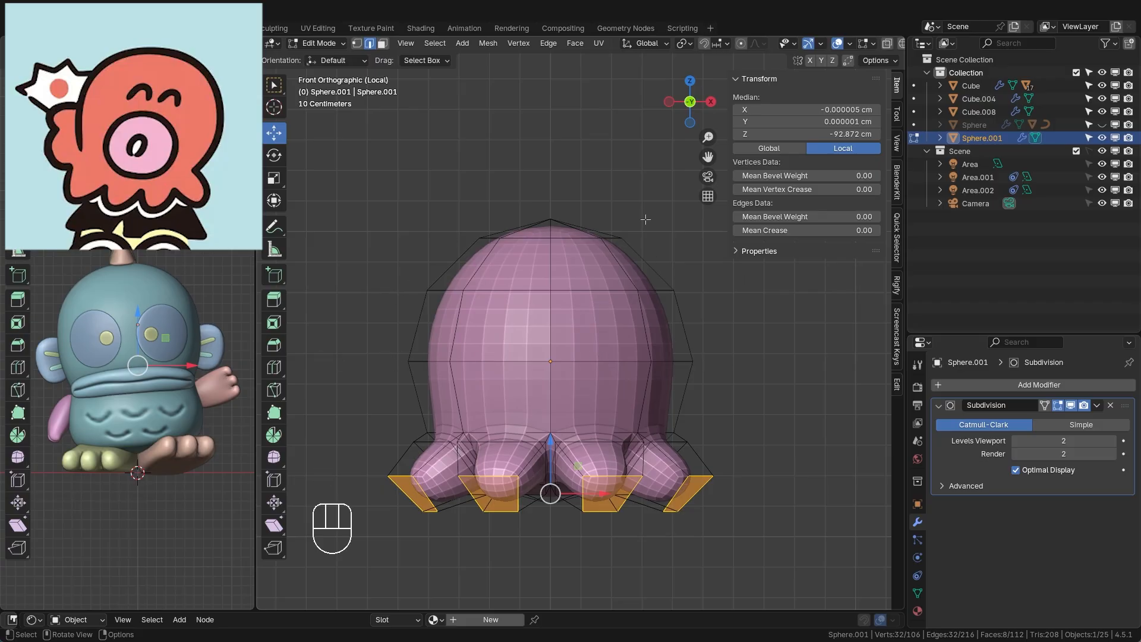
left_click(646, 363, "alt")
key("s")
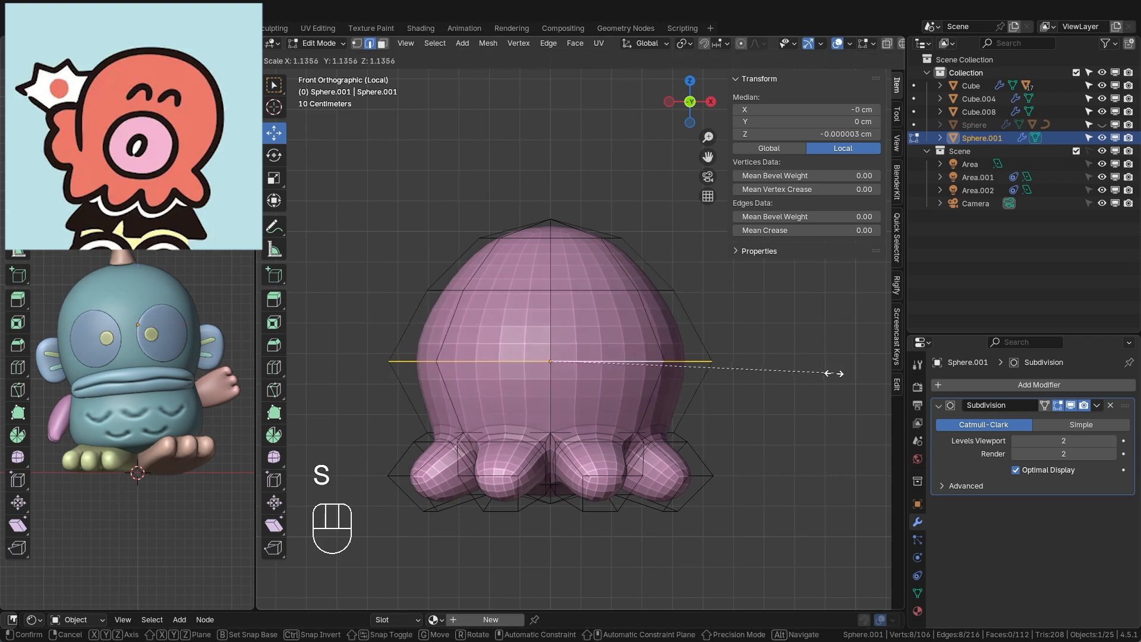
left_click(834, 373)
- Select the upper body edge loop, then widen it and raise it slightly to make the head fuller
left_click(648, 290, "alt")
key("s")
left_click(786, 284)
left_click_drag(551, 244, 552, 228)
key("s")
left_click(774, 301)
- Select the middle body edge loop, lower it slightly and adjust its width
left_click(648, 362, "alt")
left_click_drag(551, 315, 551, 329)
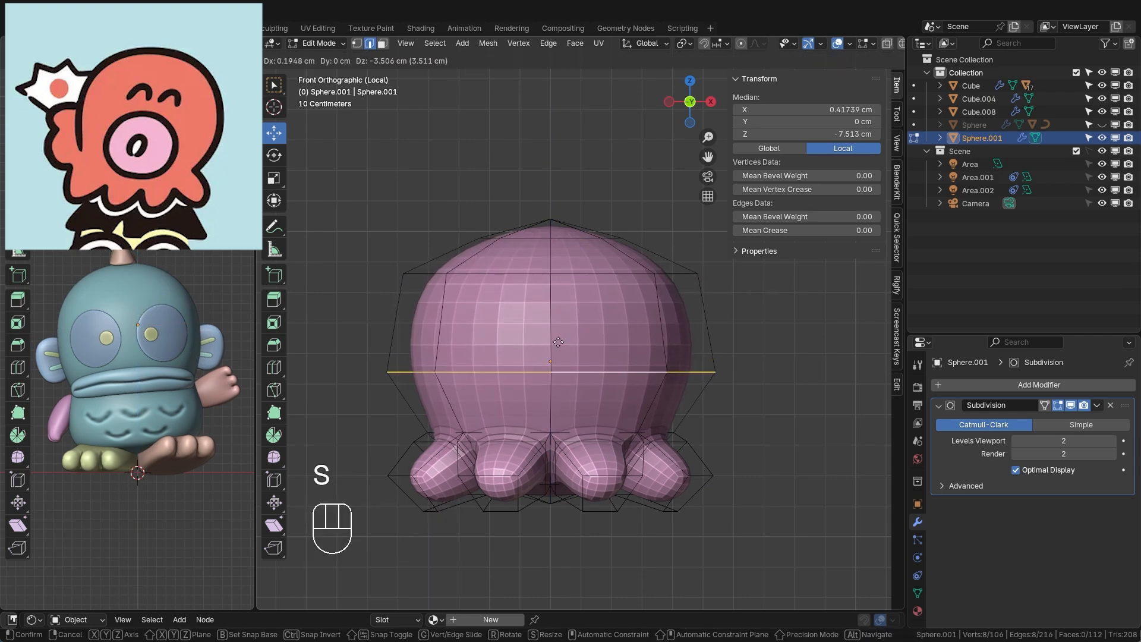
key("ctrl+z")
key("s")
- Resize the uppermost head edge loop, then lower the upper body edge loop slightly
left_click(615, 239, "alt")
key("s")
left_click(714, 259)
left_click(652, 273, "alt")
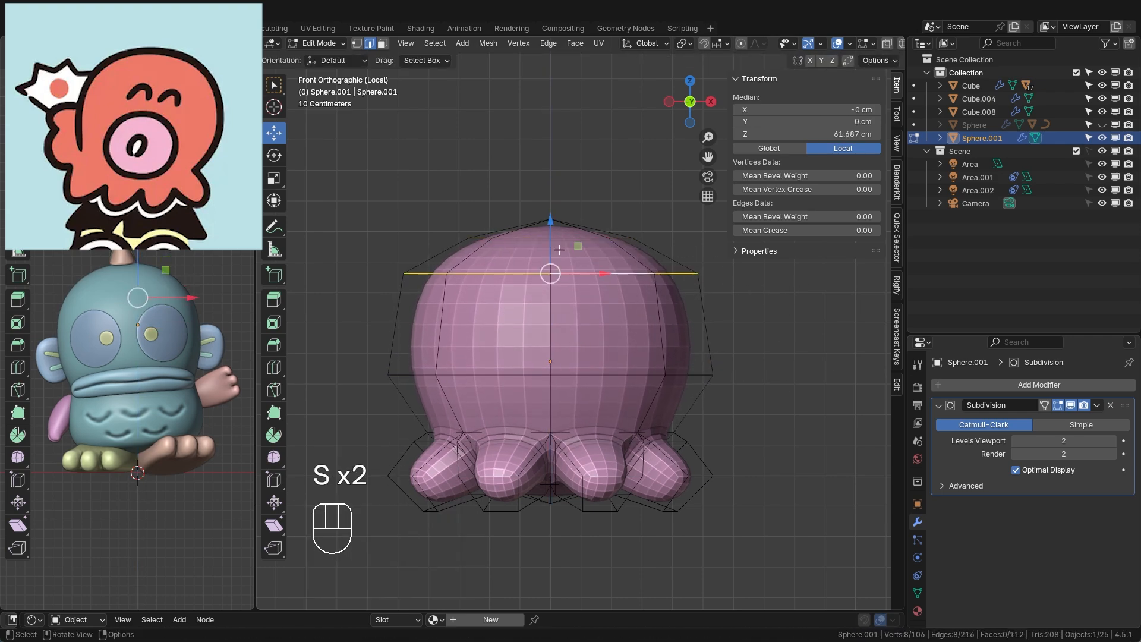
left_click_drag(551, 221, 551, 226)
- Select the edge loop around the middle of the body and scale it by 0.979
left_click(656, 375, "alt")
key("s")
left_click(739, 353)
middle_click_drag(787, 428, 791, 414, "shift")
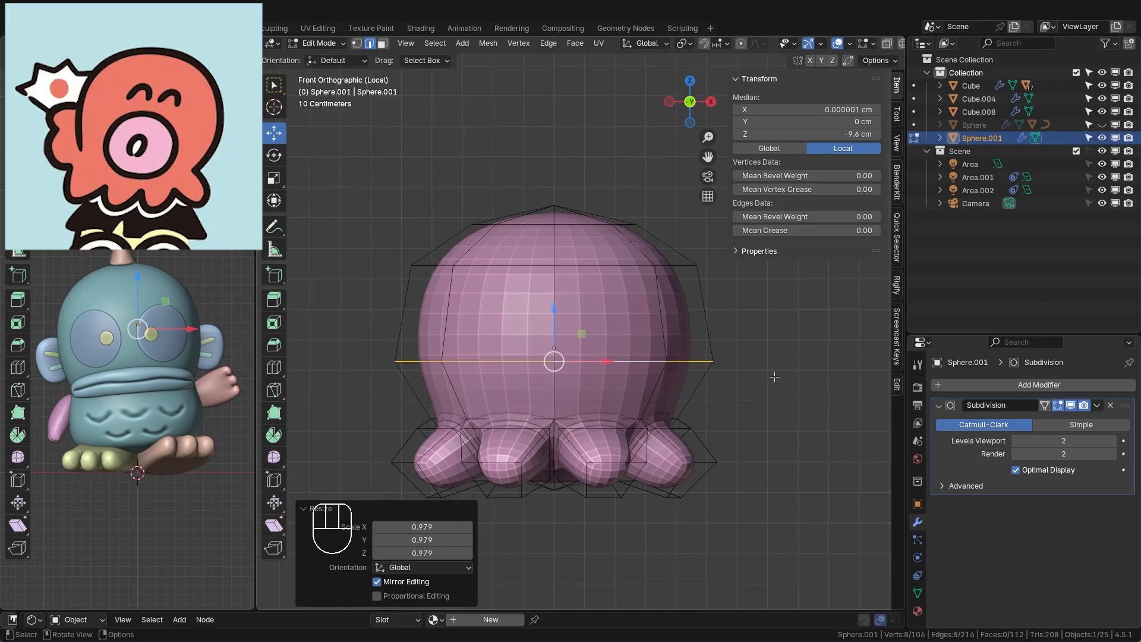
- Select the whole head above the tentacles through the mesh and scale it up slightly
key("alt+z")
left_click_drag(353, 174, 776, 364)
key("alt+z")
key("s")
left_click(790, 365)
- Adjust the selected head's height along Z, raise it slightly and return to Object Mode
key("s")
key("z")
left_click(788, 361)
key("g")
key("z")
left_click(785, 350)
key("Tab")
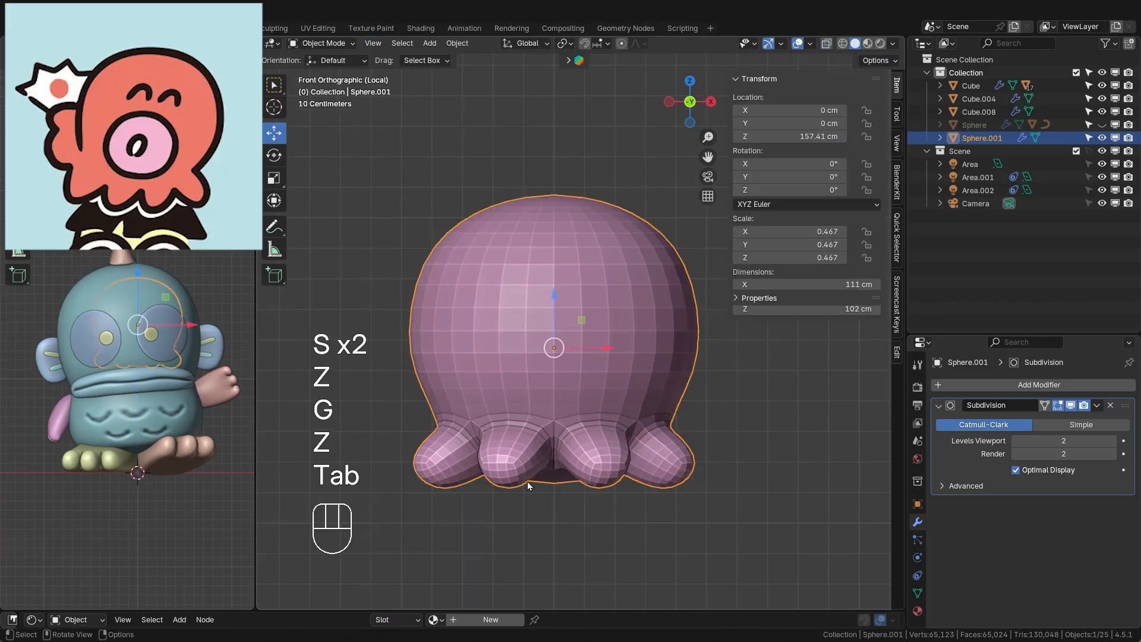
- Apply smooth shading to the octopus, deselect it and return to front view
middle_click_drag(717, 416, 564, 342)
right_click(563, 341)
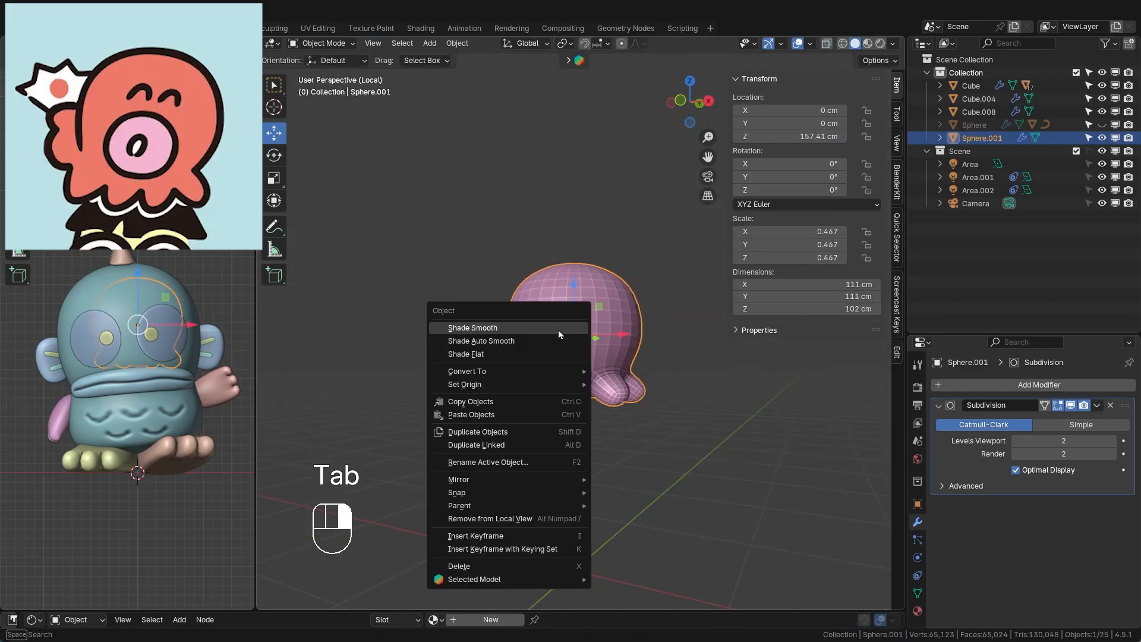
left_click(558, 335)
left_click(724, 436)
key("KP_1")
scroll(586, 394, "up", 2)
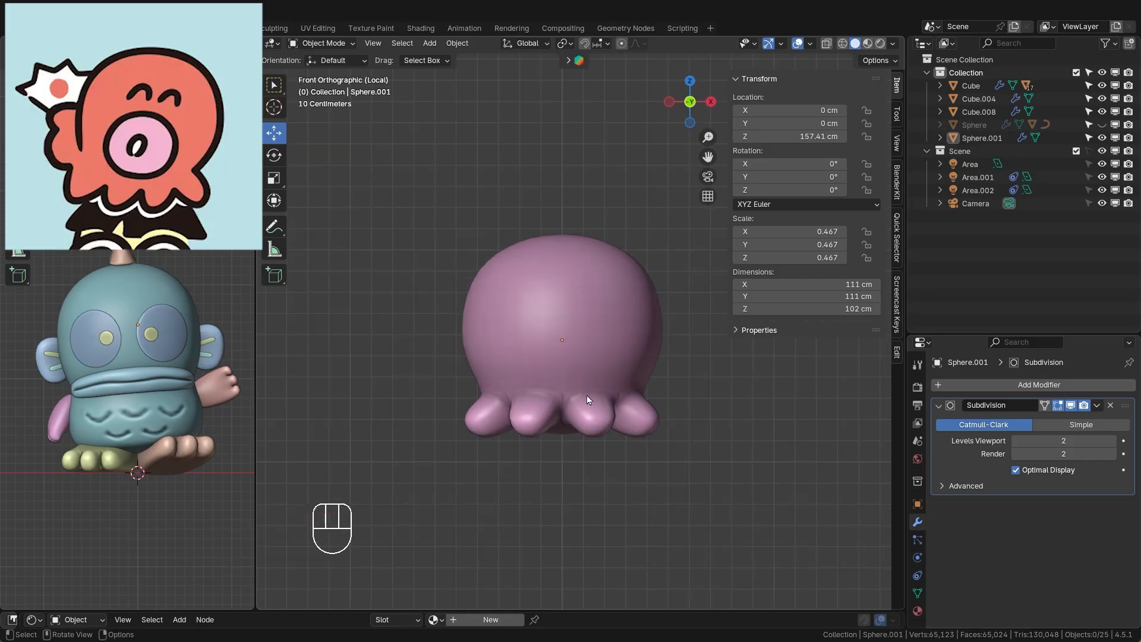
- Raise the center vertex of the octopus's underside by about 11.1 cm along Z and return to Object Mode
middle_click_drag(586, 397, 533, 339)
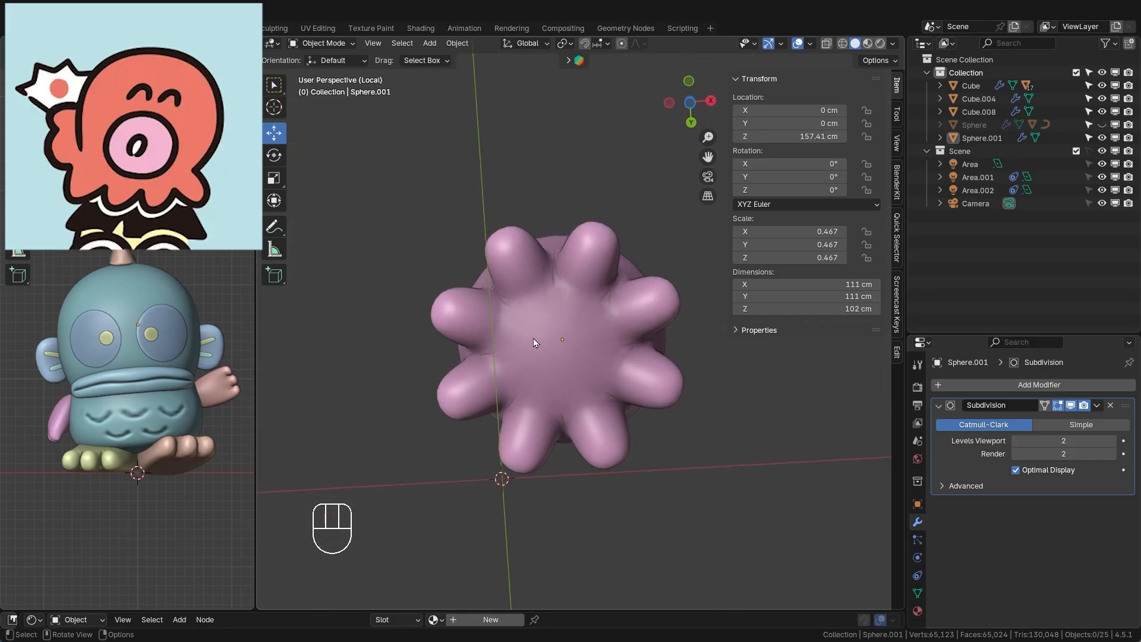
left_click(547, 382)
middle_click_drag(547, 382, 576, 368)
key("Tab")
key("1")
middle_click_drag(587, 319, 558, 467)
left_click(553, 417)
left_click_drag(559, 423, 559, 384)
middle_click_drag(559, 384, 555, 298)
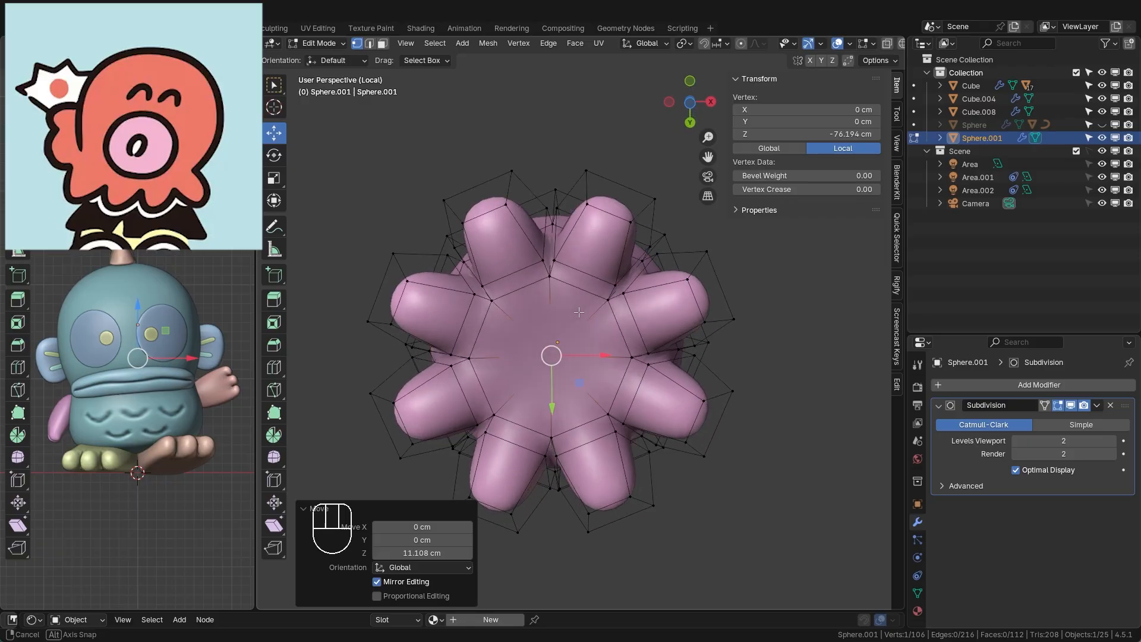
key("Tab")
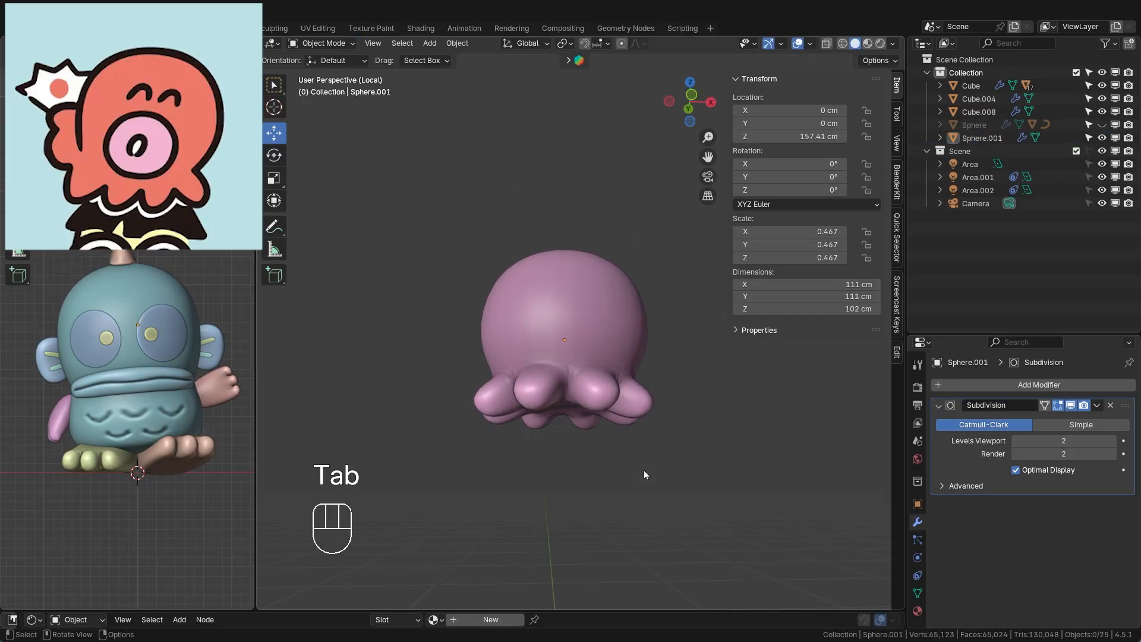
- Examine the octopus's underside and tentacle shapes from below and from several sides
middle_click_drag(542, 434, 610, 387)
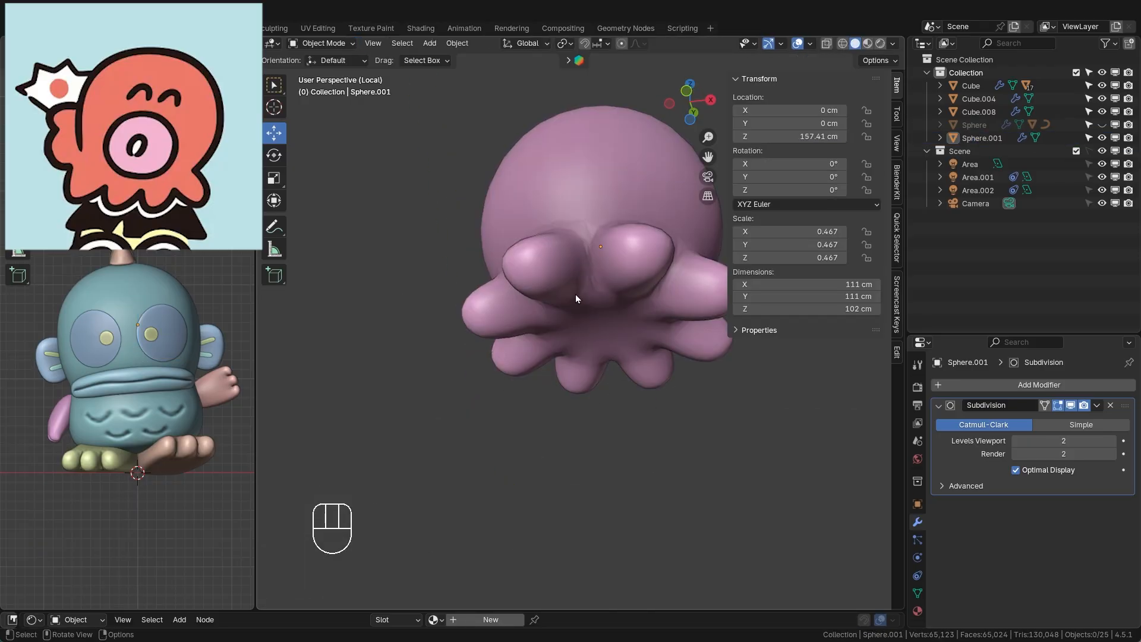
middle_click_drag(576, 296, 543, 360, "shift")
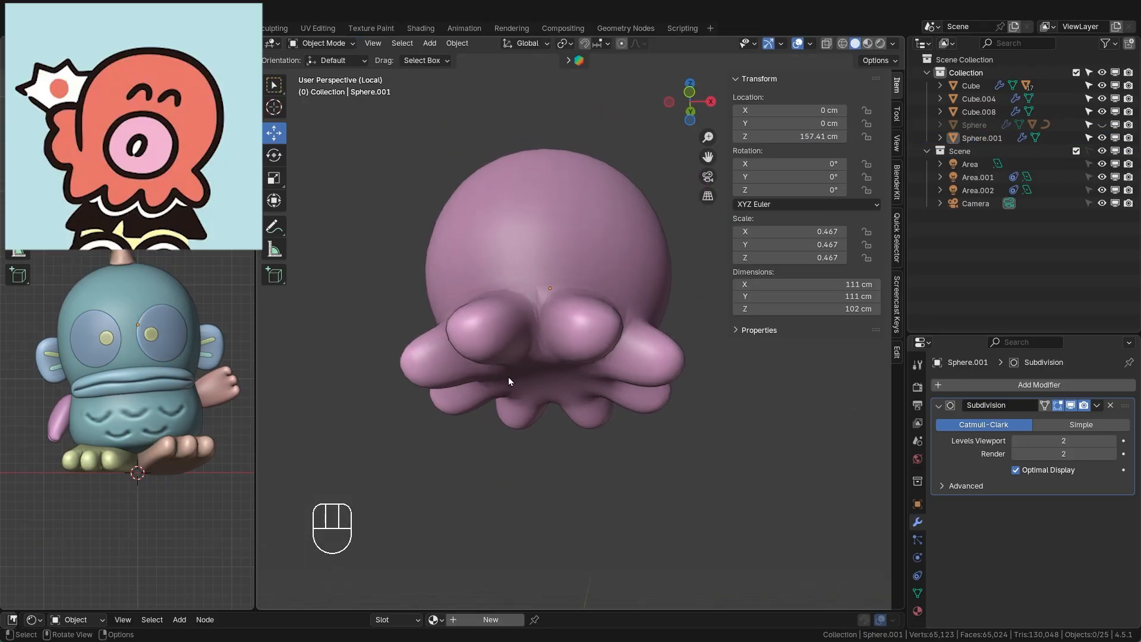
scroll(522, 404, "down", 3)
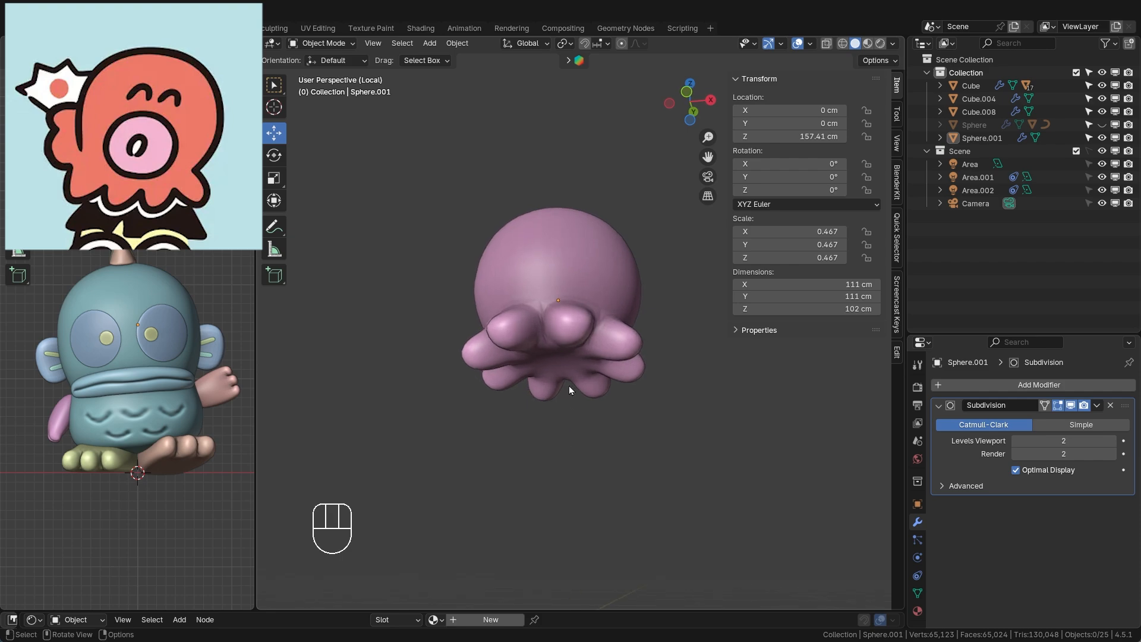
mouse_move(609, 359)
middle_mouse_down()
mouse_move(582, 419)
mouse_move(578, 363)
mouse_move(611, 367)
middle_mouse_up()
scroll(588, 376, "up", 3)
middle_click_drag(612, 363, 561, 304)
scroll(638, 351, "down", 3)
scroll(651, 355, "up", 3)
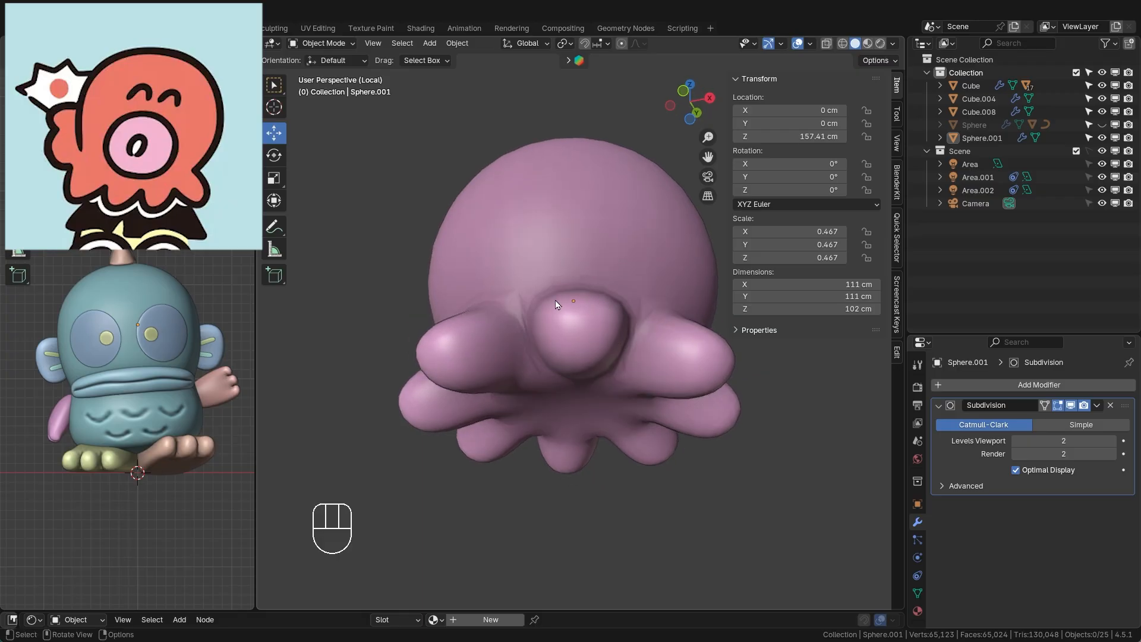
- Open the octopus mesh for edge editing and select the upper edge of one tentacle's end face
left_click(576, 376)
middle_click_drag(576, 375, 640, 323)
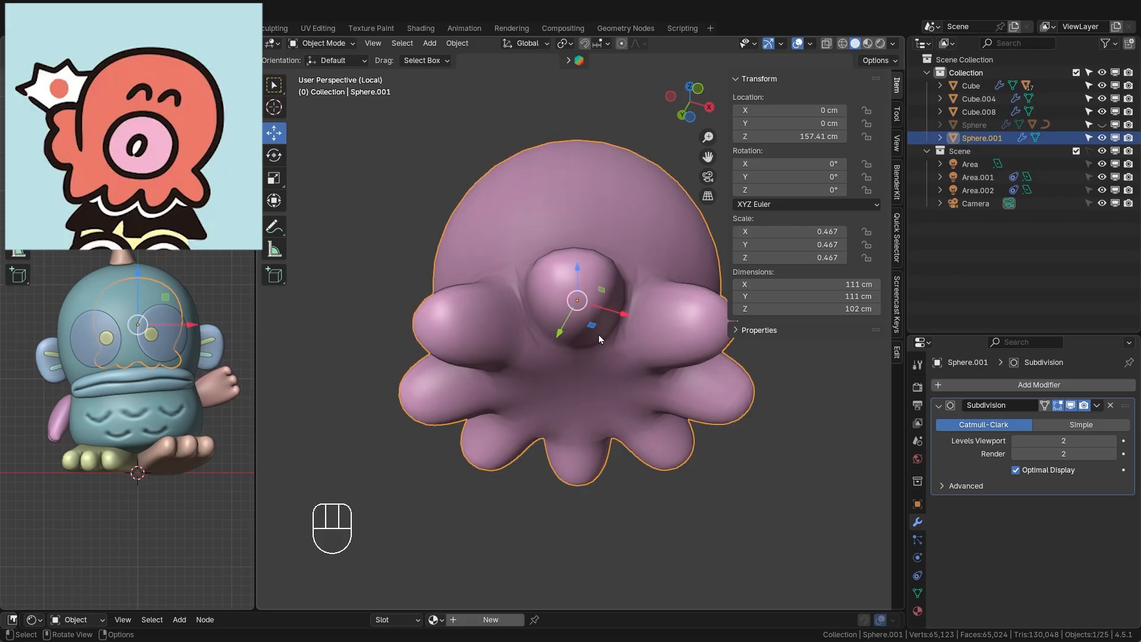
key("Tab")
middle_click_drag(574, 380, 591, 297)
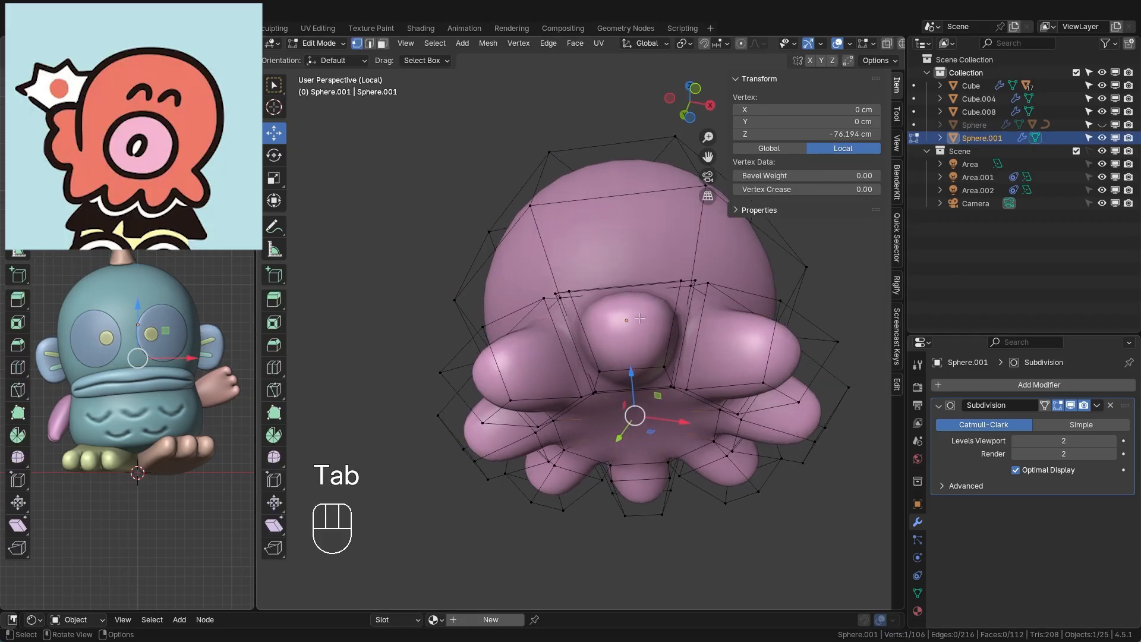
key("F1")
key("3")
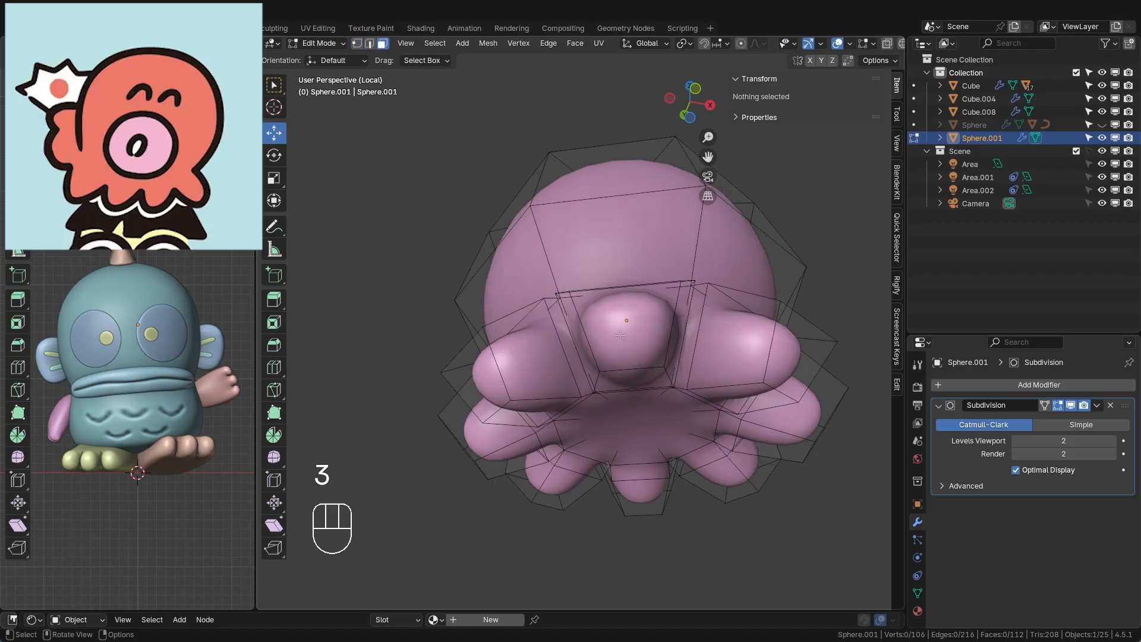
left_click(609, 339)
middle_click_drag(609, 338, 651, 326)
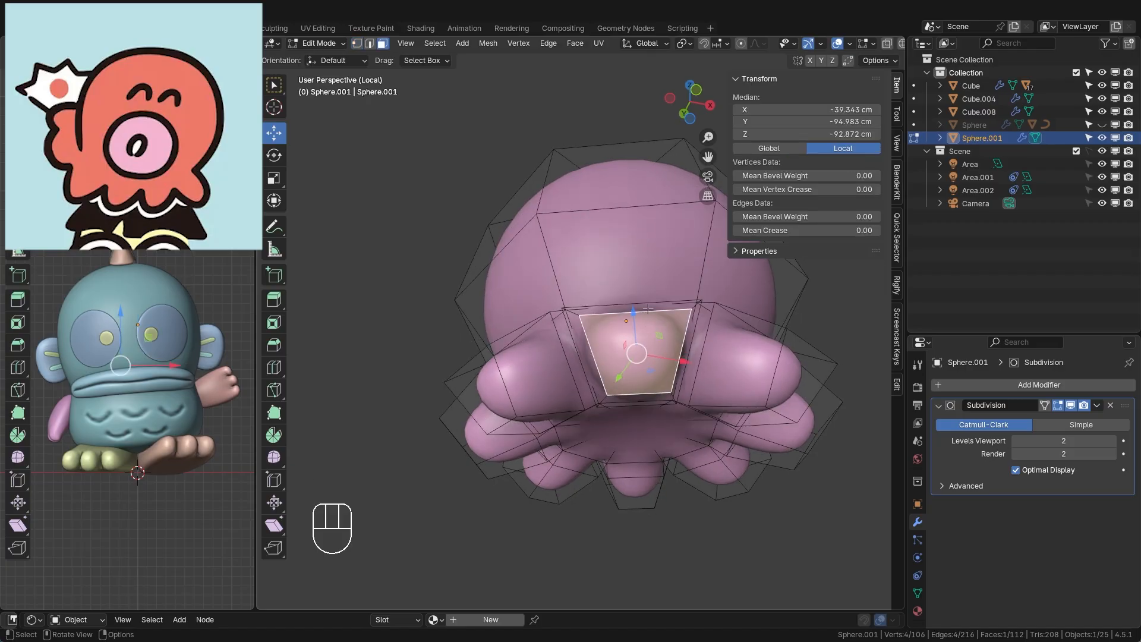
key("2")
middle_click_drag(648, 309, 685, 412)
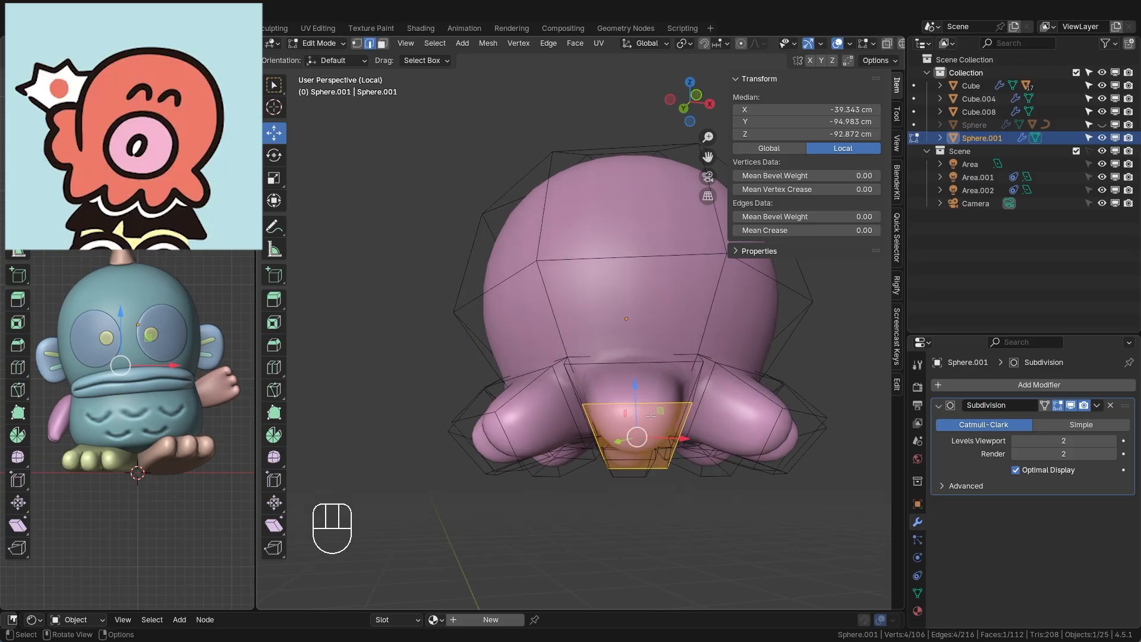
left_click(662, 407)
- Add the upper end-face edges of the other seven tentacles to the selection
middle_click_drag(709, 437, 645, 443)
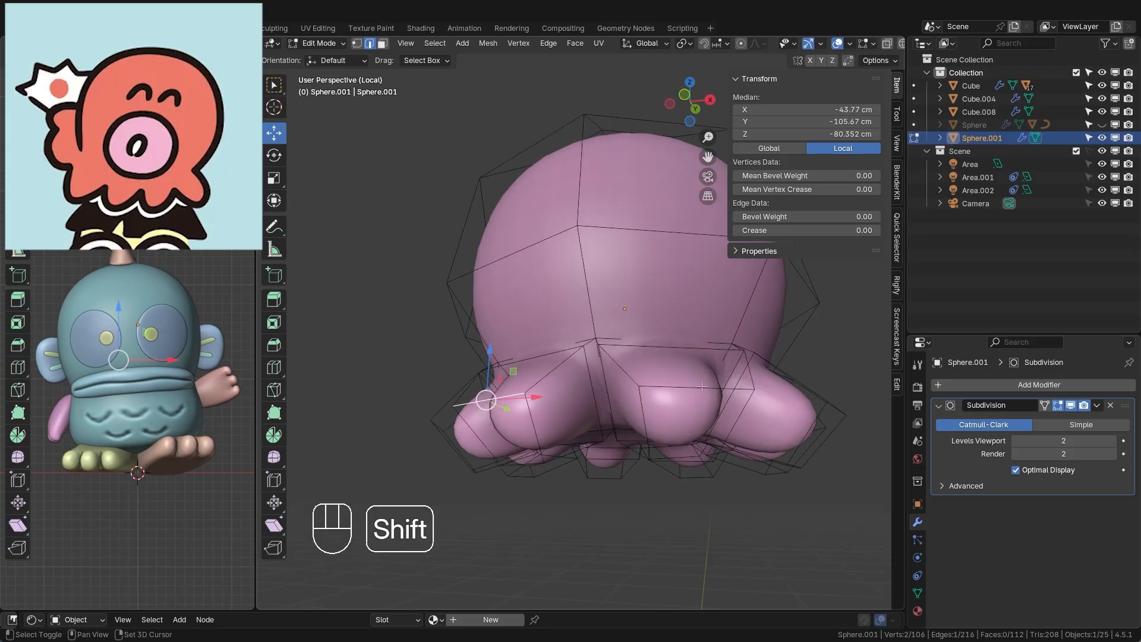
left_click(643, 415, "shift")
middle_click_drag(759, 421, 565, 455)
left_click(731, 436, "shift")
left_click(677, 416, "shift")
left_click(624, 433, "shift")
left_click(630, 456, "shift")
left_click(564, 454, "shift")
left_click(656, 412, "shift")
middle_click_drag(684, 443, 749, 437)
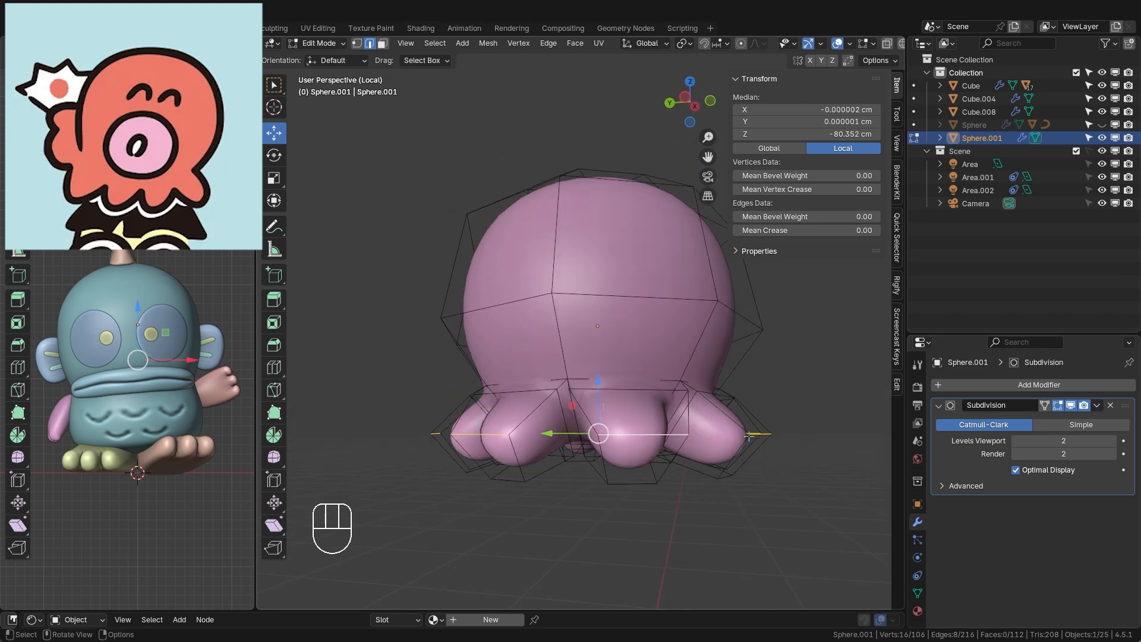
- Set the pivot point to Individual Origins and shrink the selected tentacle edges, finishing with a scale of 0.954
key("s")
key("ctrl+z")
key("period")
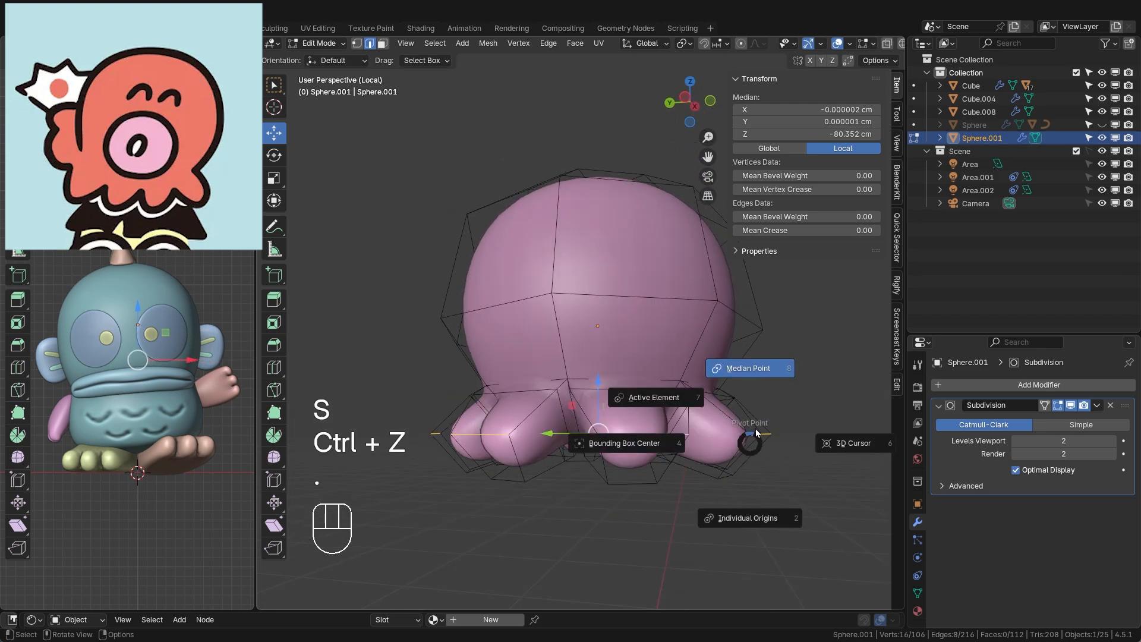
left_click(767, 521)
key("s")
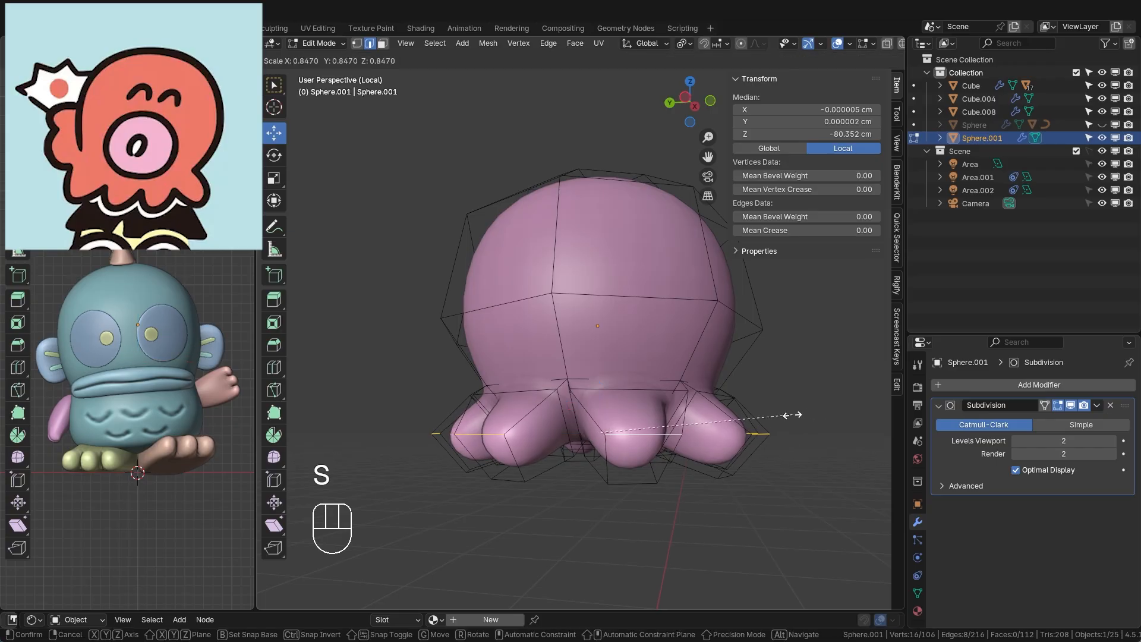
left_click(752, 414)
middle_click_drag(753, 414, 781, 355)
key("s")
left_click(760, 347)
- Examine the narrowed tentacle ends and the underside from below
scroll(724, 300, "up", 3)
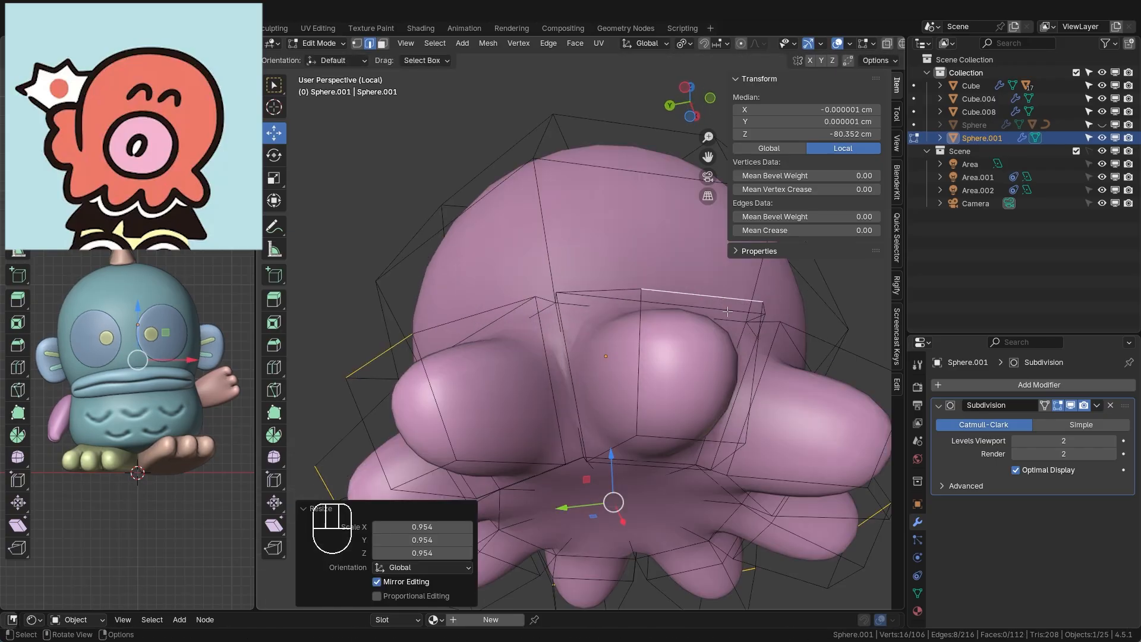
scroll(728, 312, "down", 3)
middle_click_drag(727, 311, 637, 258)
scroll(636, 258, "up", 3)
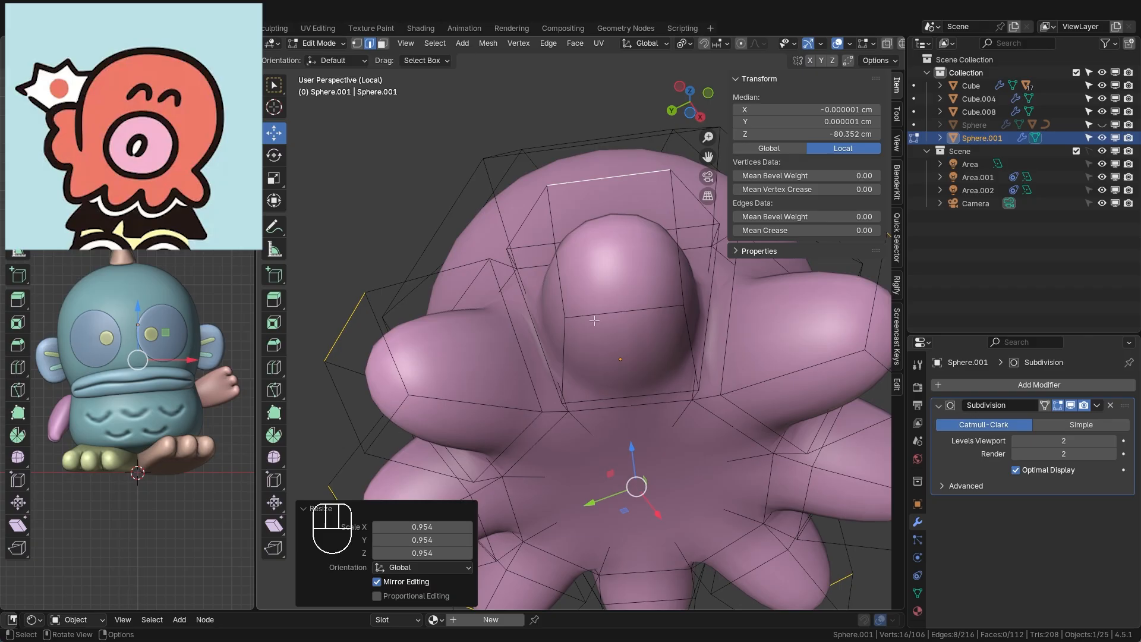
scroll(649, 201, "down", 3)
middle_click_drag(649, 205, 629, 480)
scroll(629, 480, "down", 1)
middle_click_drag(629, 481, 573, 293)
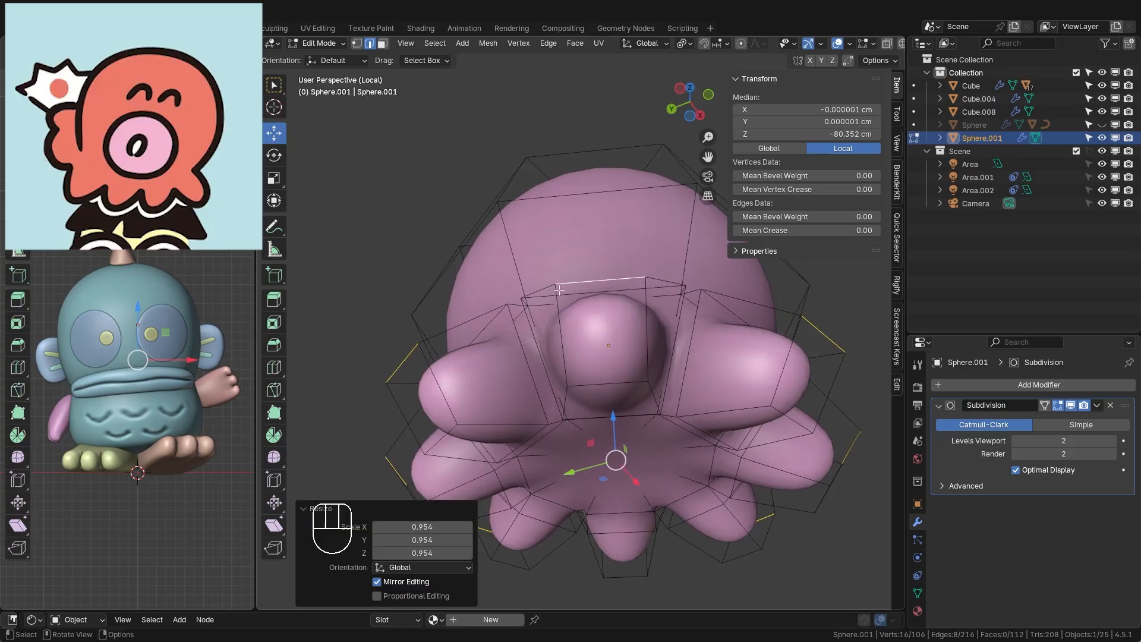
- Extend the selection with the lower end-face edges of all eight tentacles
middle_click_drag(623, 355, 621, 488)
left_click(621, 521, "shift")
middle_click_drag(714, 538, 612, 467)
left_click(644, 556, "shift")
middle_click_drag(680, 452, 616, 467)
left_click(637, 440, "shift")
left_click(572, 439, "shift")
left_click(613, 457, "shift")
left_click(616, 467, "shift")
middle_click_drag(696, 476, 628, 467)
left_click(628, 467, "shift")
middle_click_drag(630, 467, 529, 459)
left_click(526, 459, "shift")
middle_click_drag(669, 482, 706, 438)
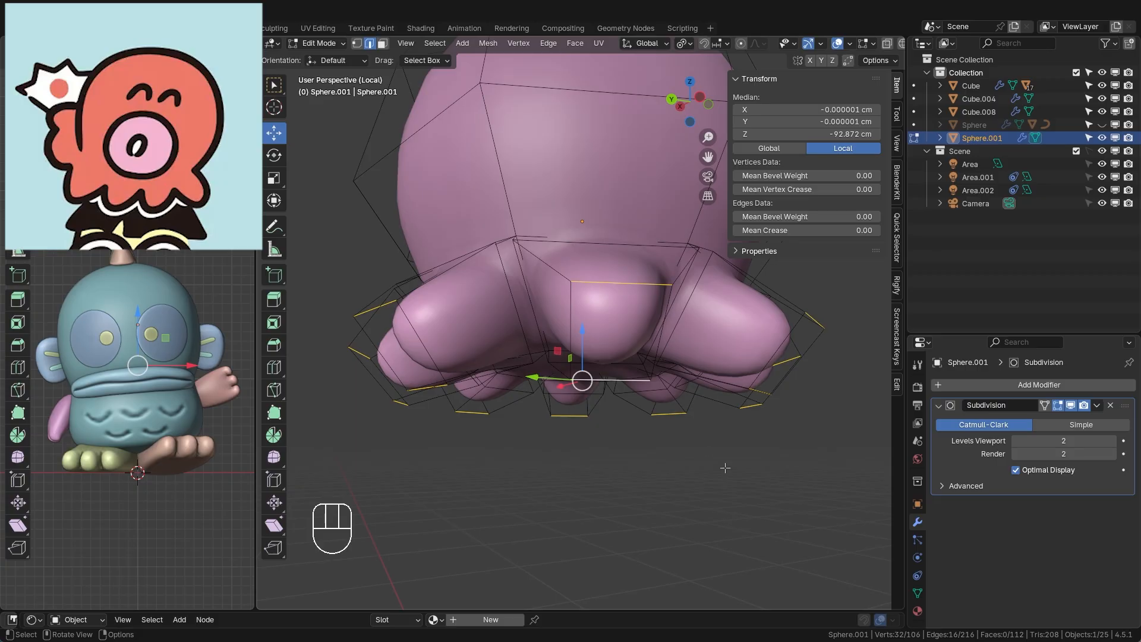
- Widen the selected upper and lower tentacle edges with the Z axis excluded, each around its own origin
key("s")
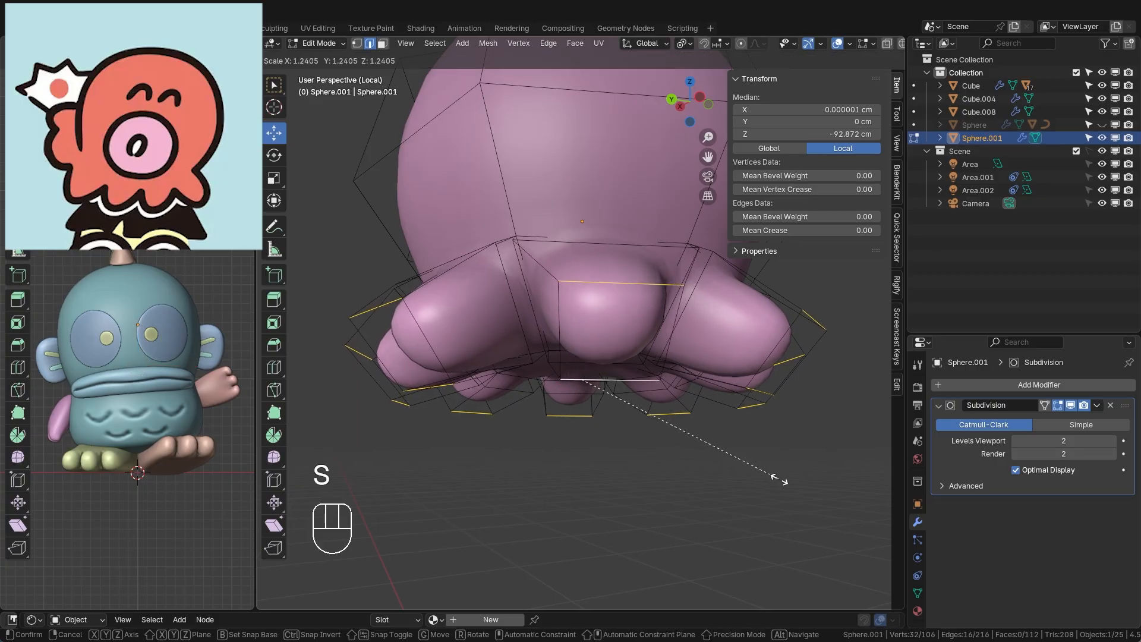
key("shift+z")
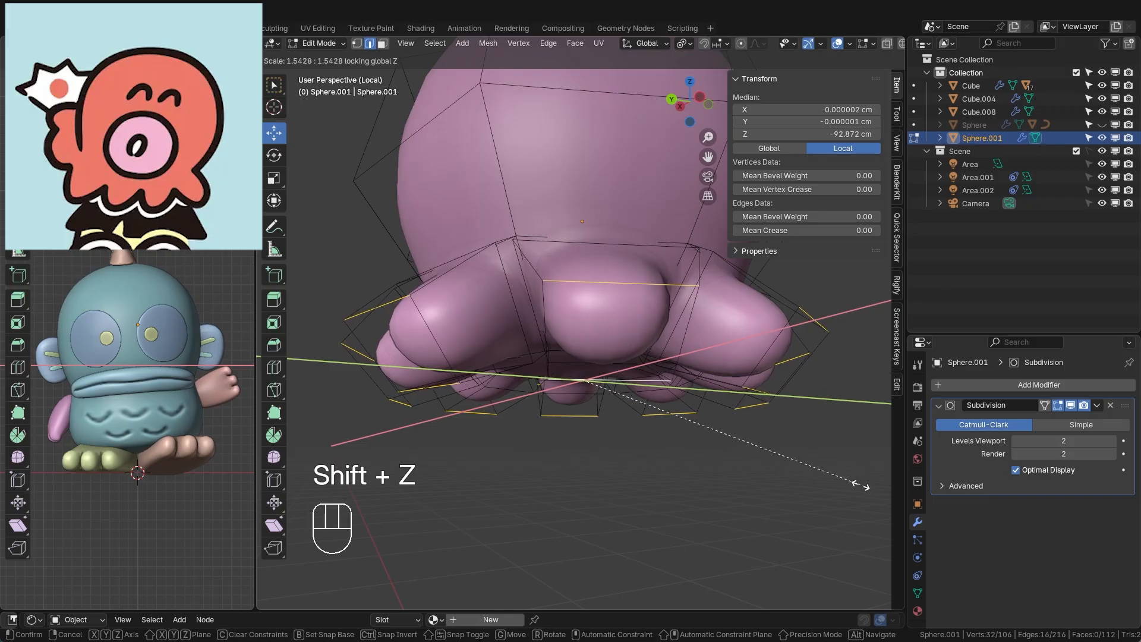
left_click(816, 505)
middle_click_drag(816, 506, 747, 376)
key("s")
key("s")
left_click(752, 435)
scroll(634, 279, "down", 2)
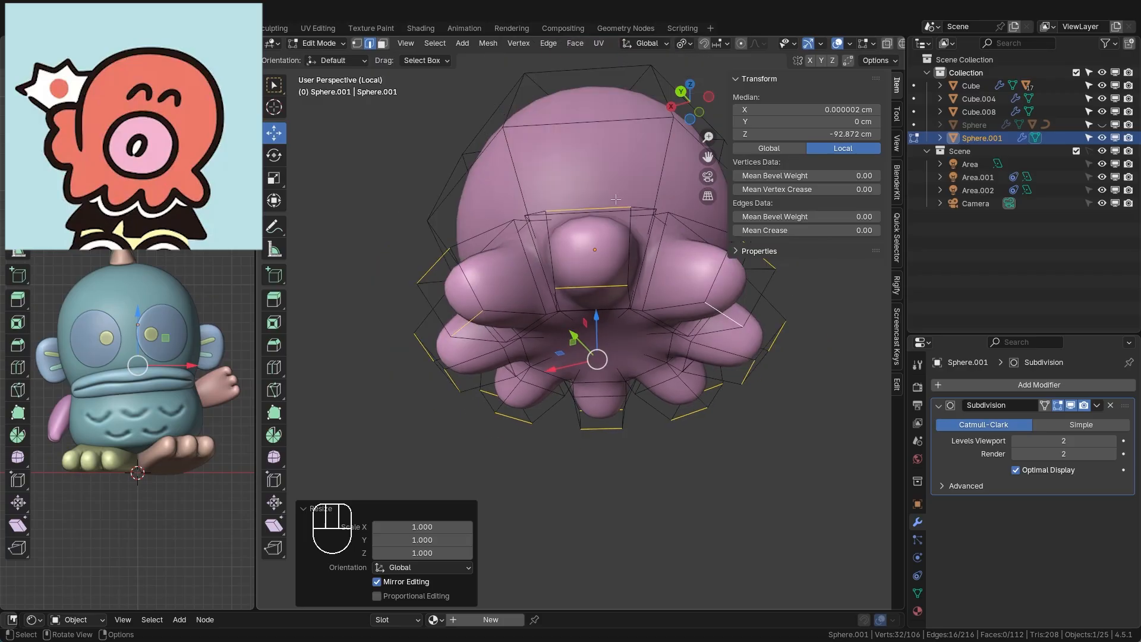
- Examine the widened tentacle ends up close and from around the body
middle_click_drag(649, 310, 774, 374)
scroll(778, 392, "up", 2)
middle_click_drag(779, 373, 662, 316, "shift")
scroll(737, 379, "up", 2)
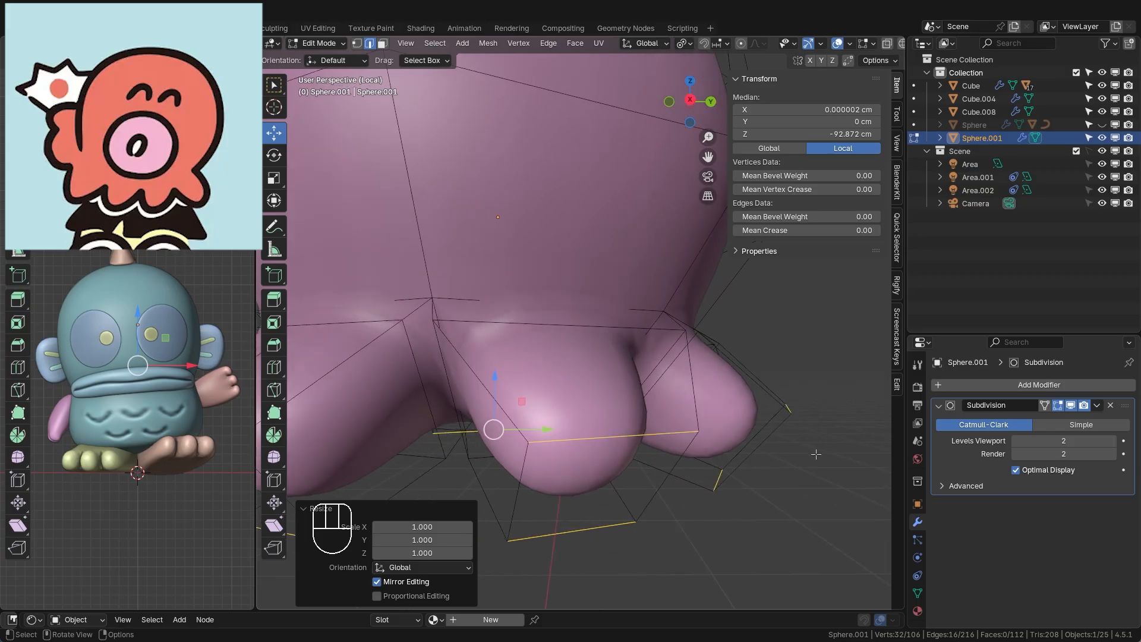
middle_click_drag(817, 454, 698, 394)
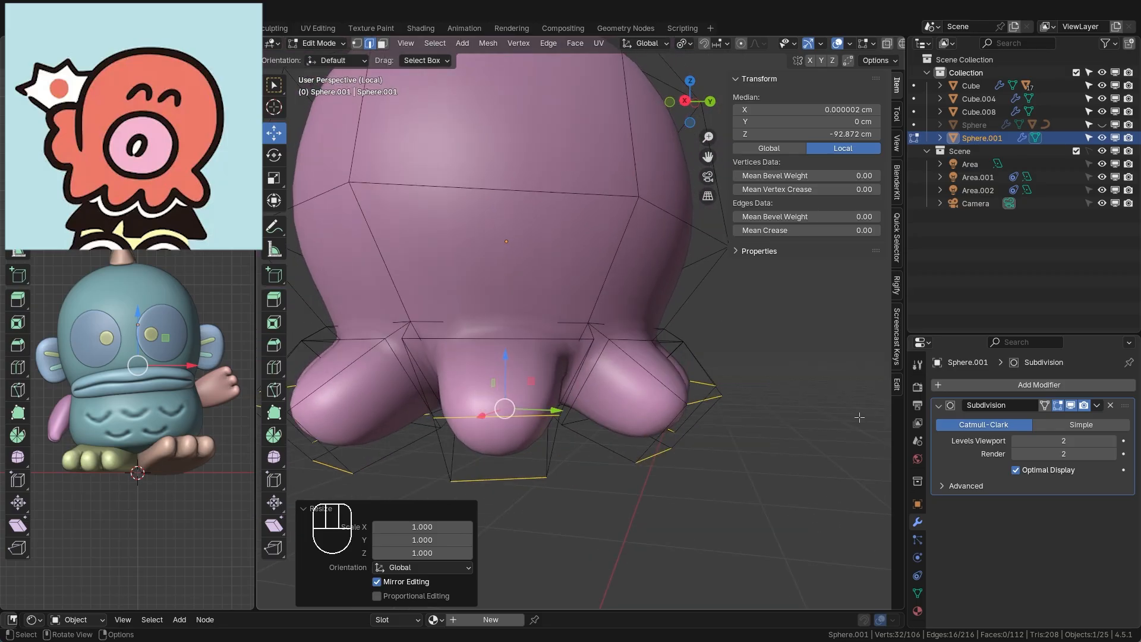
scroll(713, 378, "down", 2)
left_click_drag(688, 431, 741, 428, "shift")
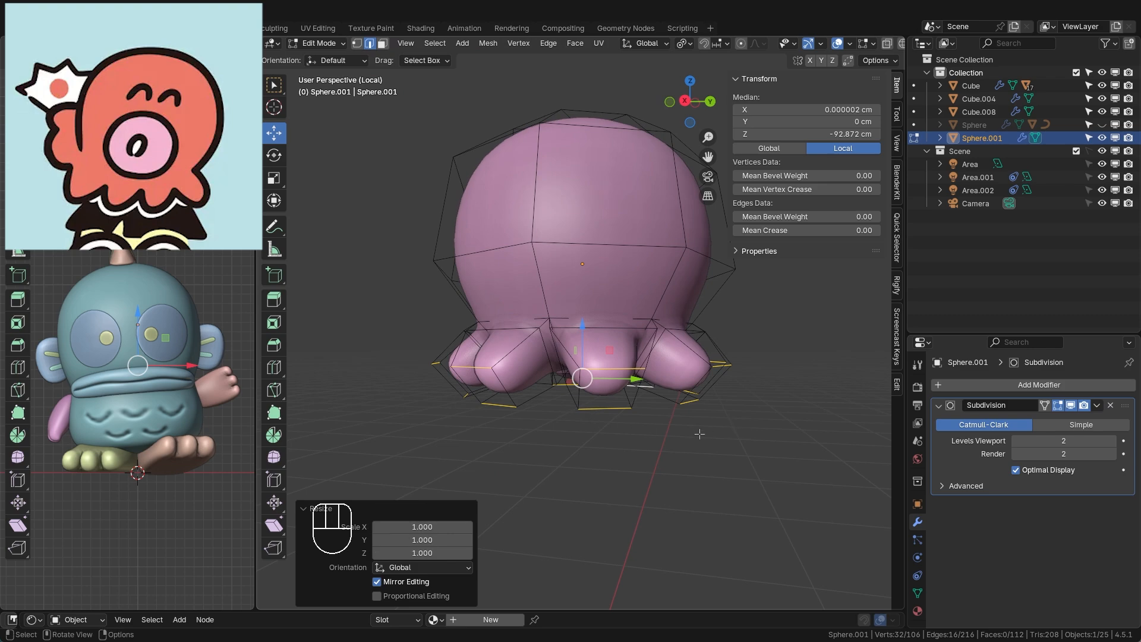
middle_click_drag(700, 434, 671, 433)
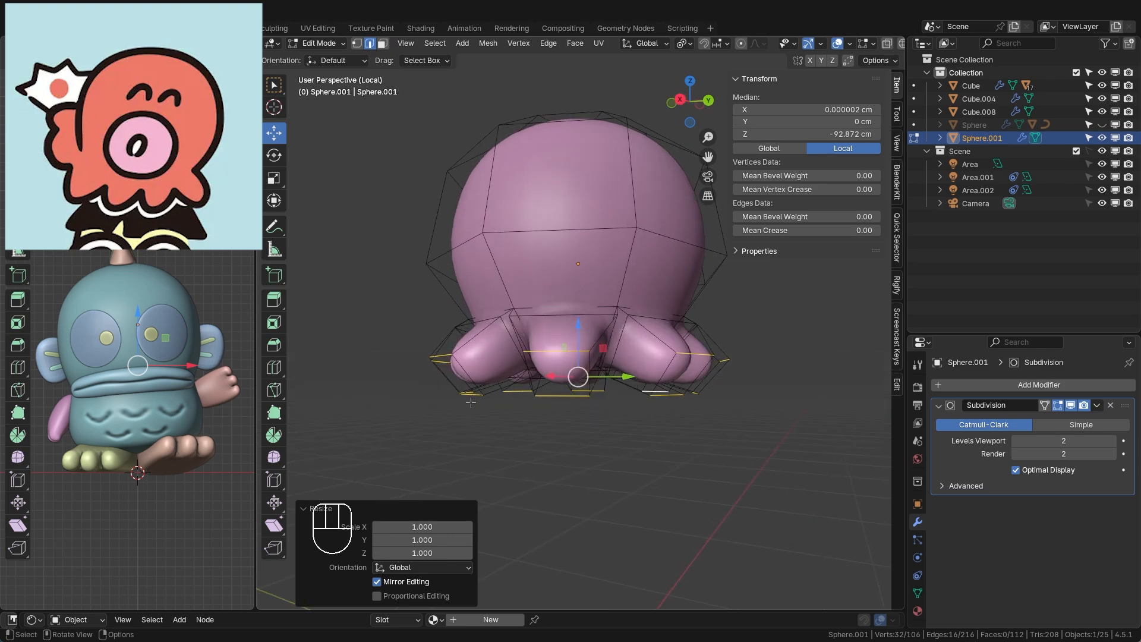
middle_click_drag(557, 420, 667, 121)
- Turn on X-ray and remove the tentacles' lower edges from the selection, leaving only the upper end edges selected
key("alt+z")
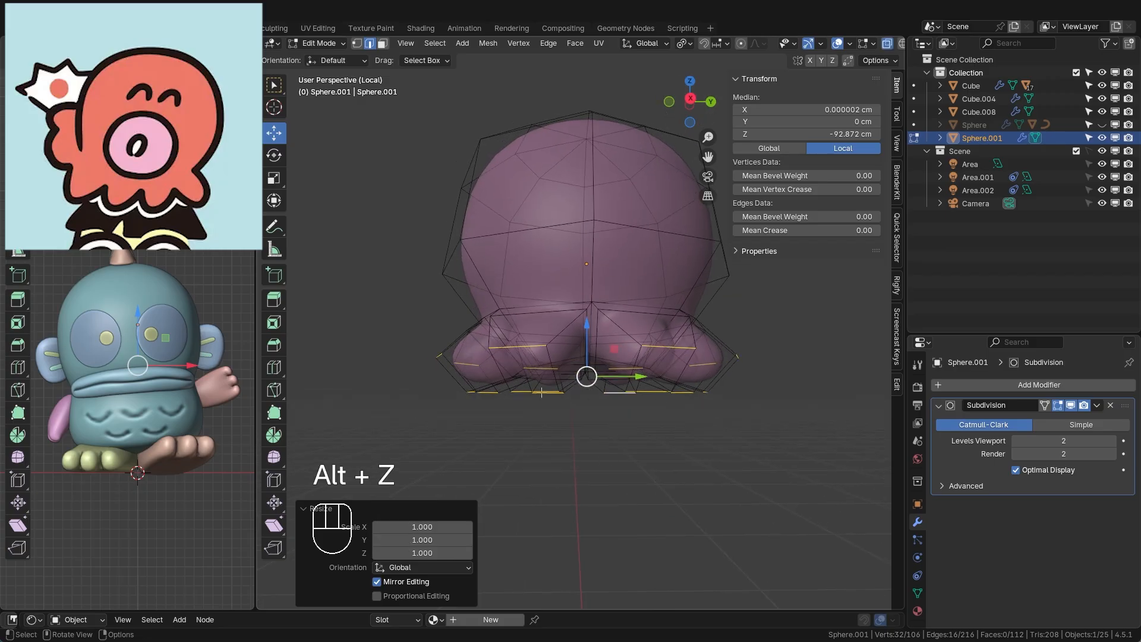
left_click_drag(419, 428, 793, 385, "ctrl")
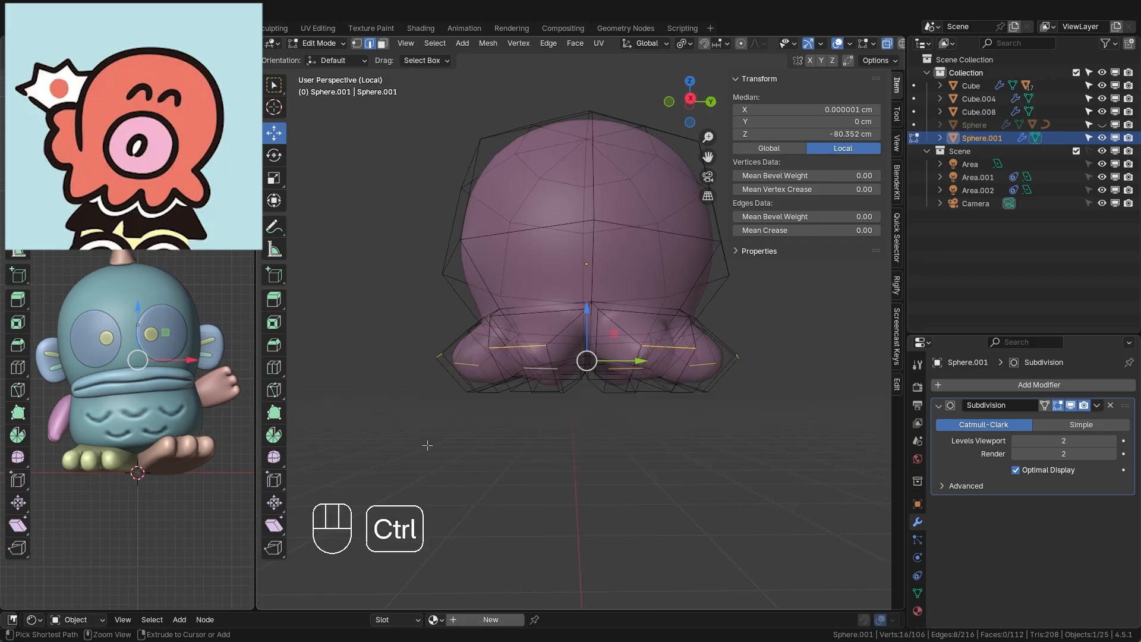
middle_click_drag(720, 379, 524, 390)
scroll(756, 409, "up", 3)
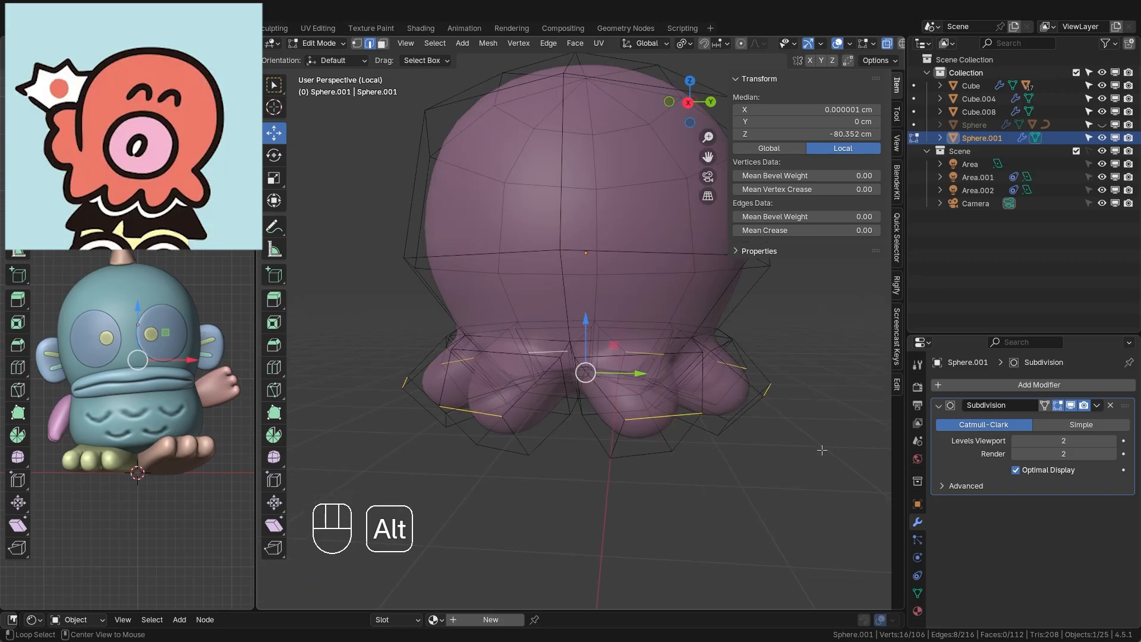
- Turn X-ray off and scale the tentacles' upper end edges together by about 1.013 around the median point
key("alt+z")
middle_click_drag(773, 427, 865, 421)
key("period")
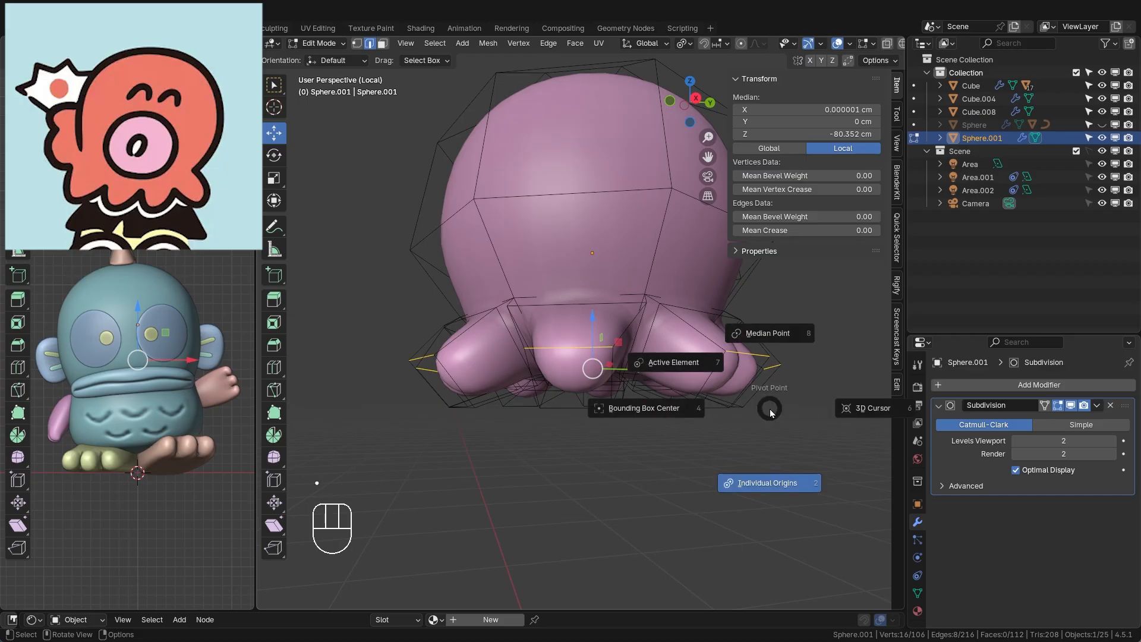
left_click(789, 351)
key("s")
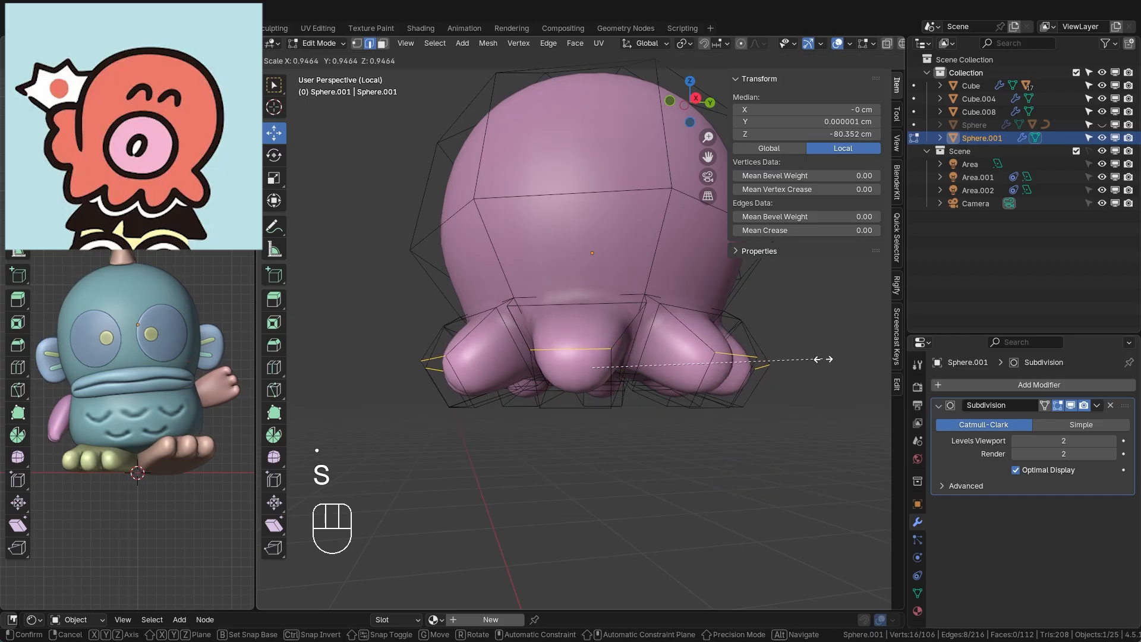
left_click(827, 361)
middle_click_drag(826, 361, 871, 367)
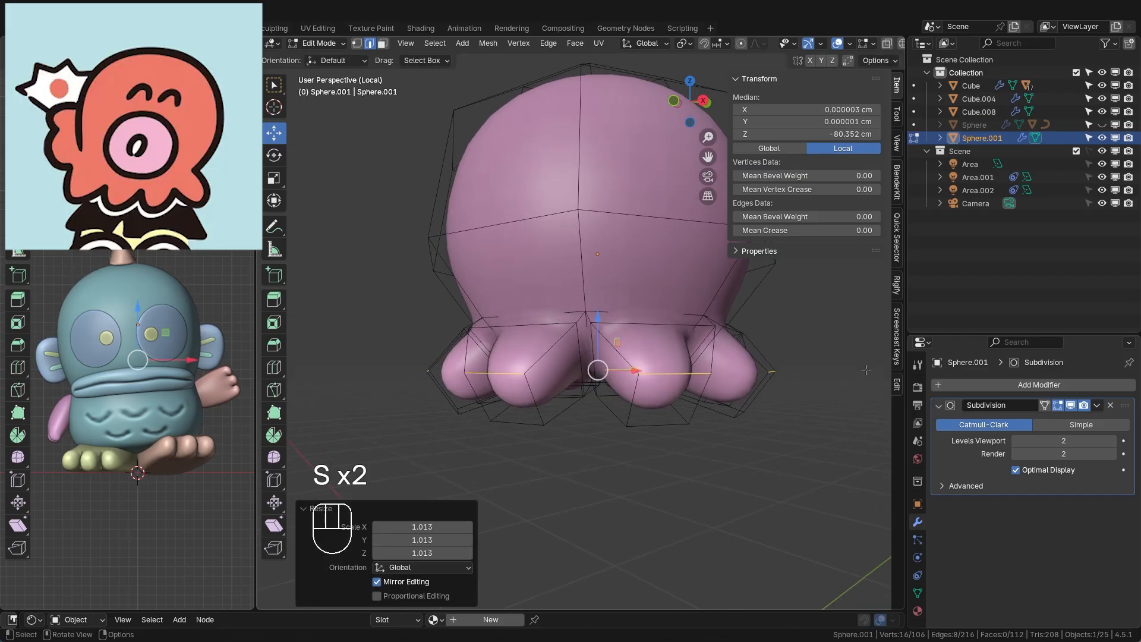
left_click(772, 333)
- Examine the smoothed tentacle ends outside Edit Mode, close up, from below and from several sides
key("Tab")
middle_click_drag(677, 350, 604, 415)
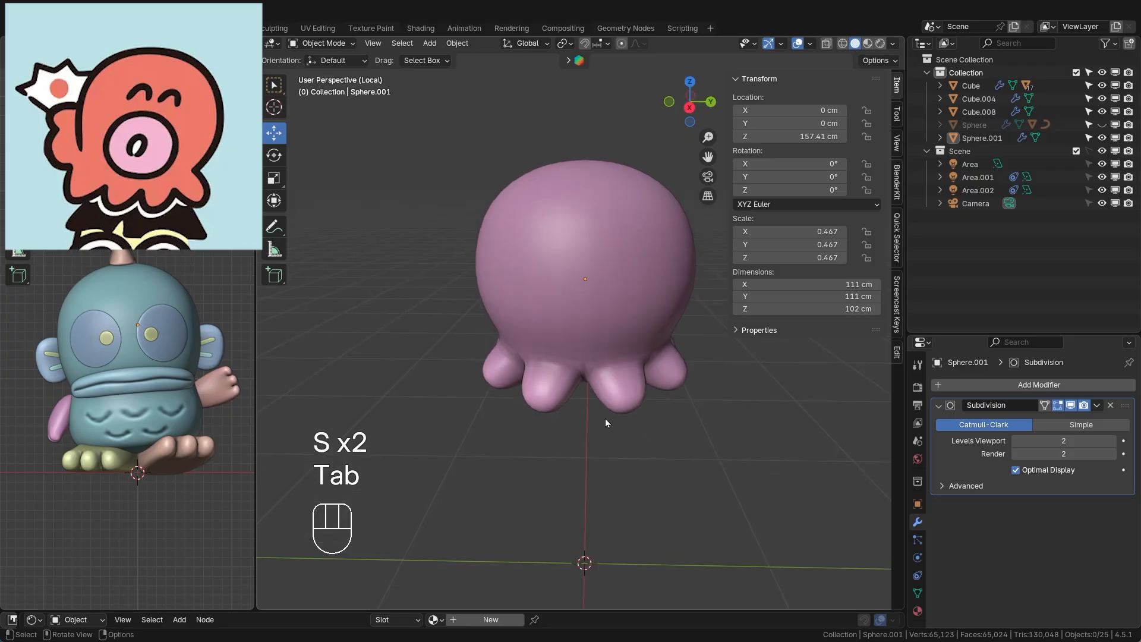
scroll(606, 440, "up", 4)
middle_click_drag(481, 501, 635, 291)
key("Tab")
key("Tab")
left_click(498, 280)
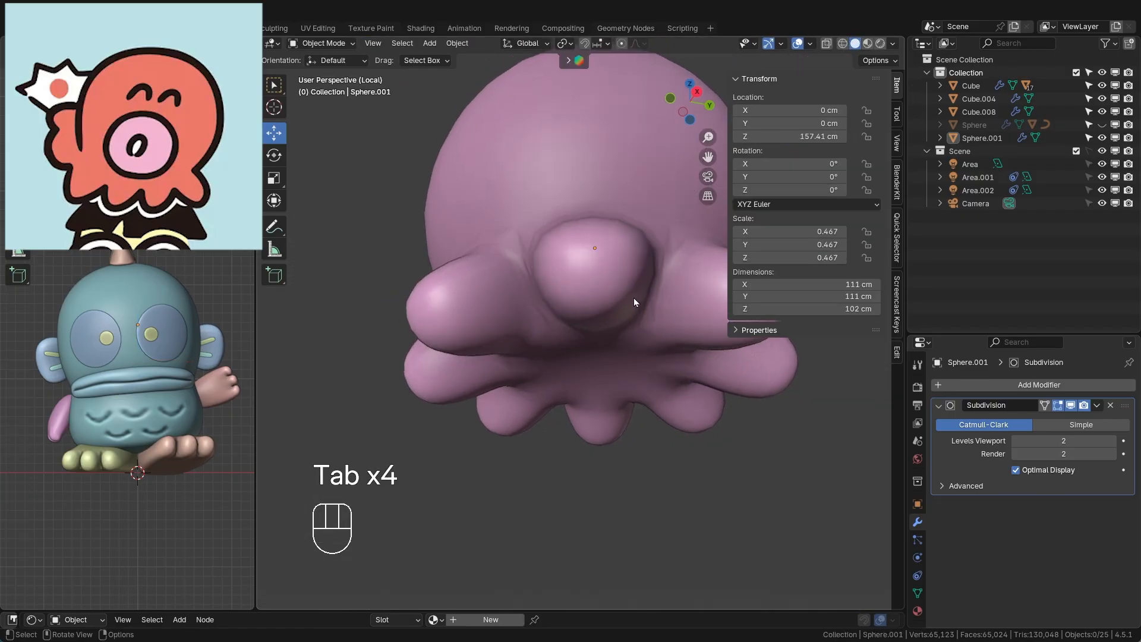
middle_click_drag(555, 223, 664, 315)
key("Tab")
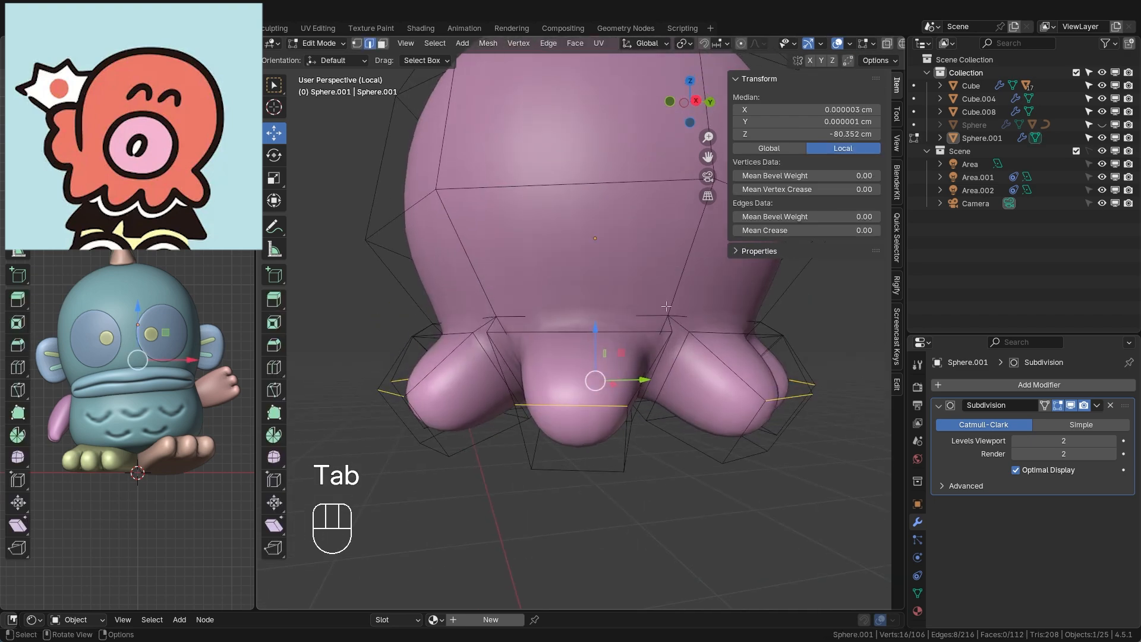
- Compare the octopus mesh in Edit and Object Mode and examine its overall shape from farther away
left_click(665, 309)
left_click(555, 317)
middle_click_drag(547, 318, 610, 413)
left_click(607, 209)
key("Tab")
key("Tab")
key("Tab")
scroll(607, 421, "down", 4)
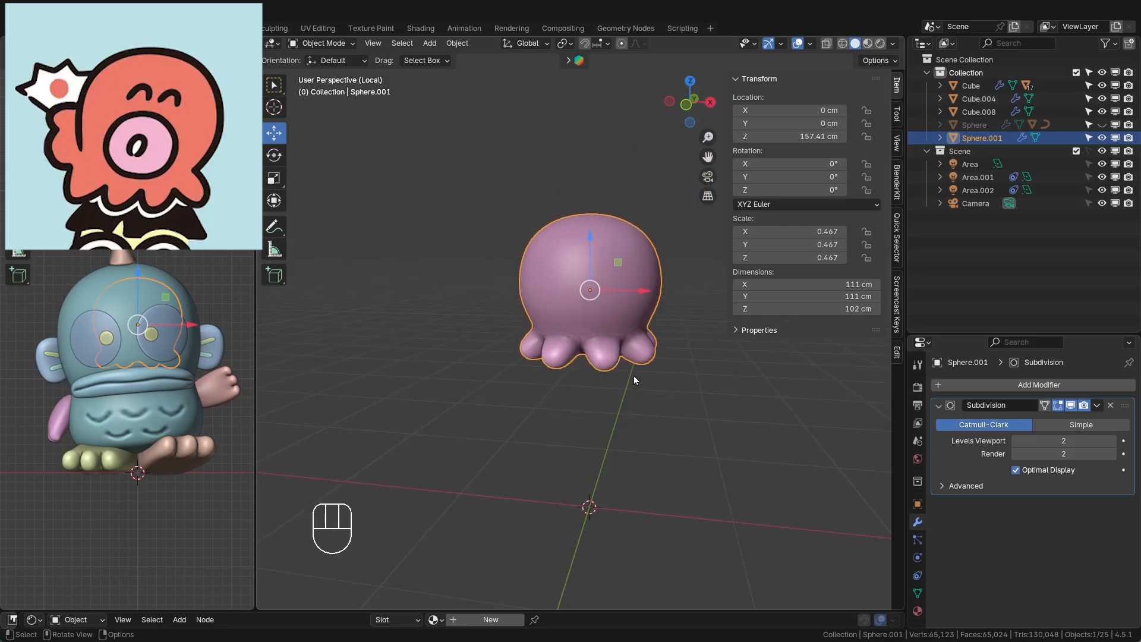
middle_click_drag(633, 379, 647, 309)
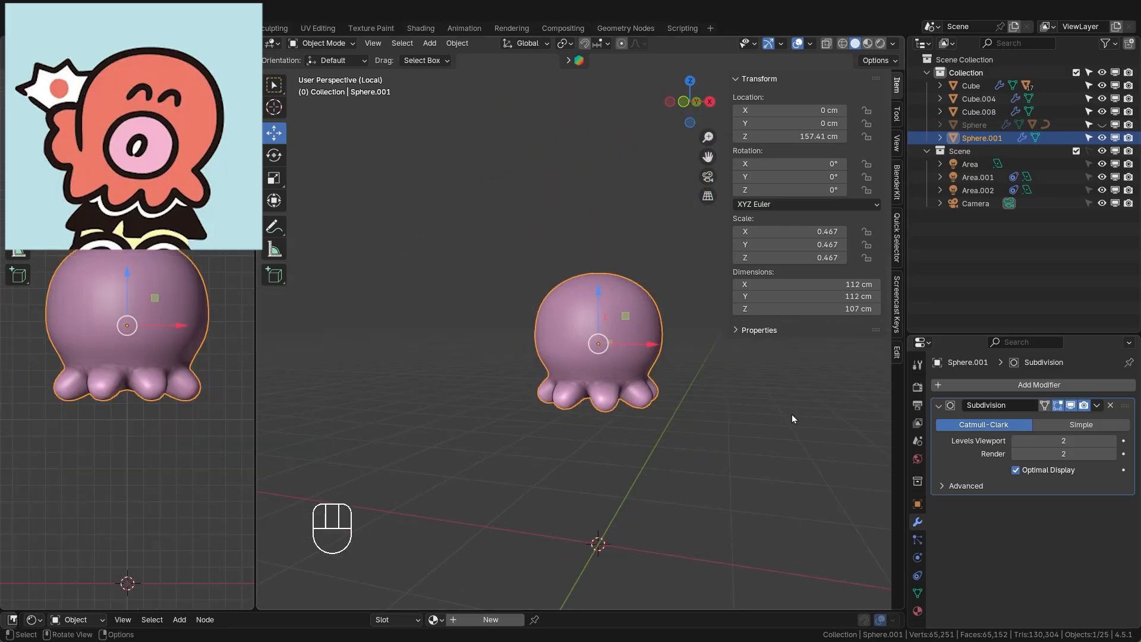
- Snap the 3D cursor to the octopus body and add an 8-vertex mesh circle there
middle_click_drag(792, 418, 627, 348)
key("shift+s")
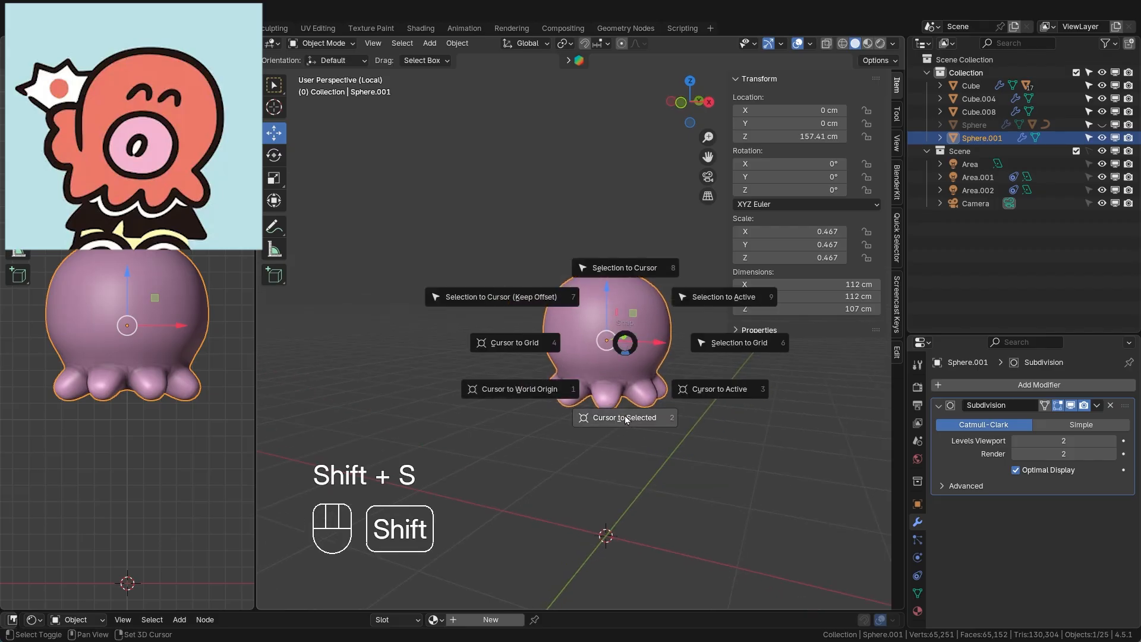
left_click(625, 418)
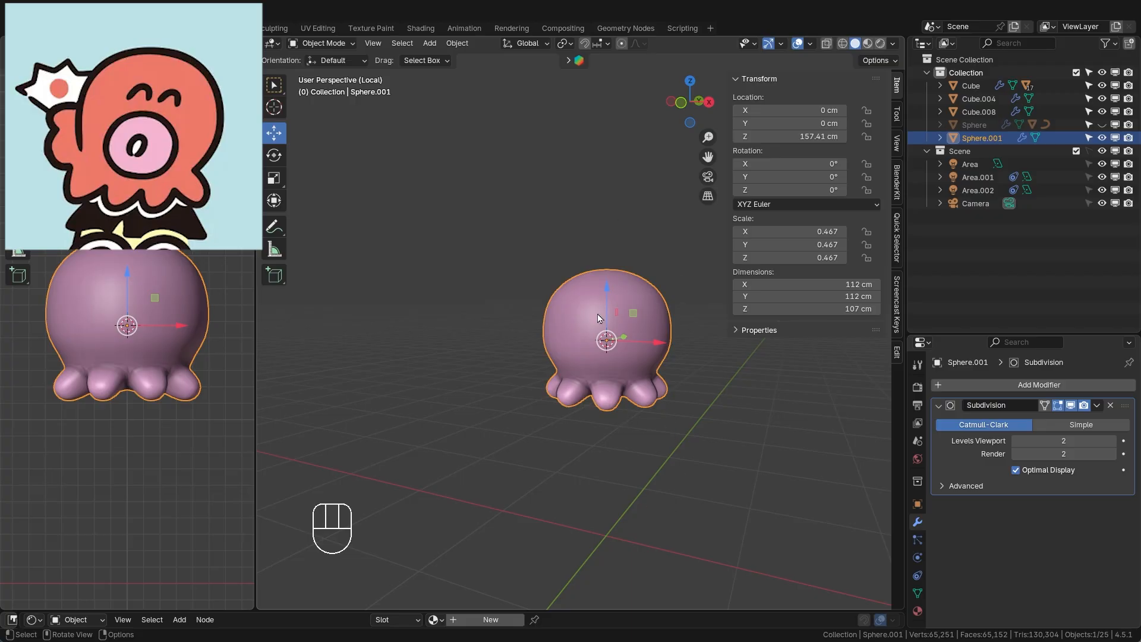
key("shift+a")
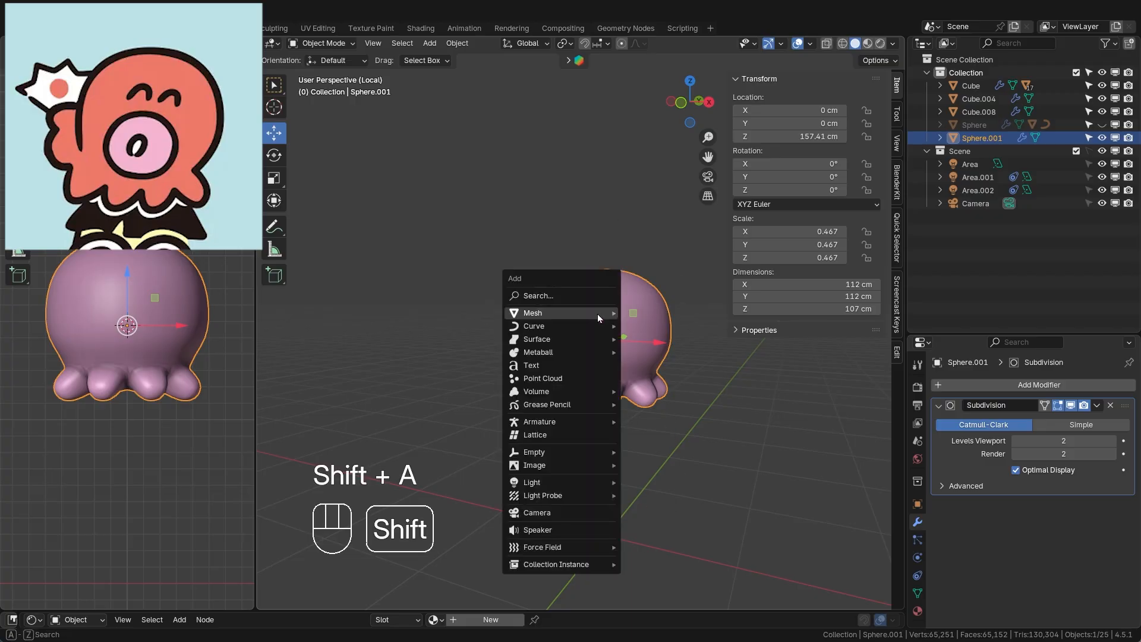
mouse_move(615, 311)
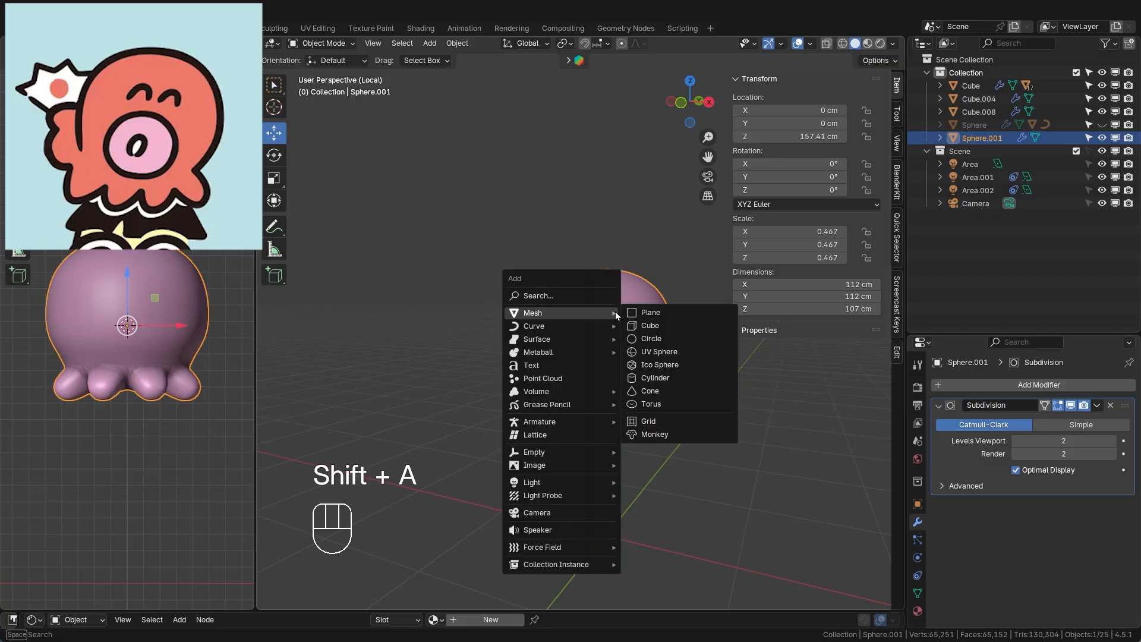
left_click(678, 339)
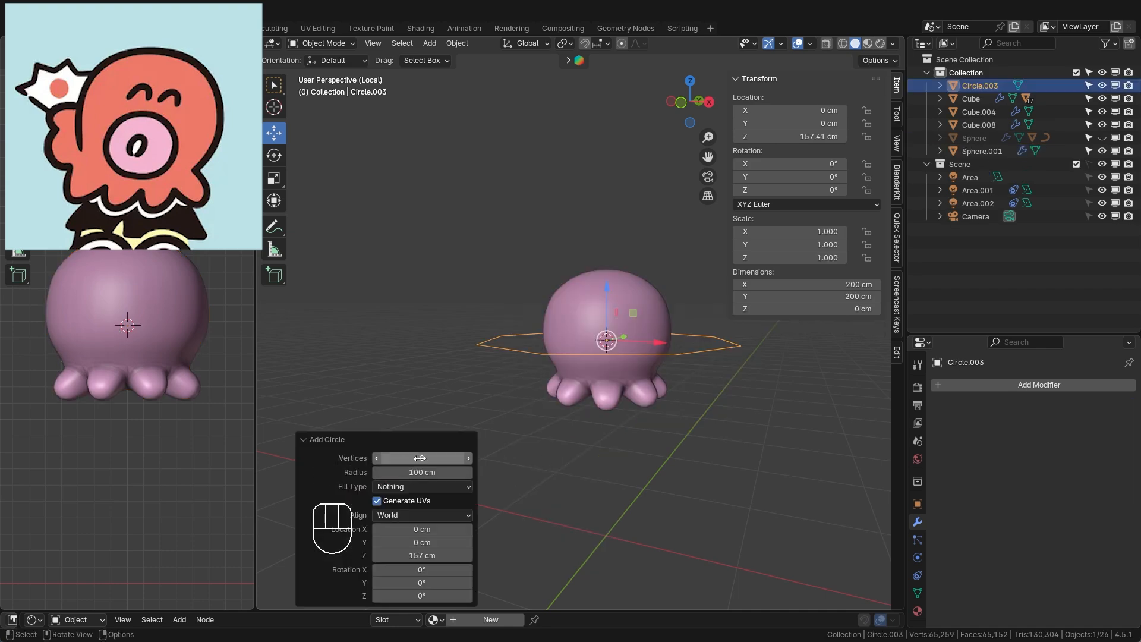
key("g")
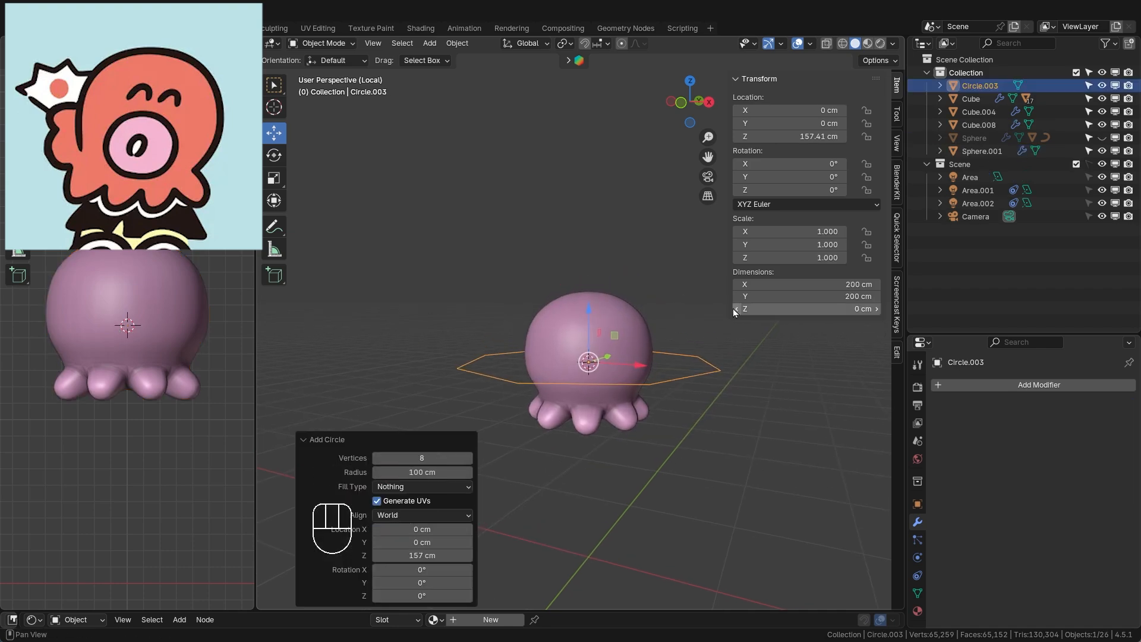
- Rotate the circle 90° about X and move it along Y to the front of the body
left_click(775, 161)
type("90")
key("Return")
middle_click_drag(602, 458, 601, 391)
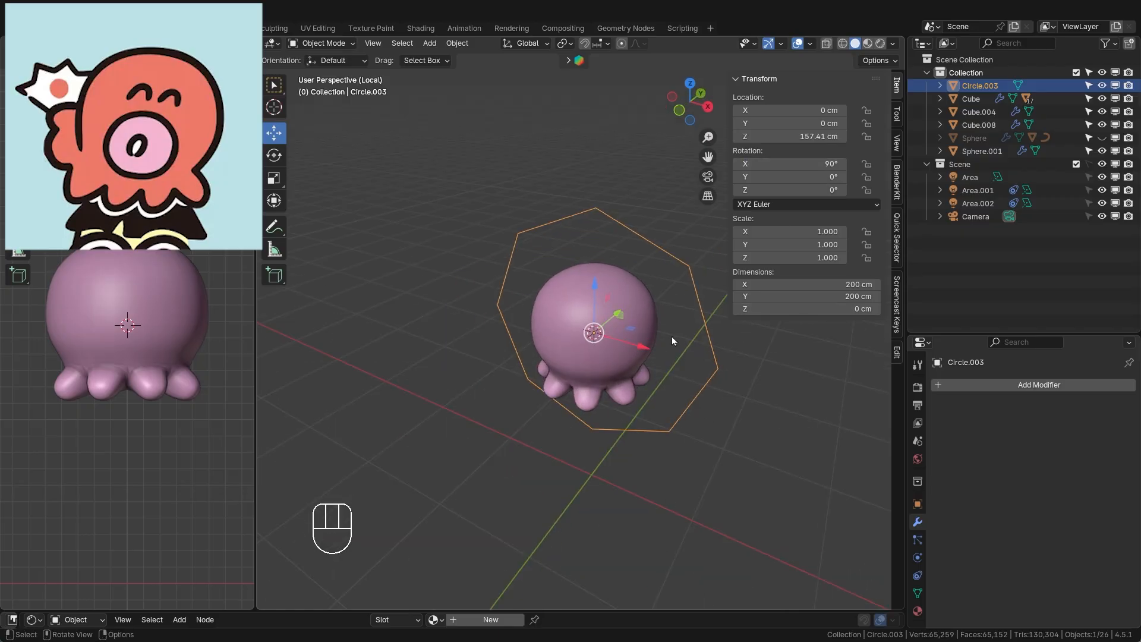
middle_click_drag(665, 330, 648, 321)
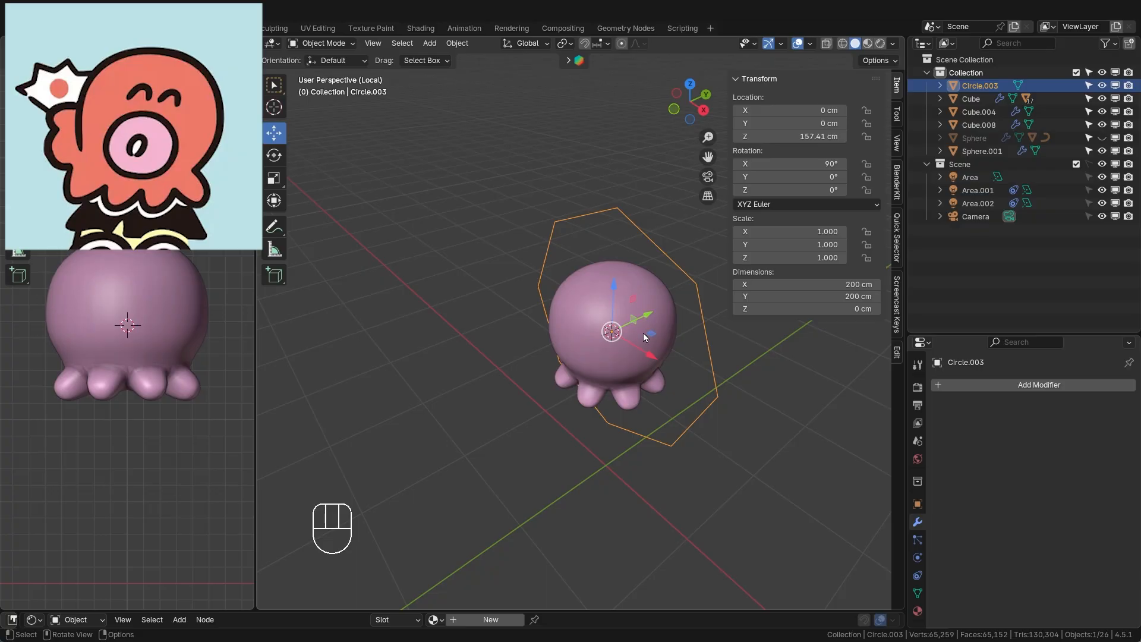
left_click_drag(648, 314, 594, 337)
middle_click_drag(595, 337, 572, 407)
- Scale the circle's mesh to about 0.318 and fill it with a face
key("Tab")
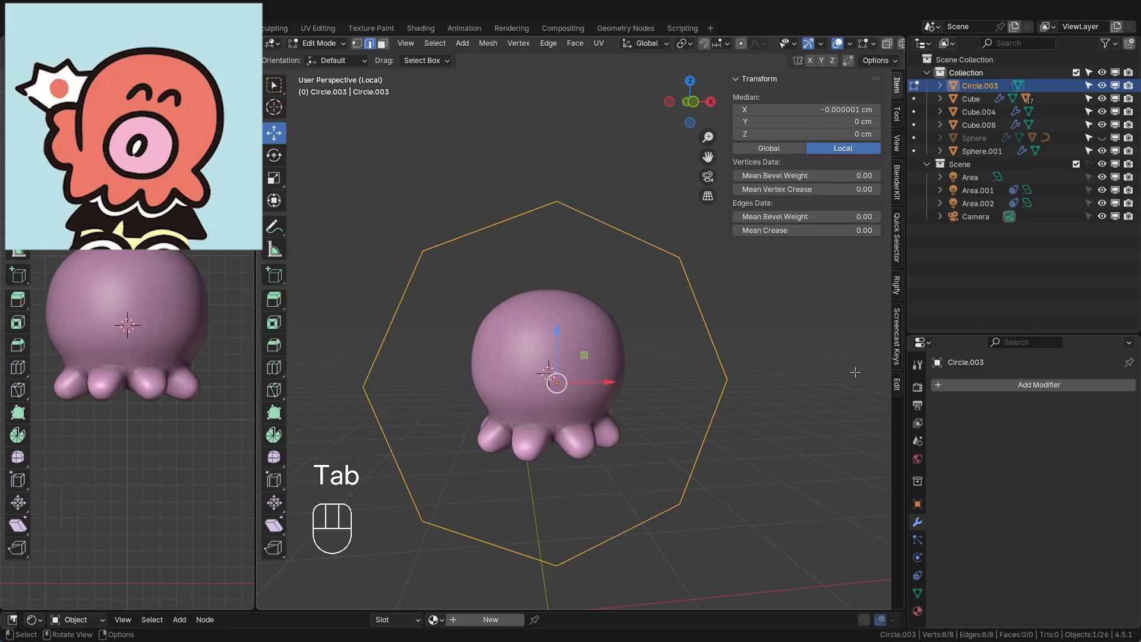
key("s")
left_click(655, 373)
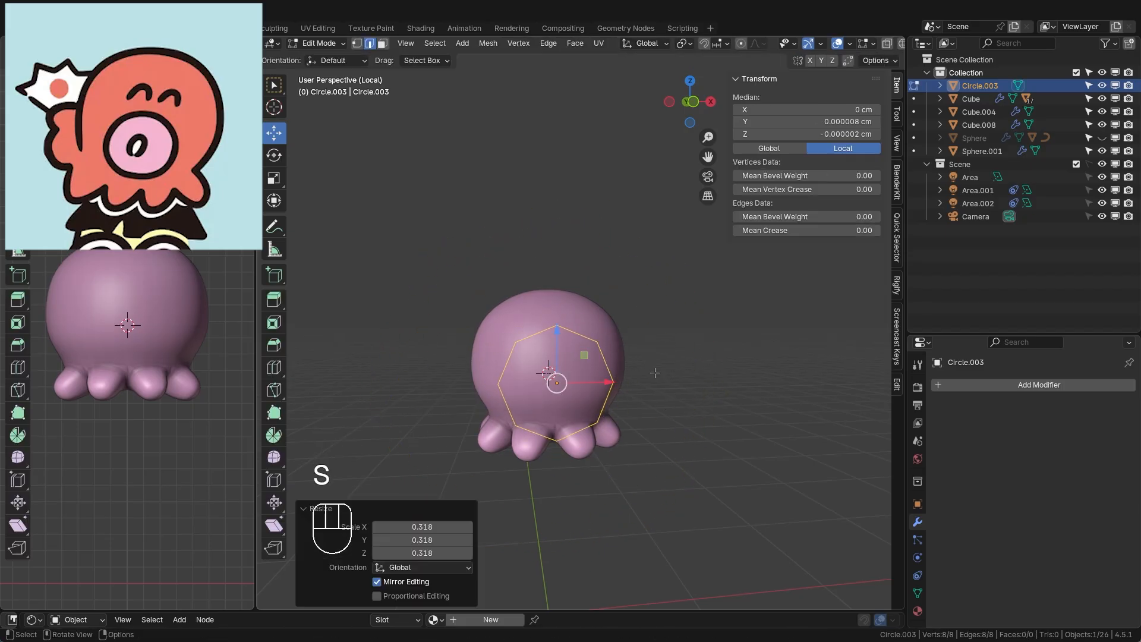
middle_click_drag(655, 373, 718, 389)
key("f")
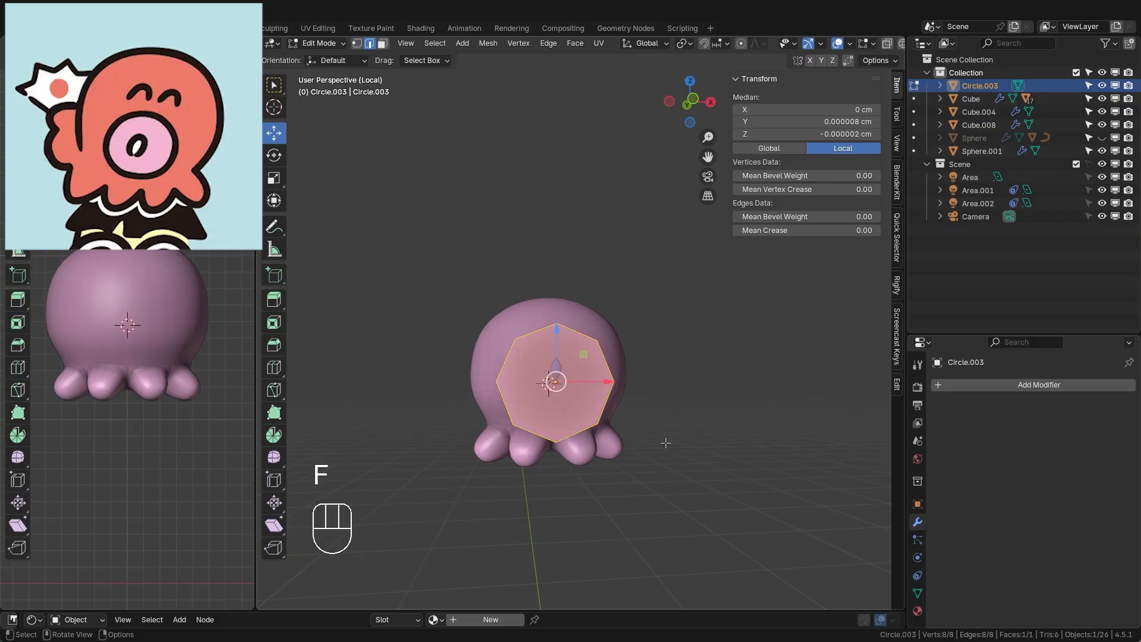
scroll(666, 443, "up", 3)
middle_click_drag(682, 437, 703, 368, "shift")
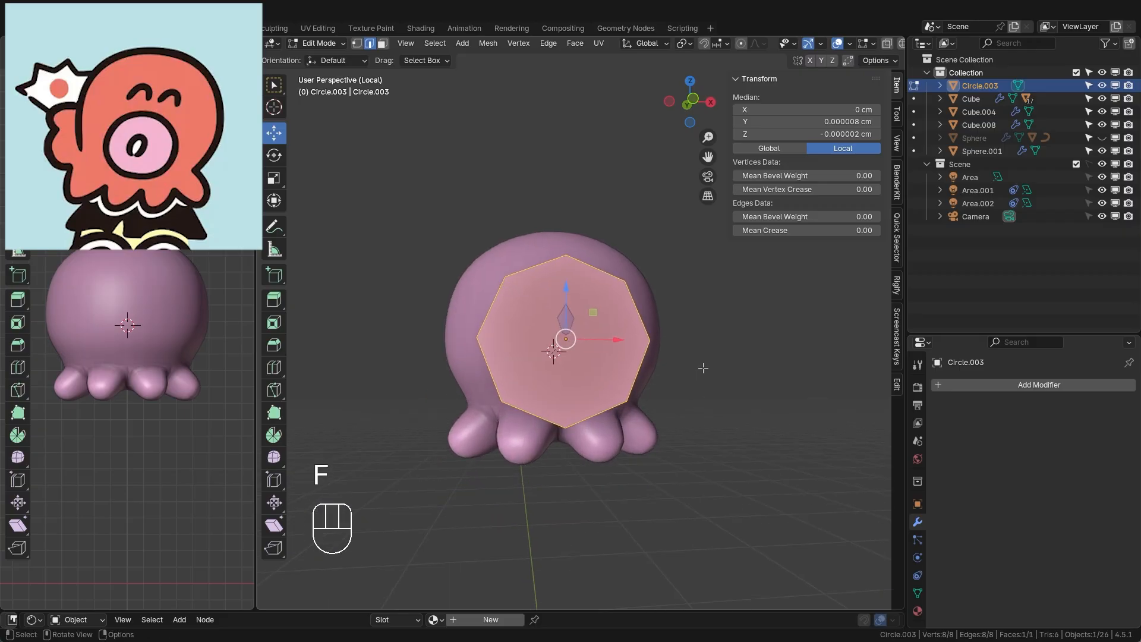
- Poke the circle's face into triangles meeting at its centre and return to Object Mode
key("3")
right_click(722, 332)
left_click(716, 410)
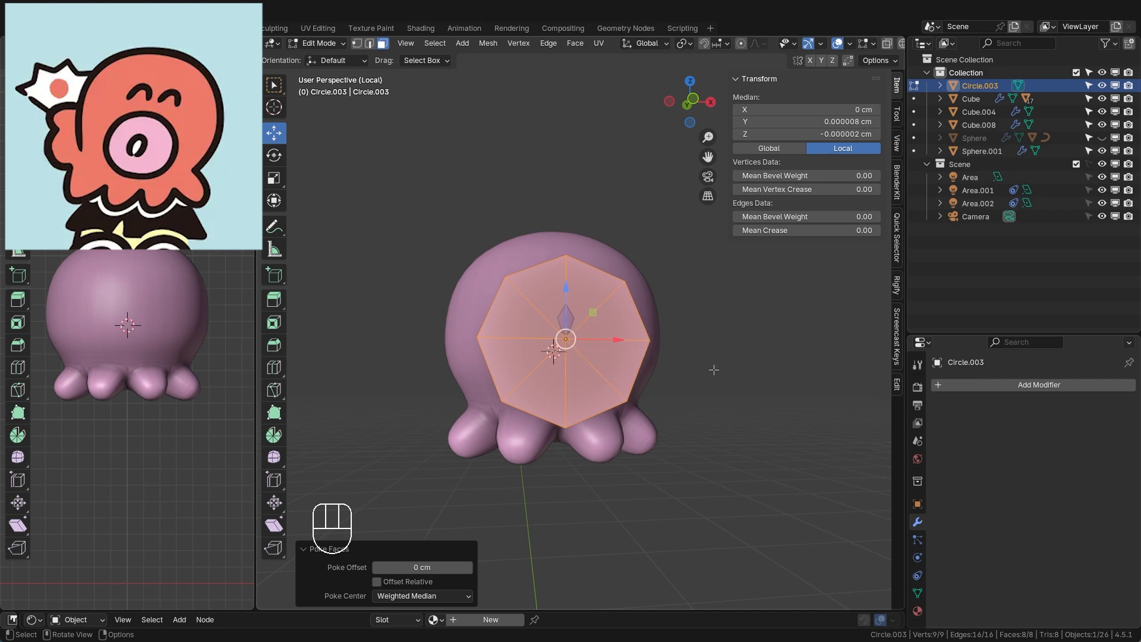
key("Tab")
middle_click_drag(722, 429, 683, 395)
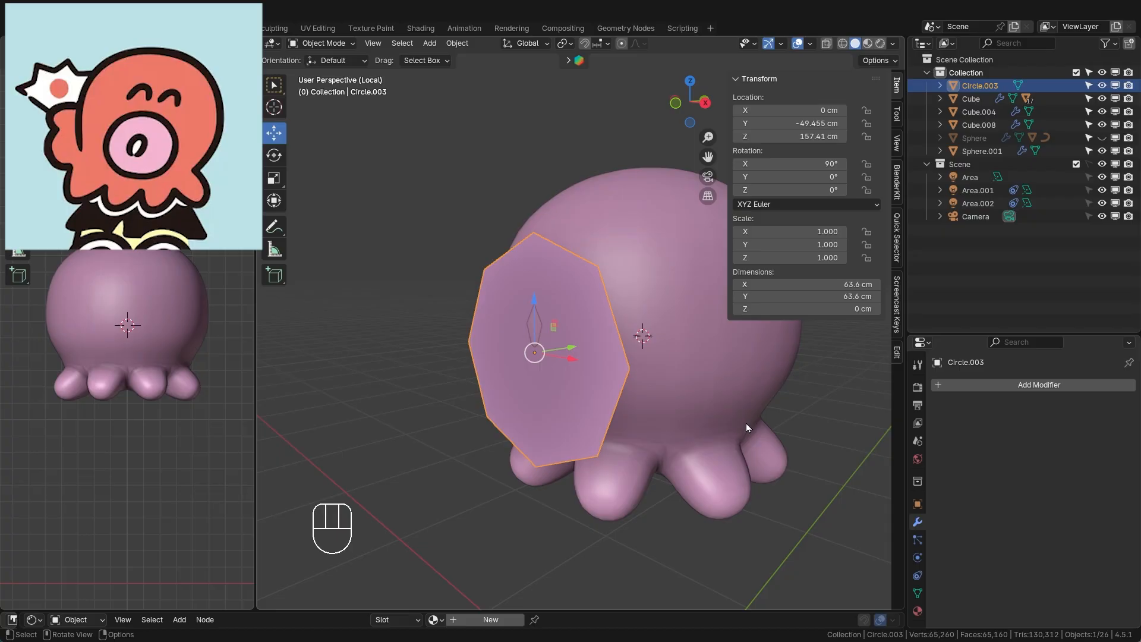
- Add a Shrinkwrap modifier to the disc with the octopus body Sphere.001 as its target
left_click(1007, 388)
type("s")
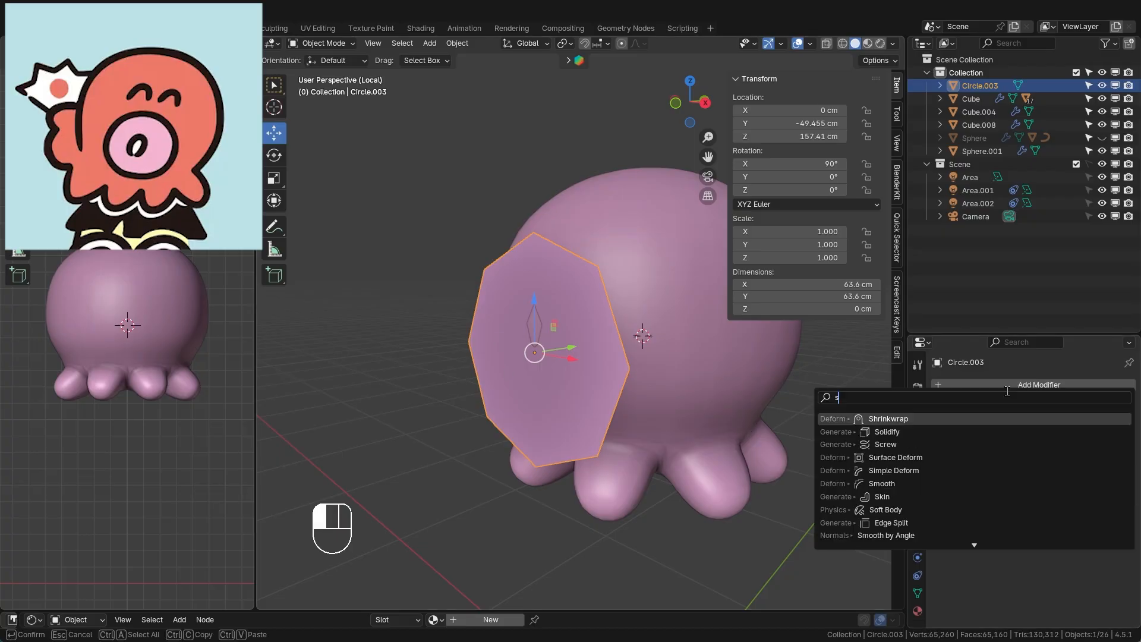
left_click(1017, 419)
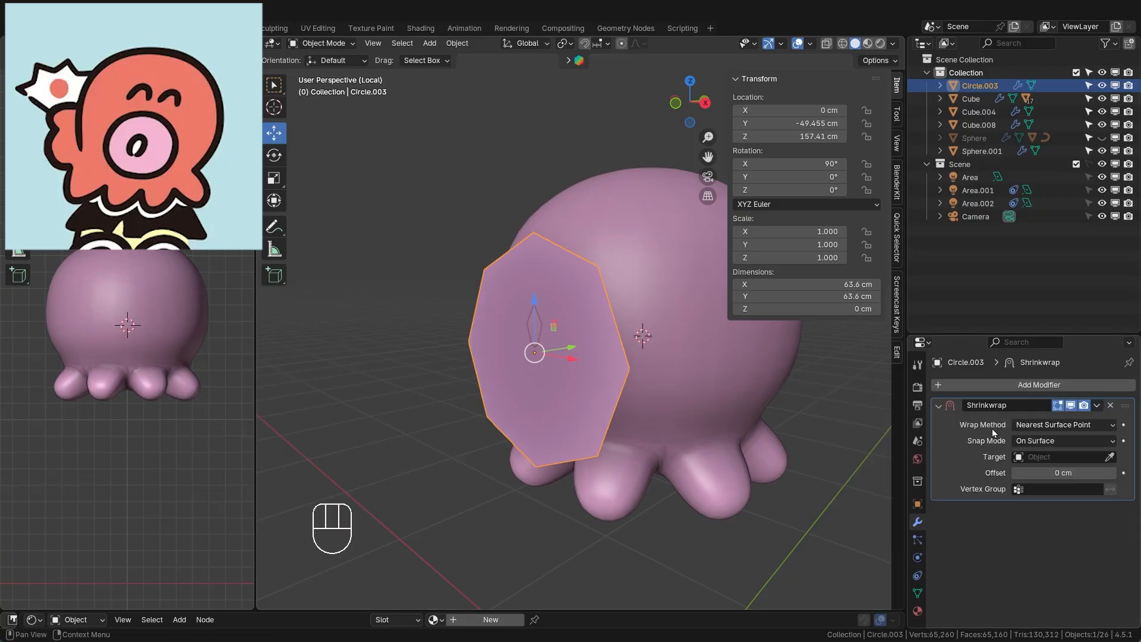
left_click(1109, 456)
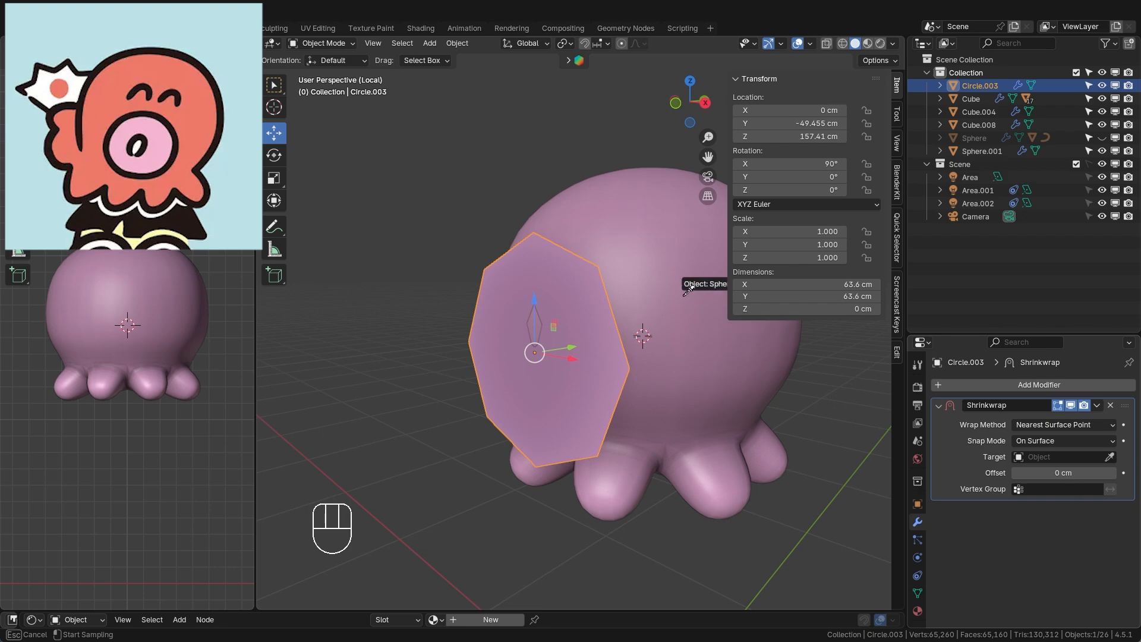
left_click(682, 393)
- Raise the wrapped disc on the octopus's front to about Z 166.66 cm and scale it to about 1.121
left_click(676, 105)
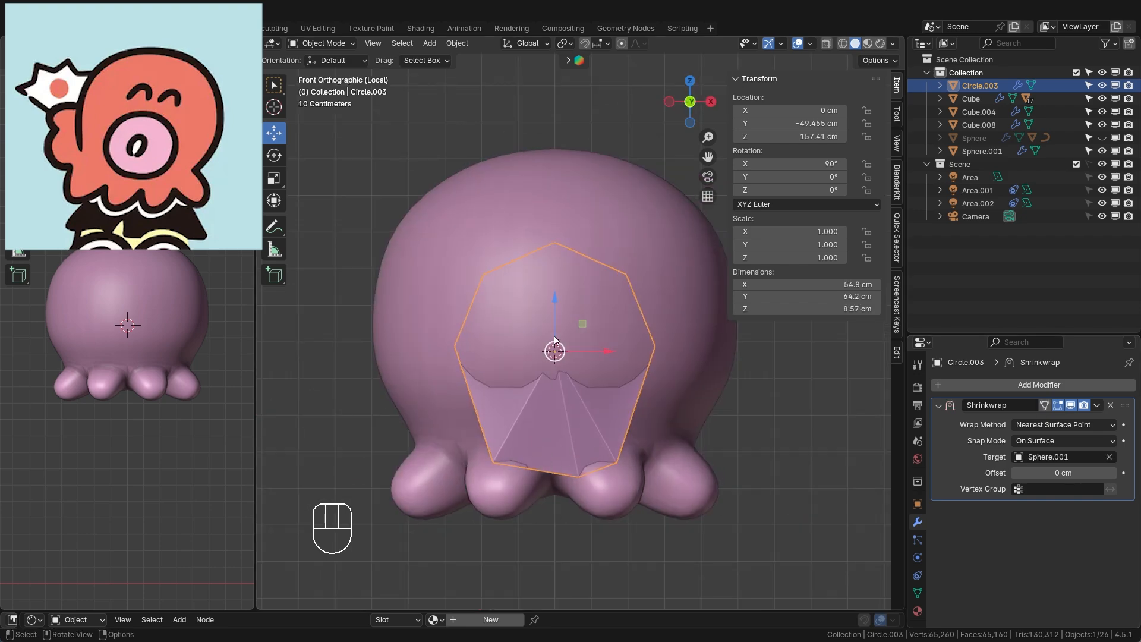
left_click_drag(567, 320, 567, 295)
key("s")
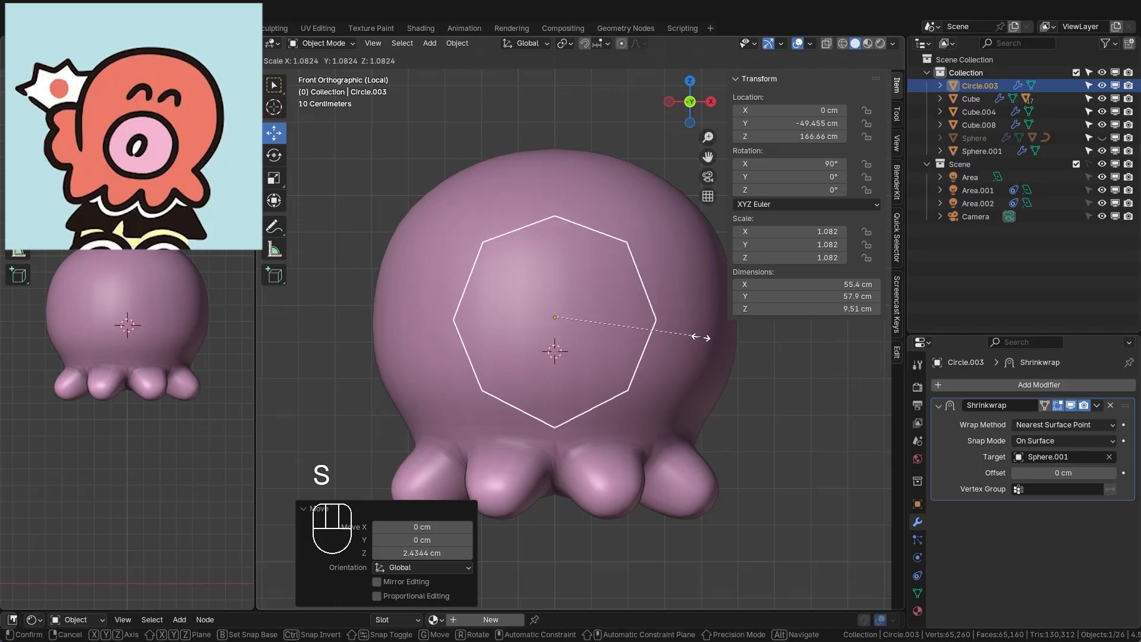
left_click(707, 342)
middle_click_drag(707, 343, 694, 348)
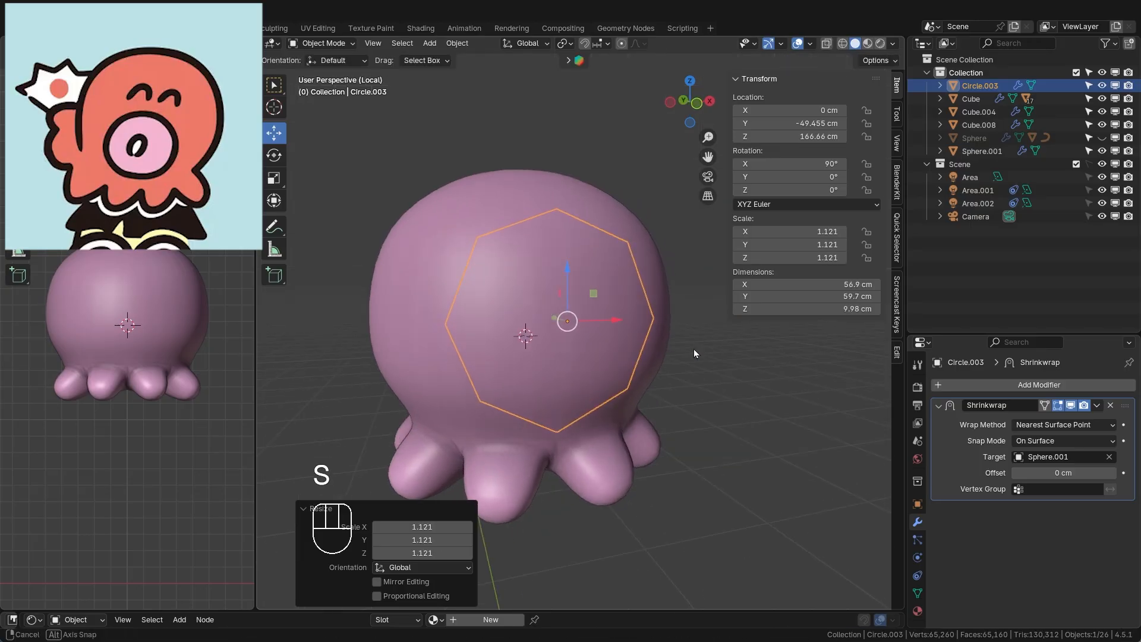
- Inset all the disc's faces as one region by about 11.72 cm
key("Tab")
scroll(637, 403, "down", 1)
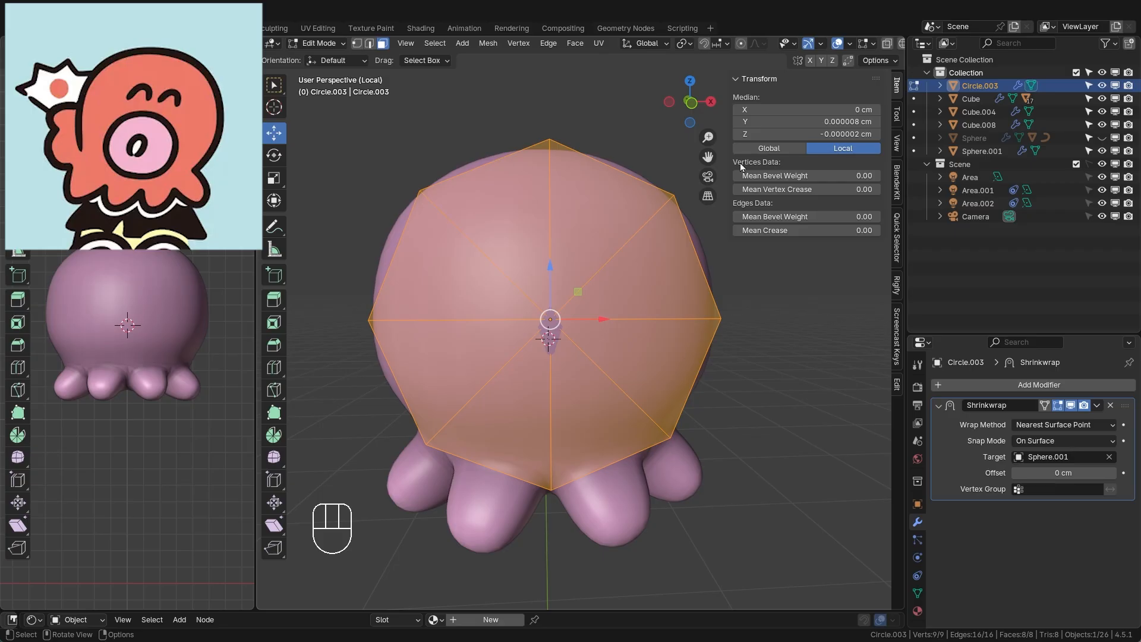
key("i")
key("i")
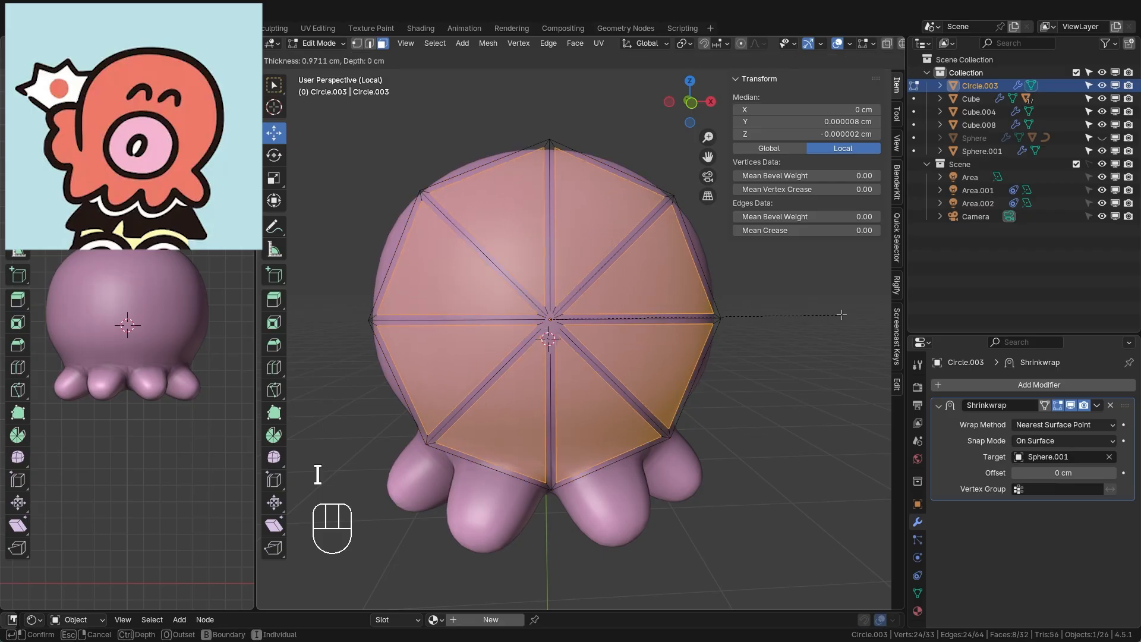
key("i")
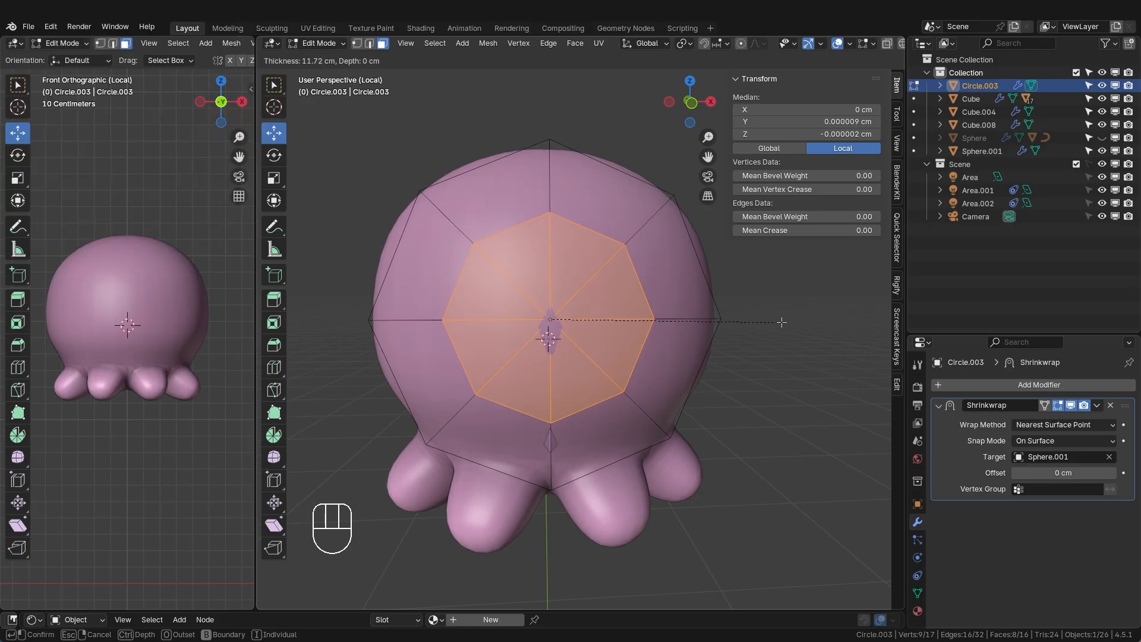
left_click(782, 322)
scroll(793, 391, "down", 2)
left_click(790, 392)
middle_click_drag(790, 392, 740, 420)
- Check the disc's fit on the head from the side and raise it about 2.46 cm along Z
key("Tab")
middle_click_drag(348, 383, 687, 377)
scroll(630, 261, "up", 3)
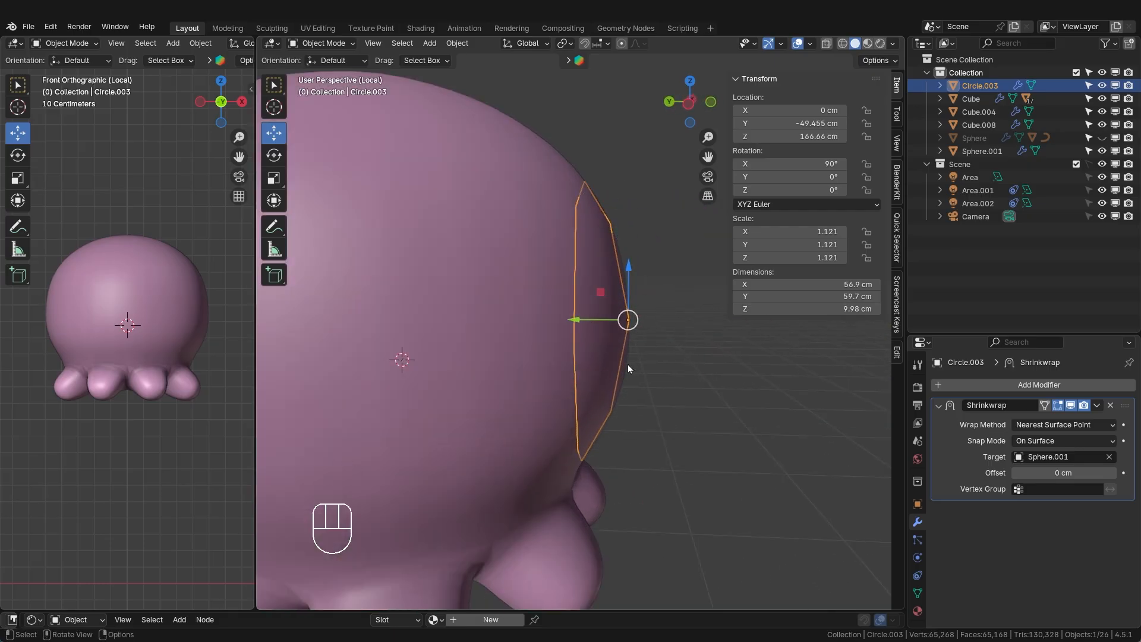
middle_click_drag(666, 320, 550, 325)
middle_click_drag(701, 328, 653, 332)
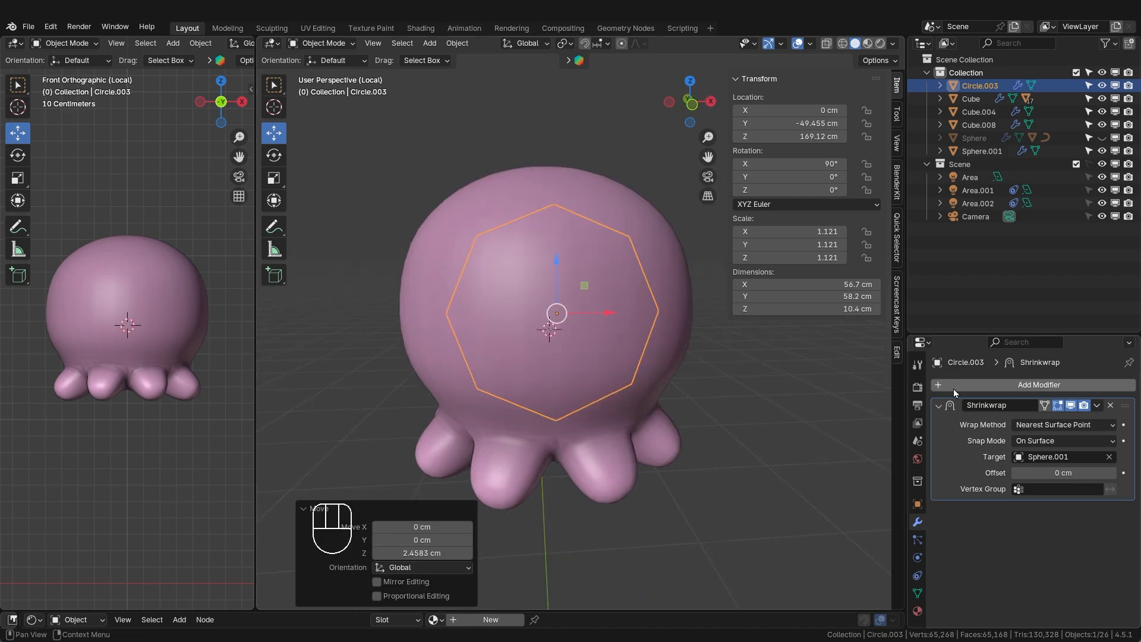
- Add a Solidify modifier with Offset 1 to the disc and apply the disc's scale
left_click(1018, 385)
type("s")
left_click(1019, 423)
middle_click_drag(722, 436, 778, 430)
left_click_drag(1058, 561, 1117, 561)
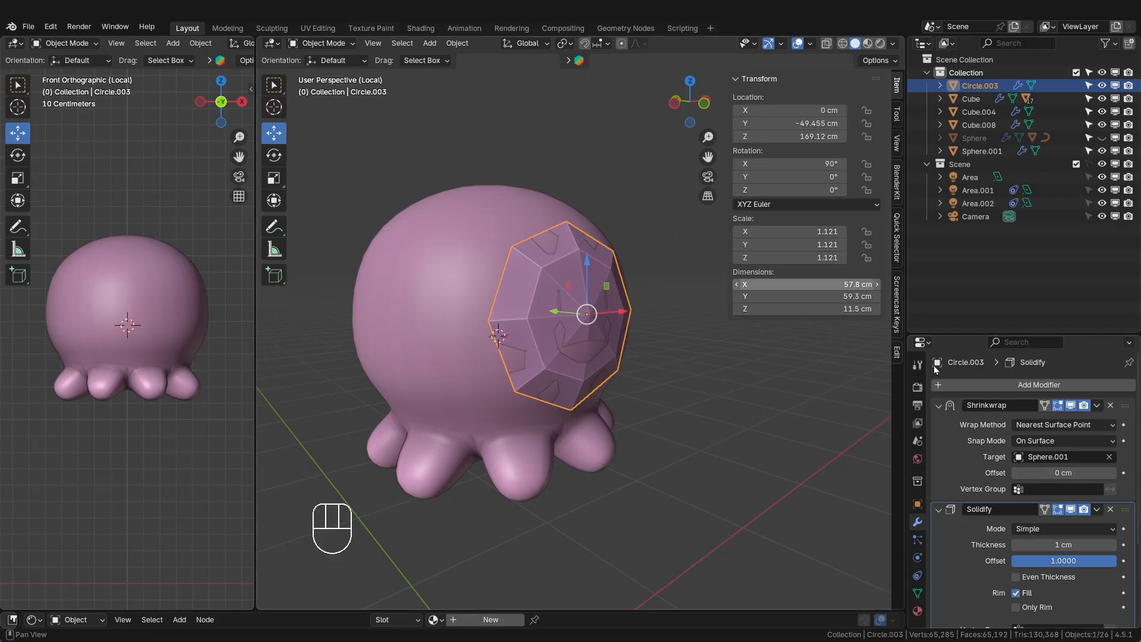
key("ctrl+a")
left_click(601, 295)
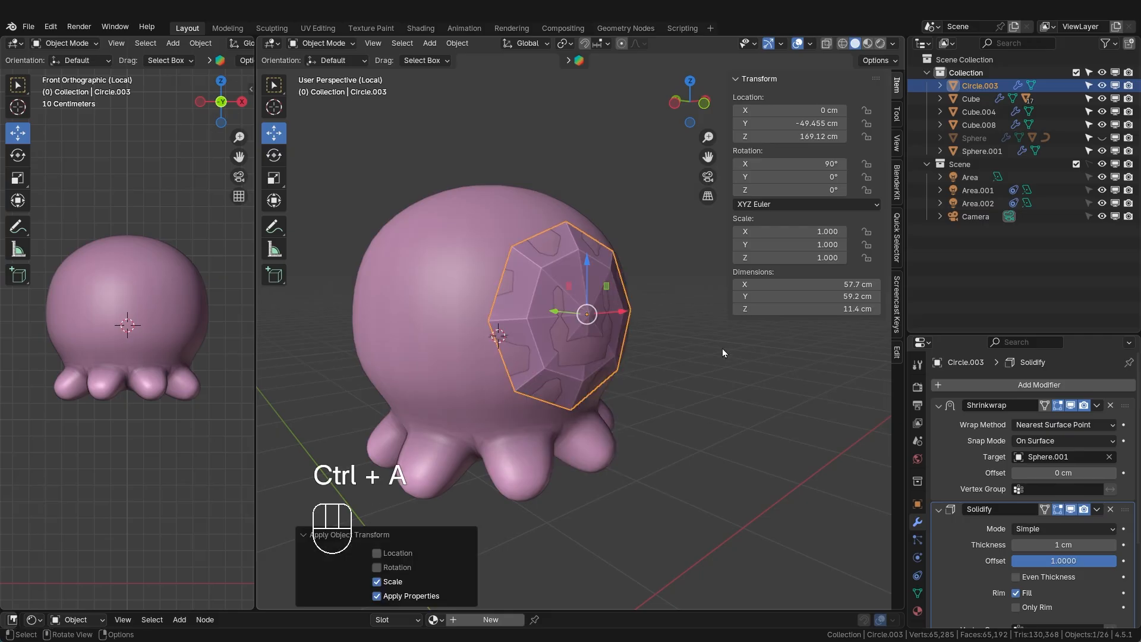
- Shade the disc smooth and set its Solidify thickness to 15.8 cm
right_click(576, 296)
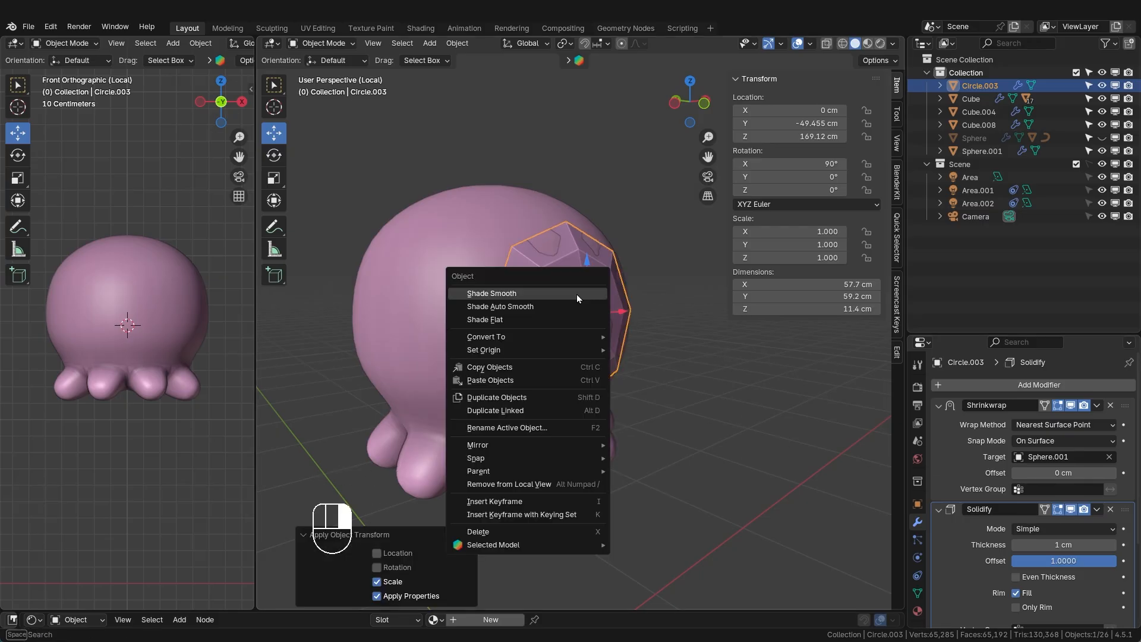
left_click(577, 294)
middle_click_drag(618, 324, 737, 437)
scroll(1010, 507, "down", 2)
left_click_drag(1046, 494, 1115, 493)
middle_click_drag(762, 423, 605, 417)
- Add a level 2 Subdivision modifier to the disc and check its shape from the side
key("ctrl+2")
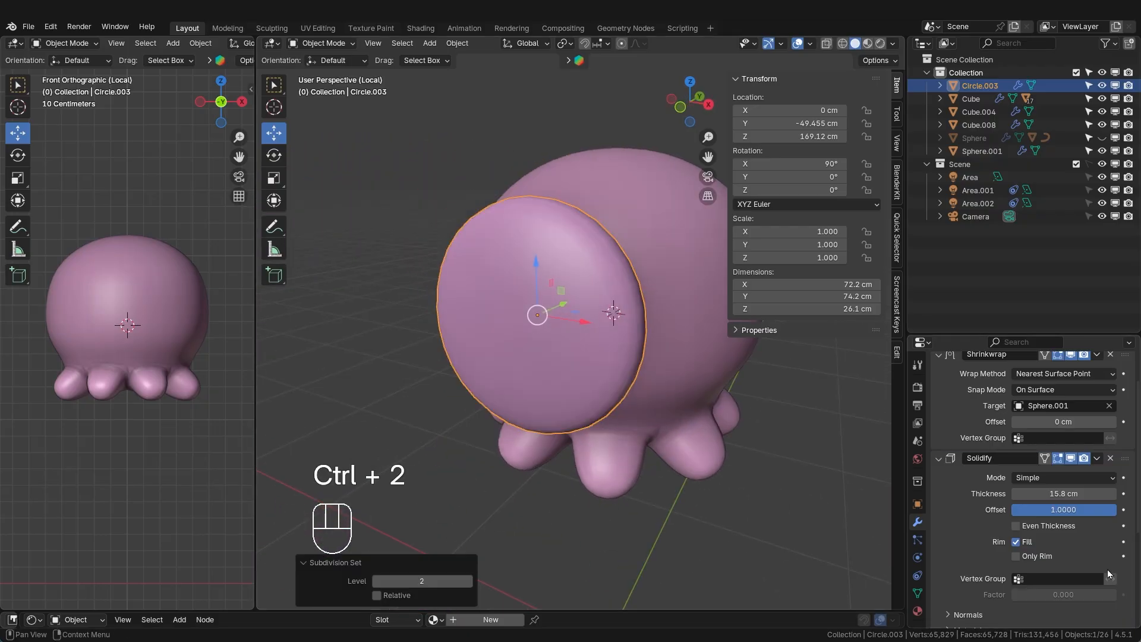
scroll(1000, 521, "down", 5)
middle_click_drag(575, 336, 668, 341)
left_click(712, 101)
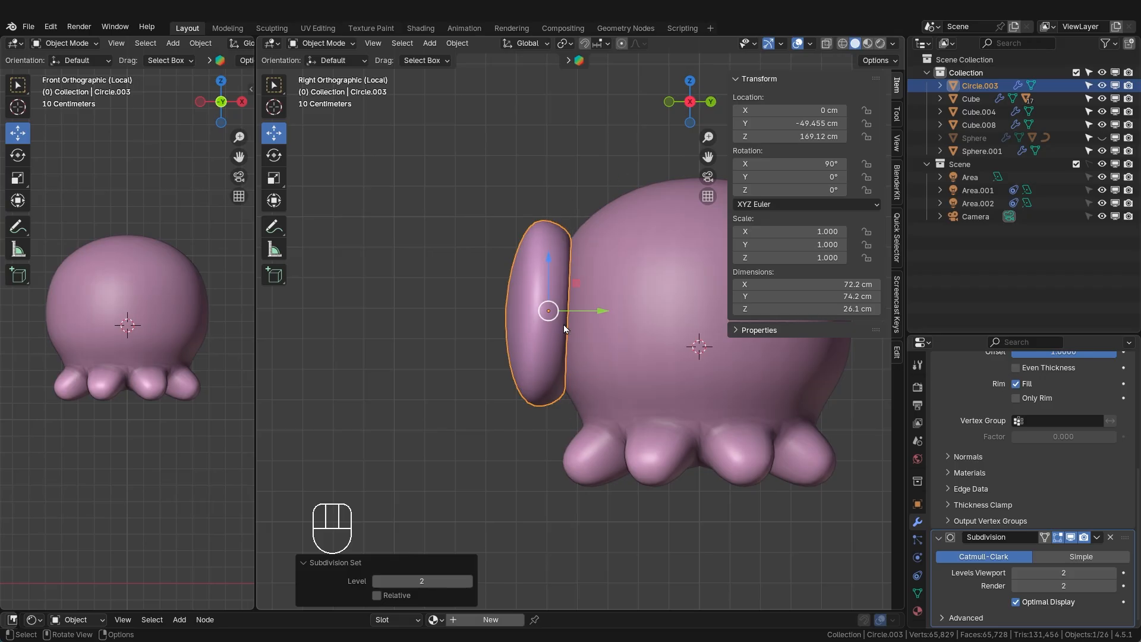
middle_click_drag(597, 355, 772, 392)
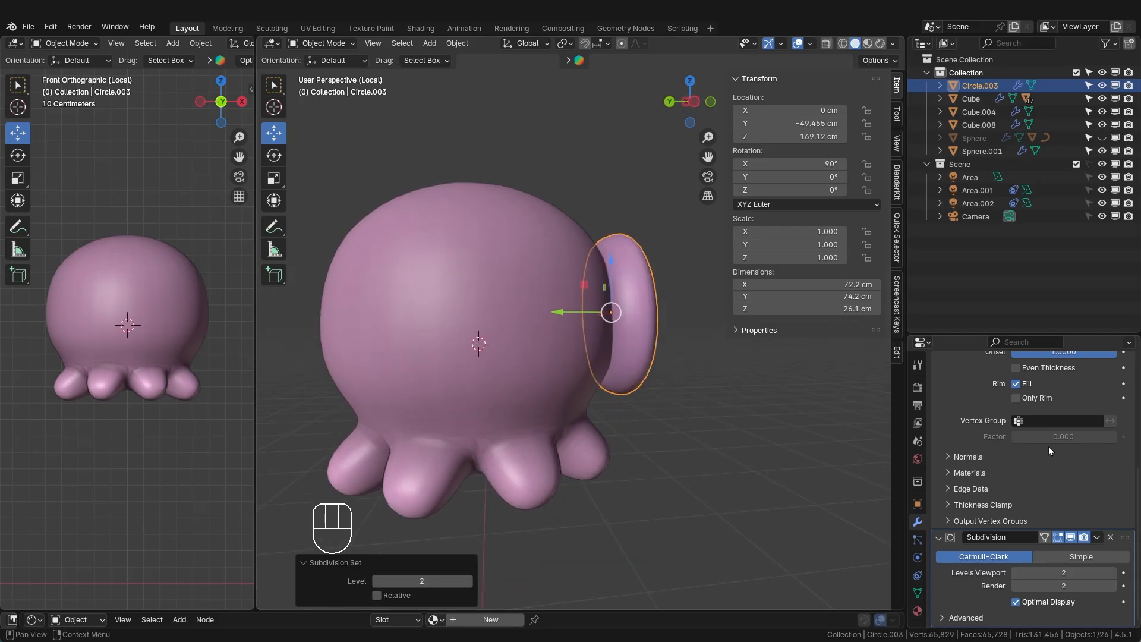
scroll(1104, 514, "up", 8)
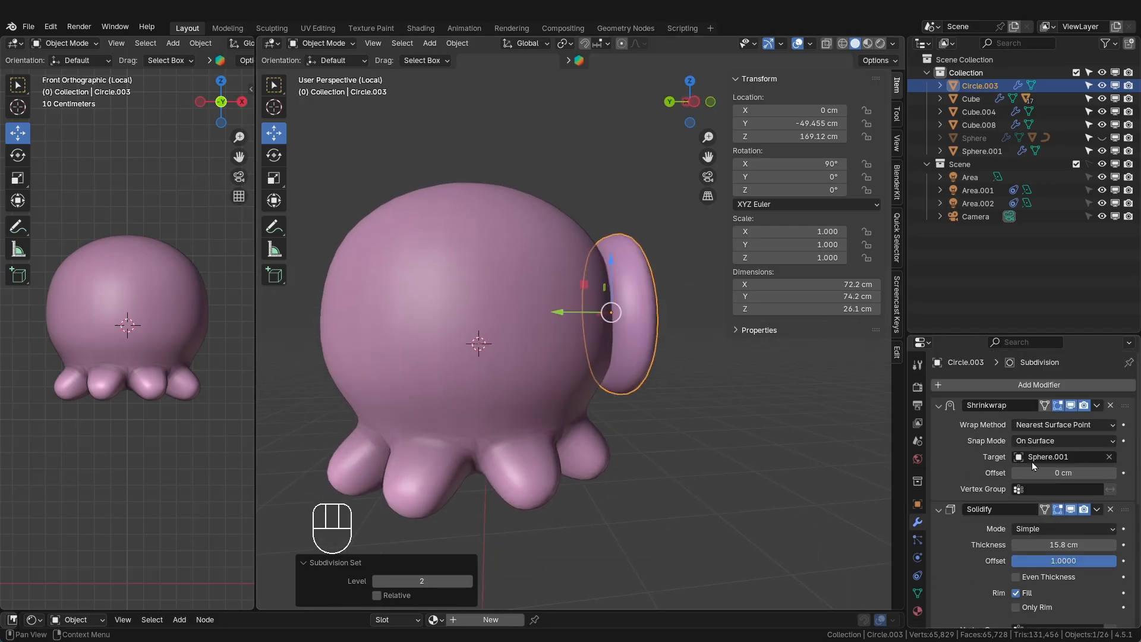
scroll(967, 473, "down", 1)
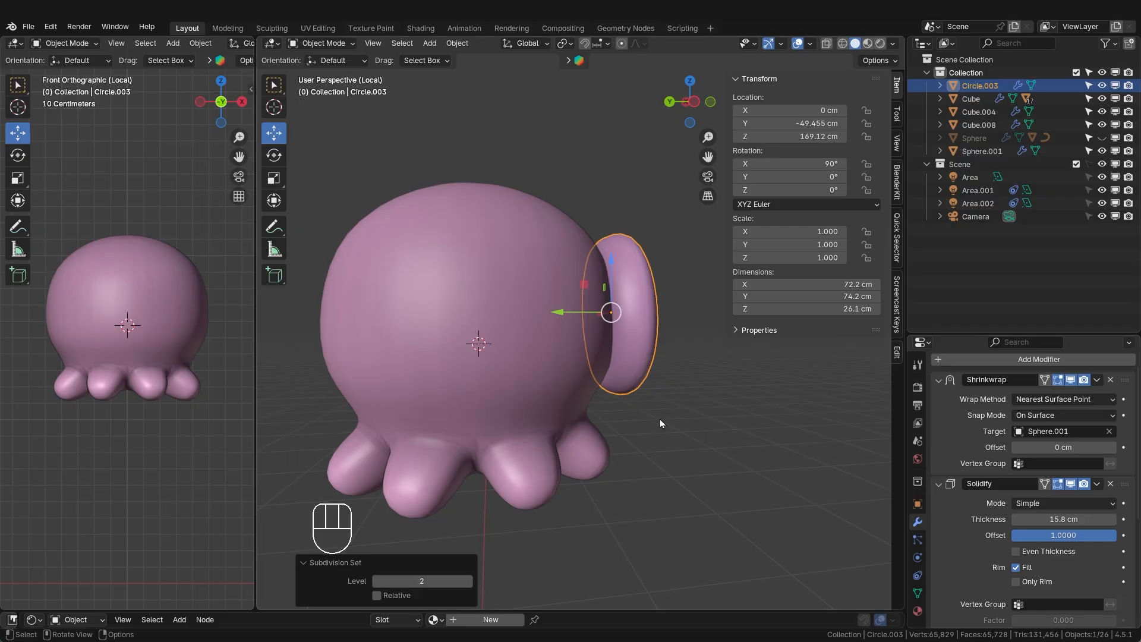
middle_click_drag(660, 419, 578, 213)
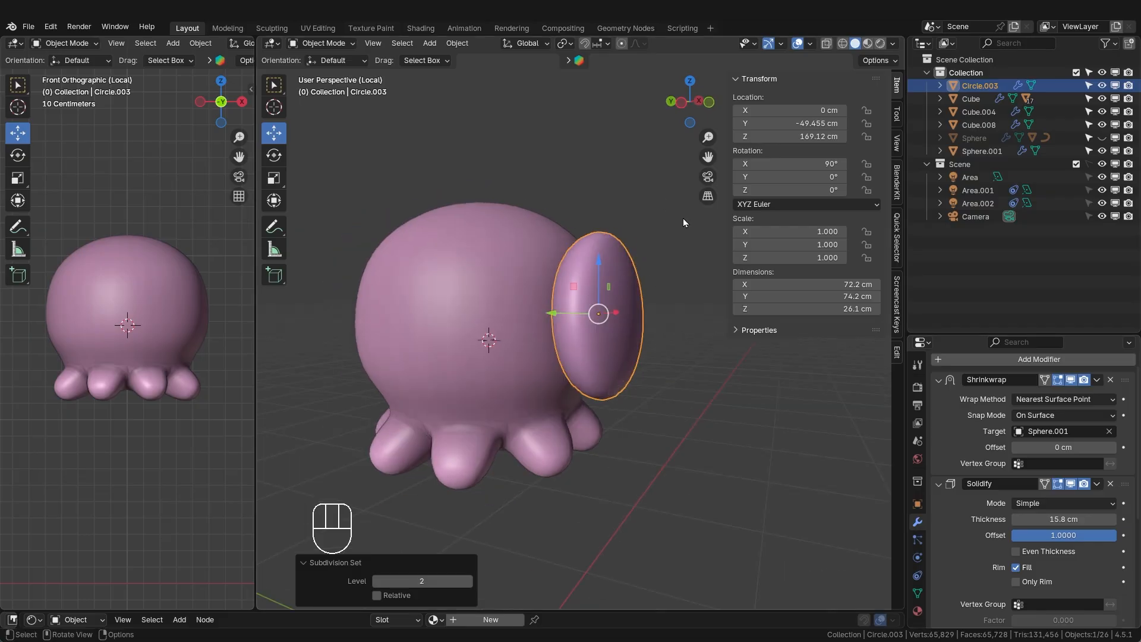
key("Tab")
middle_click_drag(681, 381, 603, 463)
middle_click_drag(632, 324, 654, 299)
key("Tab")
middle_click_drag(586, 421, 657, 384)
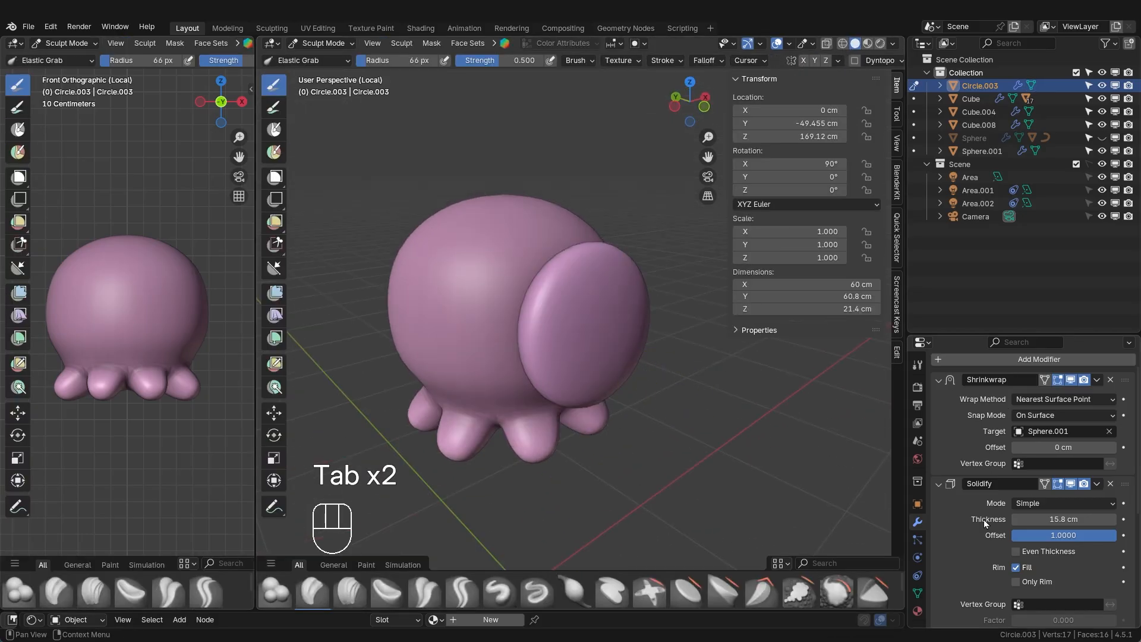
- Apply the Shrinkwrap and Solidify modifiers on the disc in Object Mode, keeping the Subdivision modifier live
key("Tab")
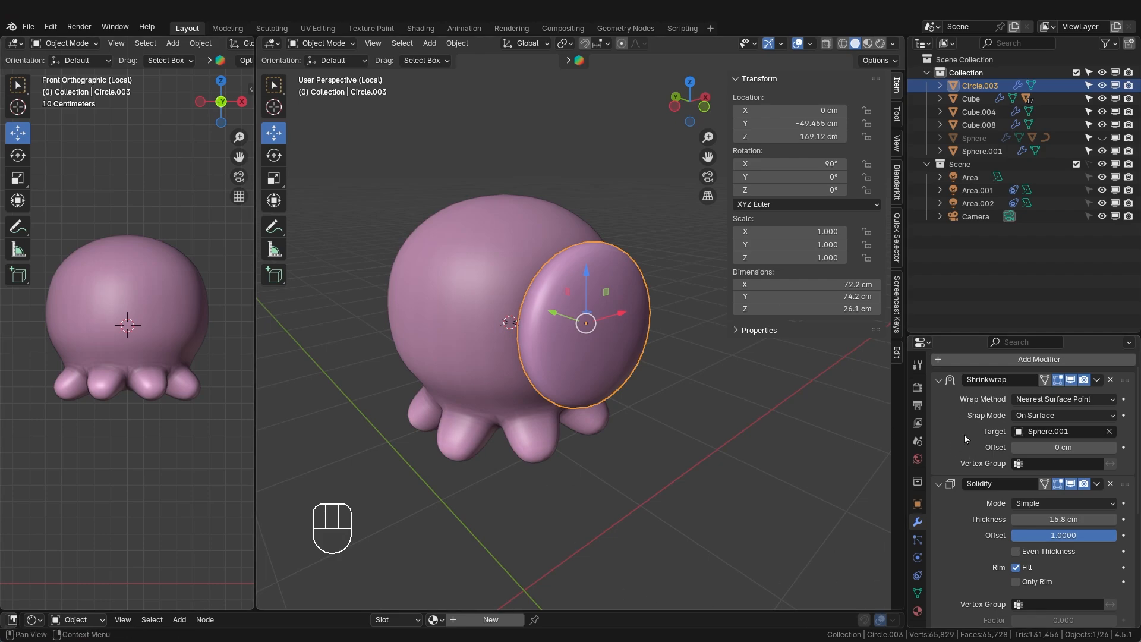
key("ctrl+a")
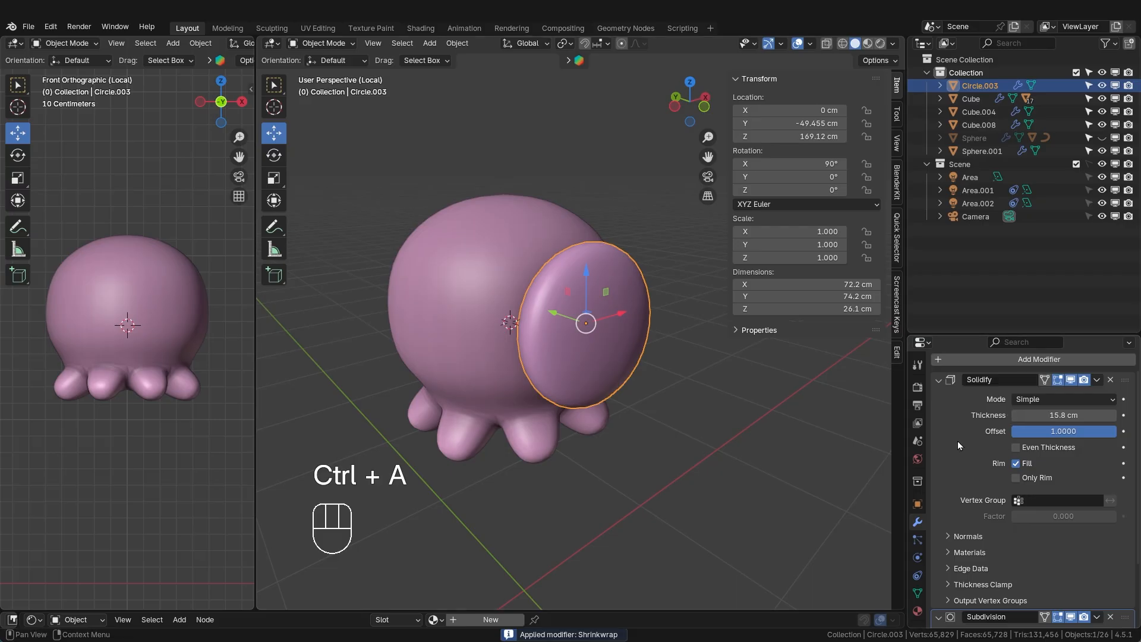
key("ctrl+a")
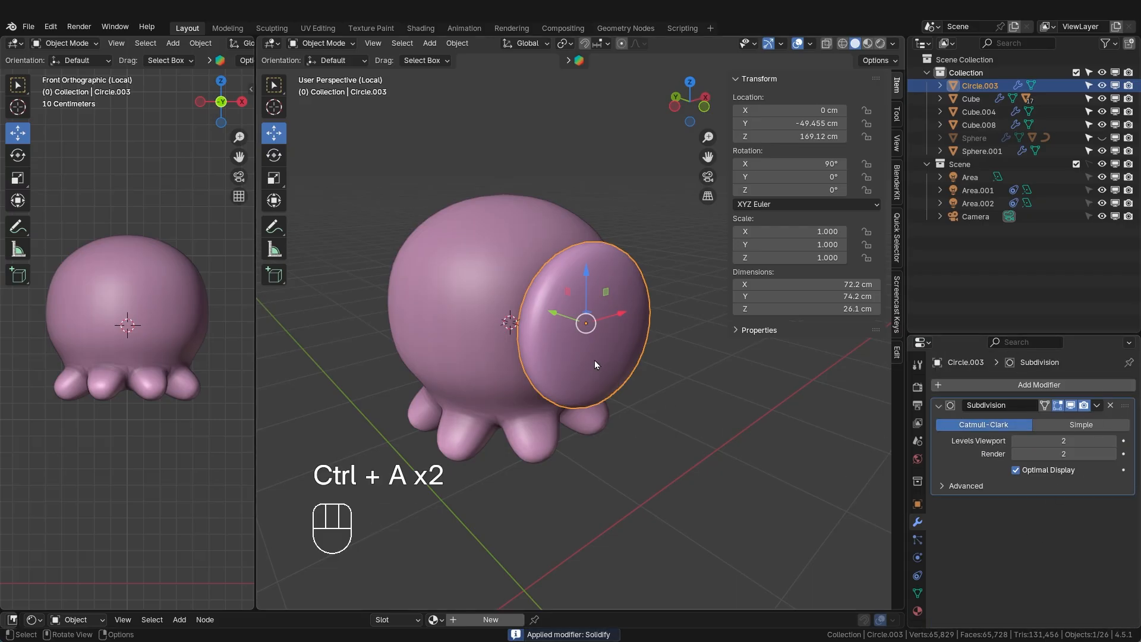
- Scale the disc's widest outer edge loop to about 0.887 in Edit Mode, working from the side view
key("Tab")
left_click_drag(808, 505, 453, 104)
left_click(842, 415)
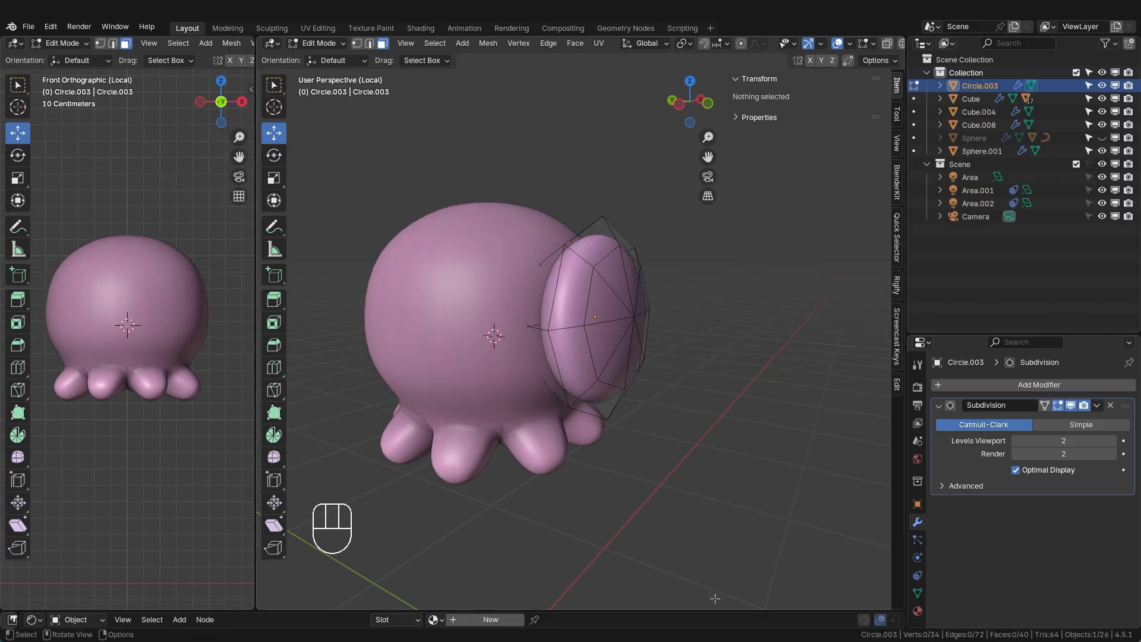
middle_click_drag(717, 462, 650, 276)
key("2")
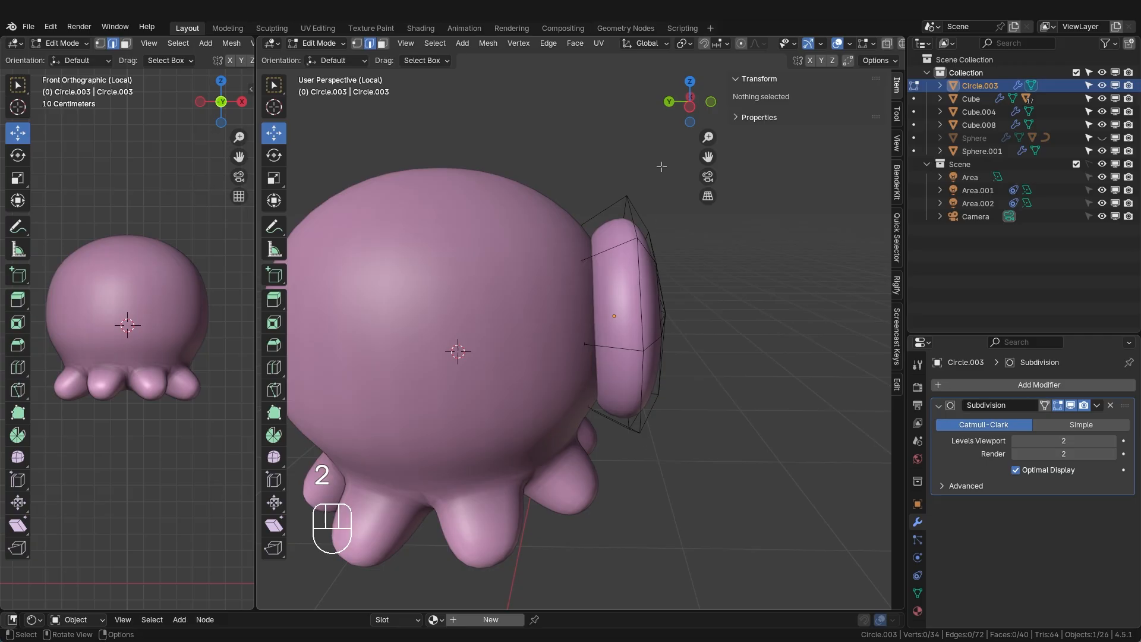
left_click(690, 97)
left_click(626, 209, "alt")
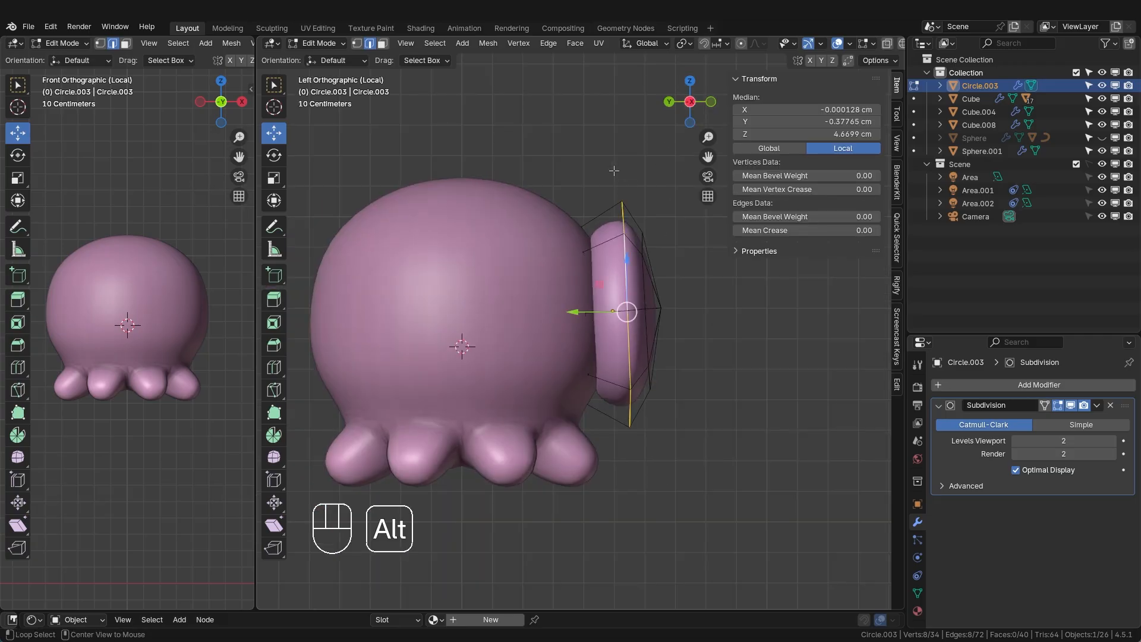
key("s")
left_click(777, 326)
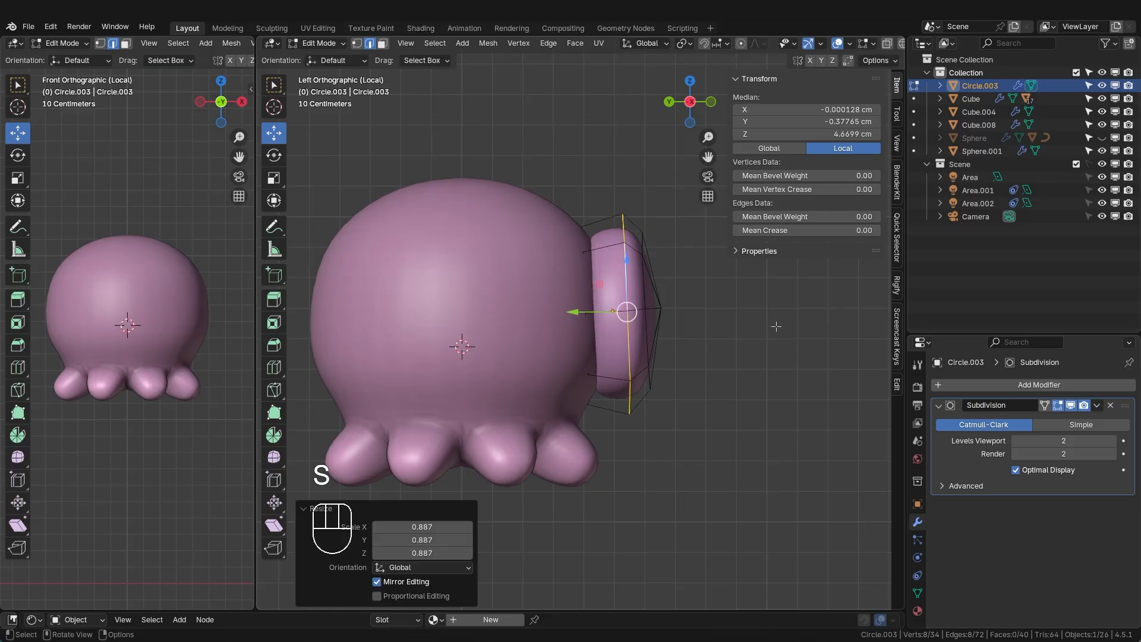
- Edge-slide the disc's outer loop toward the head by a factor of about 0.135
key("g")
key("g")
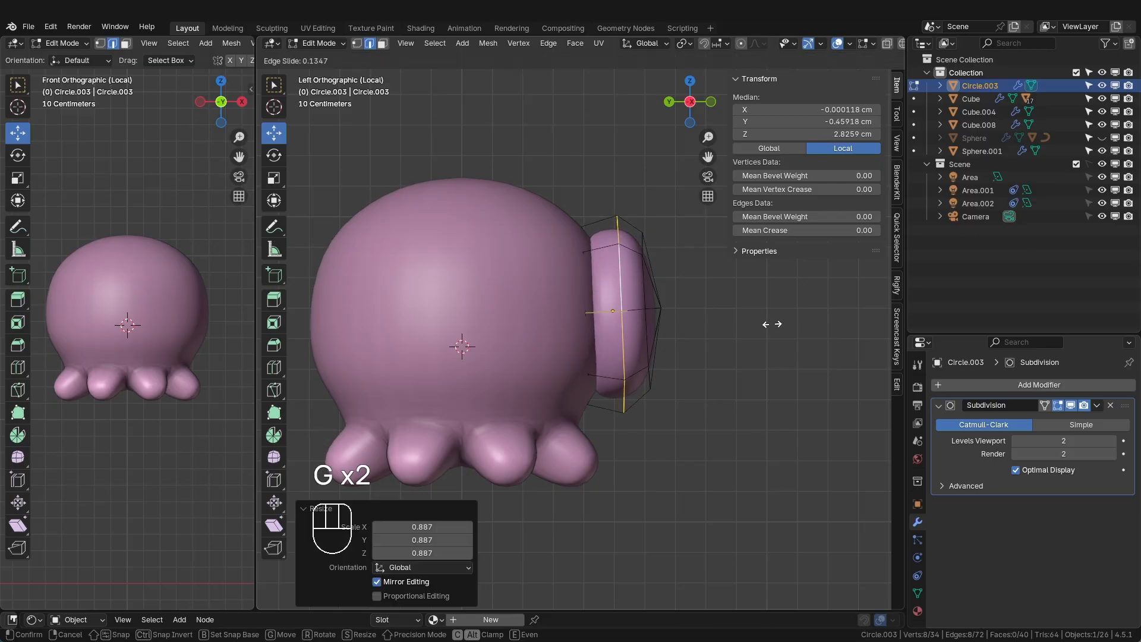
left_click(772, 324)
middle_click_drag(772, 324, 631, 328)
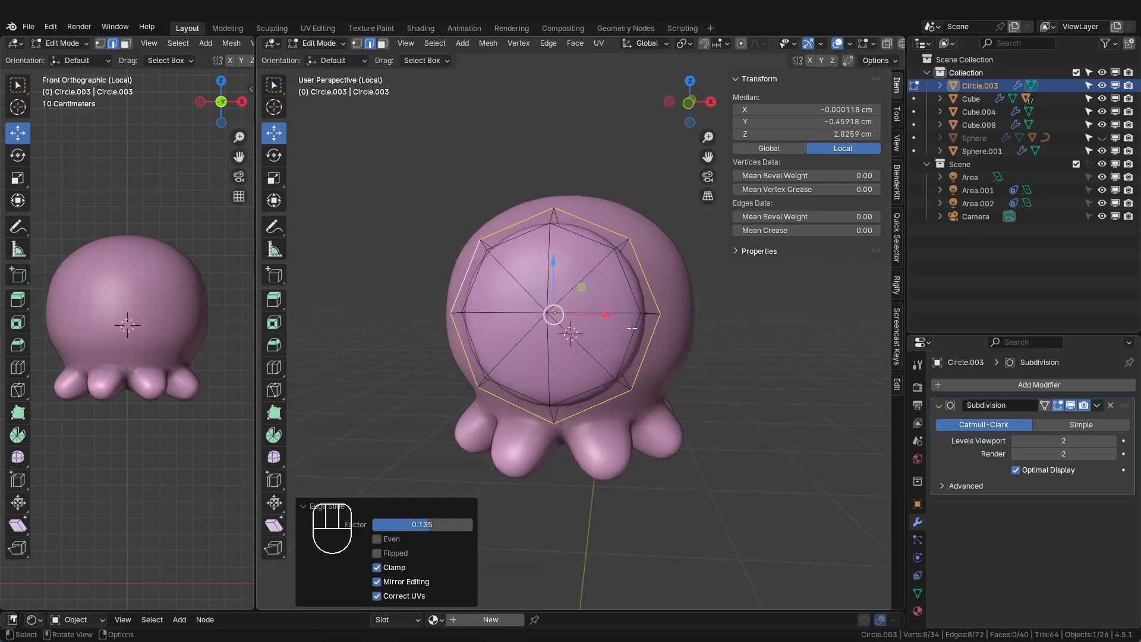
- Inset the eight front faces of the disc as one region by about 18.47 cm
key("3")
middle_click_drag(734, 354, 661, 334)
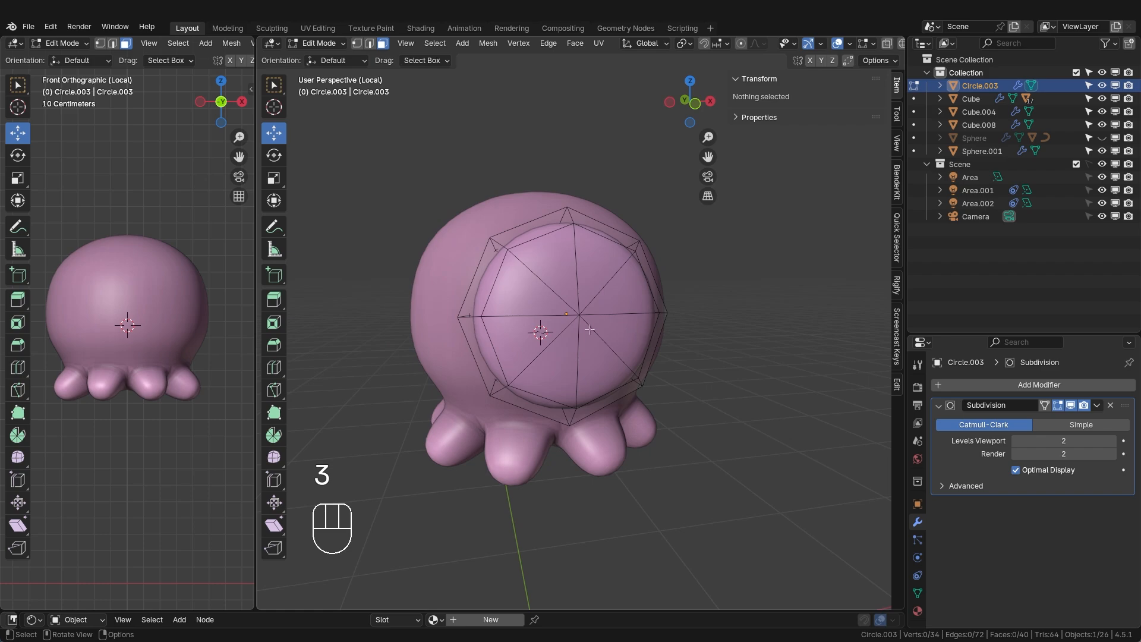
left_click_drag(589, 329, 567, 299)
middle_click_drag(781, 368, 768, 377)
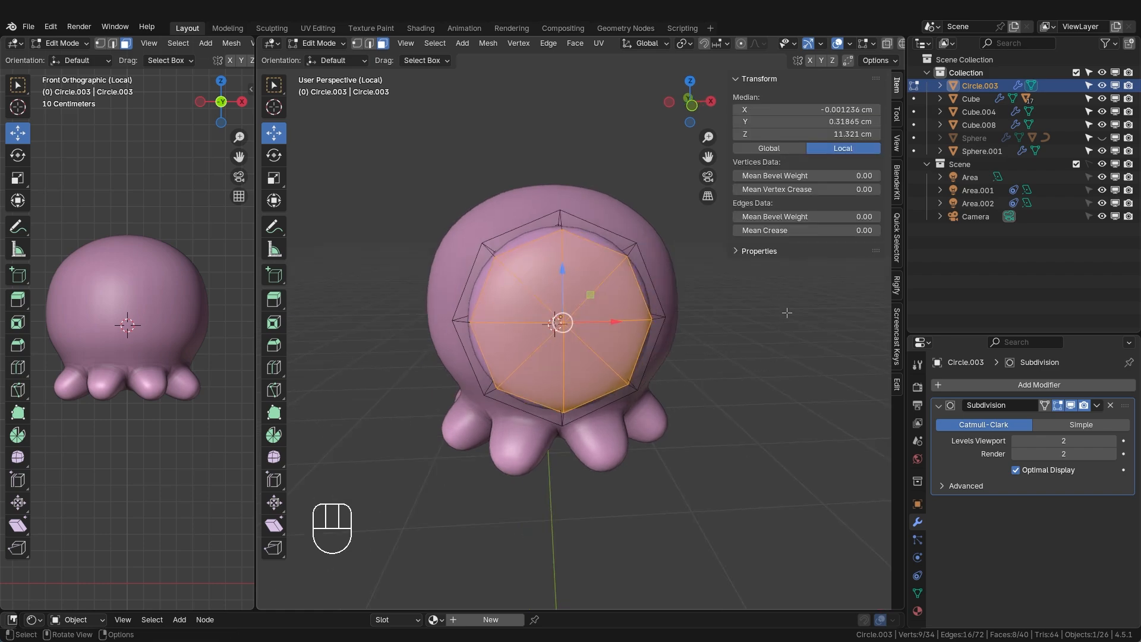
key("i")
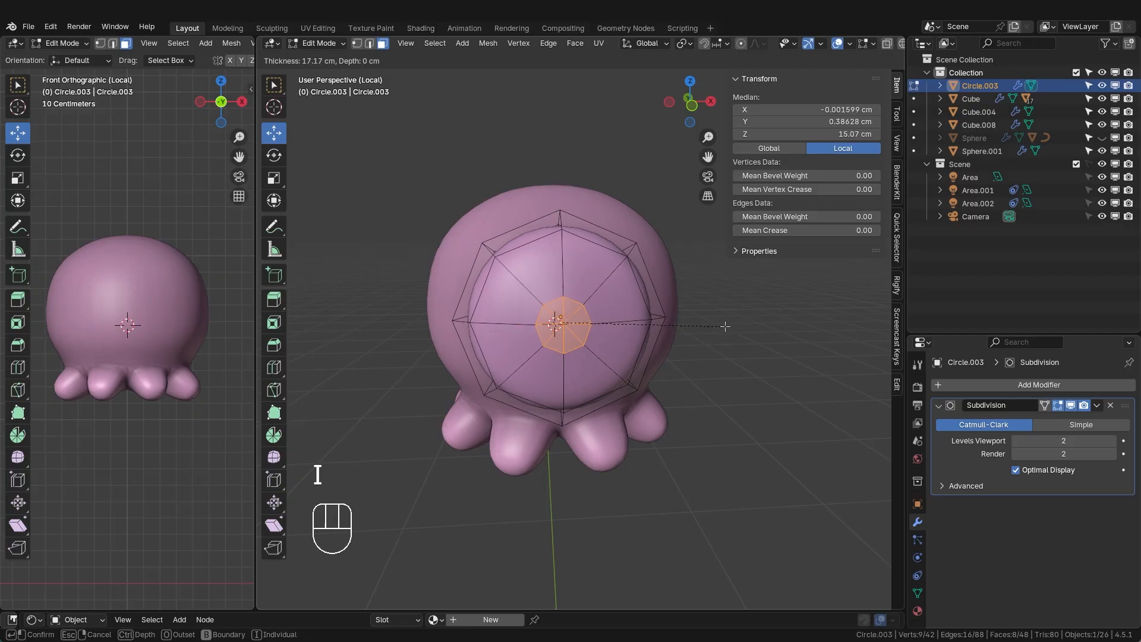
left_click(720, 328)
- Push the small inset faces slightly inward along Y and extrude them into the disc to form the mouth hole
middle_click_drag(567, 311, 448, 312)
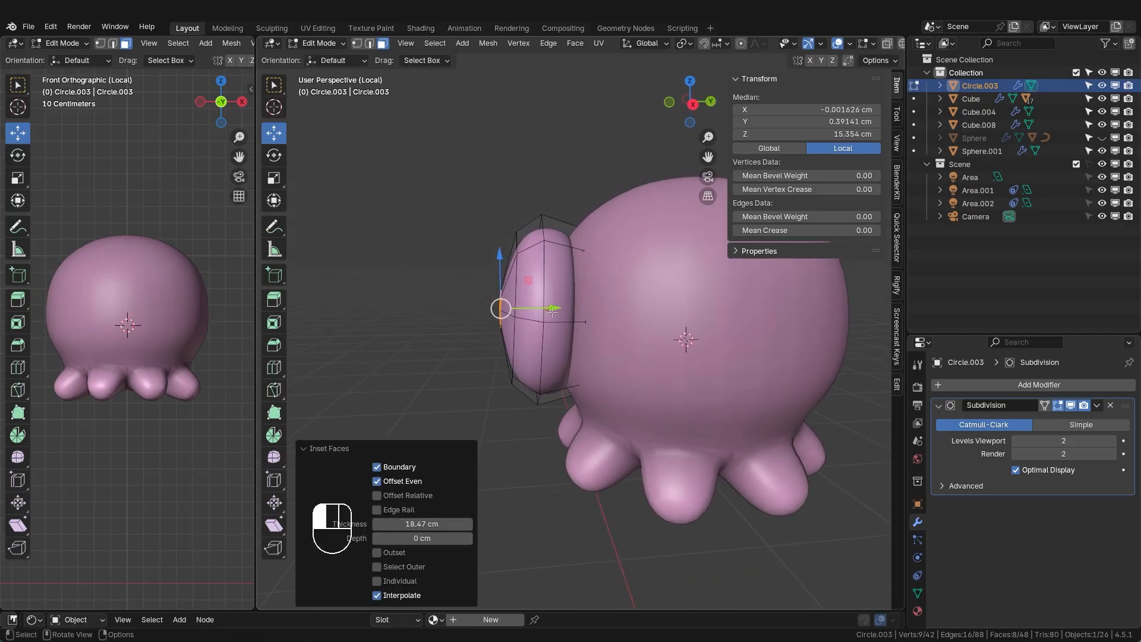
left_click_drag(552, 312, 561, 311)
middle_click_drag(561, 312, 648, 325)
key("e")
left_click(643, 309)
left_click_drag(557, 306, 565, 302)
- Scale the mouth hole's inner faces to about 0.872 and shrink the hole's rim edge loop to about 0.89
middle_click_drag(566, 301, 690, 291)
key("s")
left_click(669, 300)
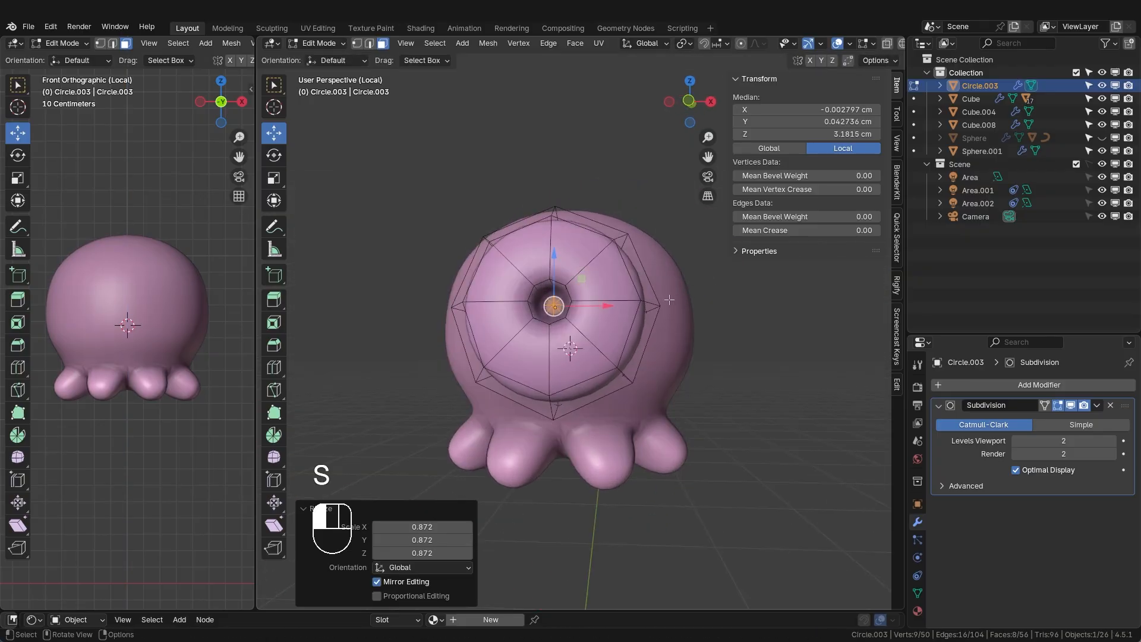
key("2")
left_click(566, 296, "alt")
key("s")
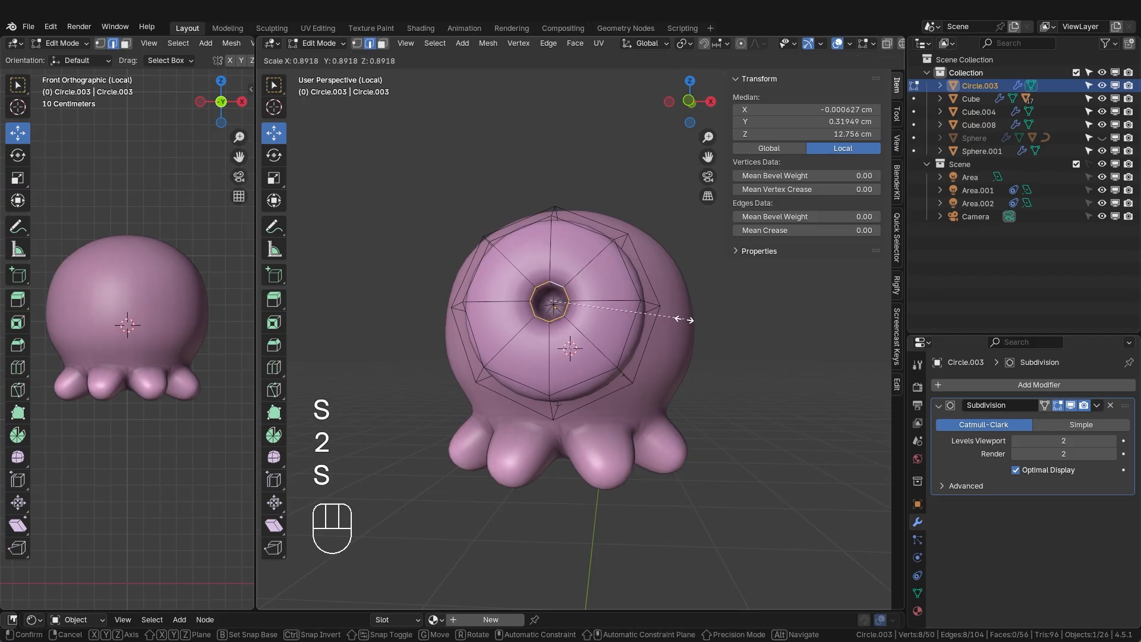
mouse_move(685, 365)
middle_mouse_down()
mouse_move(732, 320)
mouse_move(684, 336)
mouse_move(682, 384)
middle_mouse_up()
- Resize the disc's front outer edge loop by about 0.87 and again by 1.095, and shift it slightly forward along Y
left_click(472, 240, "alt")
key("s")
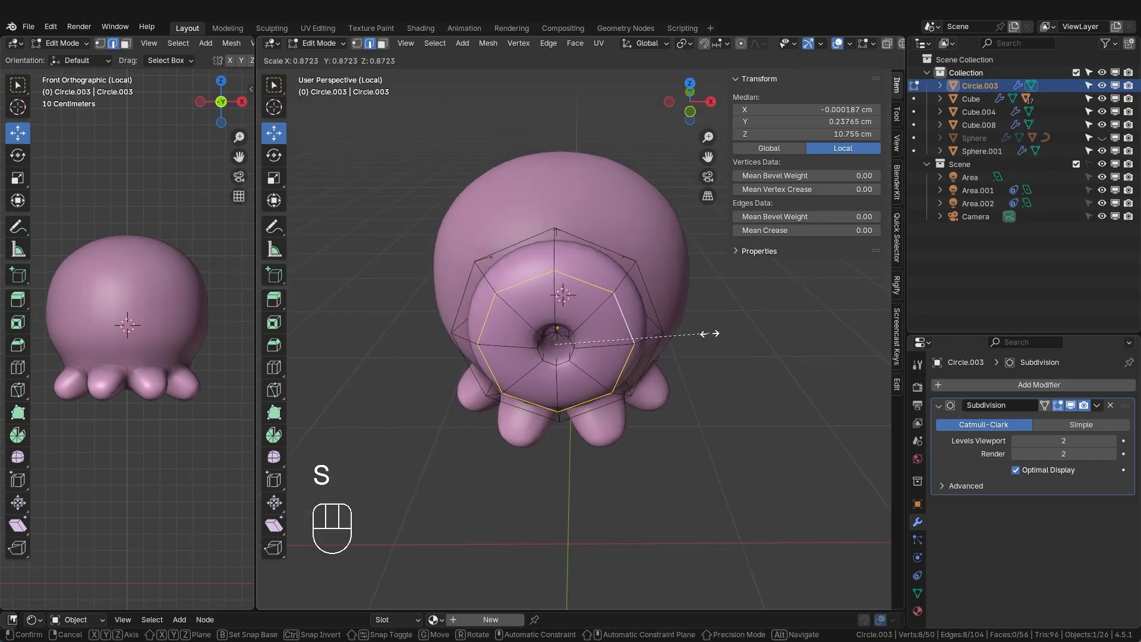
left_click(711, 333)
middle_click_drag(707, 333, 608, 310)
key("s")
left_click(616, 307)
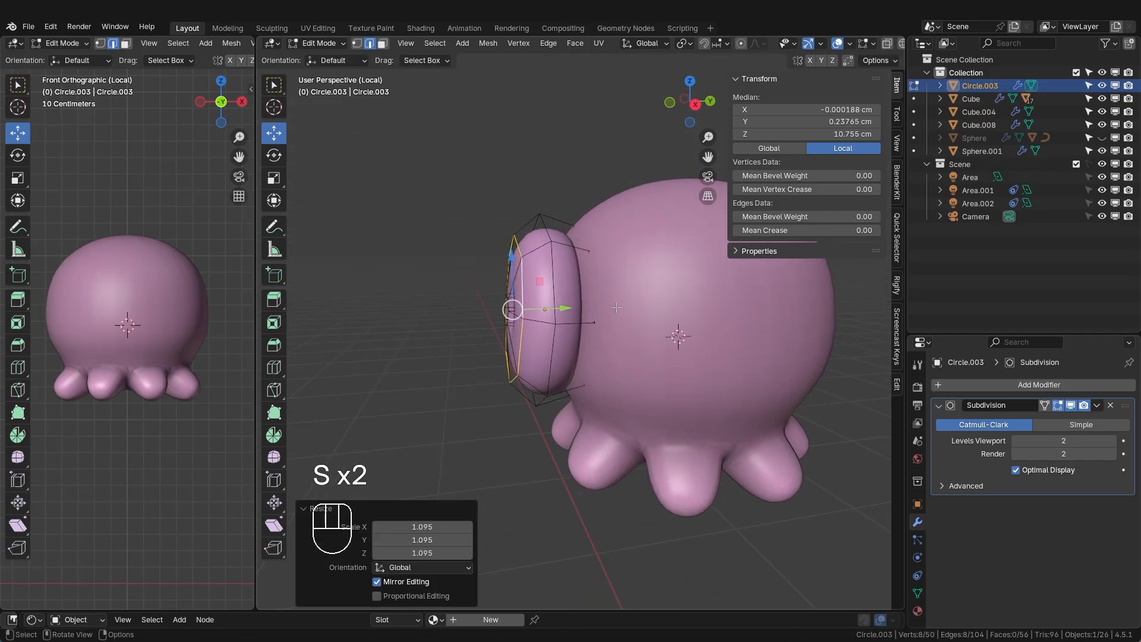
left_click_drag(561, 308, 554, 308)
middle_click_drag(518, 314, 566, 318)
- Lower the whole mouth disc to about Z 163.23 cm and scale it to about 0.932 in Object Mode
key("Tab")
middle_click_drag(497, 369, 569, 400)
left_click(601, 321)
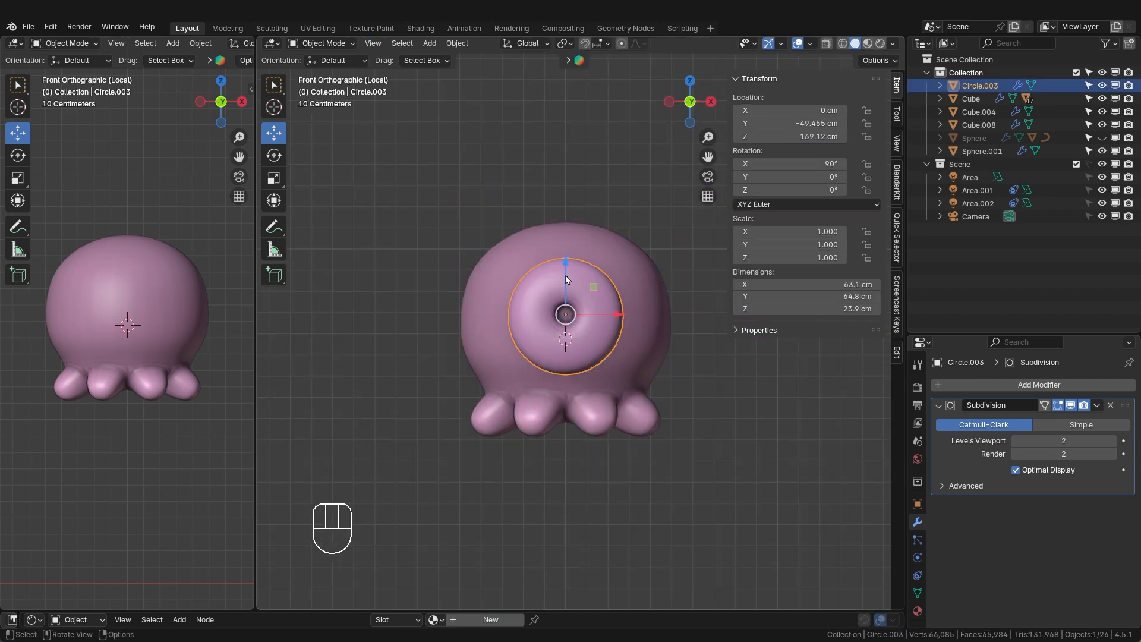
left_click_drag(563, 276, 564, 284)
key("s")
left_click(641, 338)
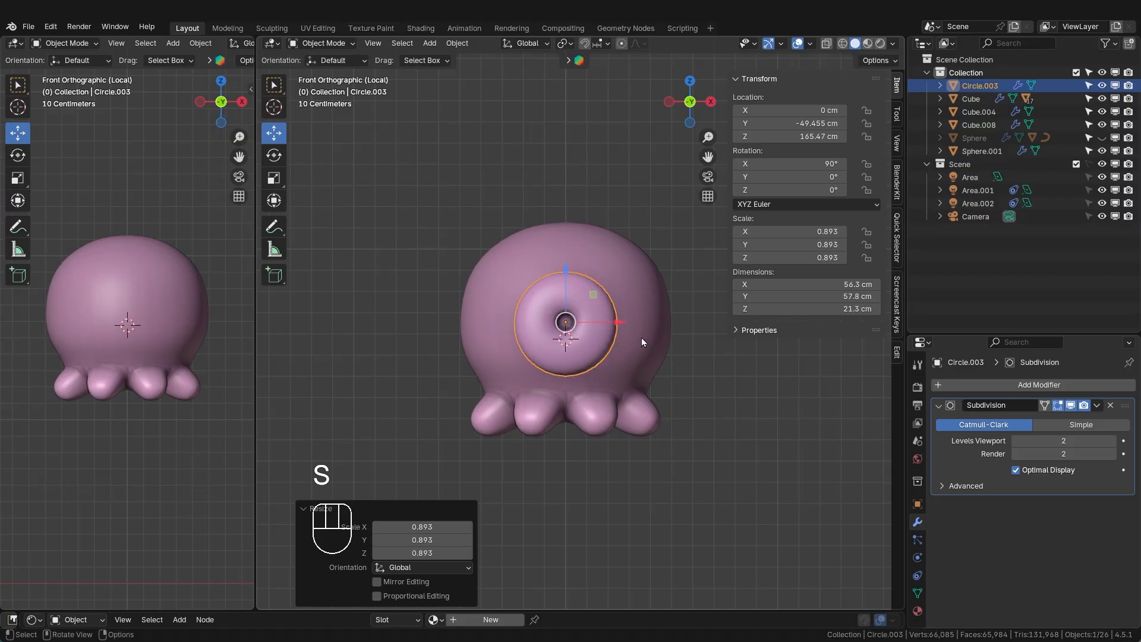
middle_click_drag(645, 316, 769, 309)
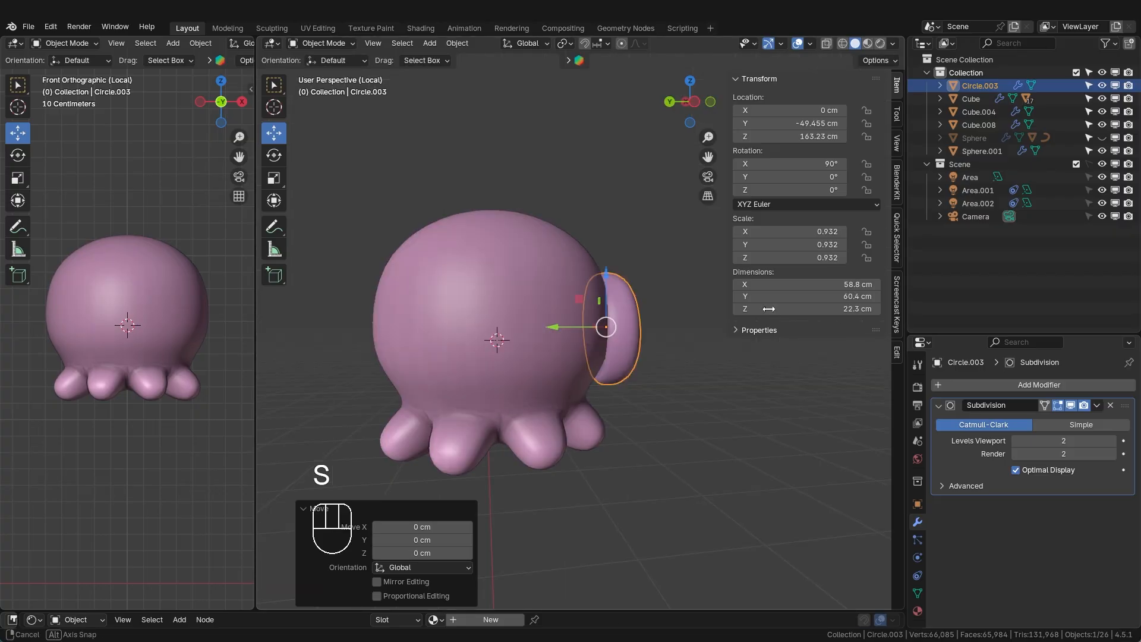
scroll(690, 384, "up", 2)
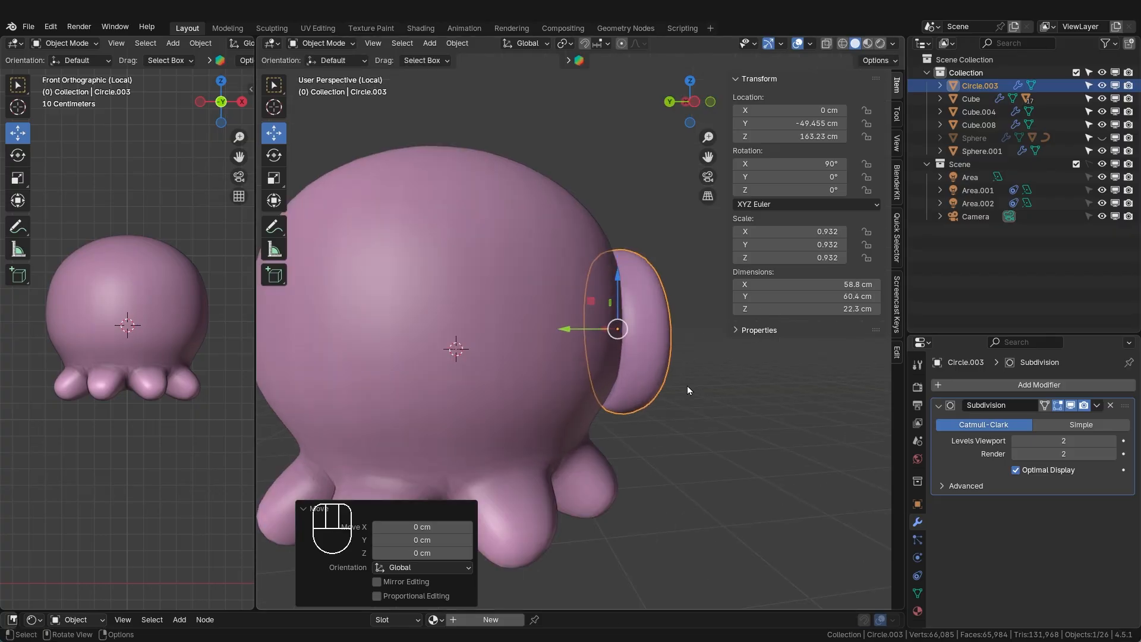
- Set up the Elastic Grab brush on the mouth disc in Sculpt Mode with a 124 px radius and X symmetry
middle_click_drag(687, 386, 643, 354)
mouse_move(626, 392)
middle_mouse_down()
mouse_move(630, 366)
mouse_move(611, 397)
mouse_move(625, 348)
middle_mouse_up()
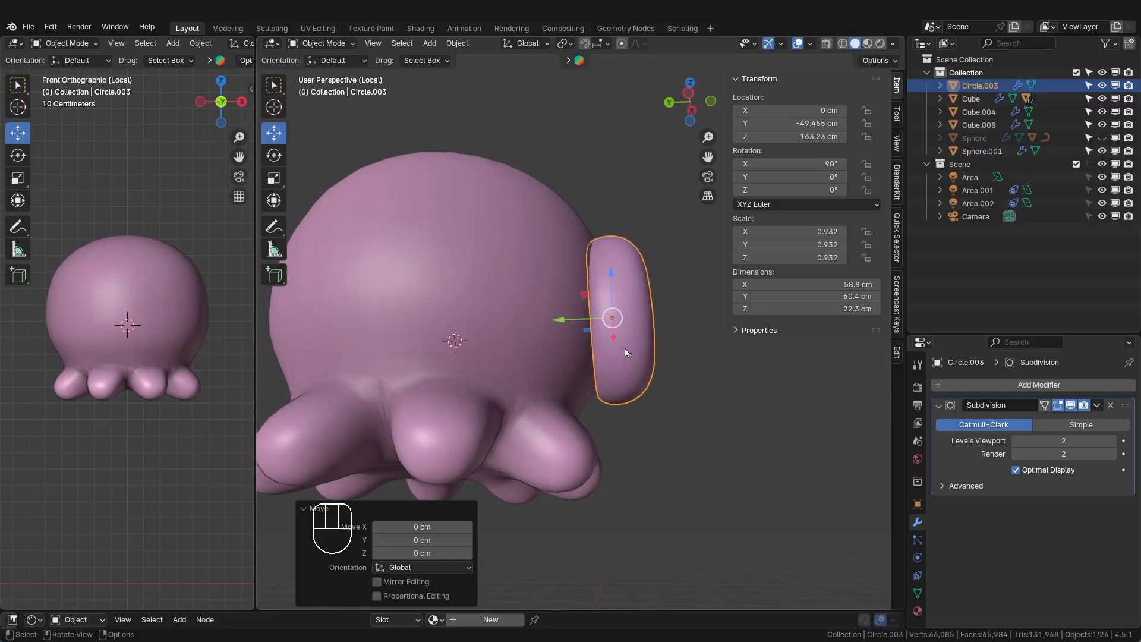
key("Tab")
left_click(619, 465)
left_click(313, 592)
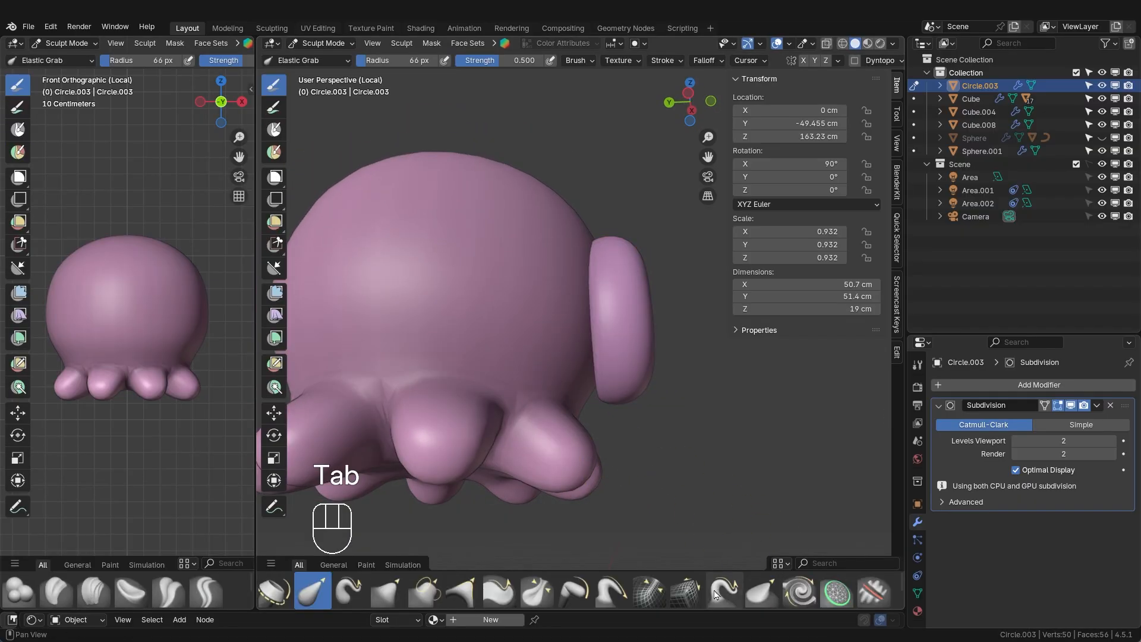
scroll(553, 393, "down", 4)
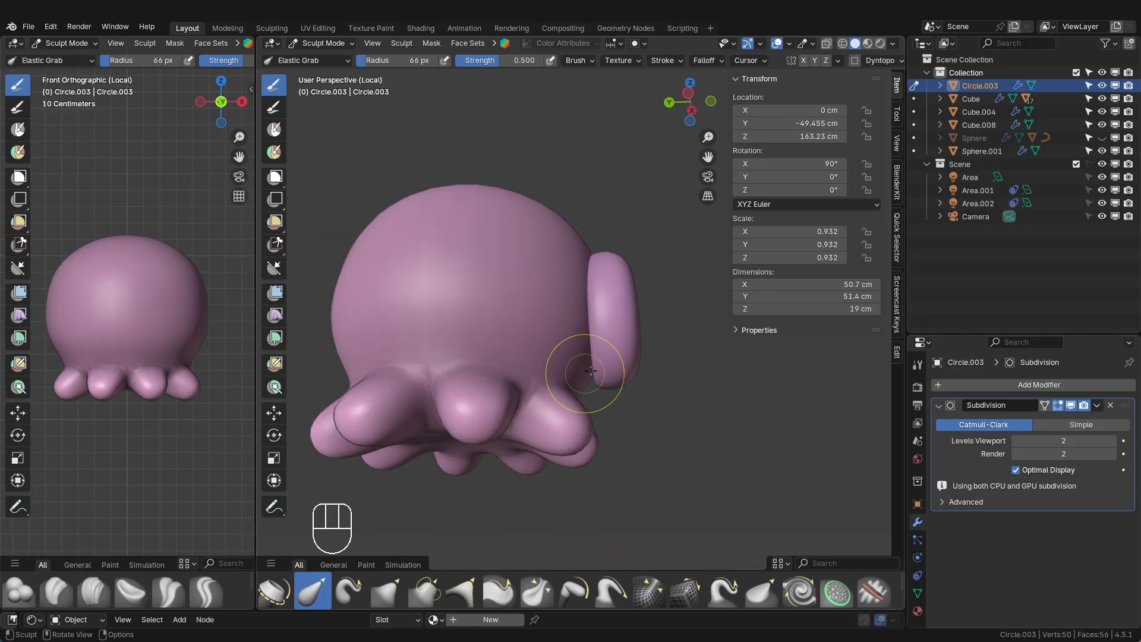
key("f")
left_click(583, 351)
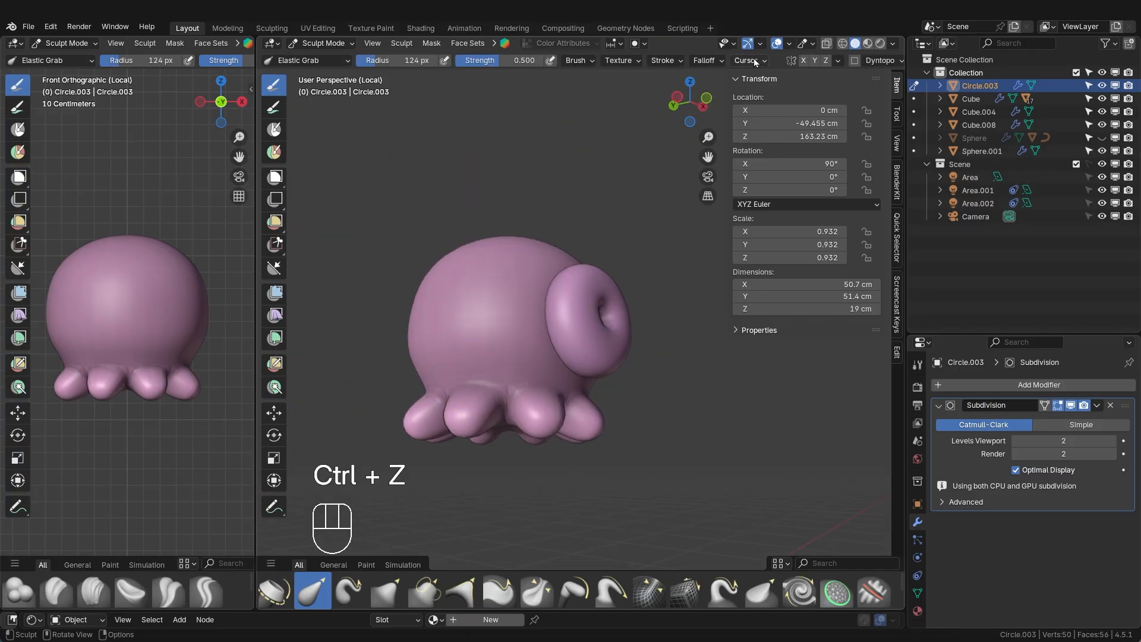
left_click(801, 63)
scroll(621, 333, "up", 4)
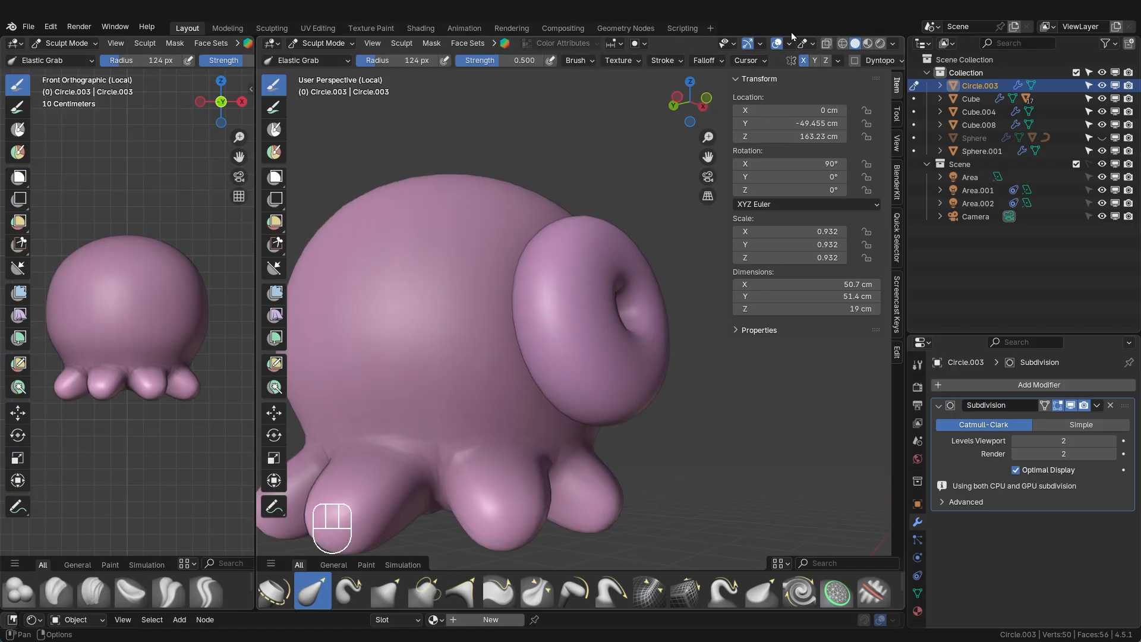
- Sculpt the mouth disc's upper and lower rear edges with Elastic Grab to fit the disc against the head's curvature
middle_click_drag(585, 362, 549, 286)
middle_click_drag(568, 329, 566, 281)
left_click_drag(567, 282, 563, 260)
mouse_move(535, 324)
middle_mouse_down()
mouse_move(455, 331)
mouse_move(370, 432)
middle_mouse_up()
left_click_drag(569, 402, 559, 395)
middle_click_drag(558, 368, 550, 356)
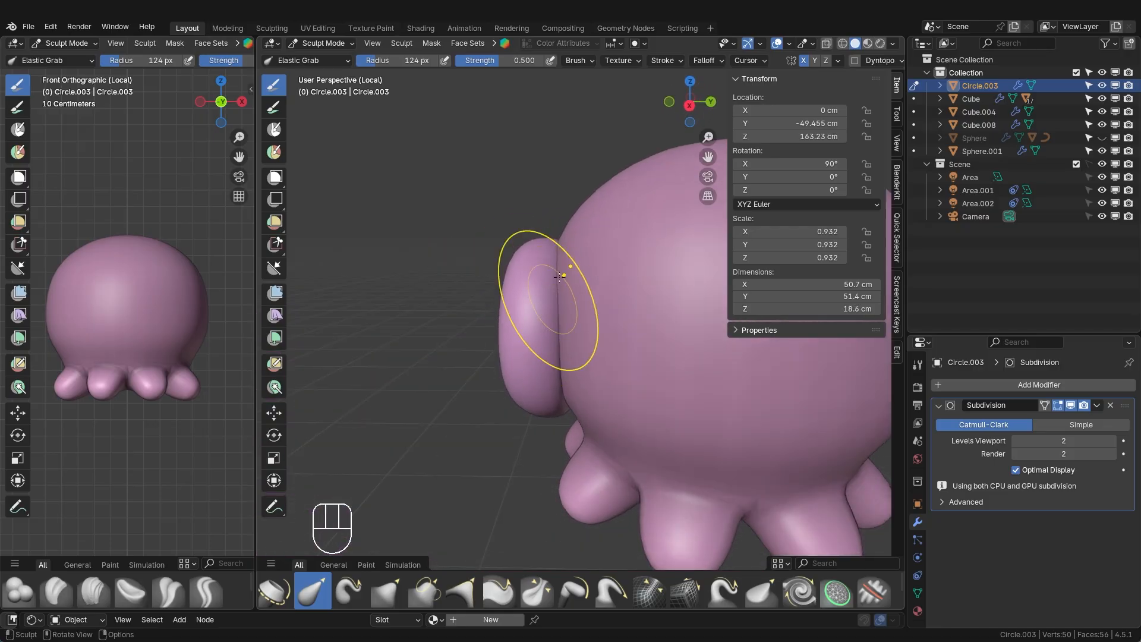
left_click_drag(557, 257, 538, 253)
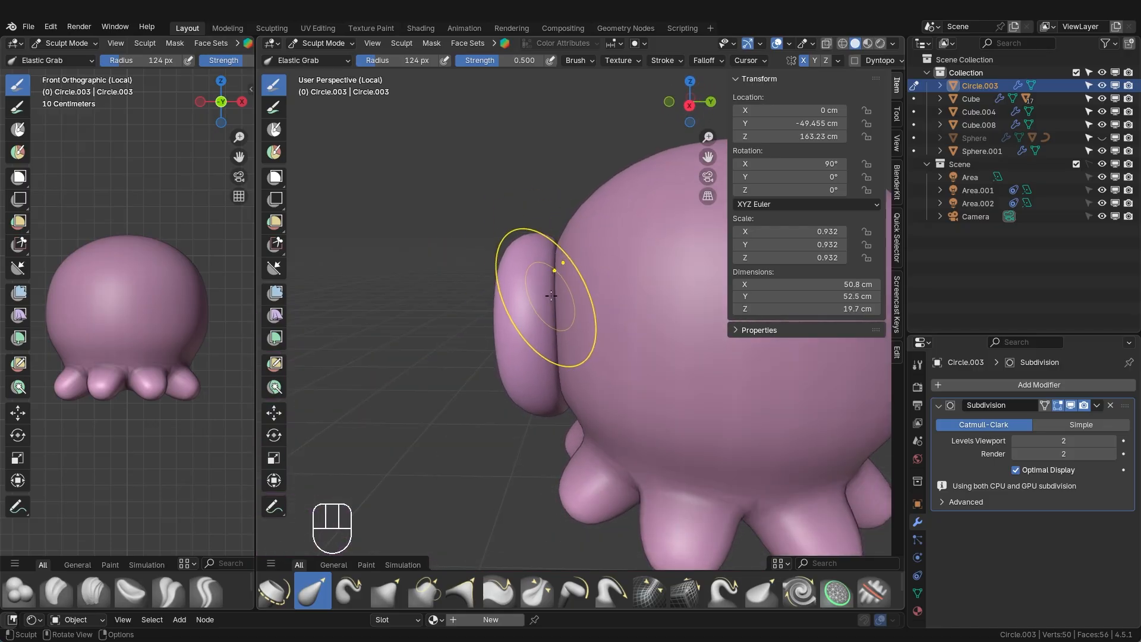
middle_click_drag(549, 305, 544, 299)
left_click_drag(552, 302, 548, 302)
- Nudge the mouth disc's lower edge slightly upward with Elastic Grab
middle_click_drag(551, 301, 557, 339)
middle_click_drag(566, 243, 568, 359)
mouse_move(577, 215)
middle_mouse_down()
mouse_move(577, 204)
mouse_move(555, 268)
mouse_move(614, 334)
mouse_move(672, 315)
mouse_move(708, 333)
middle_mouse_up()
scroll(603, 309, "down", 2)
middle_click_drag(596, 410, 569, 352)
scroll(560, 386, "up", 1)
left_click_drag(558, 393, 558, 382)
middle_click_drag(558, 205, 558, 273)
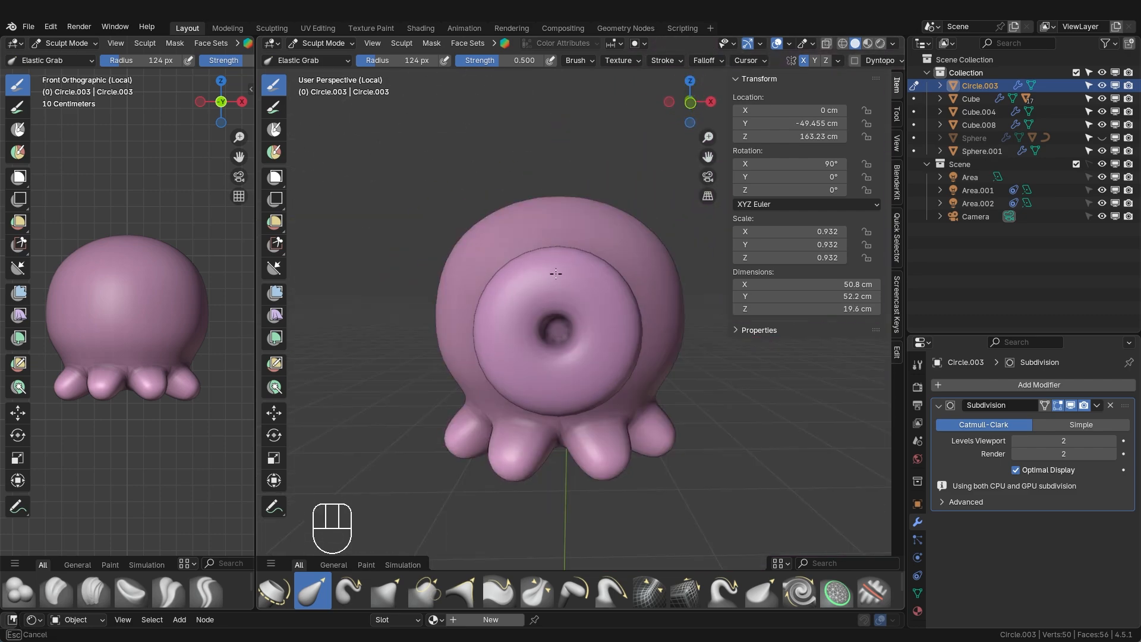
- Stretch the mouth disc's upper edge slightly upward and outward with Elastic Grab in the front view
scroll(563, 276, "down", 1)
left_click(691, 102)
scroll(581, 370, "up", 3)
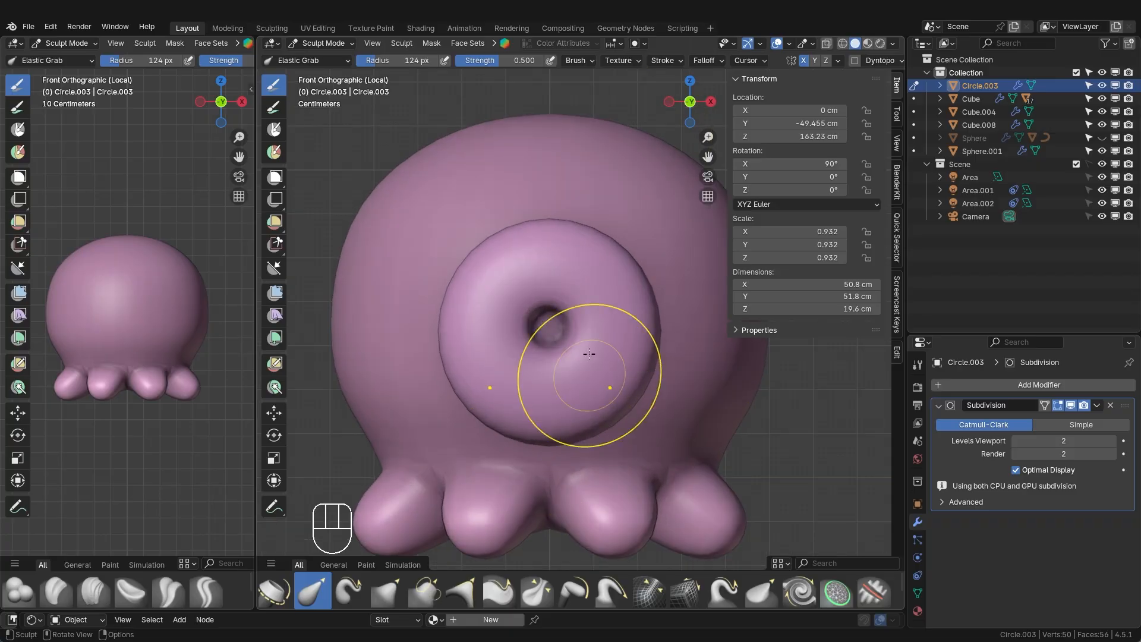
left_click_drag(563, 242, 605, 238)
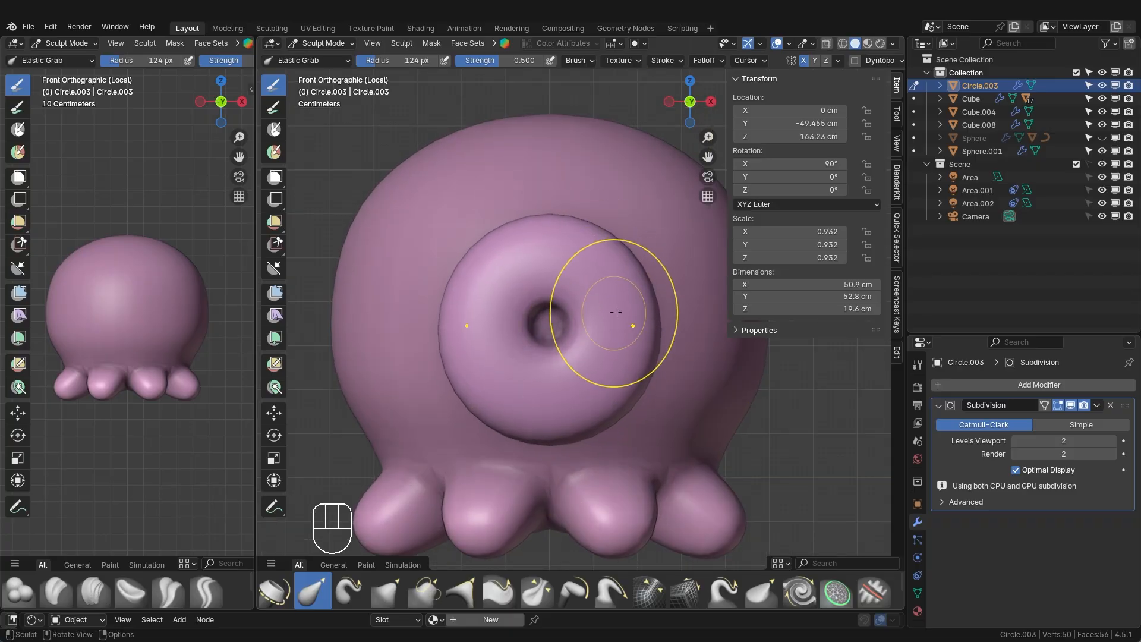
left_click_drag(575, 298, 575, 296)
- Adjust the disc's side thickness and rear edge with Elastic Grab, return to Object Mode and deselect everything
middle_click_drag(575, 296, 624, 306)
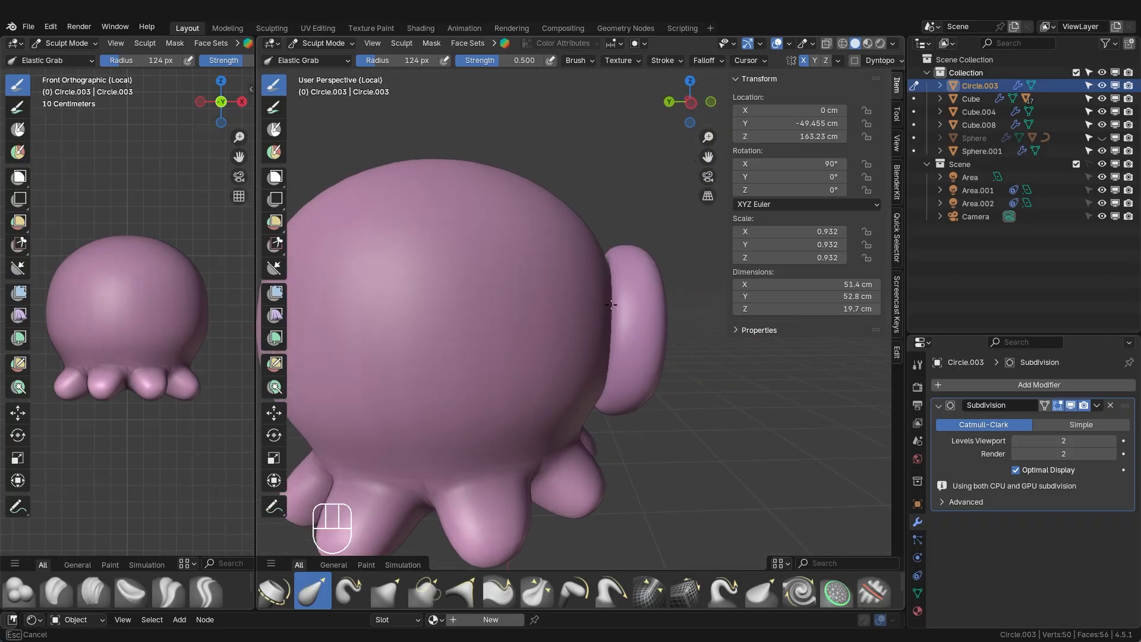
left_click_drag(612, 305, 610, 305)
left_click_drag(636, 282, 629, 280)
middle_click_drag(640, 304, 615, 308)
key("Tab")
scroll(616, 333, "down", 4)
left_click(627, 407)
mouse_move(627, 406)
middle_mouse_down()
mouse_move(603, 408)
mouse_move(572, 458)
mouse_move(441, 423)
mouse_move(422, 451)
mouse_move(583, 444)
mouse_move(566, 501)
middle_mouse_up()
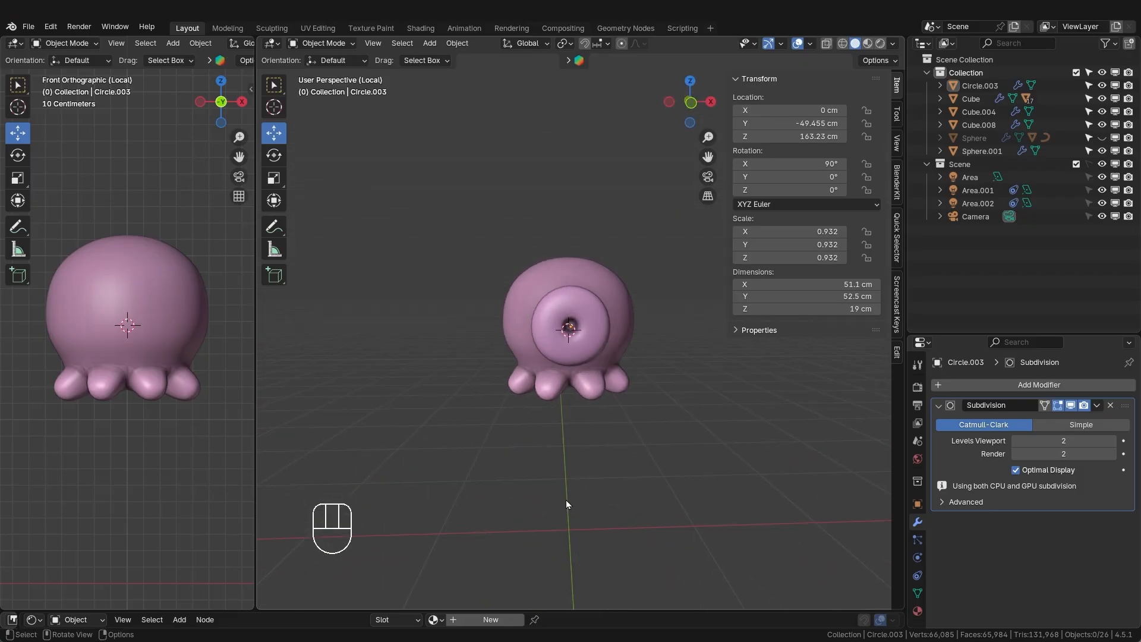
- Add a NURBS path curve at the 3D cursor in the front view
left_click(692, 107)
key("shift+a")
mouse_move(609, 322)
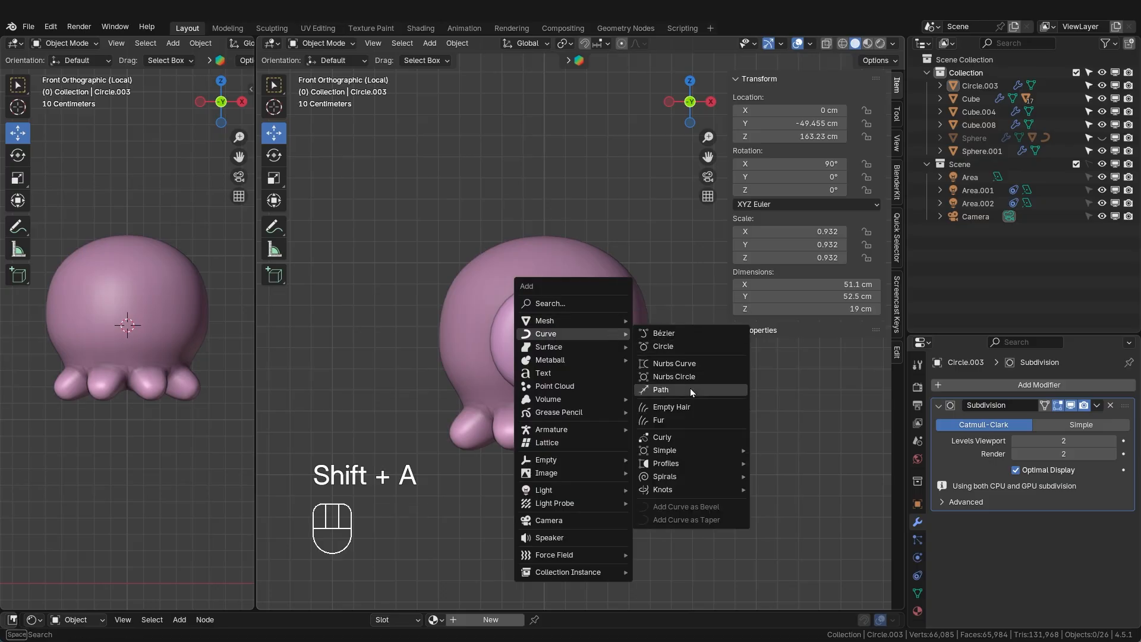
left_click(692, 390)
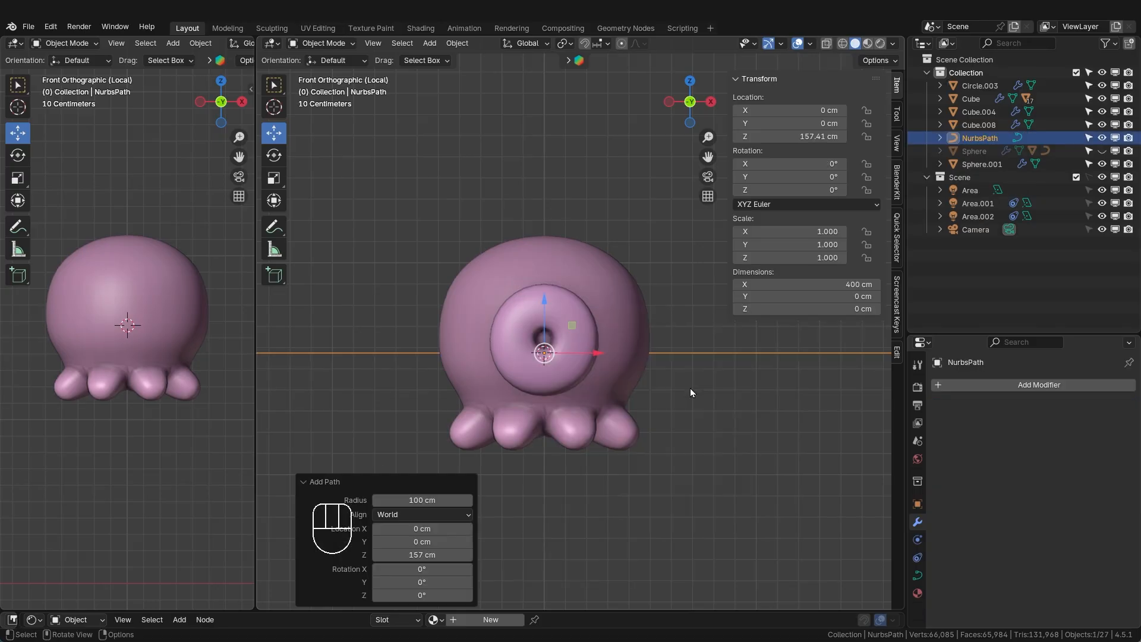
scroll(595, 357, "down", 3)
scroll(428, 342, "up", 2)
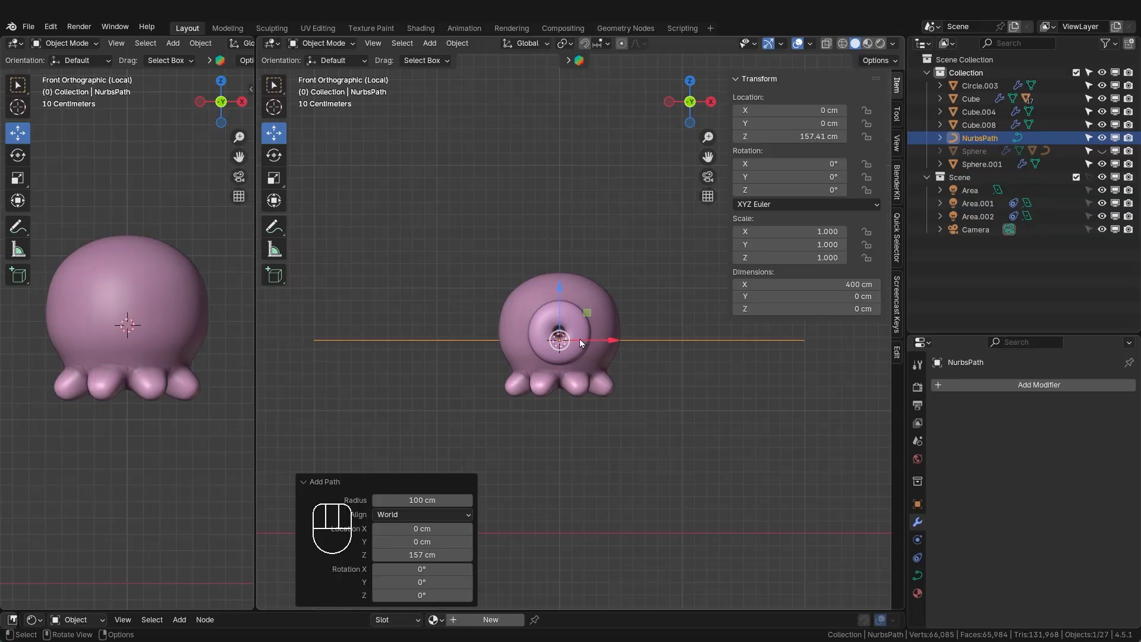
- Move the path to about Y -48.754 cm and Z 191.81 cm in front of the head and enter Edit Mode on it
left_click_drag(559, 317, 560, 292)
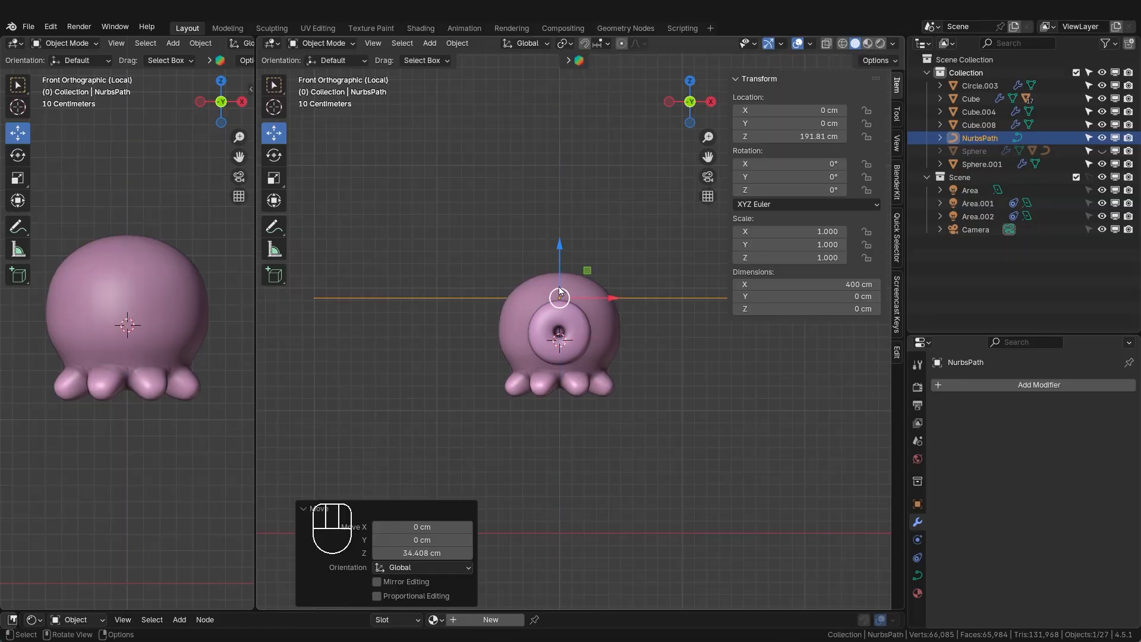
middle_click_drag(605, 308, 417, 346)
key("g")
key("y")
left_click(576, 326)
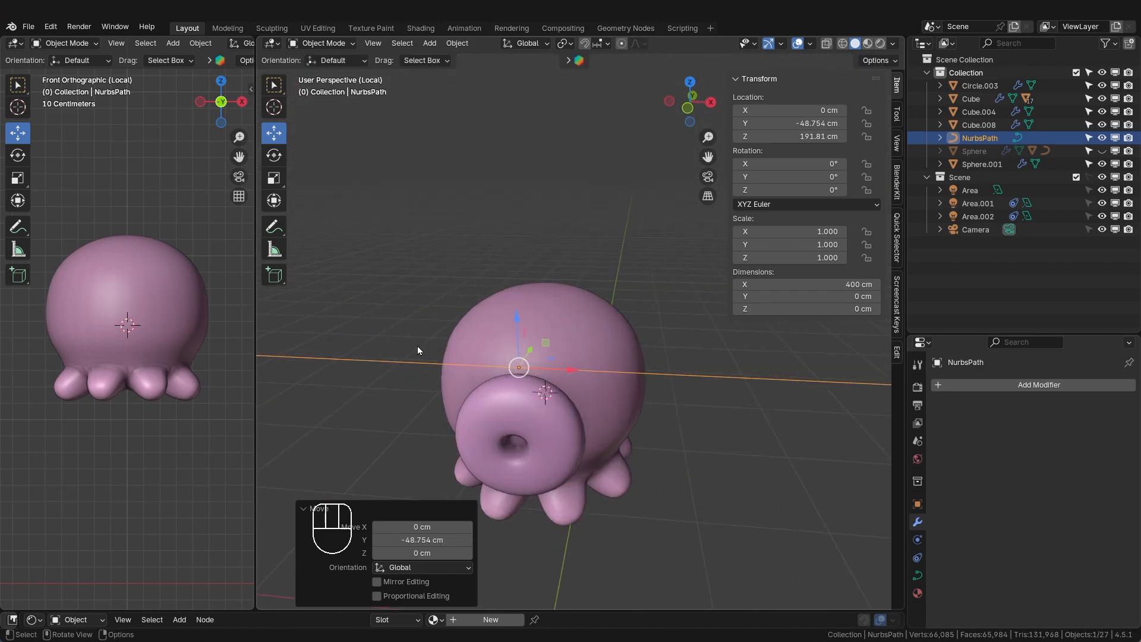
scroll(515, 369, "down", 3)
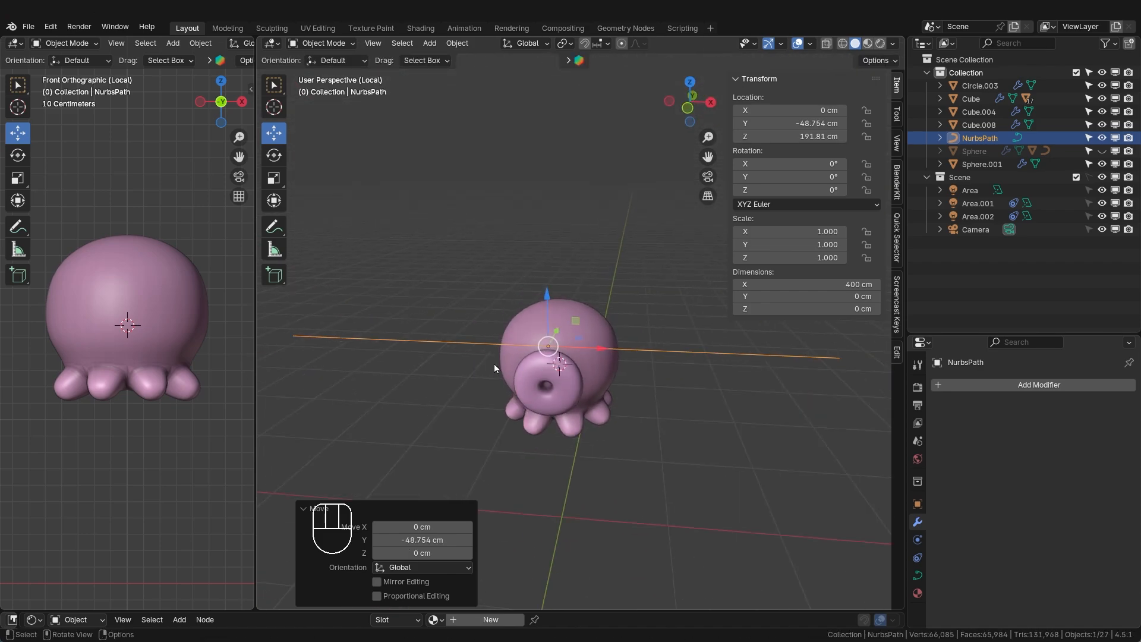
key("Tab")
left_click(693, 111)
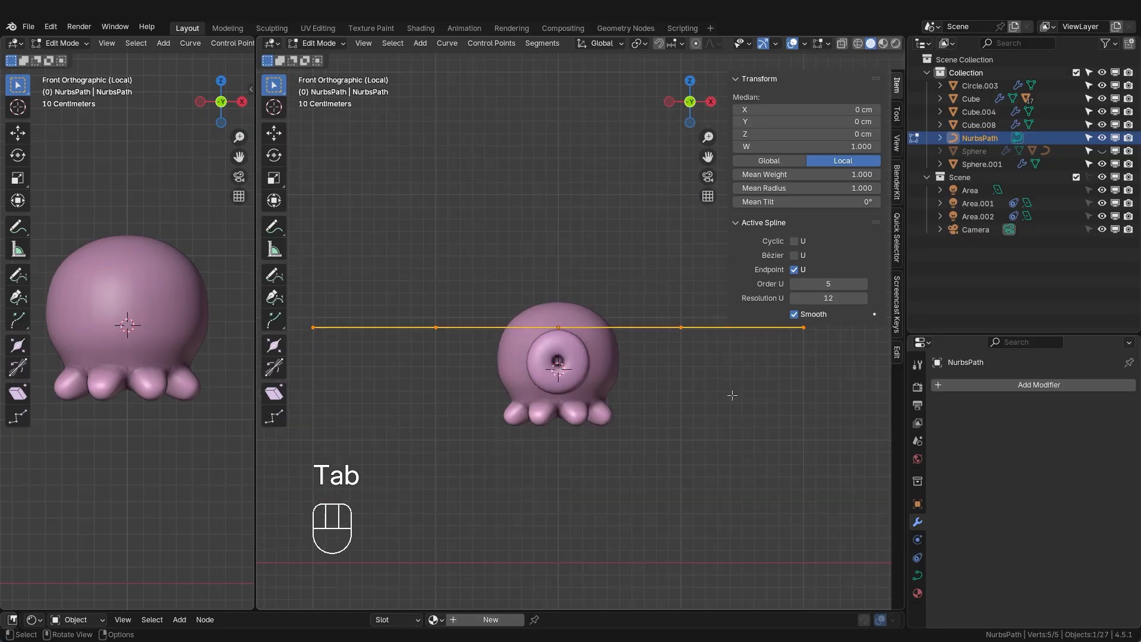
middle_click_drag(738, 411, 742, 455, "shift")
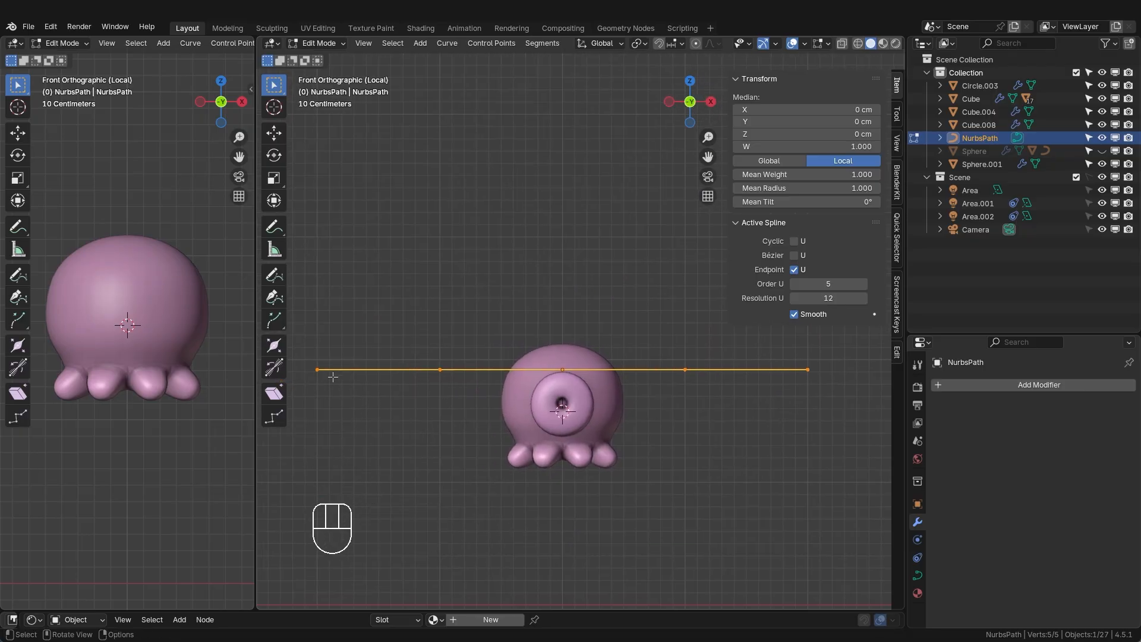
- Try out the path's control points by moving the second one up to about local X -95.2 cm, Z 163.8 cm
left_click_drag(302, 342, 345, 393)
left_click_drag(449, 322, 586, 404)
left_click_drag(638, 307, 705, 445)
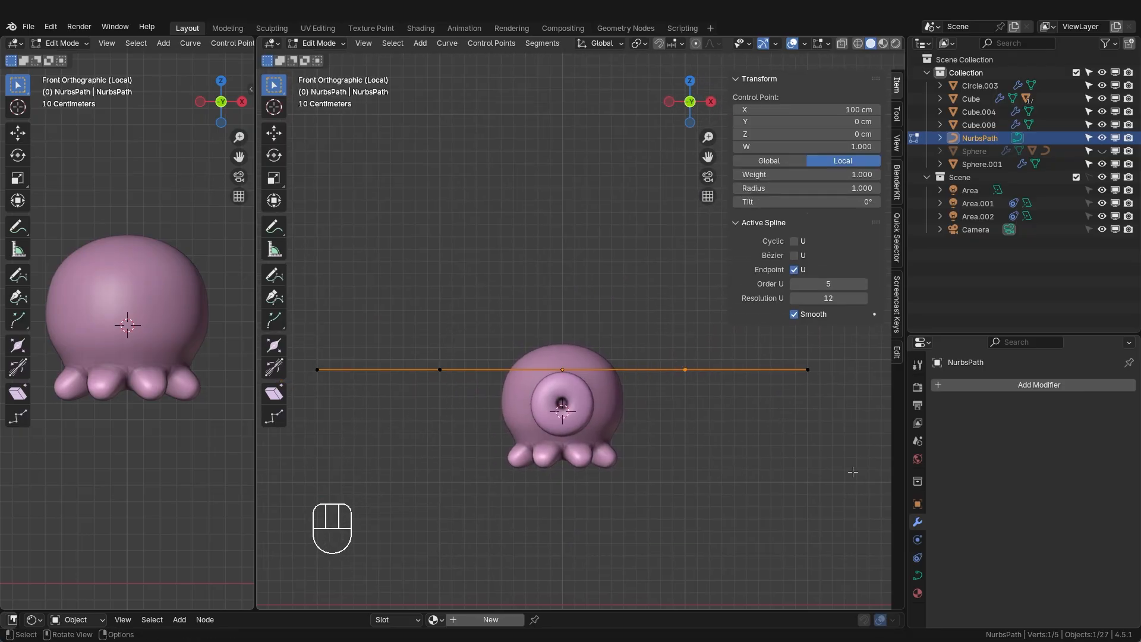
left_click_drag(771, 309, 842, 448)
left_click_drag(408, 281, 479, 483)
key("g")
left_click(468, 261)
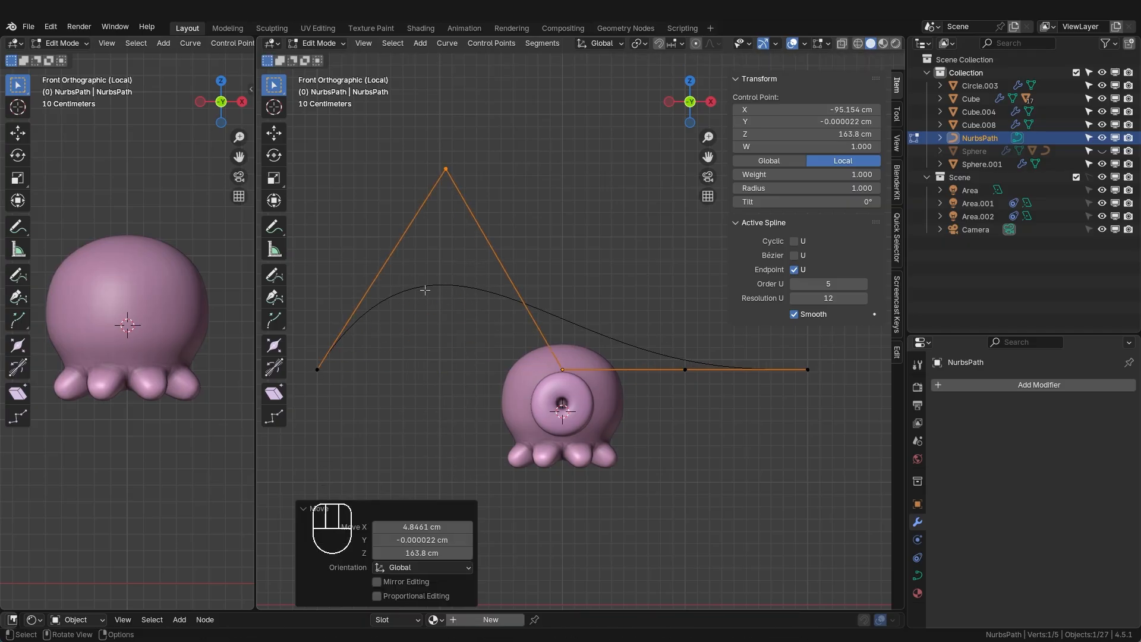
- Try moving the path's fourth control point up to about local Z 112 cm and down to about Z -112 cm
left_click_drag(313, 296, 364, 475)
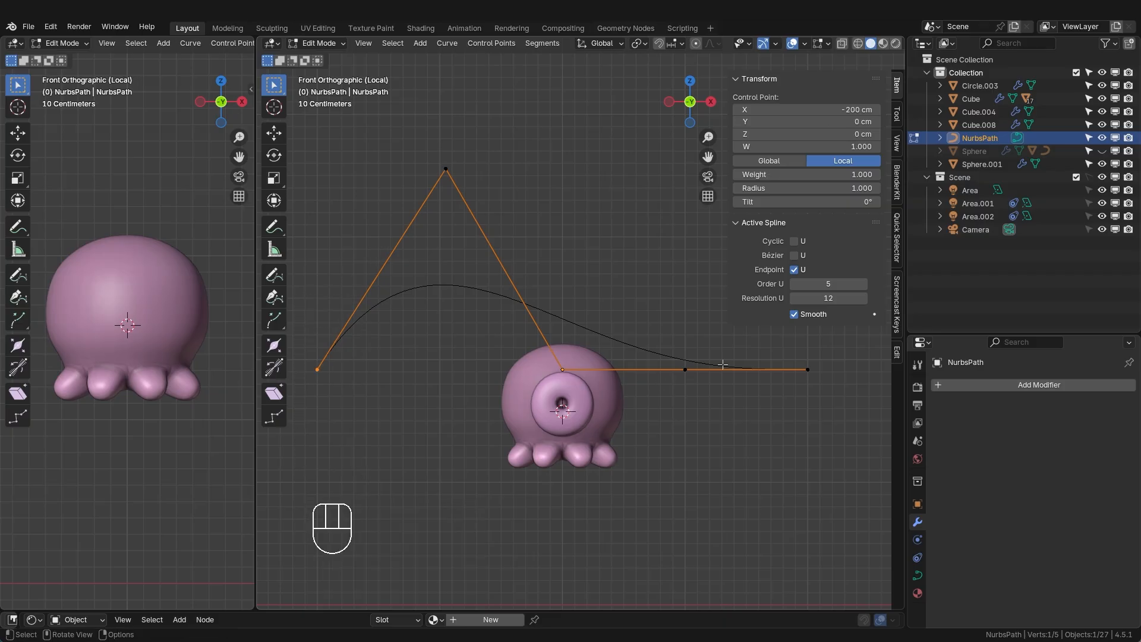
left_click_drag(685, 464, 627, 311)
key("g")
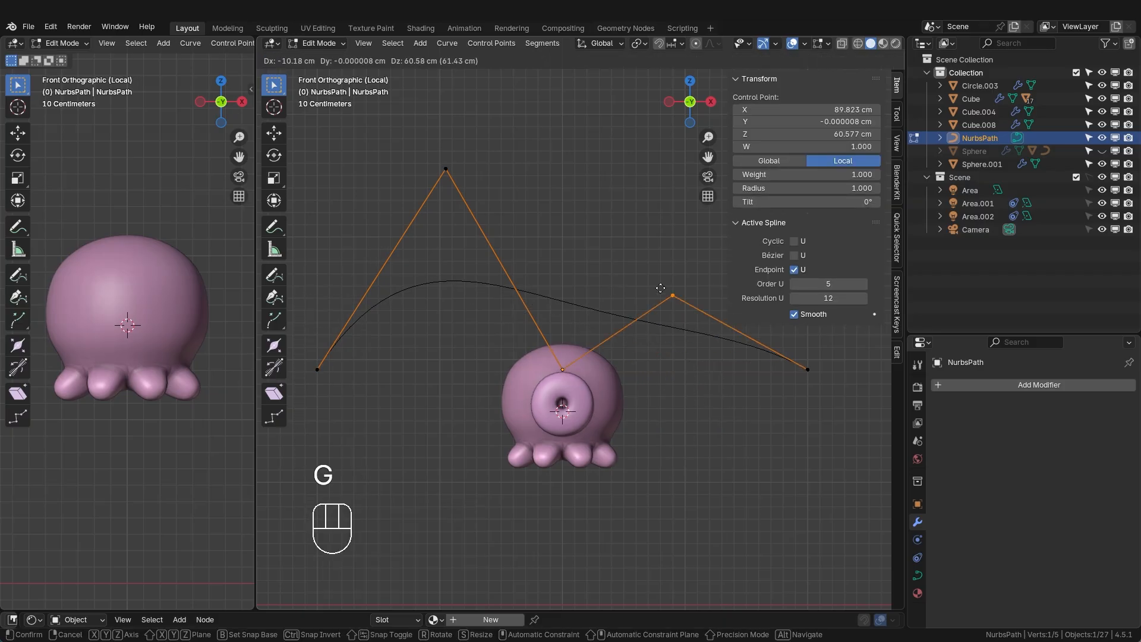
left_click(658, 240)
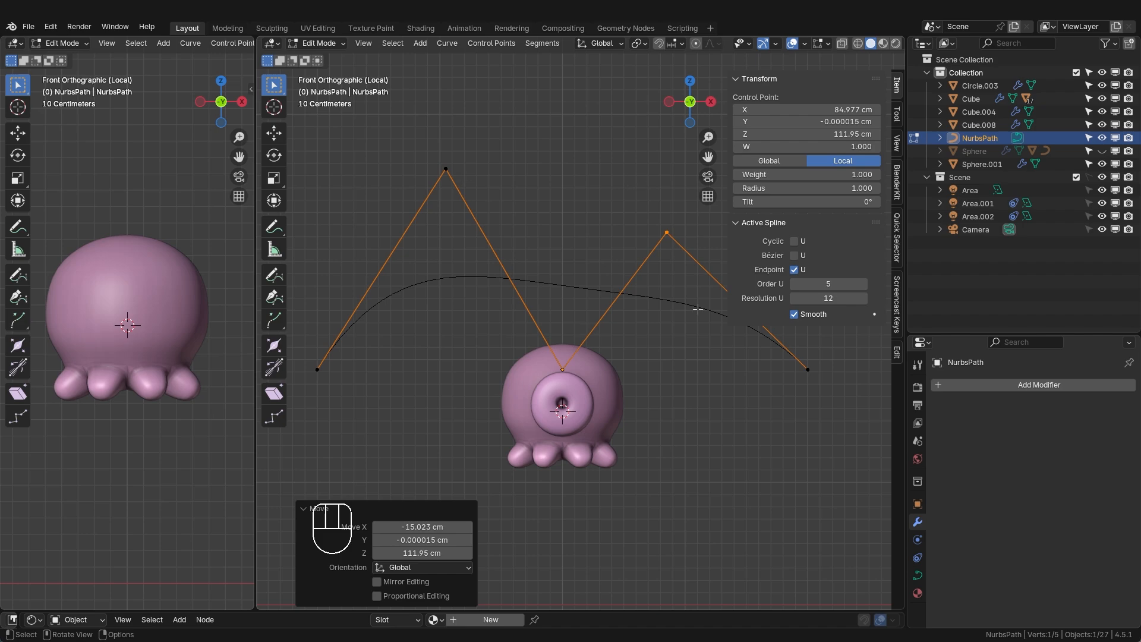
key("g")
left_click(703, 508)
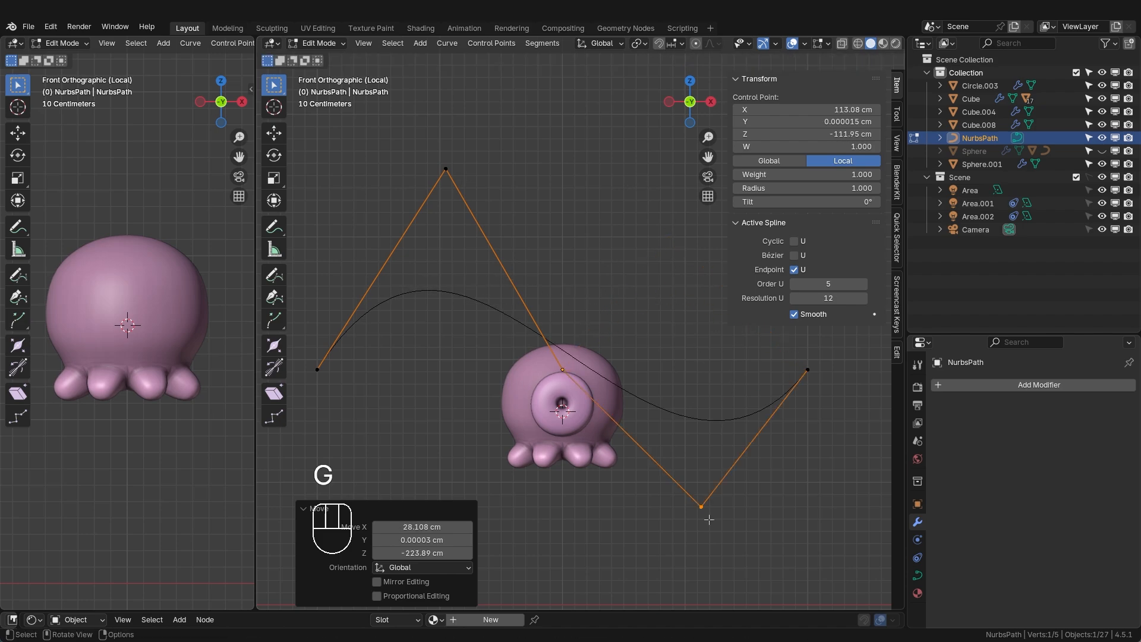
- Undo the trial moves of the path's control points
key("ctrl+z")
key("ctrl+z")
key("ctrl+z")
key("ctrl+z")
key("ctrl+z")
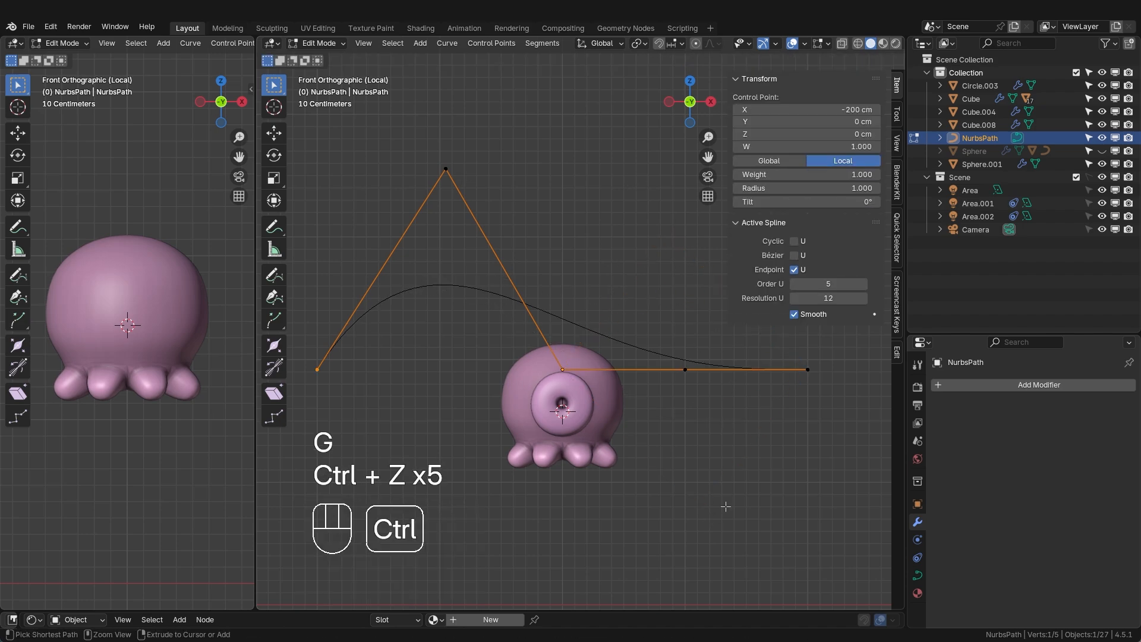
key("ctrl+z")
key("ctrl+z")
- Scale all the path's control points down to 0.099 and again to 0.833
key("a")
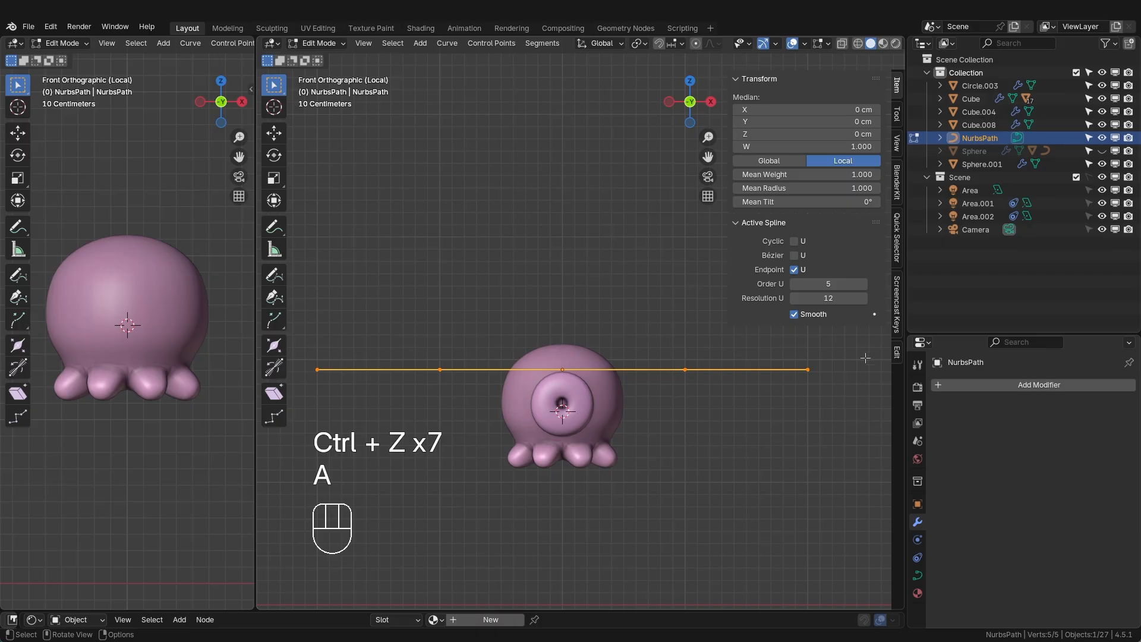
key("s")
left_click(580, 392)
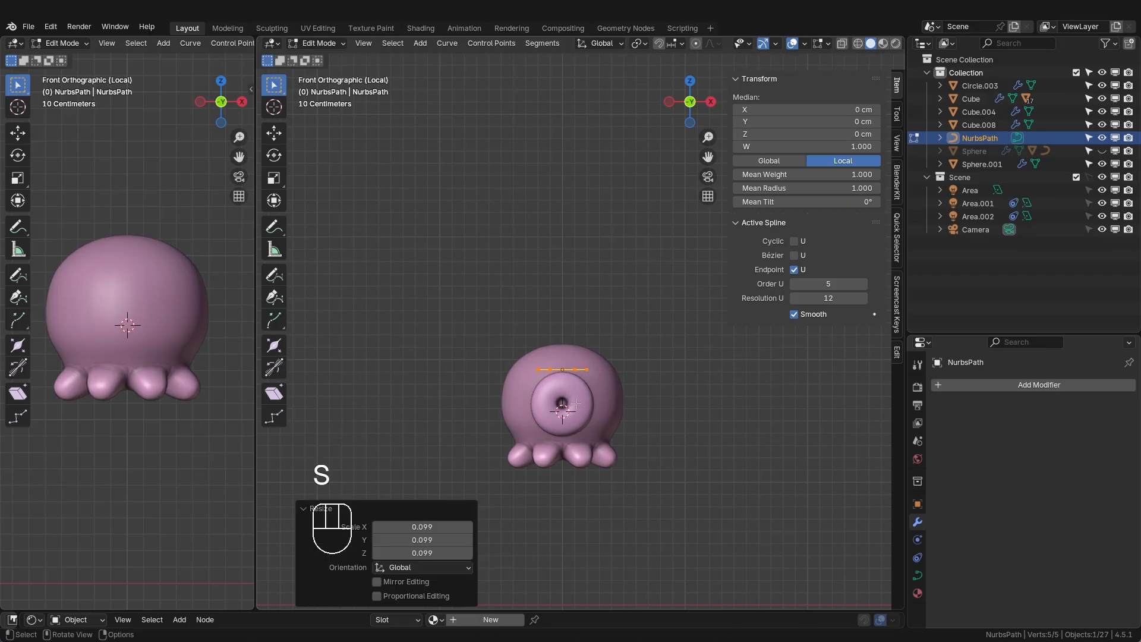
scroll(816, 388, "up", 5)
key("s")
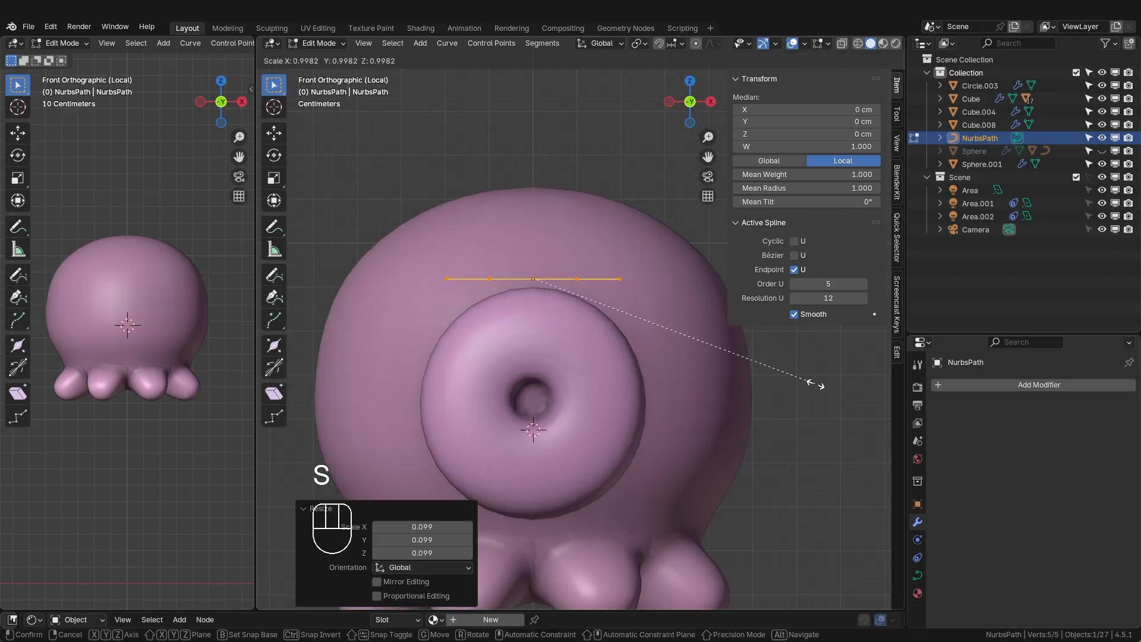
left_click(758, 390)
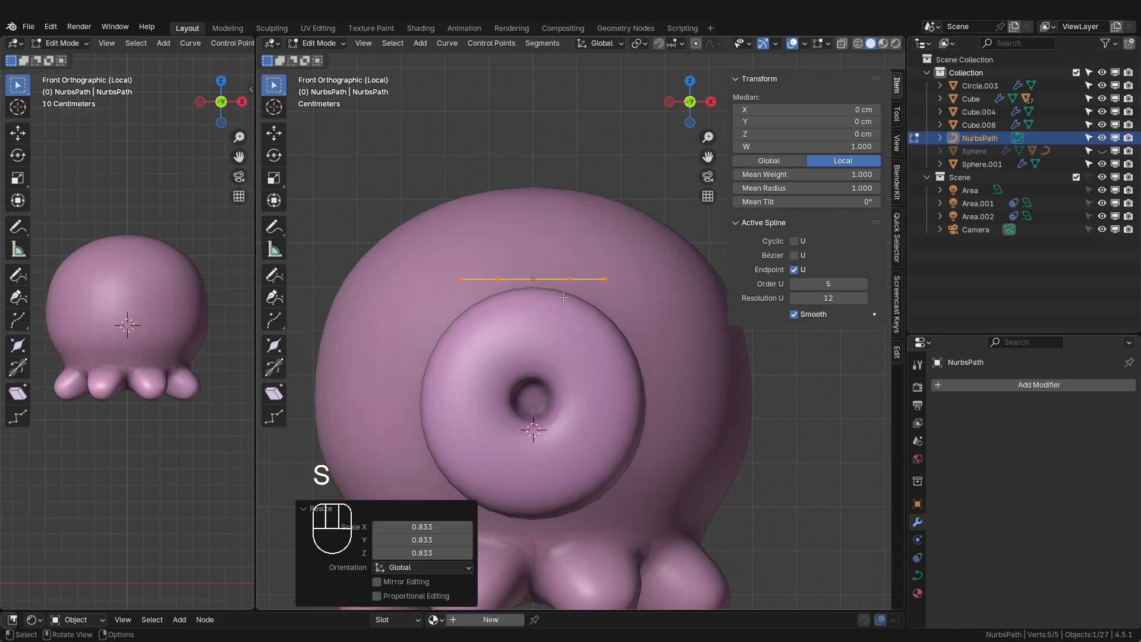
- Move all path points sideways to about local X 22.18 cm, Z -0.27 cm above the mouth and scale them to 0.718
key("g")
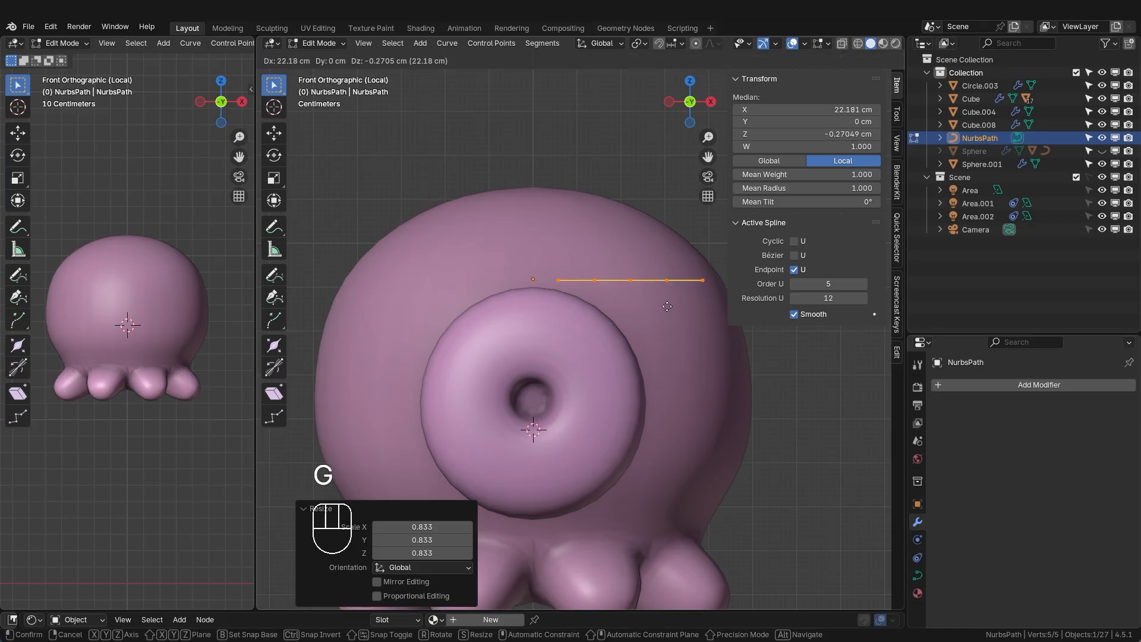
left_click(667, 307)
middle_click_drag(667, 306, 595, 401, "shift")
scroll(596, 400, "up", 1)
key("a")
key("s")
left_click(726, 419)
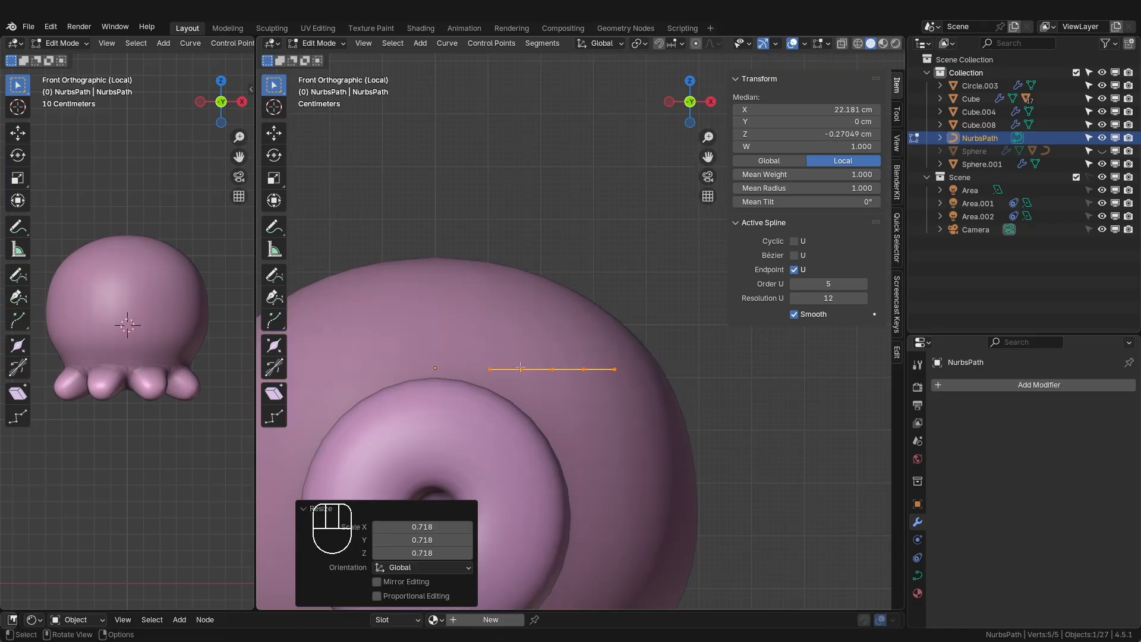
- Raise the path's three middle points about 9.47 cm along Z and scale its two endpoints closer together to 0.686
left_click_drag(505, 344, 594, 414)
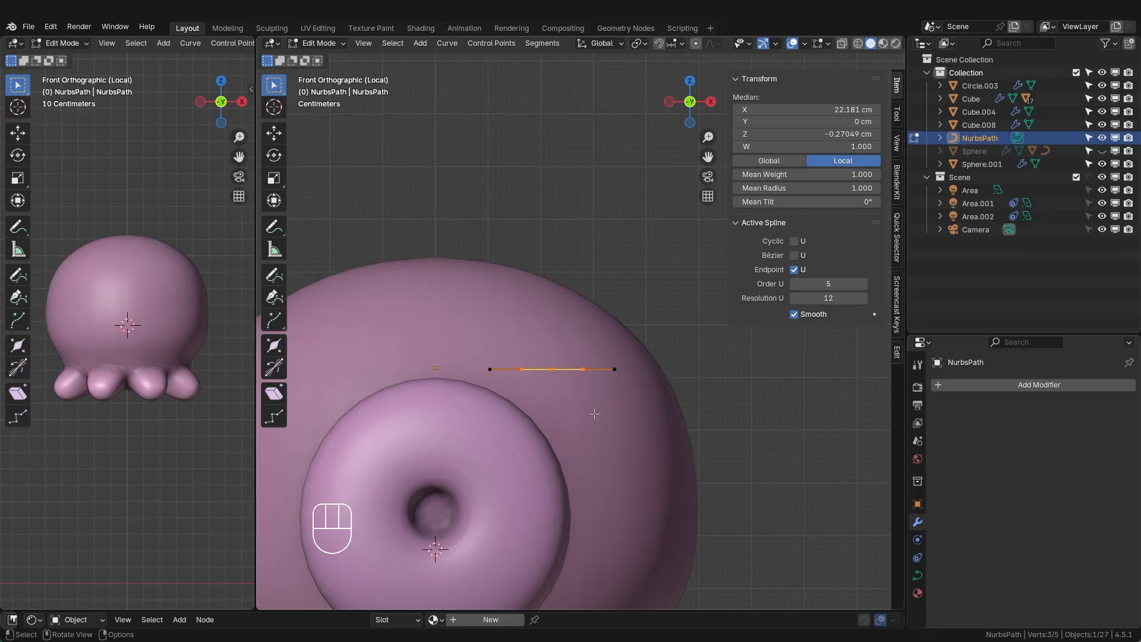
key("g")
key("z")
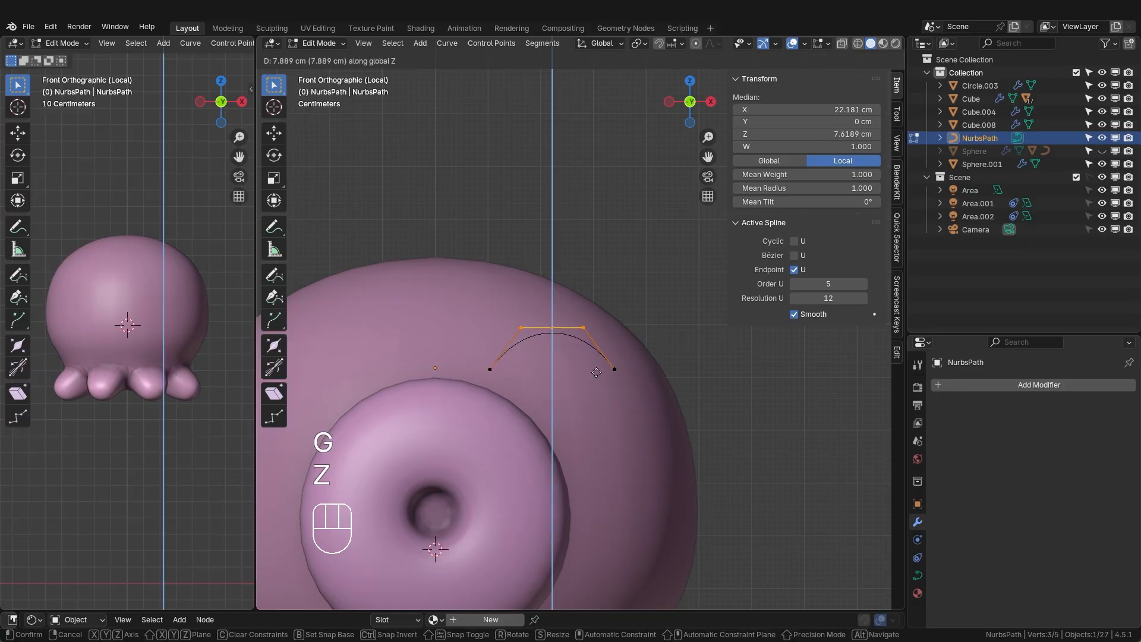
left_click(592, 365)
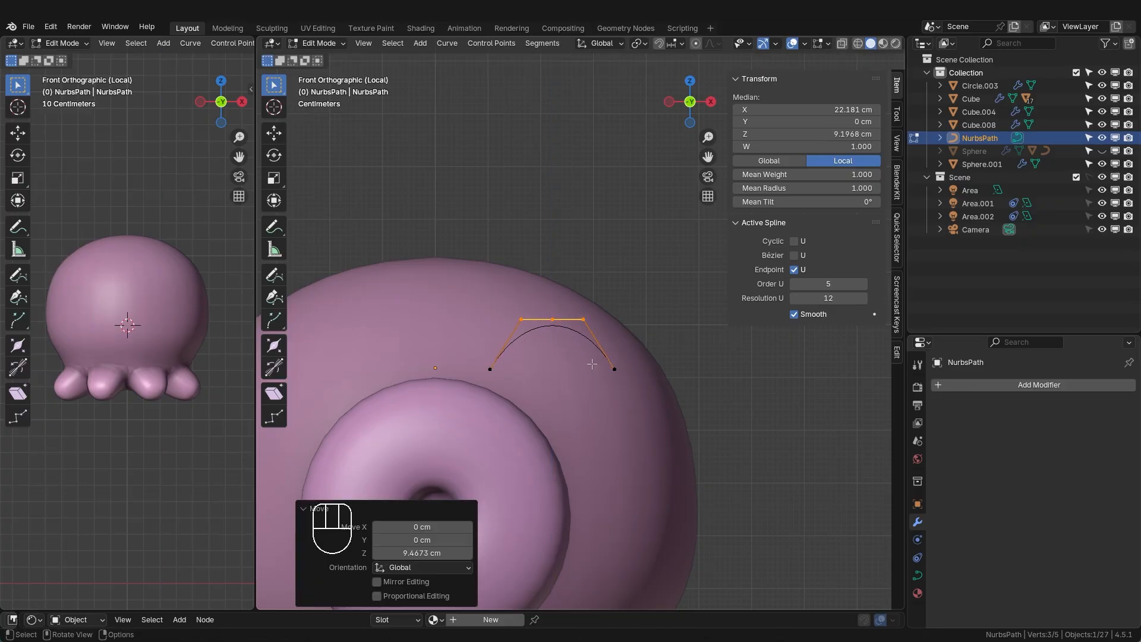
left_click_drag(441, 346, 683, 371)
key("s")
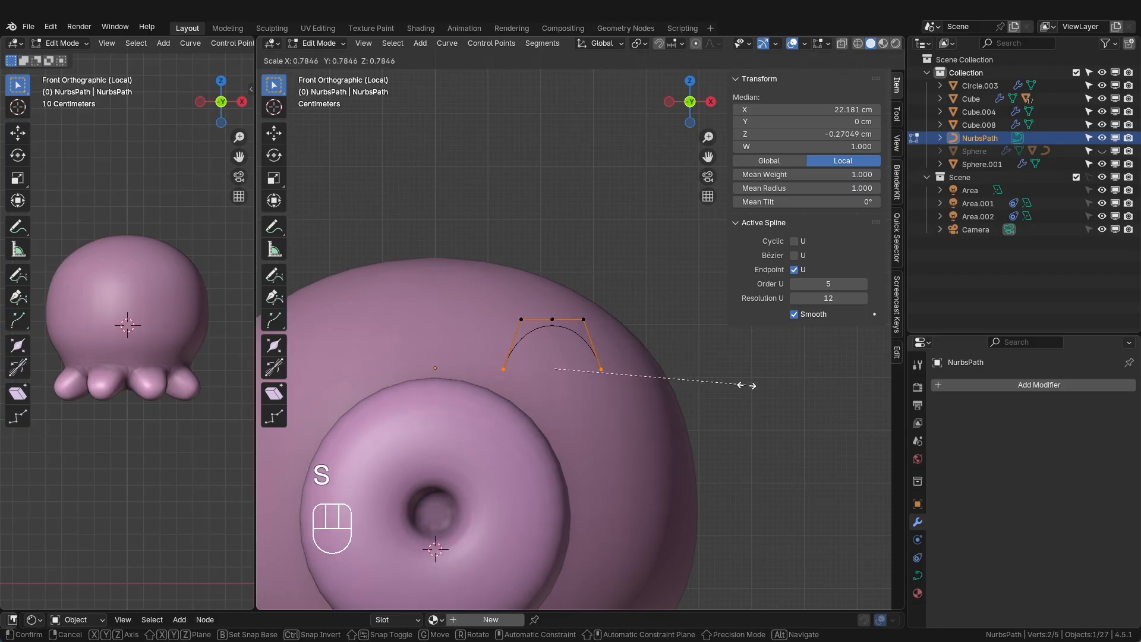
left_click(724, 391)
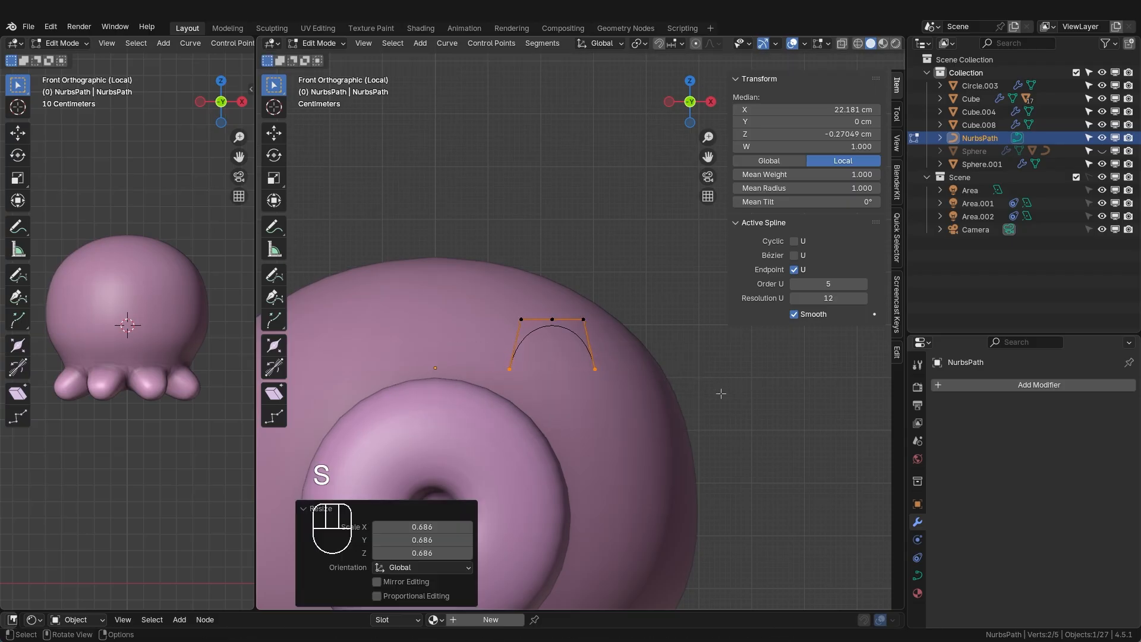
- Shift the whole arched path about -3.04 cm in X and -1.24 cm in Z
key("a")
key("g")
left_click(670, 394)
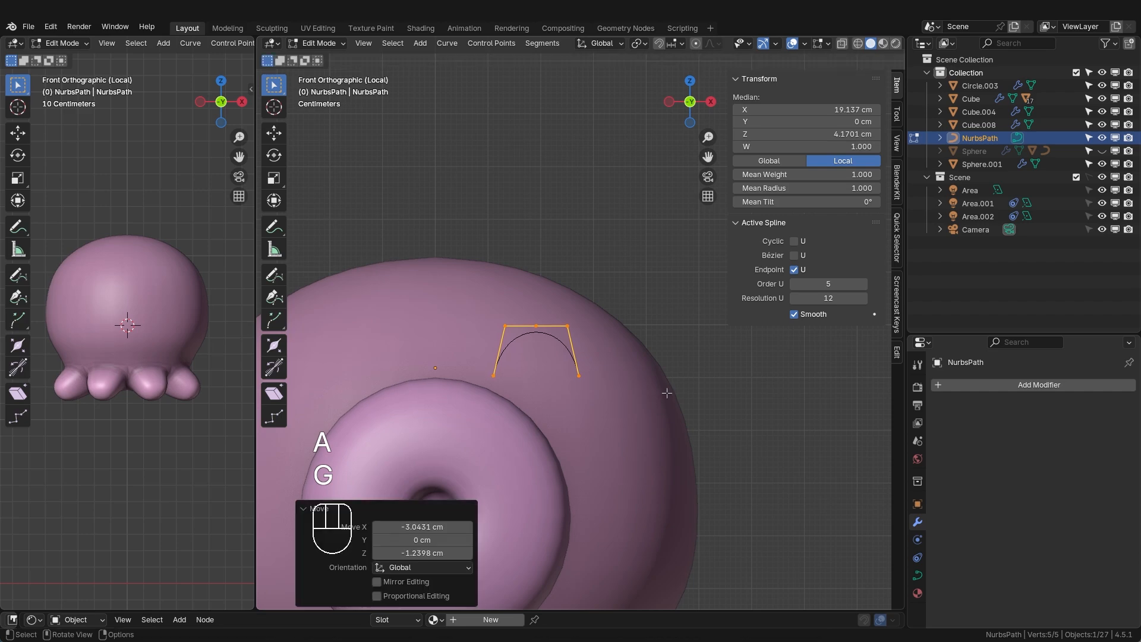
scroll(705, 392, "down", 3)
scroll(705, 392, "up", 3)
scroll(649, 396, "up", 3)
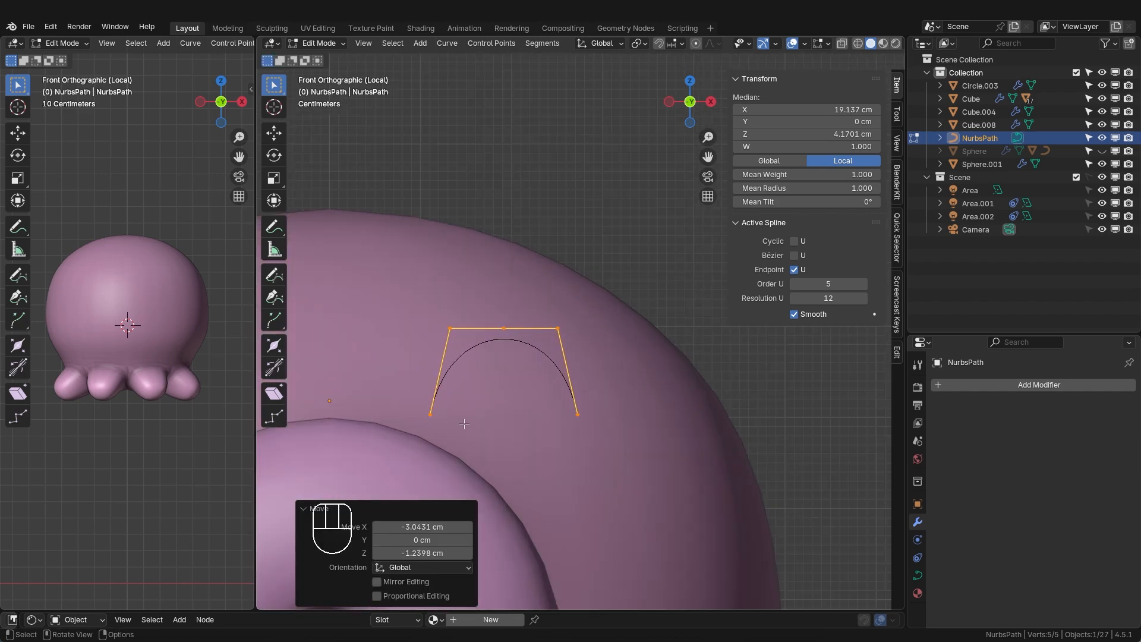
- Raise the arched path's middle control point about 1.54 cm along Z to round the top of the arch
left_click_drag(387, 376, 600, 408)
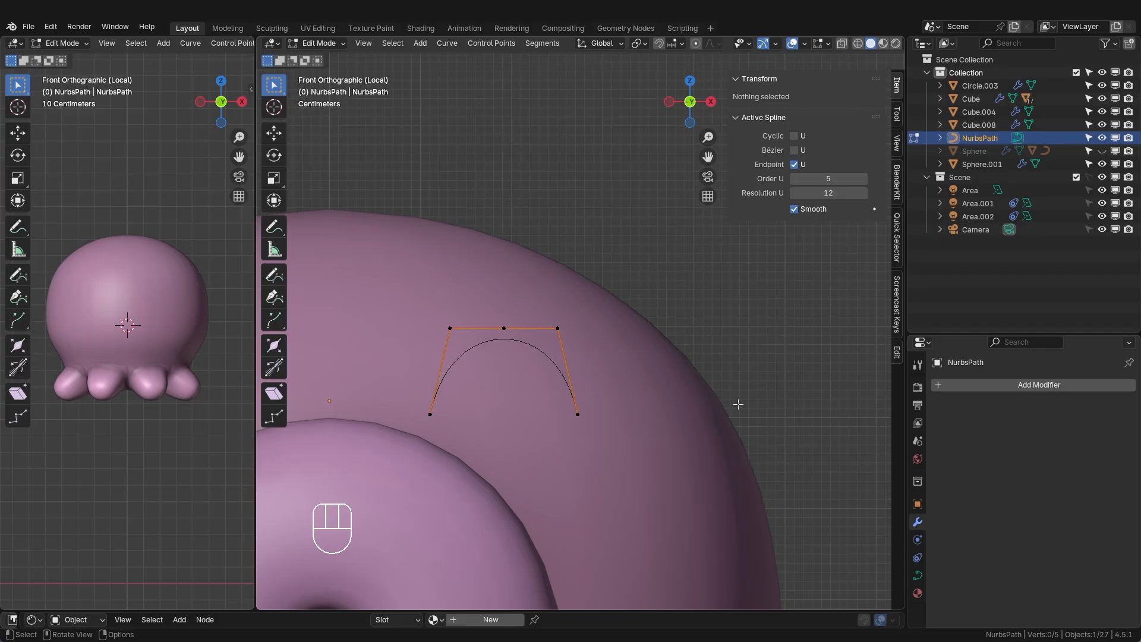
left_click_drag(427, 316, 680, 351)
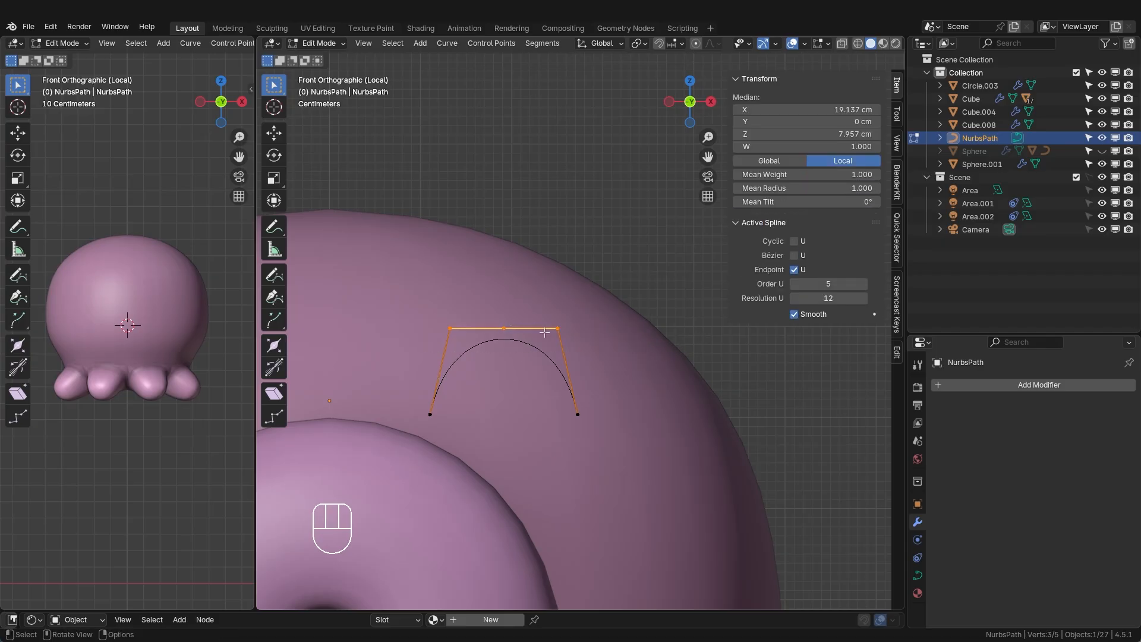
scroll(567, 333, "up", 2)
middle_click_drag(520, 360, 575, 335, "shift")
left_click_drag(487, 249, 568, 422)
key("g")
key("z")
left_click(554, 402)
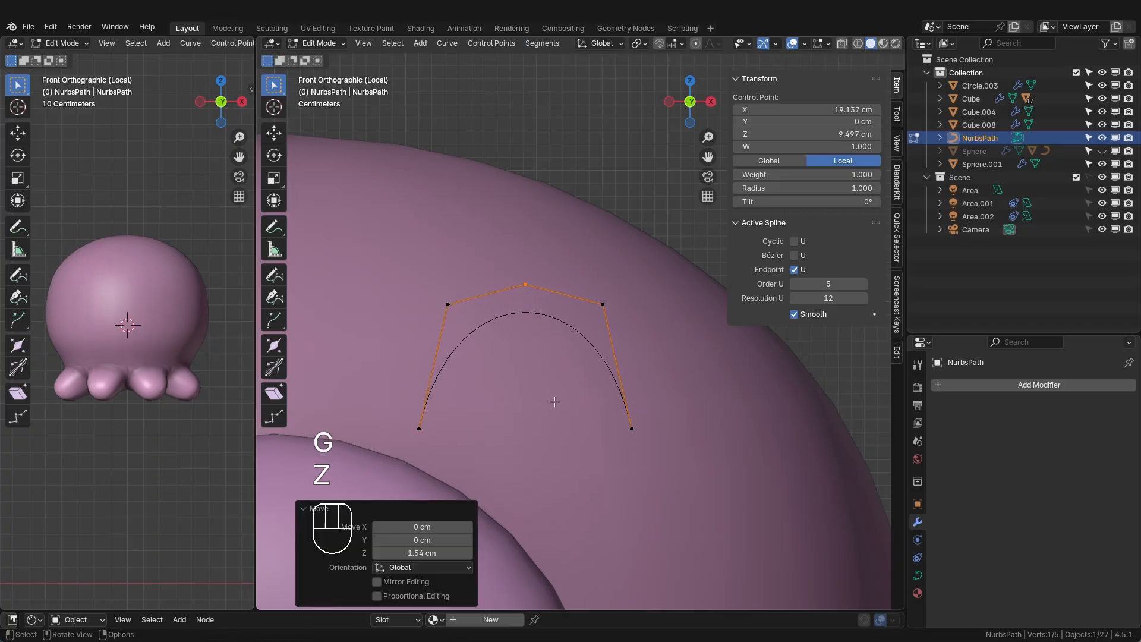
left_click(498, 287)
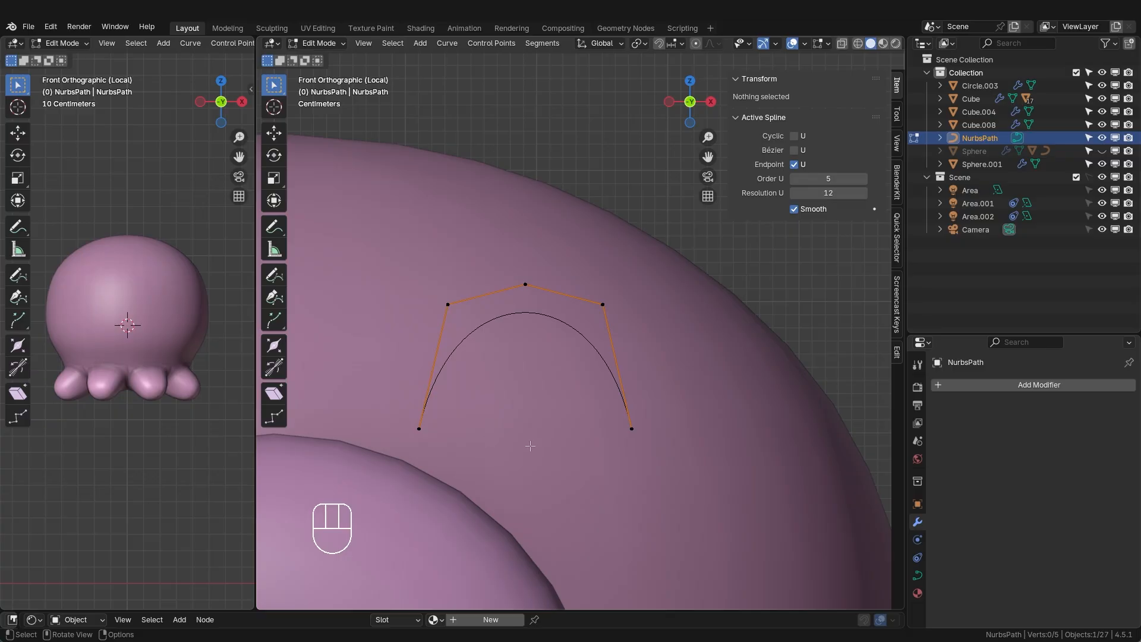
- Give the arched path a round bevel with a depth of 2.2 cm
scroll(530, 446, "down", 3)
left_click(917, 576)
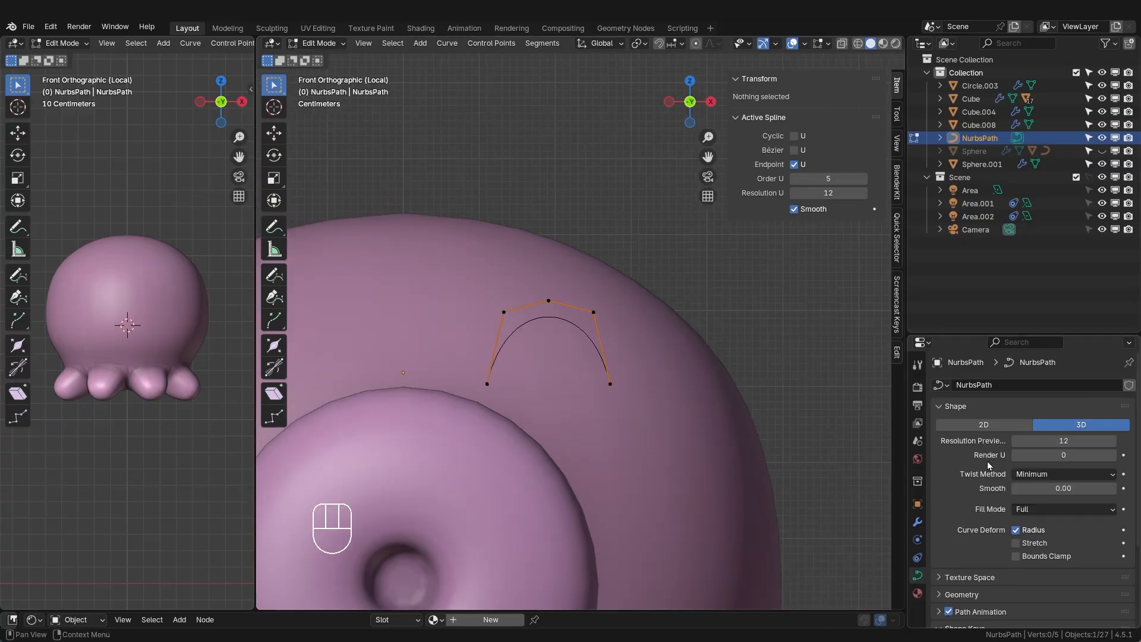
scroll(983, 489, "down", 4)
left_click(968, 491)
scroll(967, 491, "down", 3)
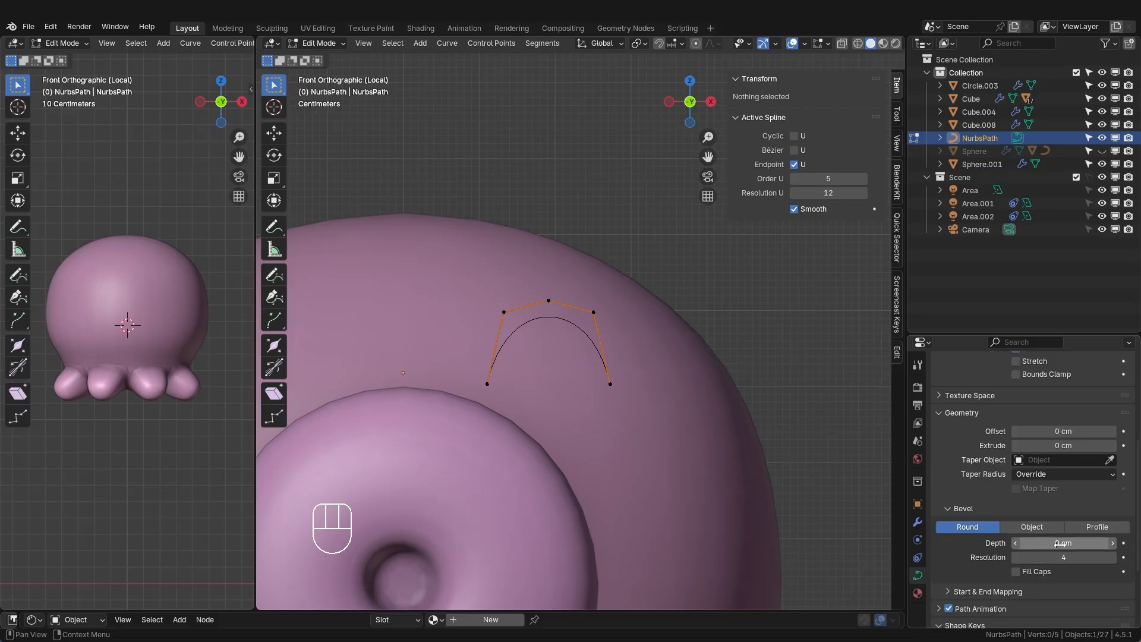
left_click_drag(1047, 543, 1082, 543, "shift")
middle_click_drag(723, 501, 545, 397)
middle_click_drag(564, 366, 543, 338)
scroll(595, 389, "up", 1)
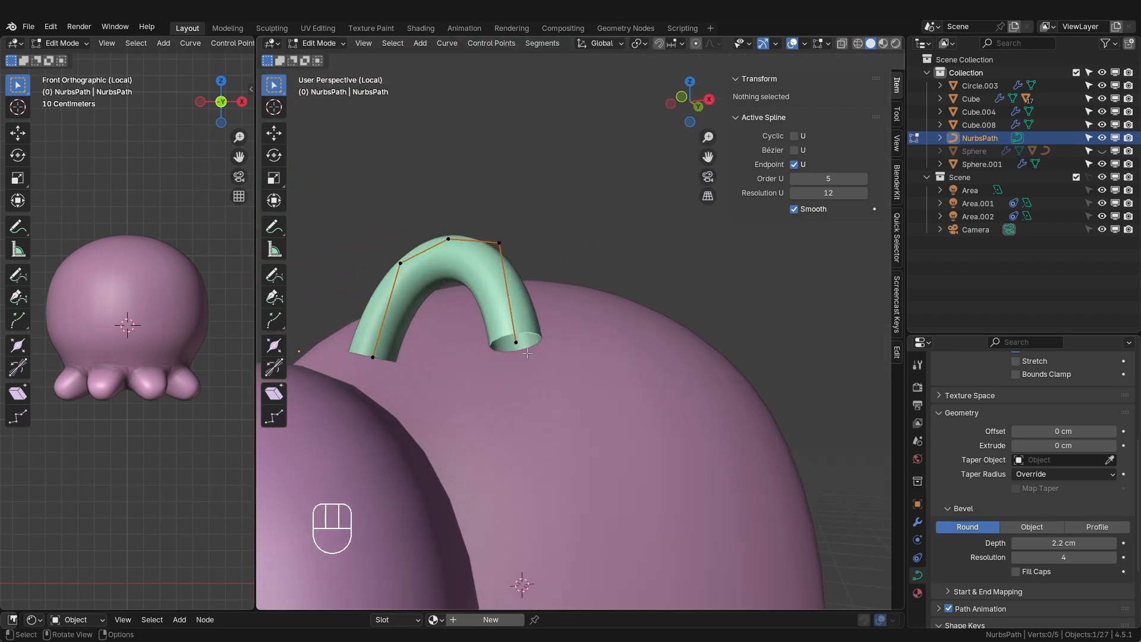
scroll(536, 346, "down", 4)
scroll(529, 363, "up", 2)
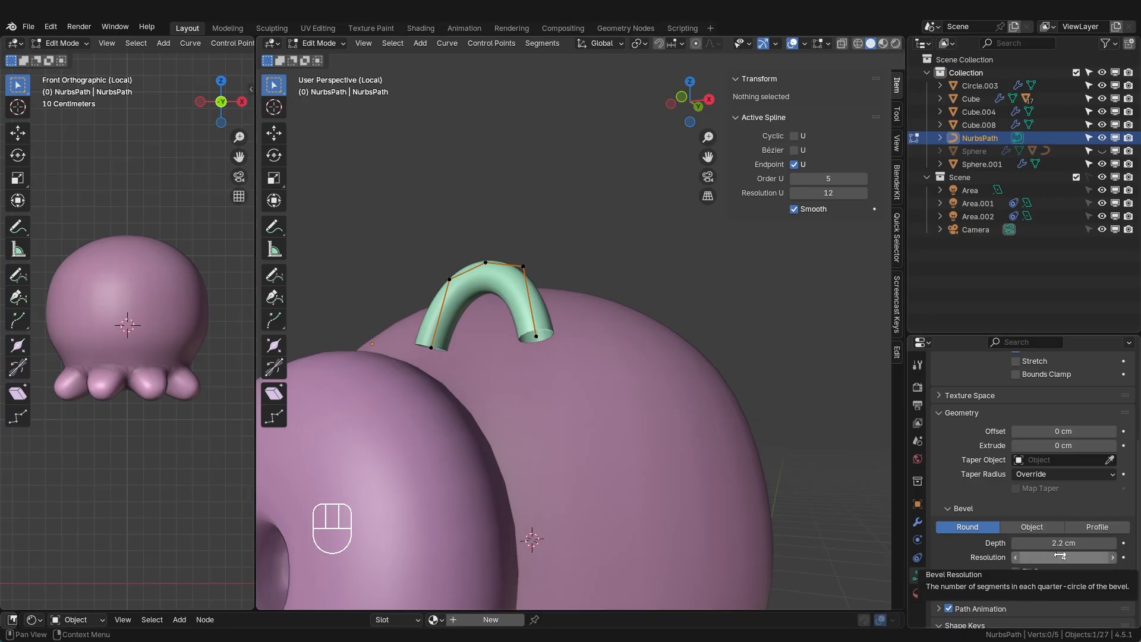
- Set the path's bevel resolution to 1 and enable Fill Caps to close the tube's ends
left_click(1016, 558)
left_click(1016, 558)
left_click(1016, 558)
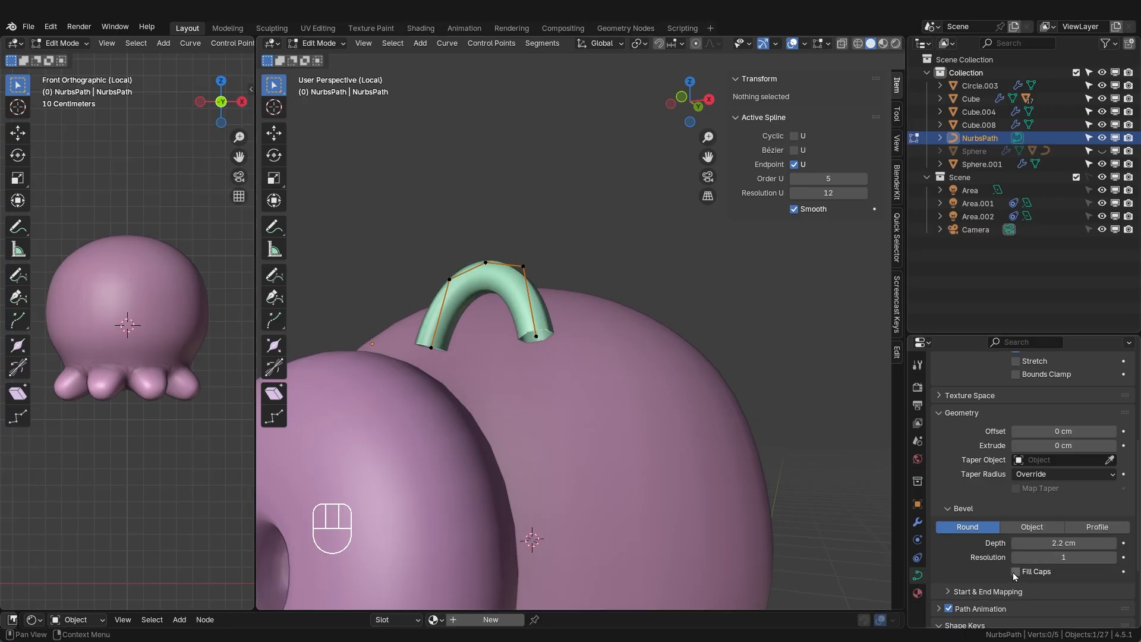
left_click(1016, 572)
middle_click_drag(523, 333, 518, 268)
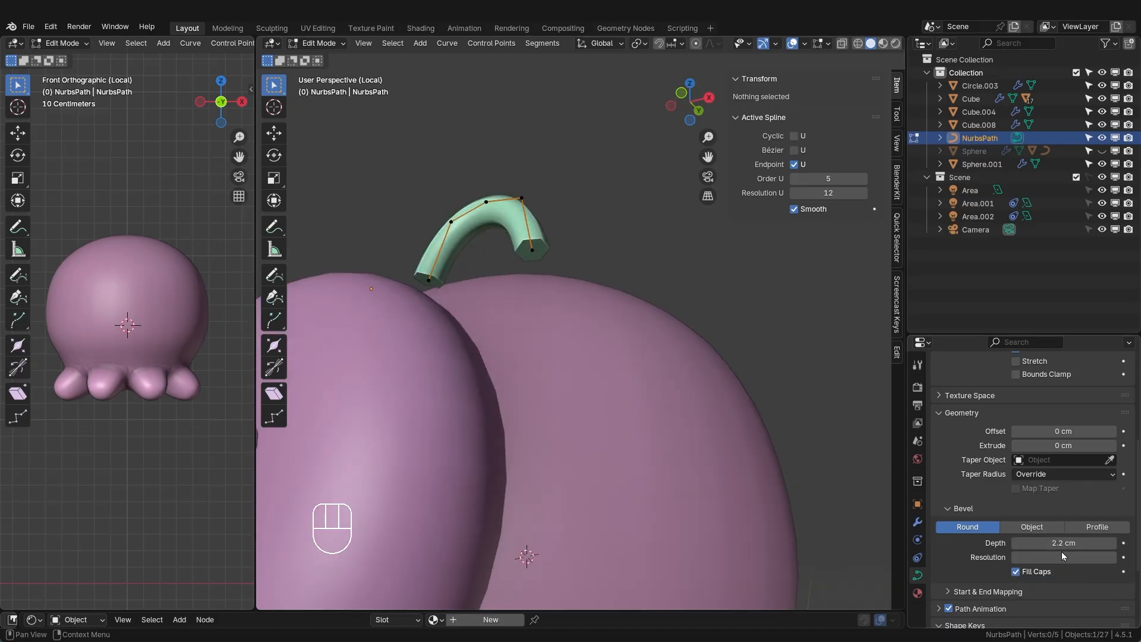
middle_click_drag(660, 326, 695, 375, "shift")
- Try a bevel resolution of 4 on the capped tube and return it to 1
left_click(1112, 559)
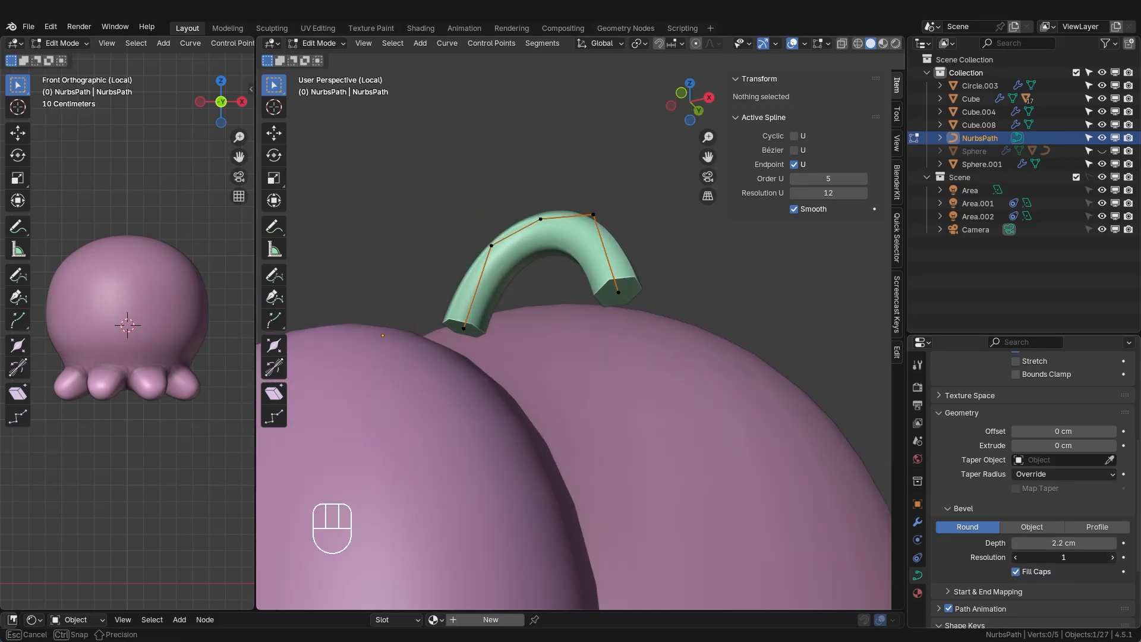
left_click(1113, 559)
left_click(1113, 559)
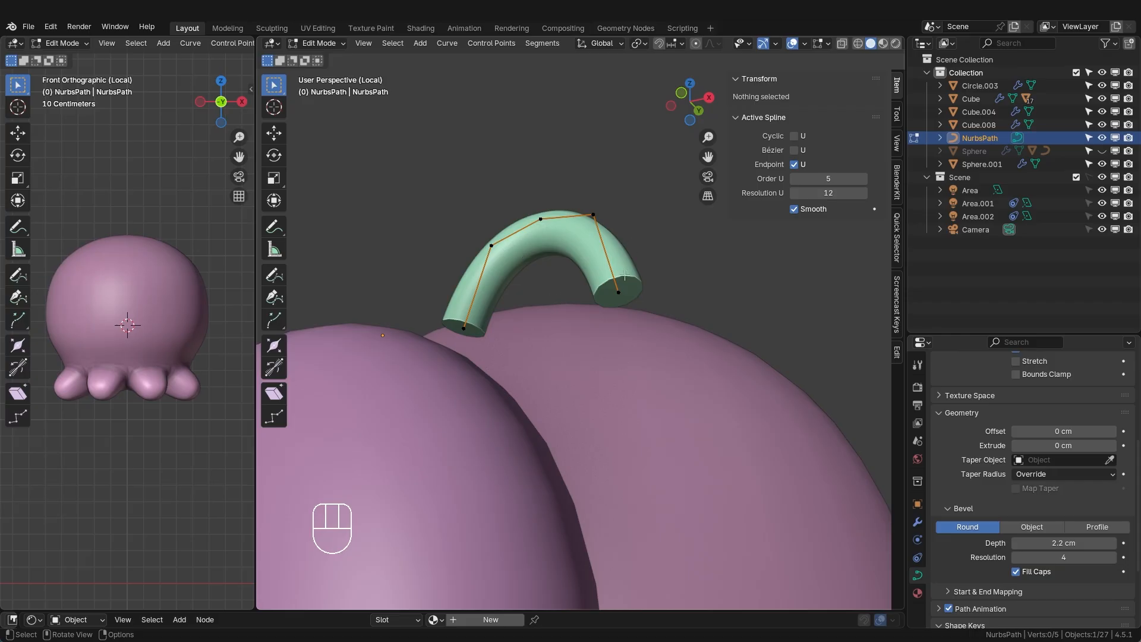
left_click(1016, 557)
left_click(1016, 557)
left_click(1017, 557)
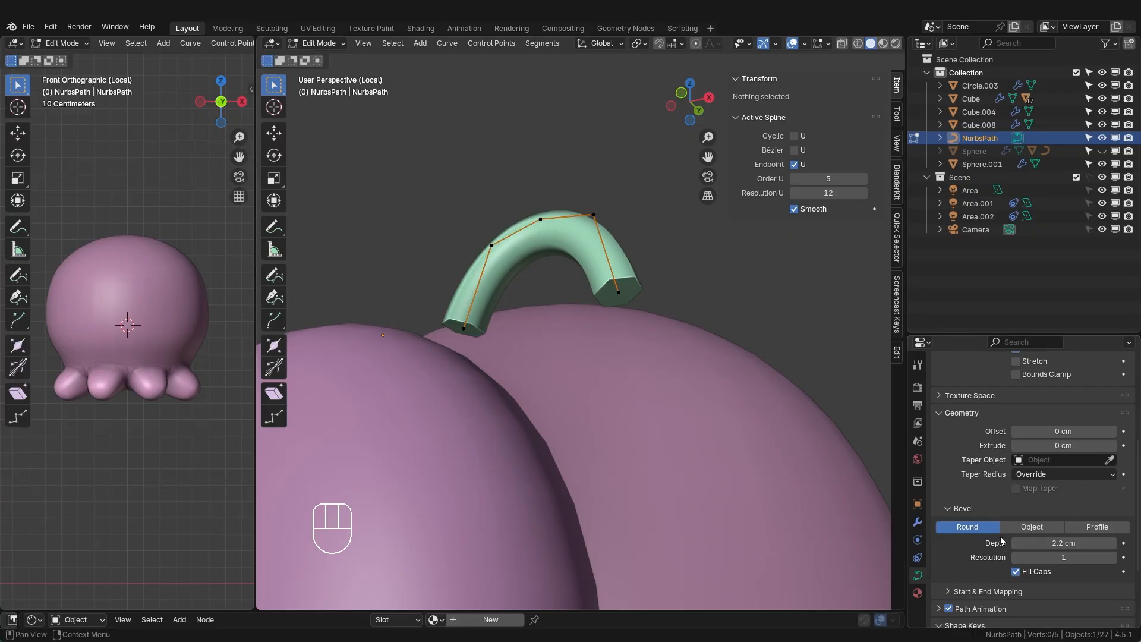
- Widen the properties editor and bring the curve's shape resolution settings into view
scroll(1092, 578, "up", 6)
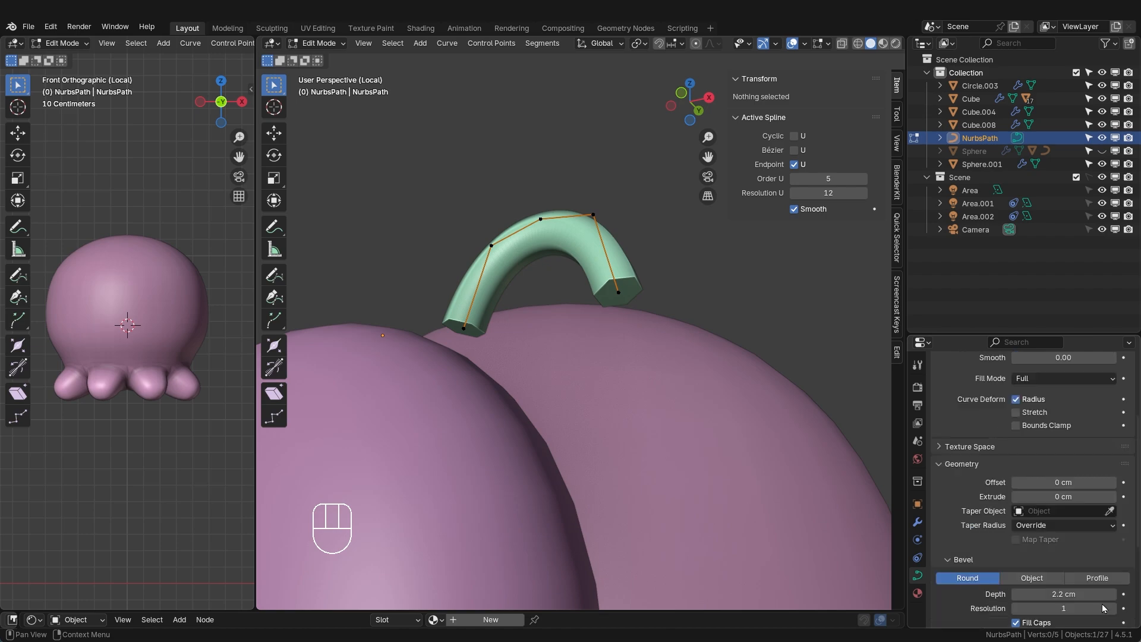
scroll(1095, 585, "down", 6)
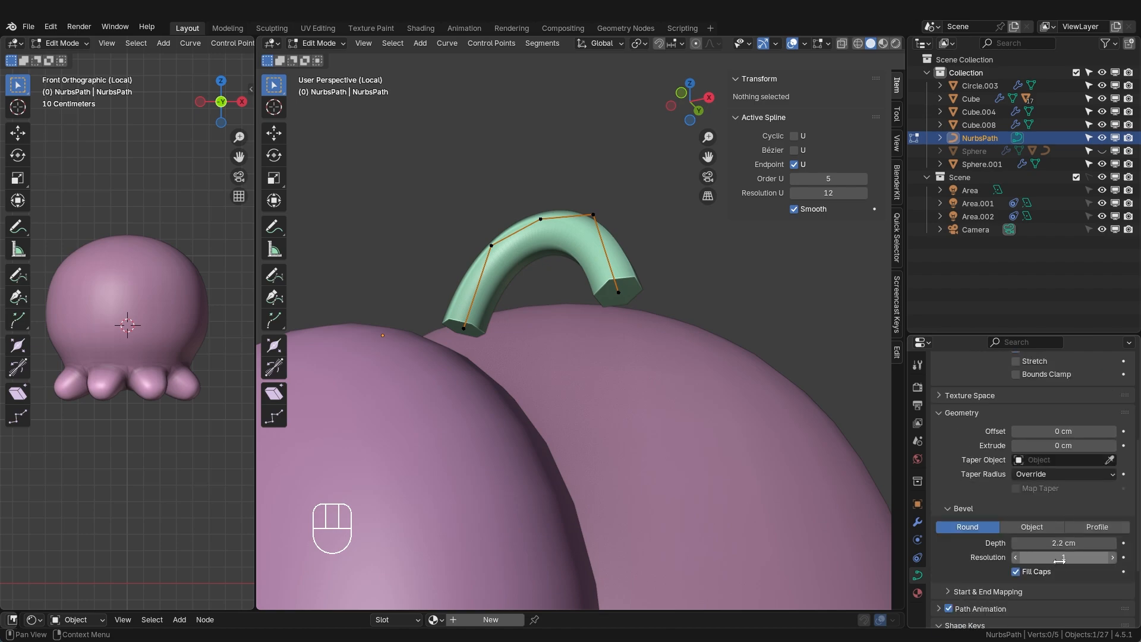
scroll(1064, 573, "up", 6)
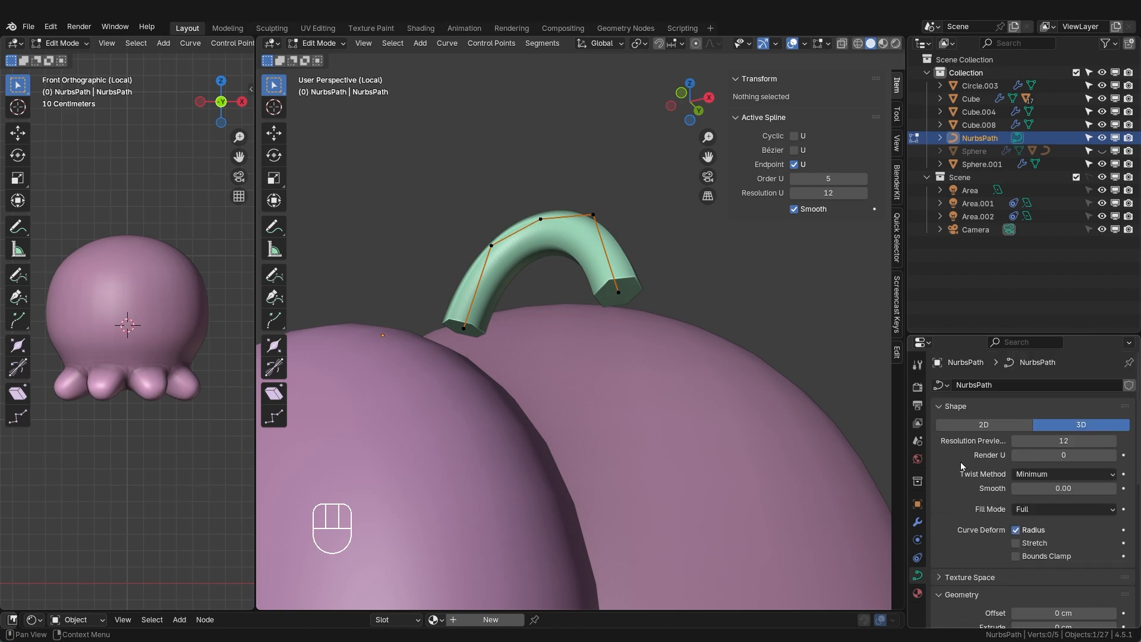
left_click_drag(906, 461, 860, 454)
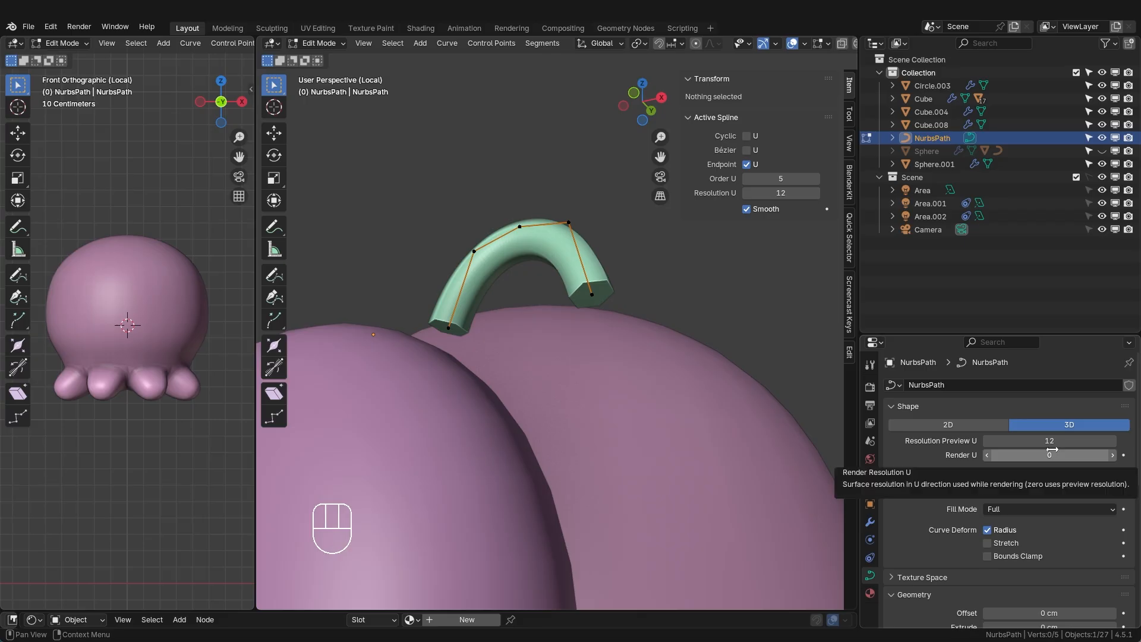
scroll(731, 381, "up", 2)
middle_click_drag(725, 378, 715, 384)
scroll(1027, 517, "down", 6)
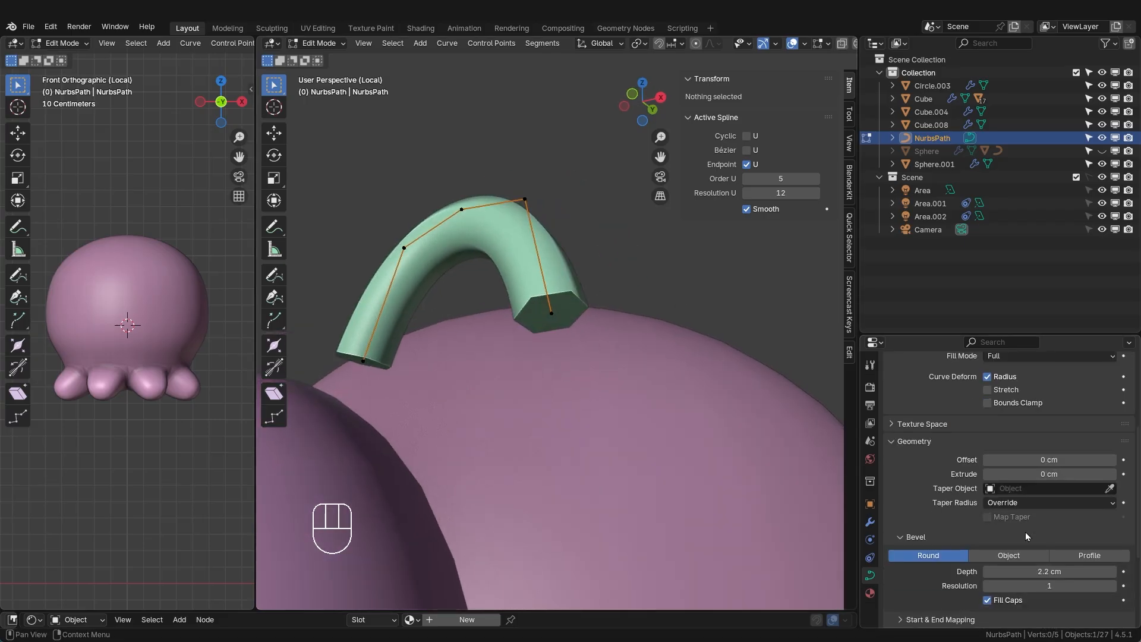
scroll(1027, 572, "up", 4)
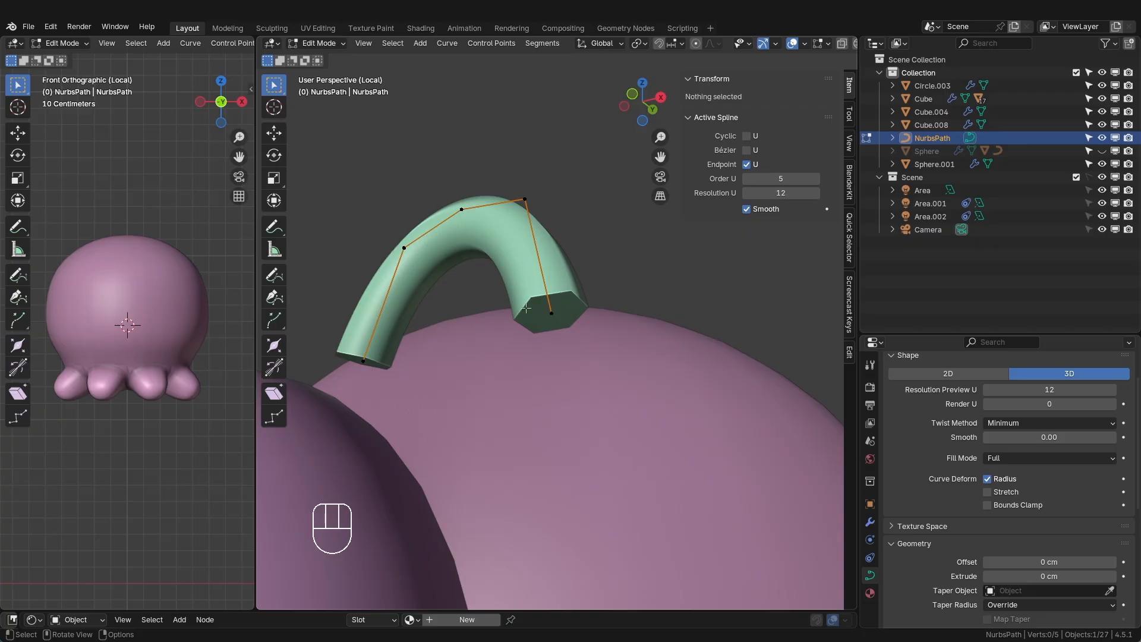
scroll(1052, 434, "up", 2)
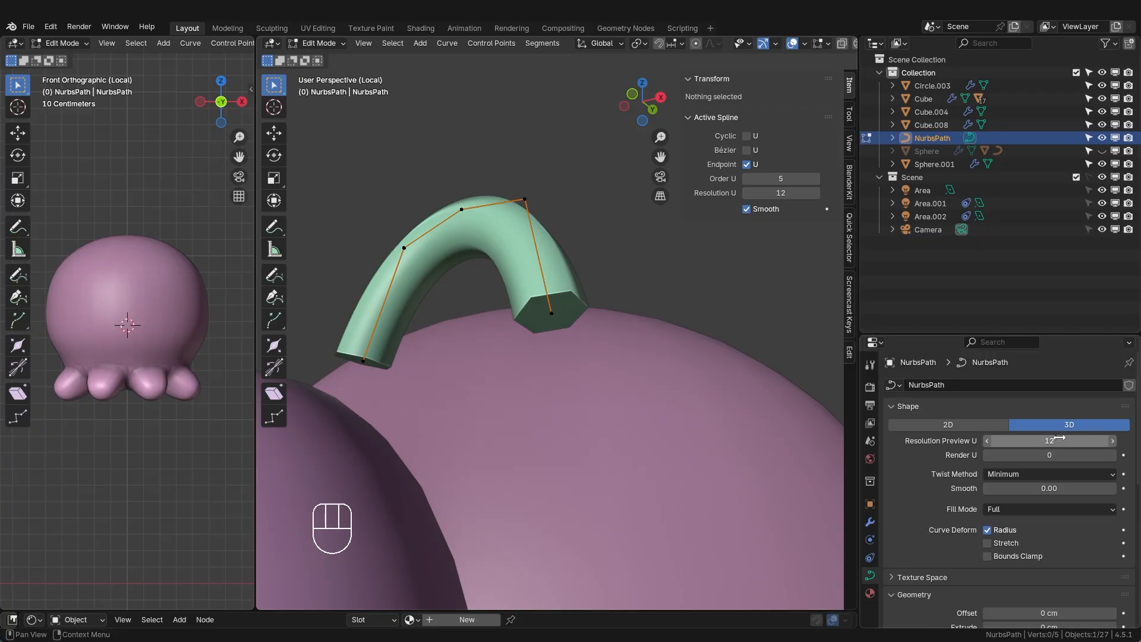
- Reduce the path's Resolution Preview U to 1, and raise it to 3
left_click(990, 443)
left_click(989, 443)
left_click(989, 443)
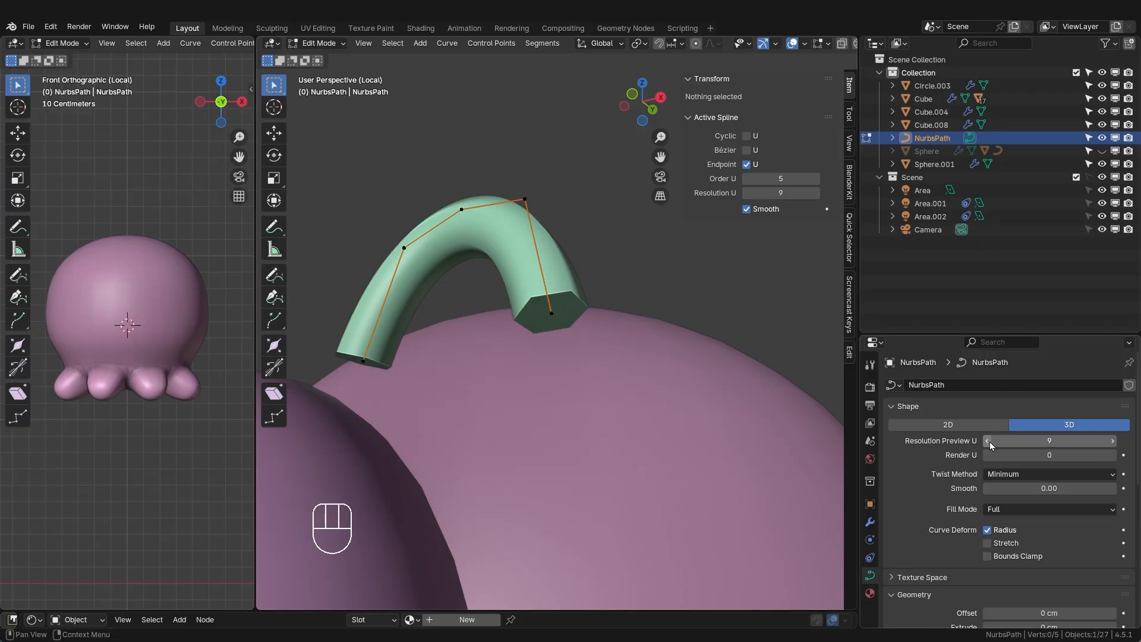
left_click(990, 443)
left_click(990, 443)
left_click(990, 443)
left_click(989, 443)
left_click(990, 443)
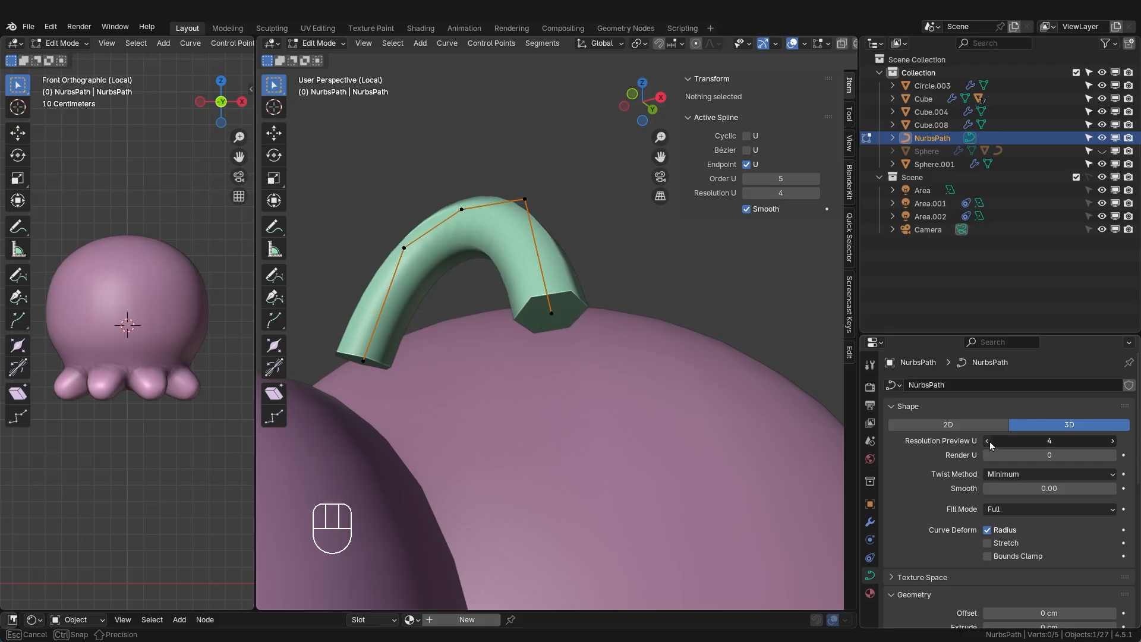
left_click(990, 443)
left_click(990, 443)
left_click(990, 442)
middle_click_drag(575, 489, 610, 499)
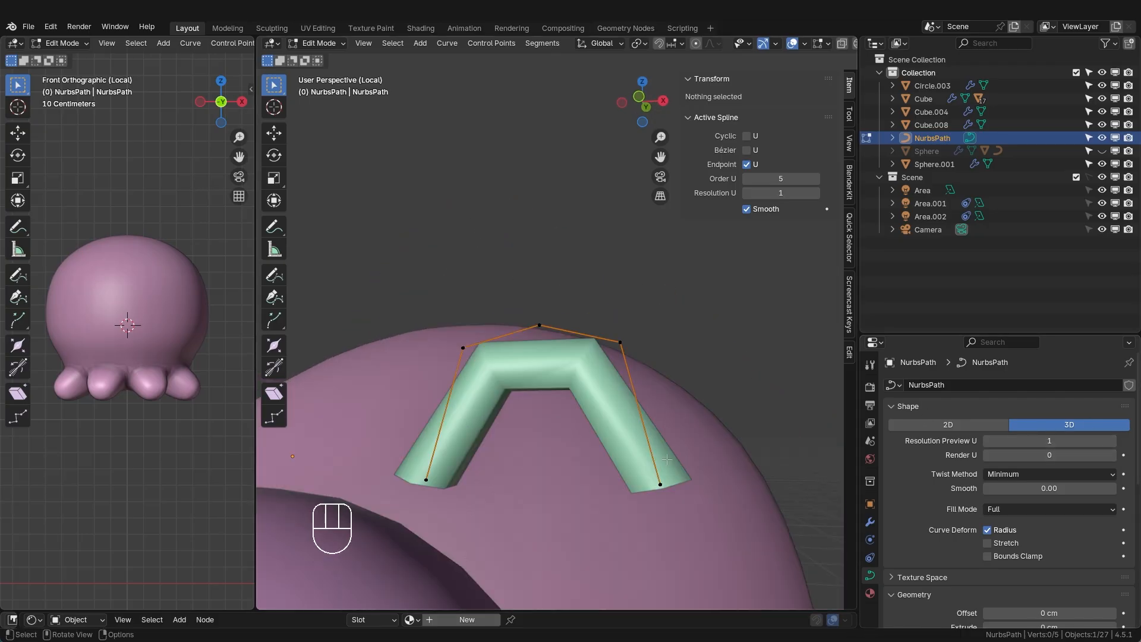
left_click(1112, 443)
left_click(1113, 443)
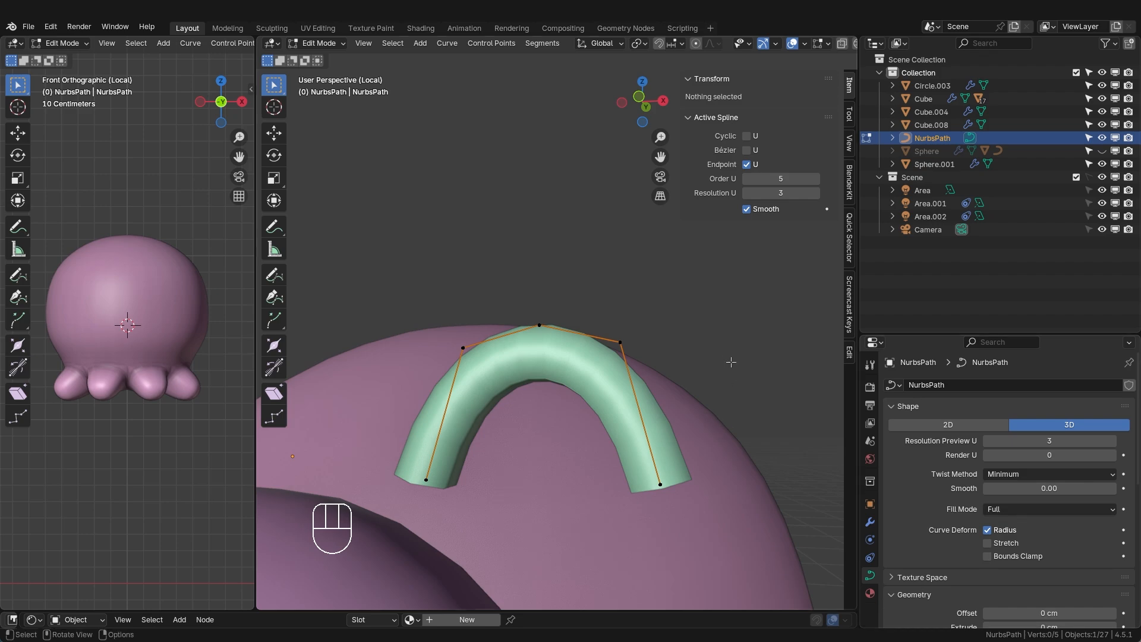
- Return to Object Mode and give the arched tube a level 2 subdivision
key("Tab")
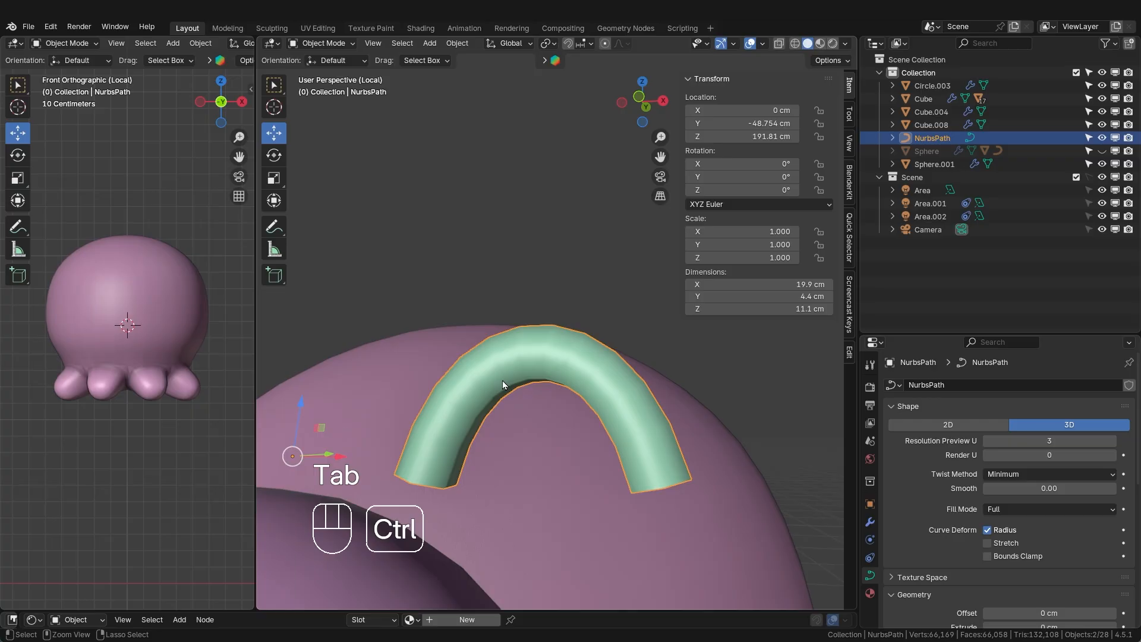
key("ctrl+2")
middle_click_drag(705, 464, 535, 440)
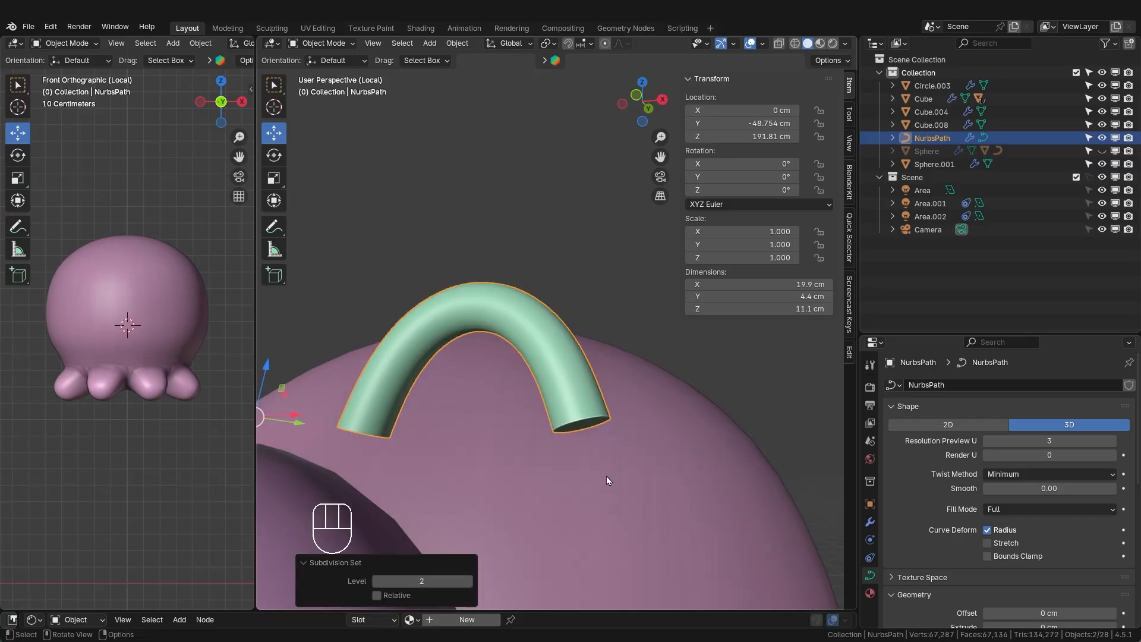
- Add a Weld modifier to the arched tube
left_click(870, 522)
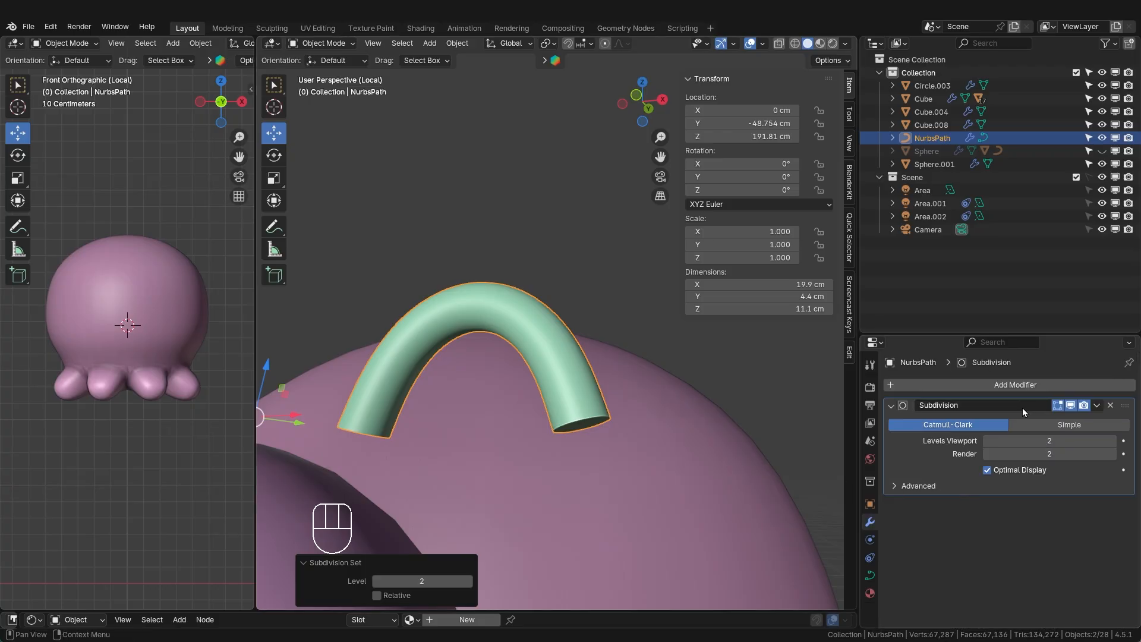
left_click(1031, 387)
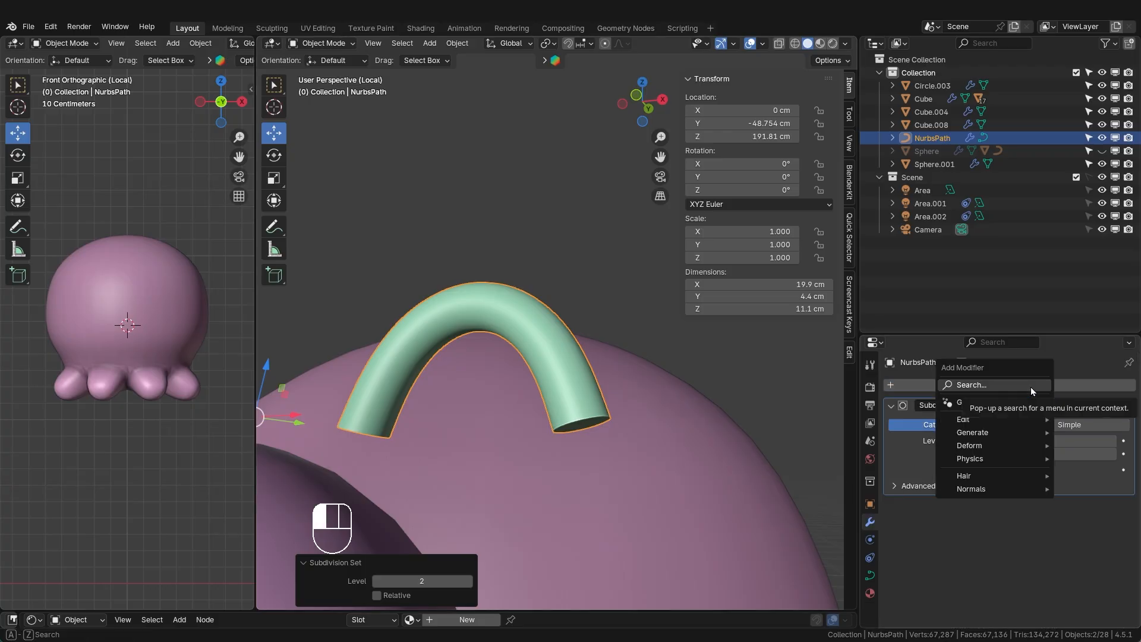
left_click(1031, 385)
type("weld")
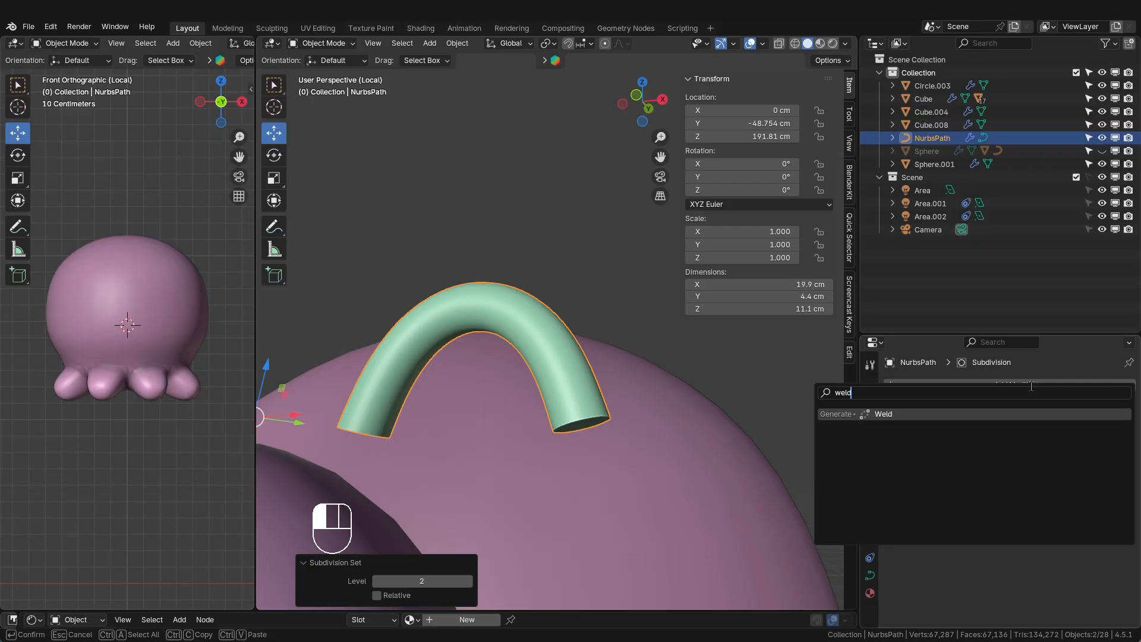
left_click(1072, 412)
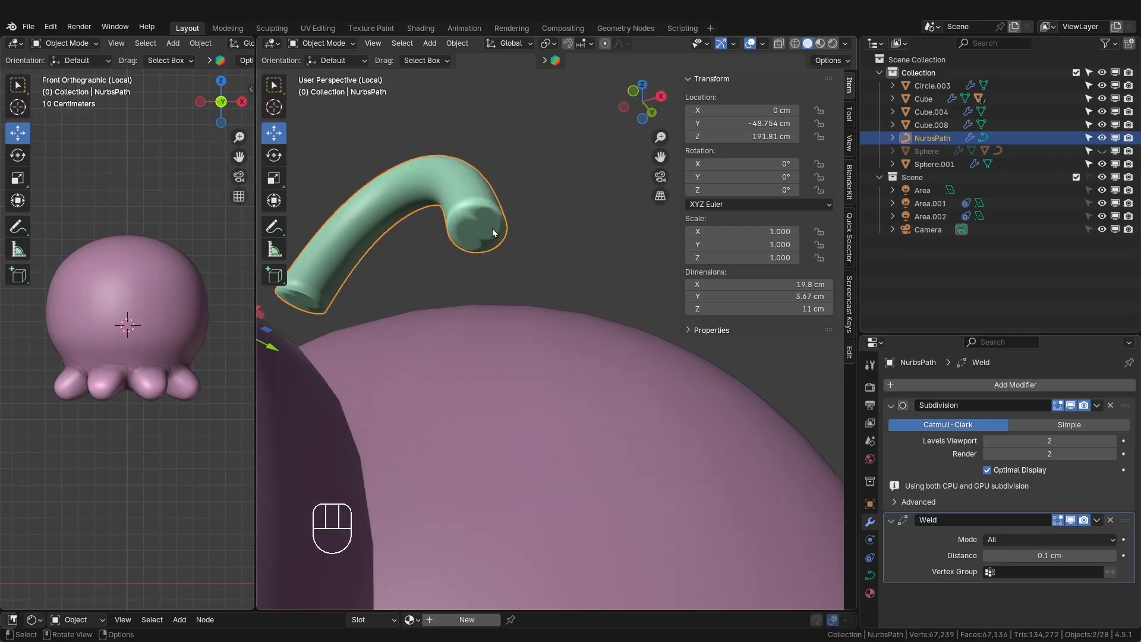
middle_click_drag(492, 228, 580, 405, "shift")
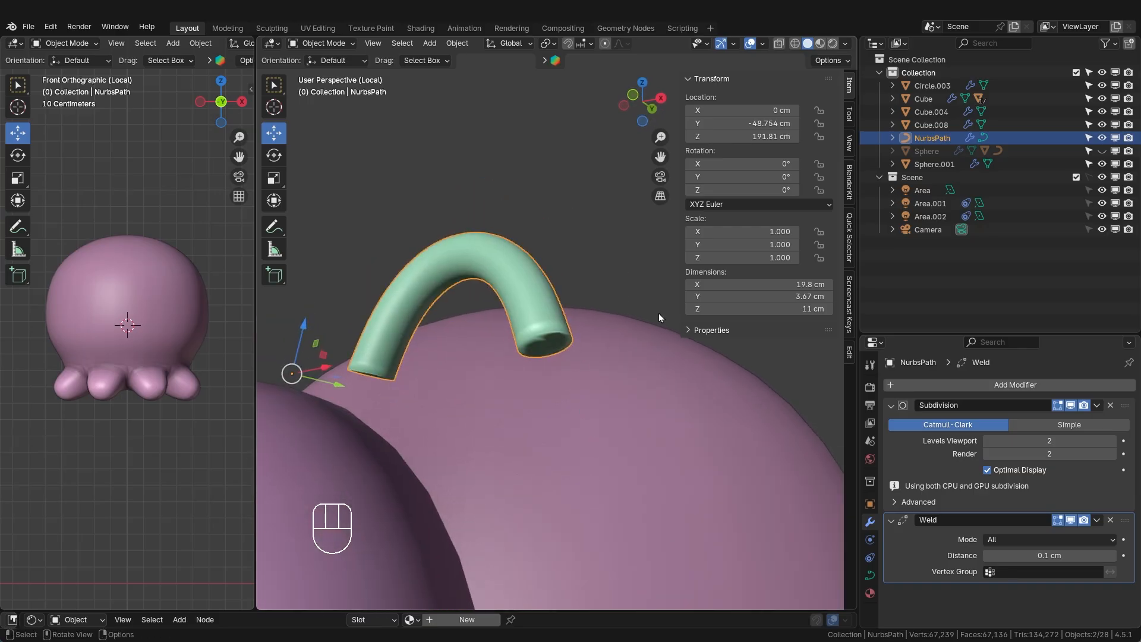
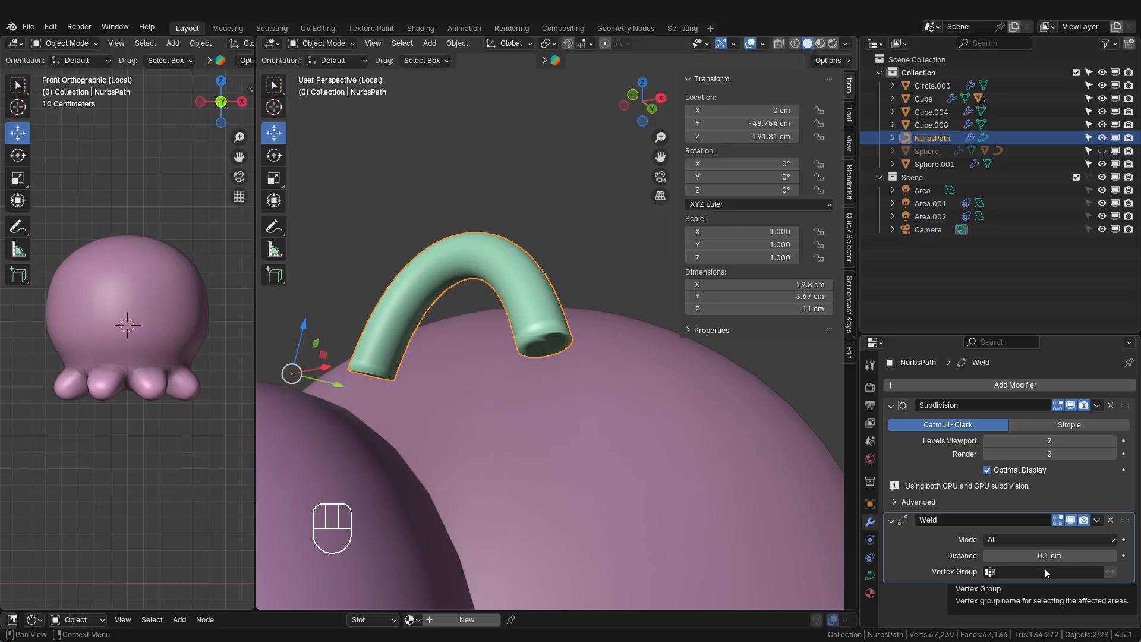
- Move the Weld modifier above Subdivision in the arched tube's modifier stack
left_click_drag(1136, 524, 1134, 374)
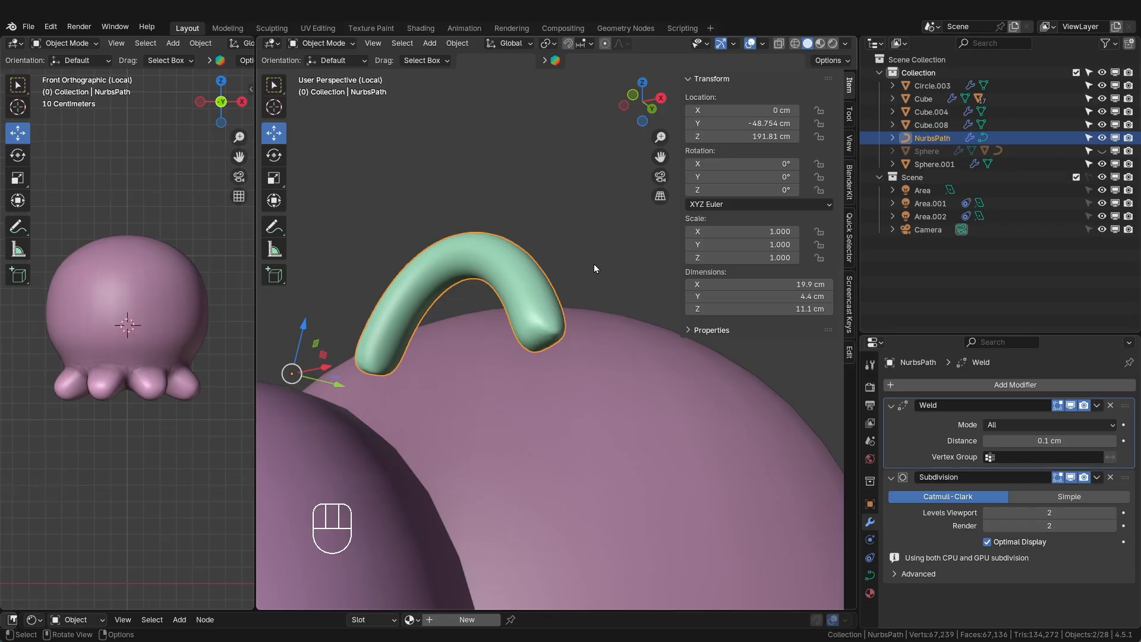
middle_click_drag(579, 357, 587, 386)
scroll(575, 376, "down", 4)
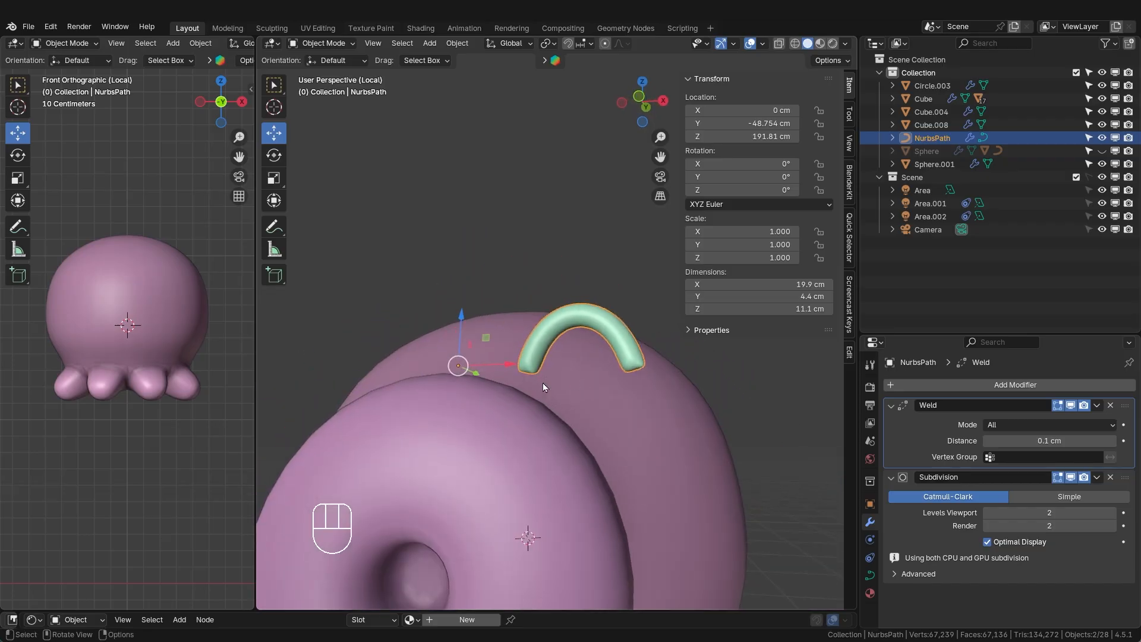
- Shift the arched tube along Y toward the head's surface, to about Y -42.24 cm
scroll(636, 380, "up", 2)
middle_click_drag(629, 126, 518, 247)
scroll(506, 297, "down", 4)
left_click_drag(483, 376, 511, 368)
left_click_drag(512, 368, 518, 364)
left_click_drag(475, 358, 456, 377)
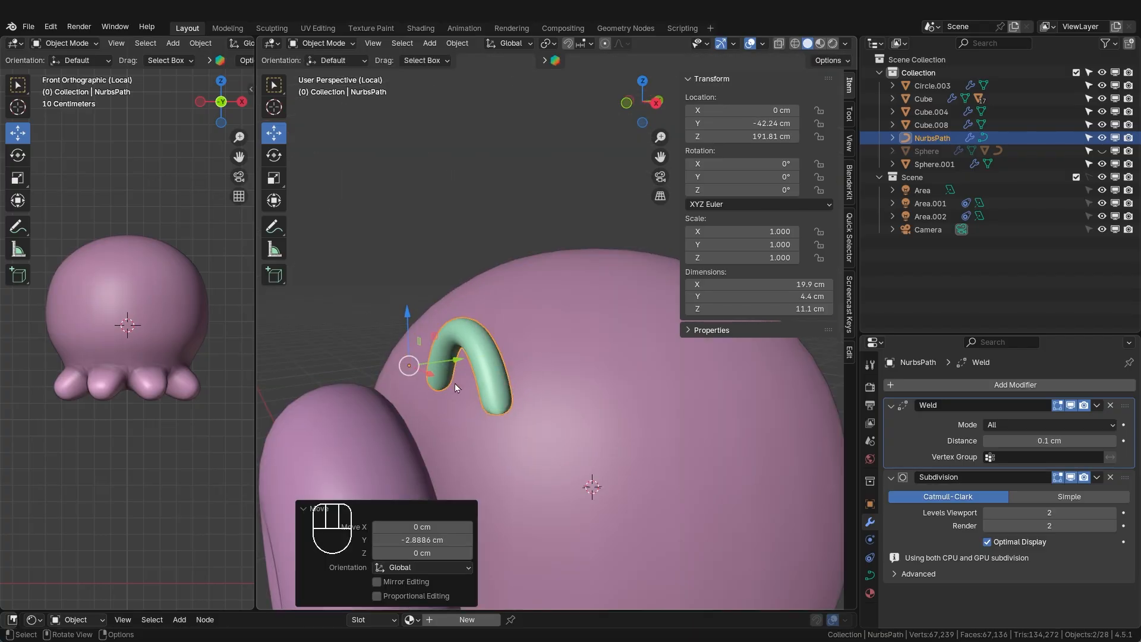
- In Edit Mode, lower the arched tube's three upper control points about 0.67 cm and shift them slightly toward the head along Y
middle_click_drag(455, 385, 485, 269)
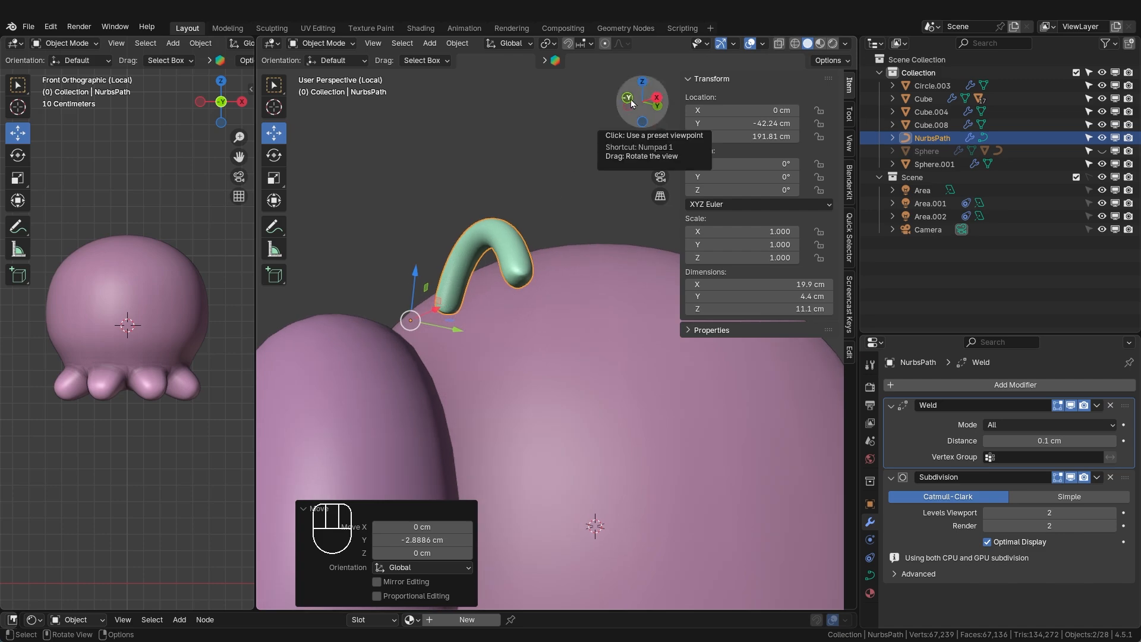
key("Tab")
middle_click_drag(541, 320, 600, 349)
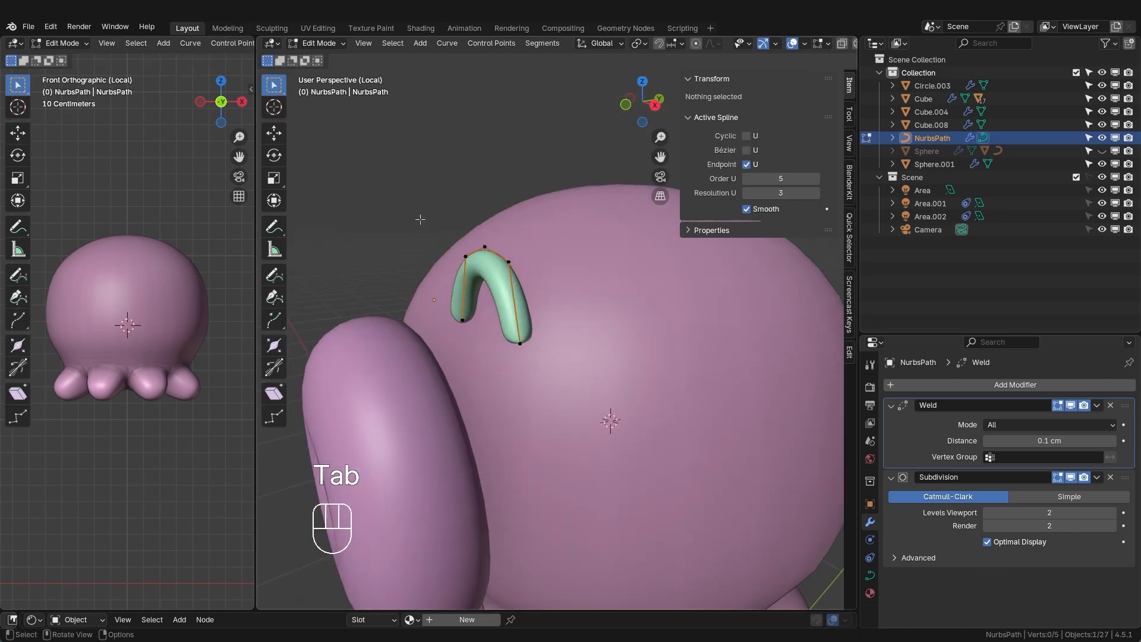
left_click_drag(420, 220, 553, 267)
left_click(274, 133)
middle_click_drag(553, 267, 533, 257)
left_click_drag(464, 189, 464, 195)
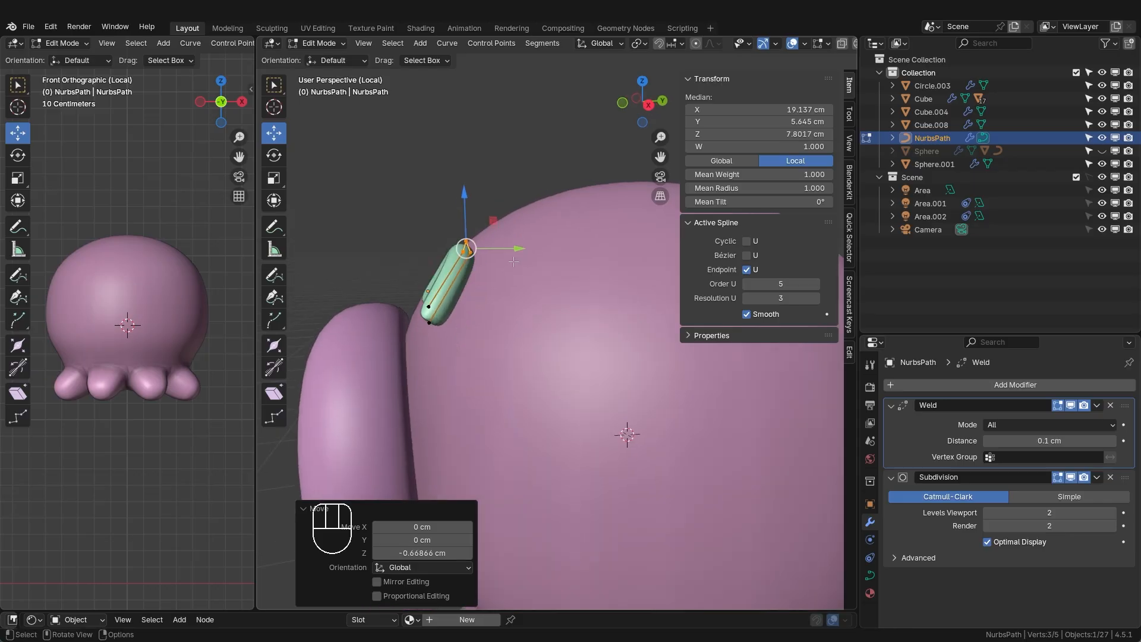
left_click(440, 214)
- Push the arched tube's outer end control point toward the head along Y
left_click(430, 322)
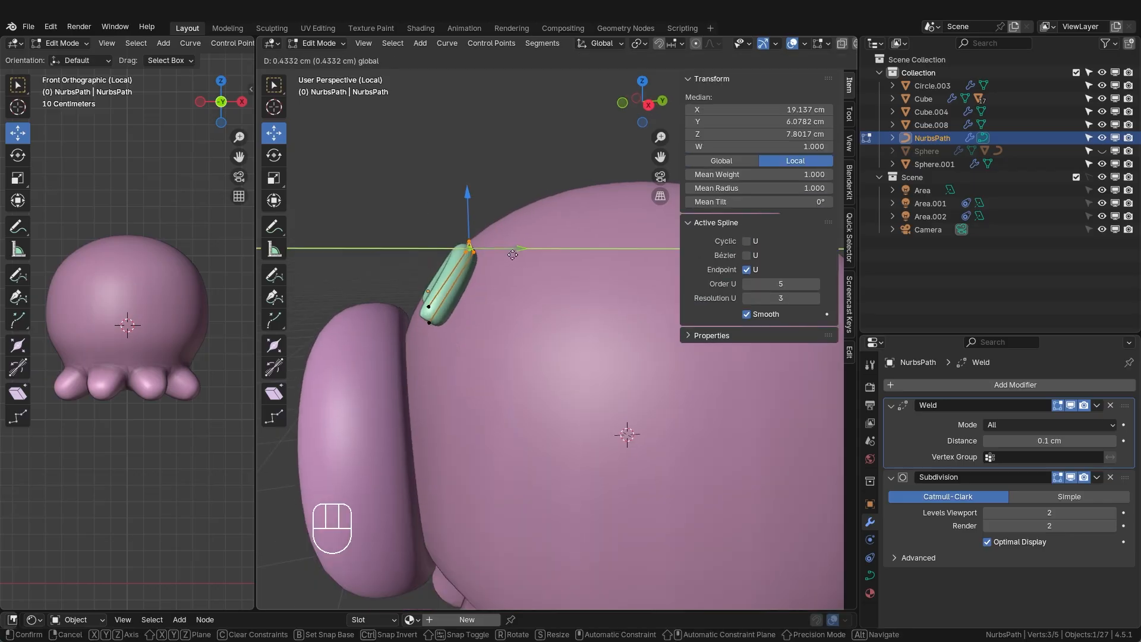
left_click_drag(478, 325, 494, 326)
middle_click_drag(495, 327, 491, 356)
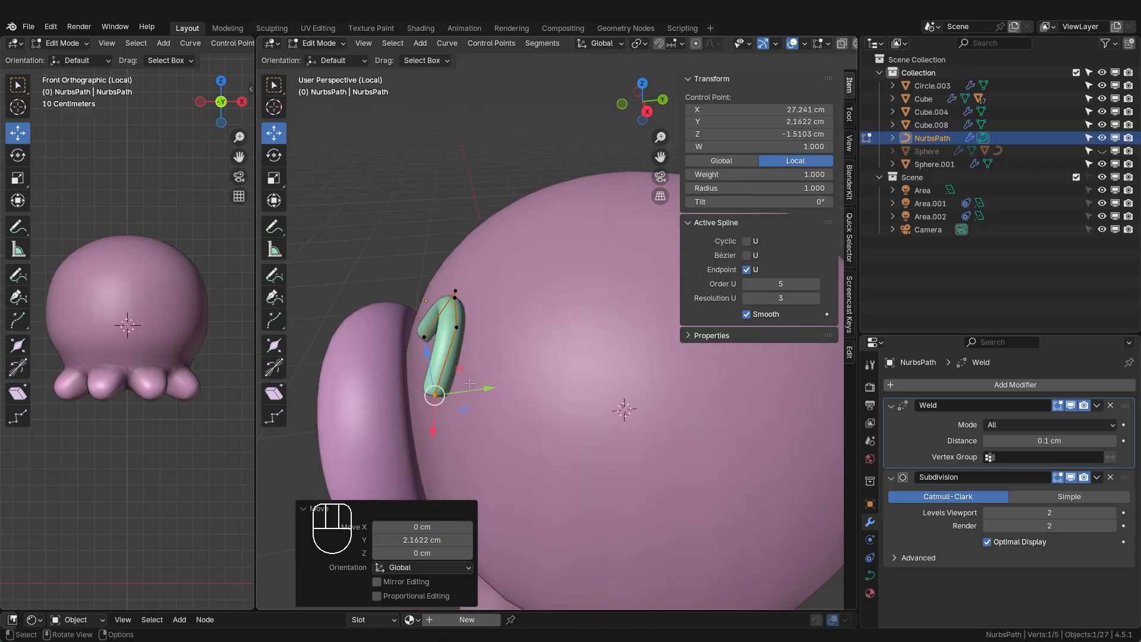
left_click_drag(476, 392, 514, 390)
middle_click_drag(514, 390, 518, 333)
left_click_drag(525, 248, 535, 251)
middle_click_drag(535, 251, 518, 258)
- Push the arch's outer upper control points toward the head along Y and nudge the outer end to about Y 5.86 cm
left_click_drag(397, 151, 502, 223)
left_click_drag(483, 217, 515, 242)
middle_click_drag(515, 243, 487, 333)
left_click(435, 357)
left_click_drag(476, 364, 478, 364)
middle_click_drag(478, 365, 453, 310)
left_click(409, 310)
left_click_drag(440, 325, 447, 328)
- Shift the arched tube's inner end control point slightly in under the arch along X and raise it along Z
middle_click_drag(447, 327, 466, 328)
left_click(394, 349)
middle_click_drag(394, 348, 600, 273)
scroll(545, 303, "down", 3)
key("ctrl+z")
left_click(642, 109)
scroll(555, 336, "up", 2)
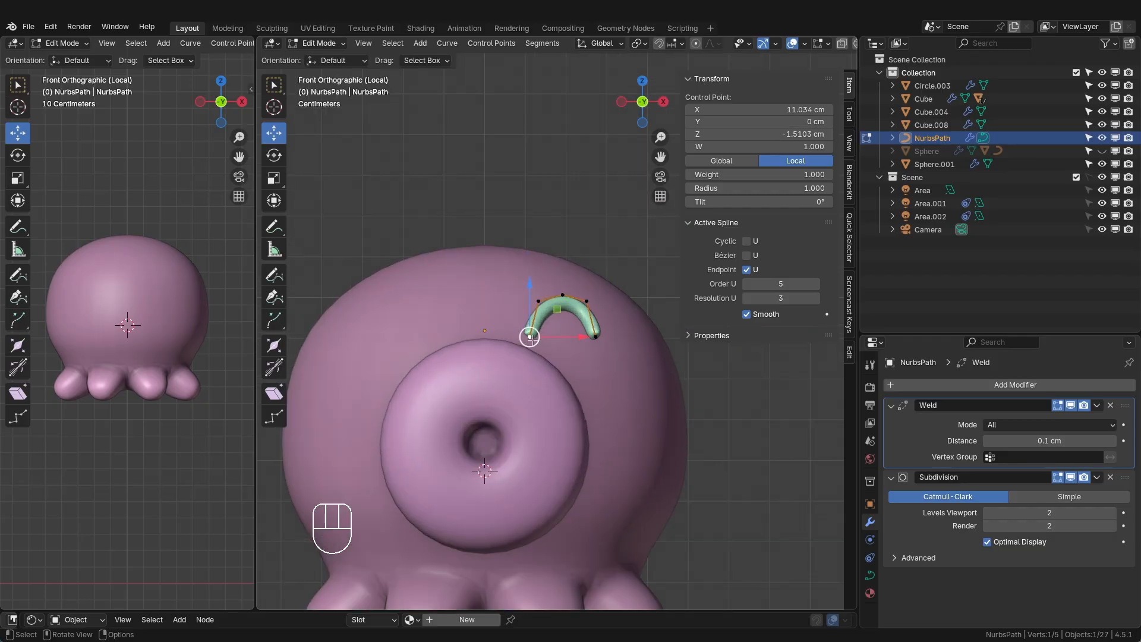
middle_click_drag(554, 336, 496, 350)
scroll(495, 342, "up", 2)
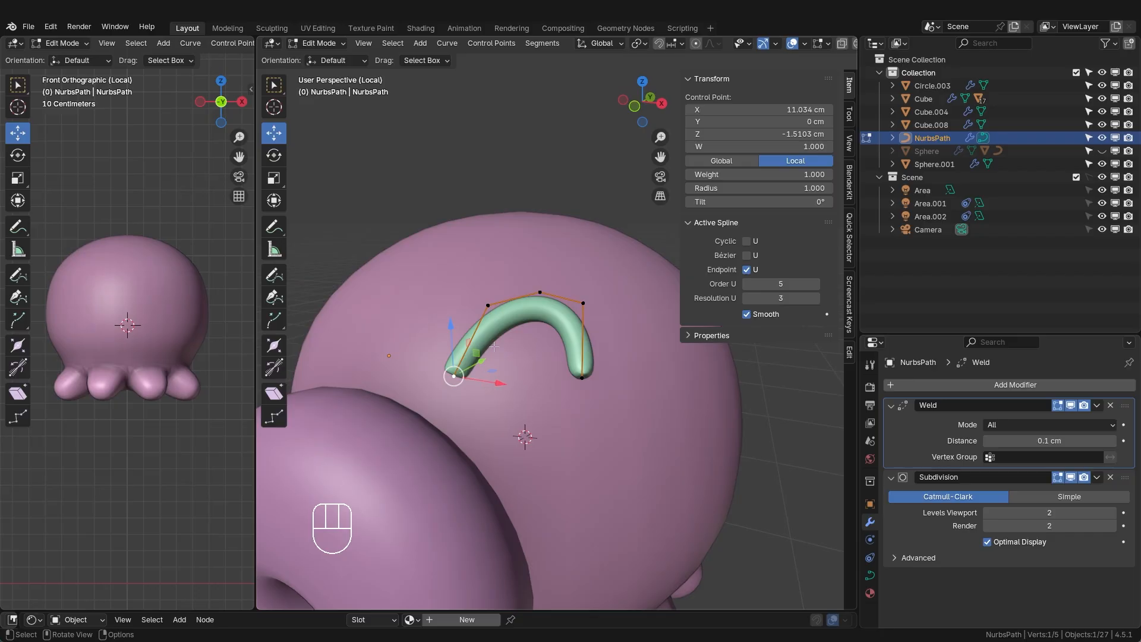
left_click_drag(453, 342, 510, 377)
left_click_drag(460, 318, 460, 314)
- Select the two control points of each leg of the arch and subdivide those segments with one cut
middle_click_drag(480, 358, 513, 372)
scroll(535, 369, "down", 4)
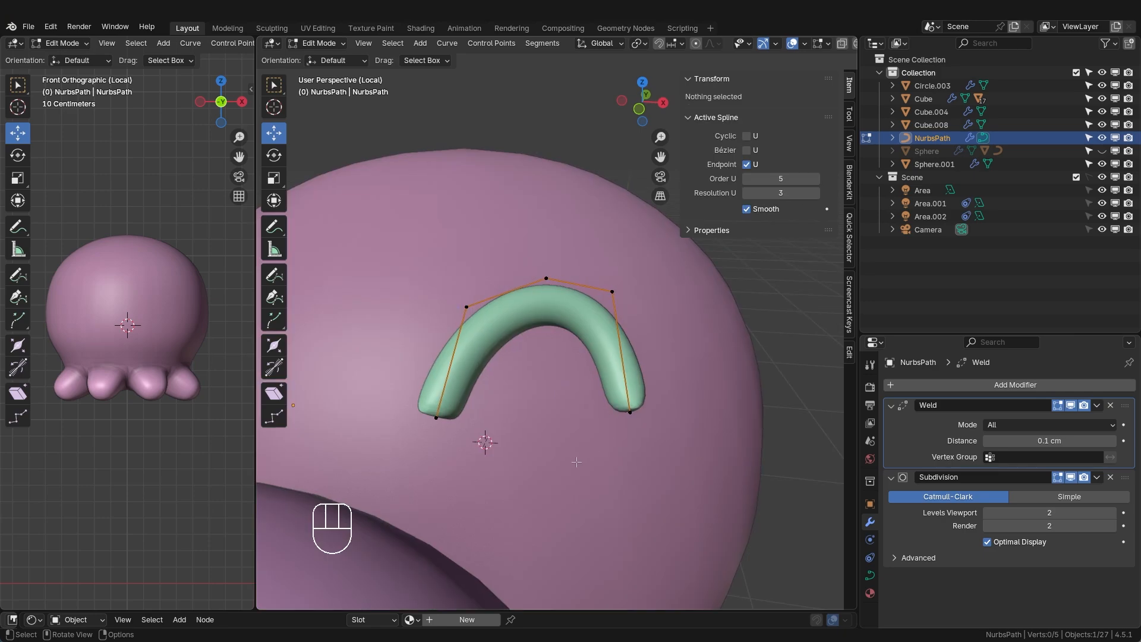
left_click(438, 419)
left_click(467, 307)
left_click(547, 278)
left_click(613, 291)
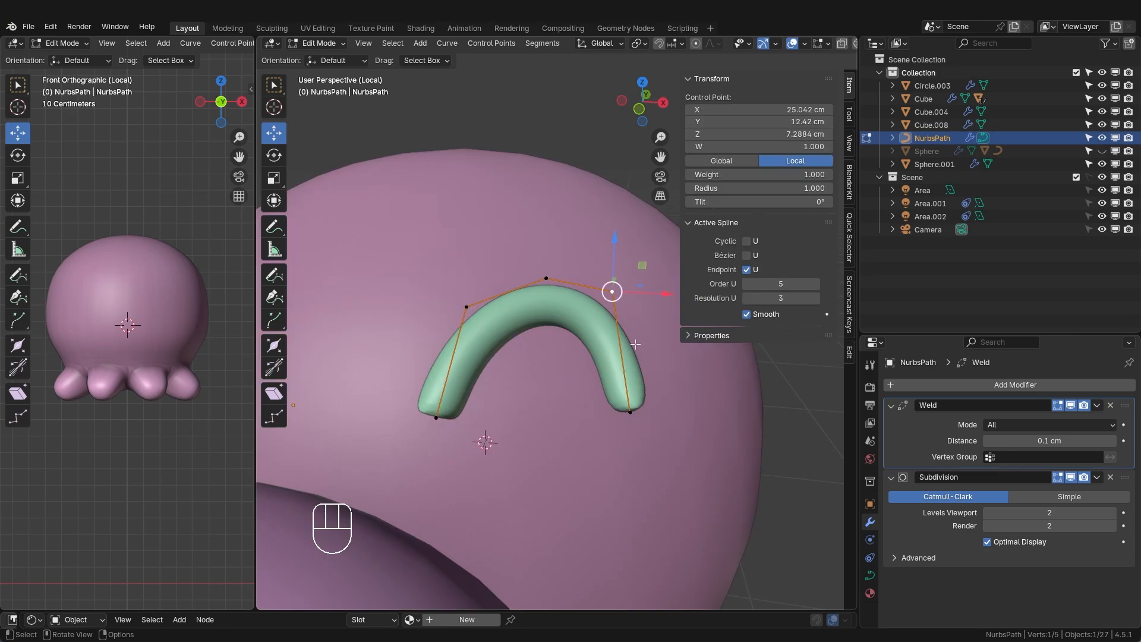
left_click(630, 412)
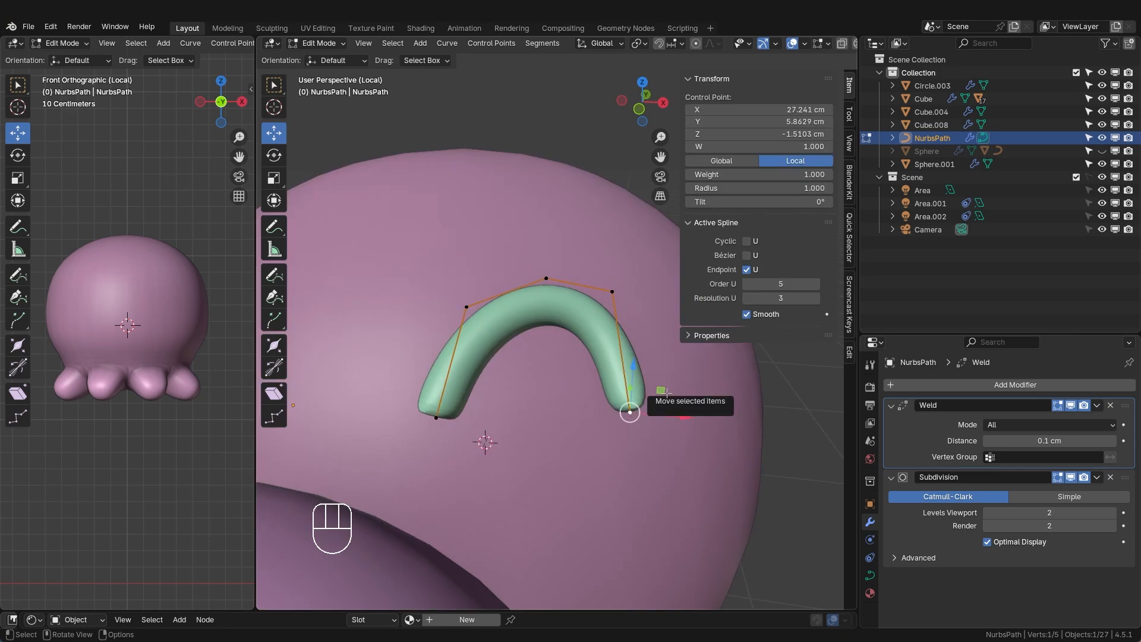
left_click_drag(395, 479, 501, 247)
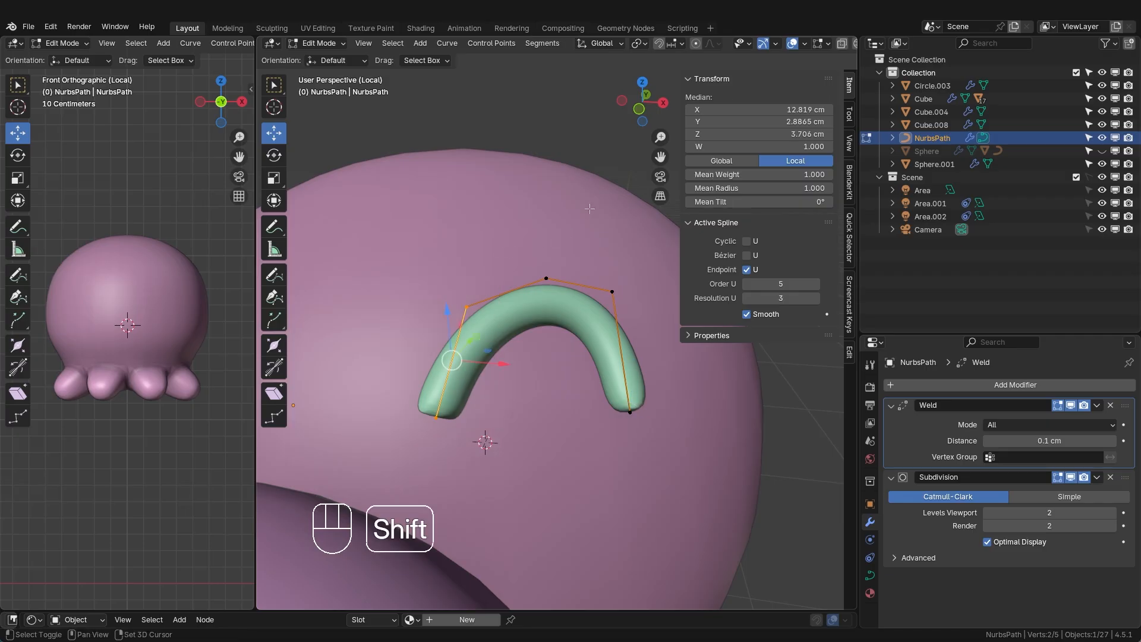
left_click_drag(591, 209, 786, 560, "shift")
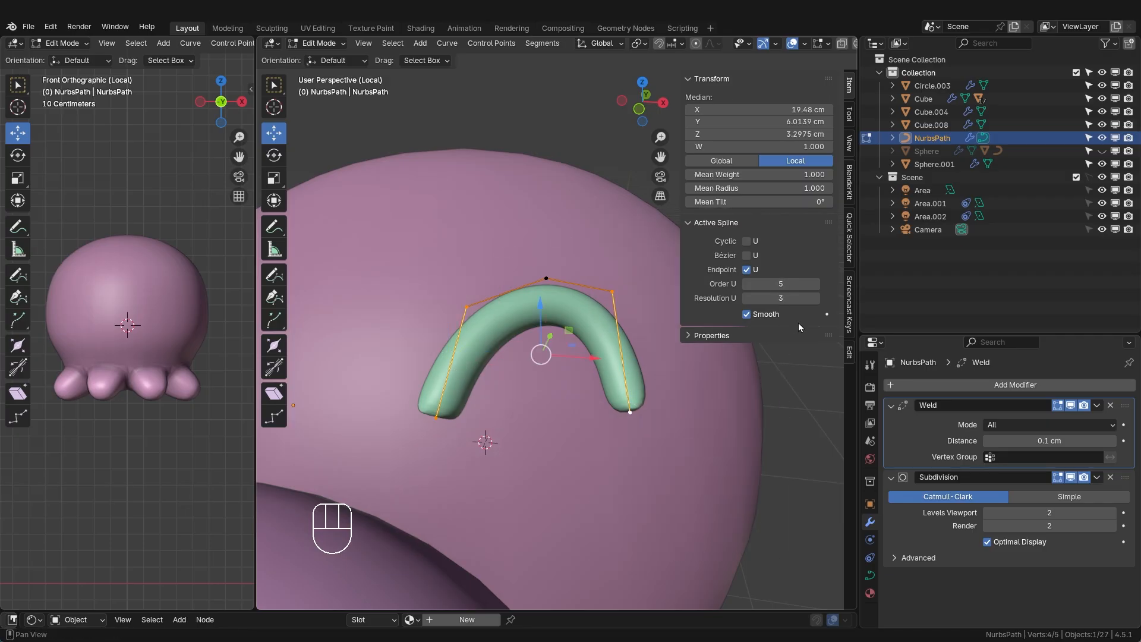
right_click(579, 350)
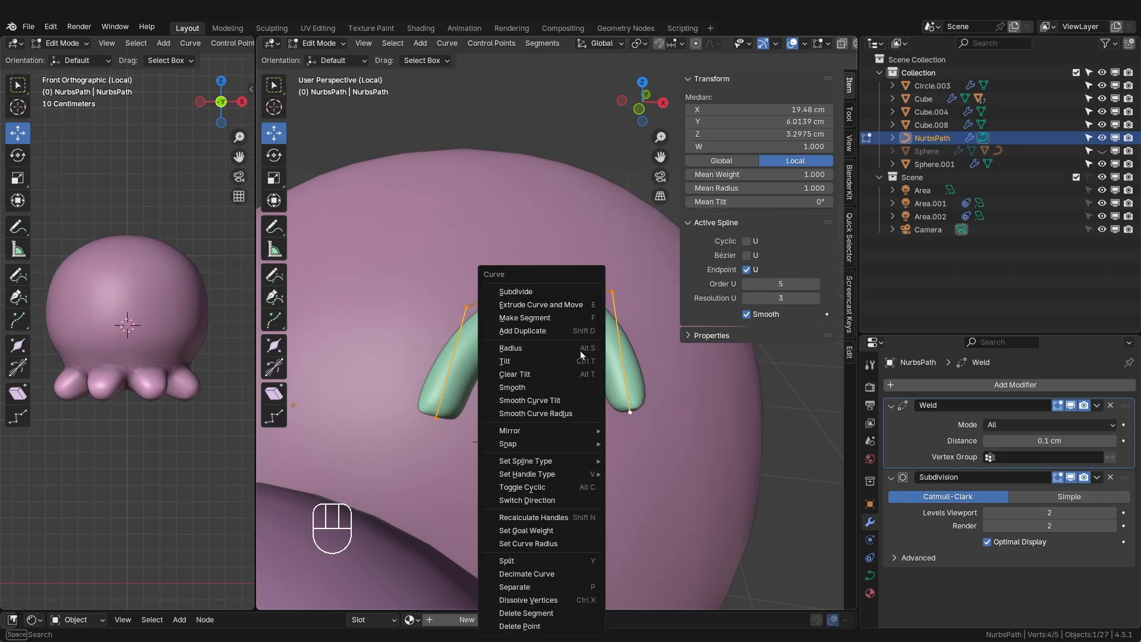
left_click(500, 291)
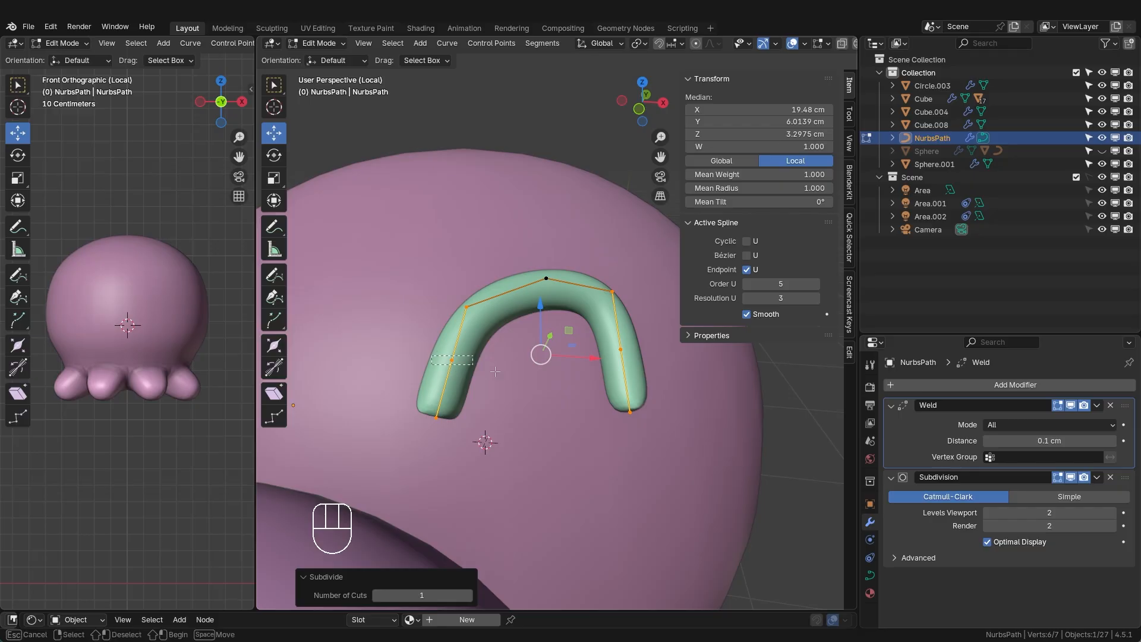
- Examine the new middle control points on both legs of the arch and the end points they belong to
left_click(453, 361)
left_click(466, 310)
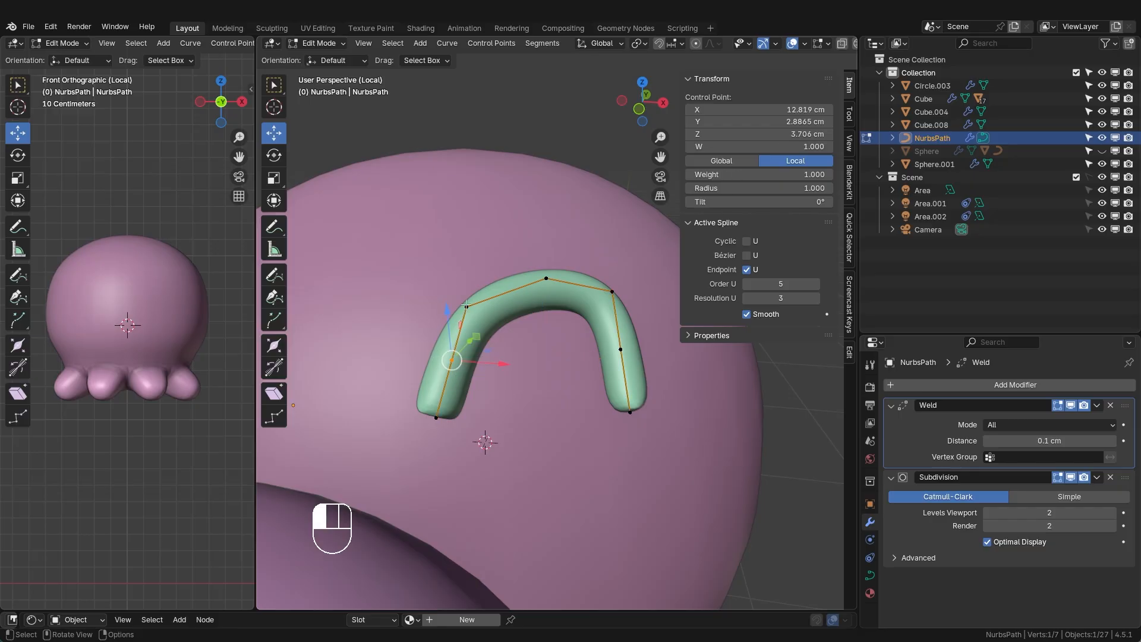
left_click(437, 417)
left_click_drag(380, 342, 393, 354)
left_click_drag(375, 314, 494, 361)
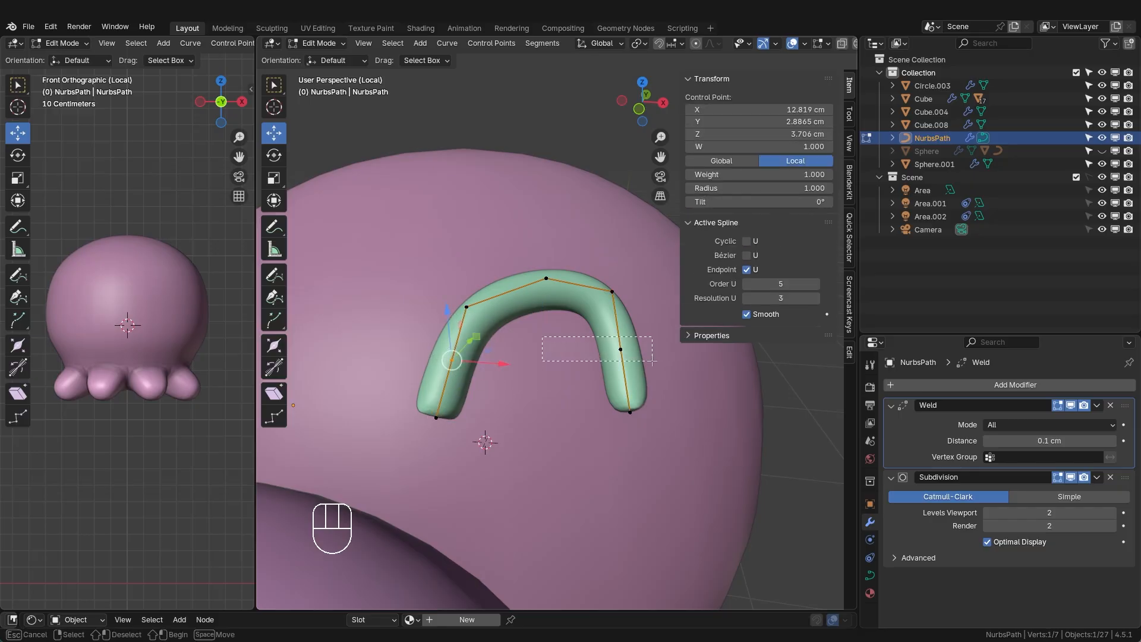
left_click(648, 362)
left_click(541, 420)
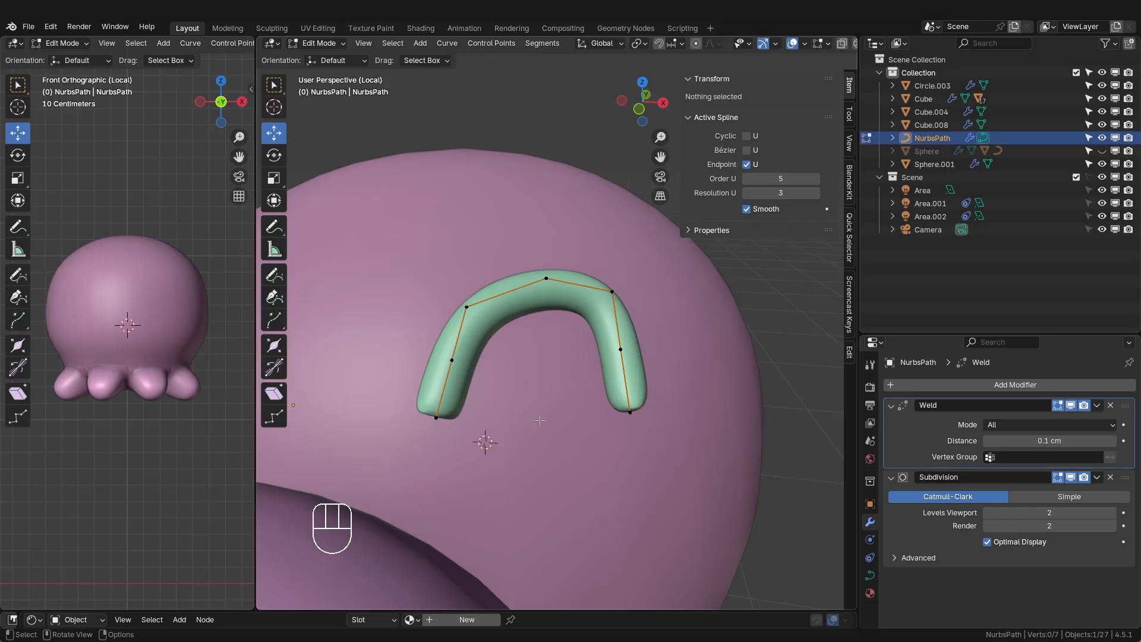
left_click_drag(435, 351, 497, 377)
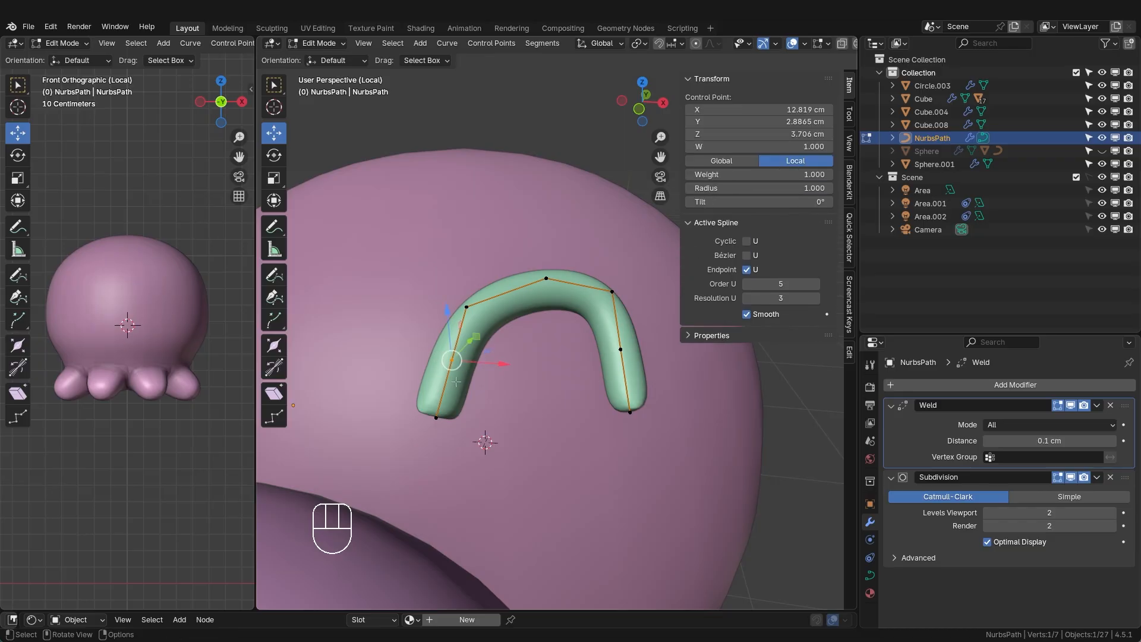
left_click_drag(586, 341, 661, 371)
left_click_drag(382, 436, 466, 408)
left_click_drag(655, 441, 617, 403)
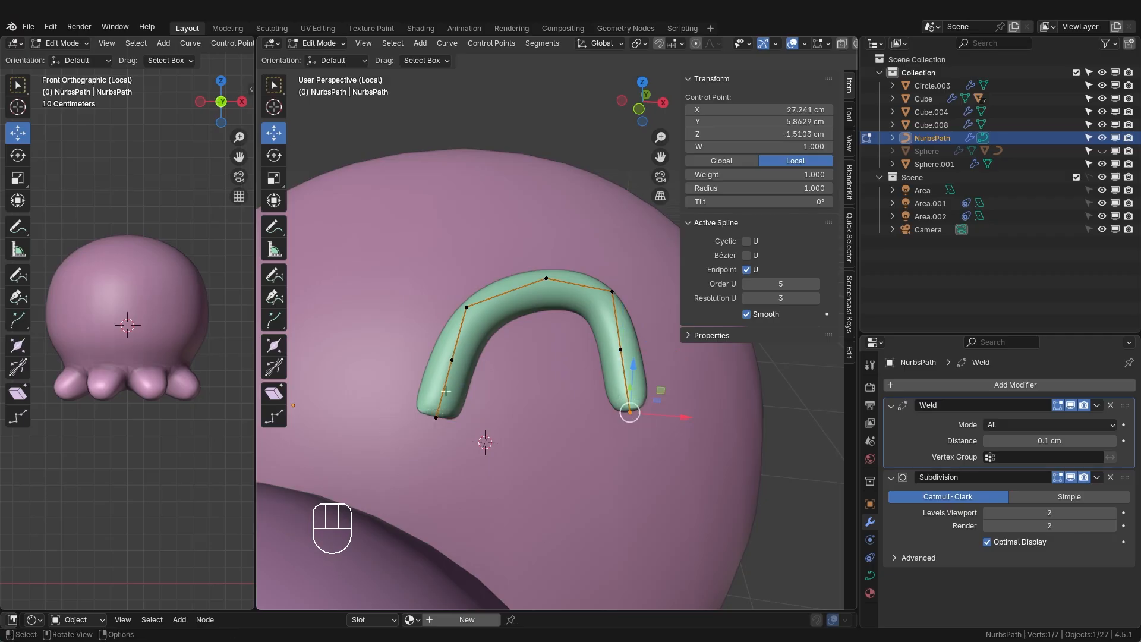
- Move the inner leg's new control point down next to the tube's end, about -2.63 cm in Y and -3.07 cm in Z
left_click_drag(444, 417, 461, 361)
middle_click_drag(542, 427, 467, 290)
left_click_drag(470, 263, 440, 309)
middle_click_drag(477, 351, 571, 402)
scroll(558, 402, "up", 1)
middle_click_drag(639, 431, 603, 403, "shift")
middle_click_drag(608, 405, 522, 371)
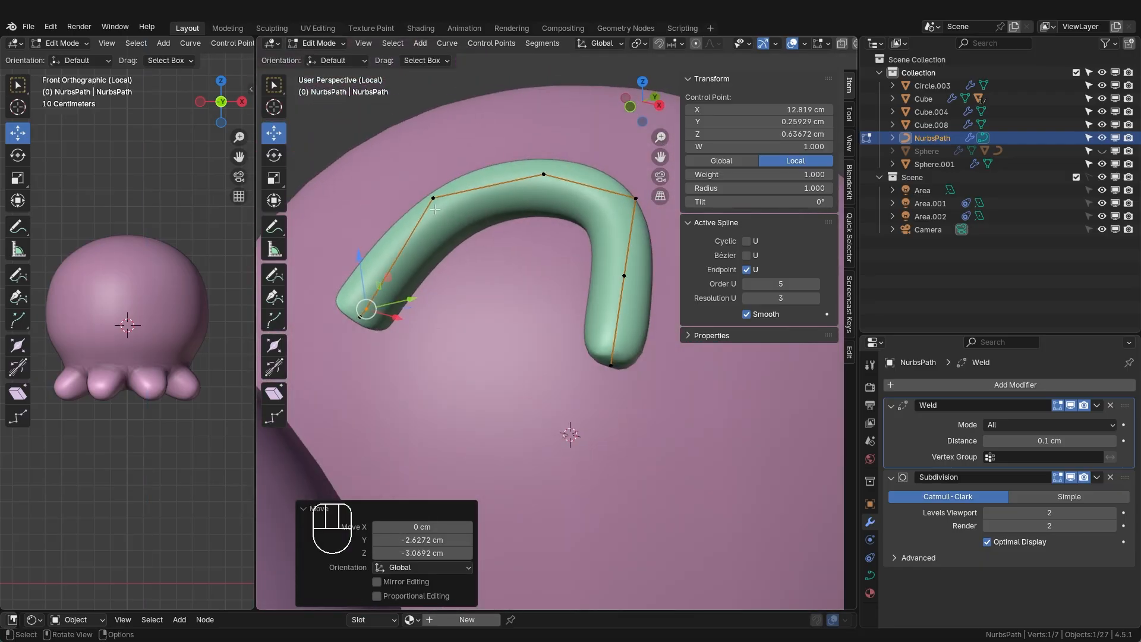
- Fine-tune the inner leg's new control point to about X 12.47, Y 0.36, Z 0.60 cm
scroll(444, 365, "up", 1)
middle_click_drag(444, 364, 521, 339, "shift")
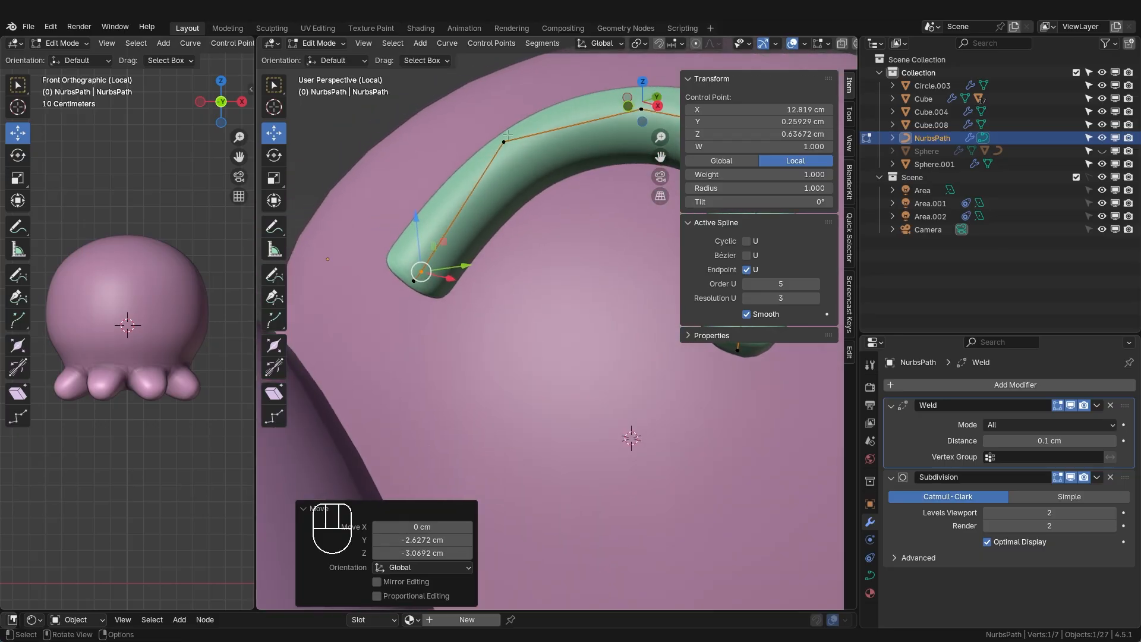
middle_click_drag(507, 136, 476, 367)
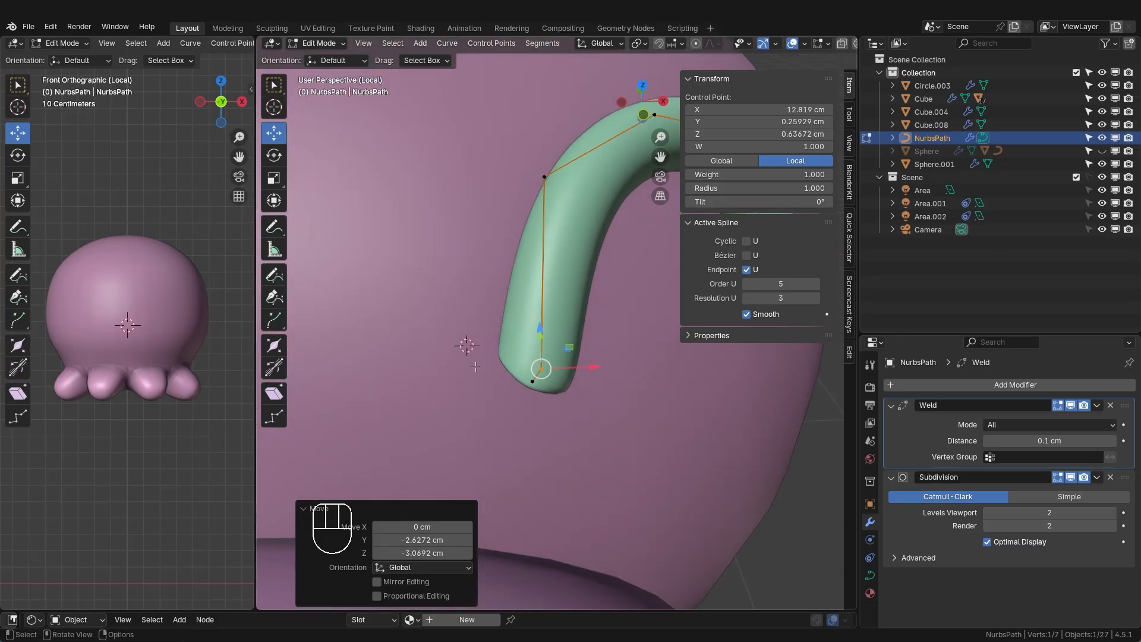
left_click_drag(594, 369, 585, 370)
middle_click_drag(572, 371, 441, 230)
left_click_drag(441, 231, 447, 236)
middle_click_drag(447, 236, 560, 279)
- Move the outer leg's new control point down beside the tube's end, to about X 26.73, Y 6.42, Z -1.28 cm
middle_click_drag(547, 355, 380, 360, "shift")
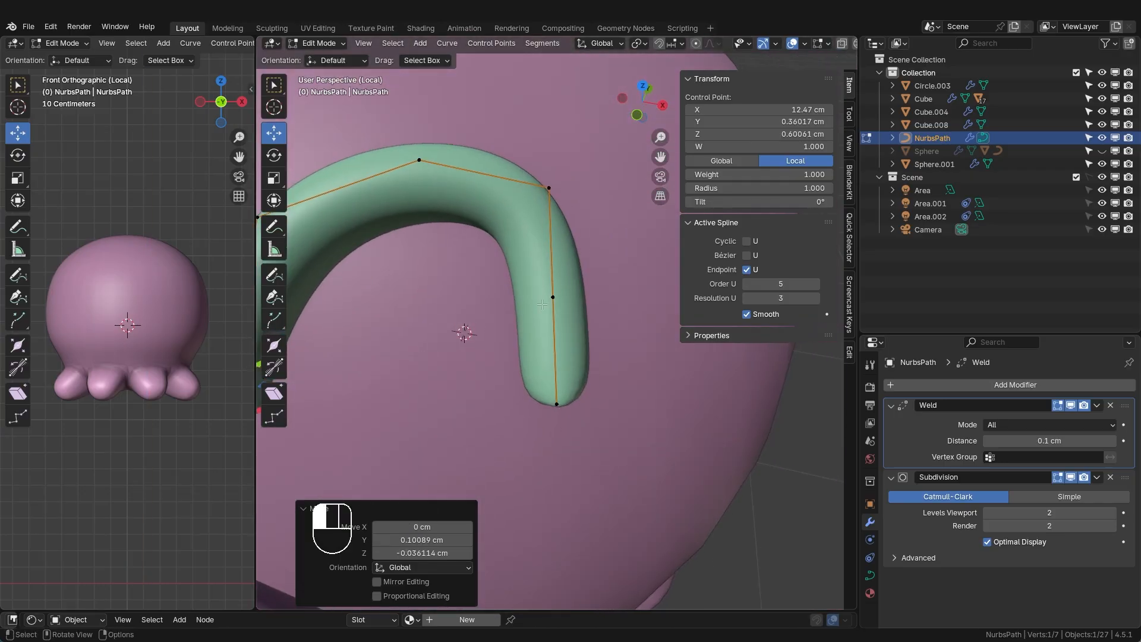
left_click(554, 295)
middle_click_drag(567, 278, 475, 258)
left_click_drag(512, 222, 470, 288)
middle_click_drag(467, 292, 533, 315)
left_click_drag(534, 387, 542, 390)
middle_click_drag(541, 388, 474, 365)
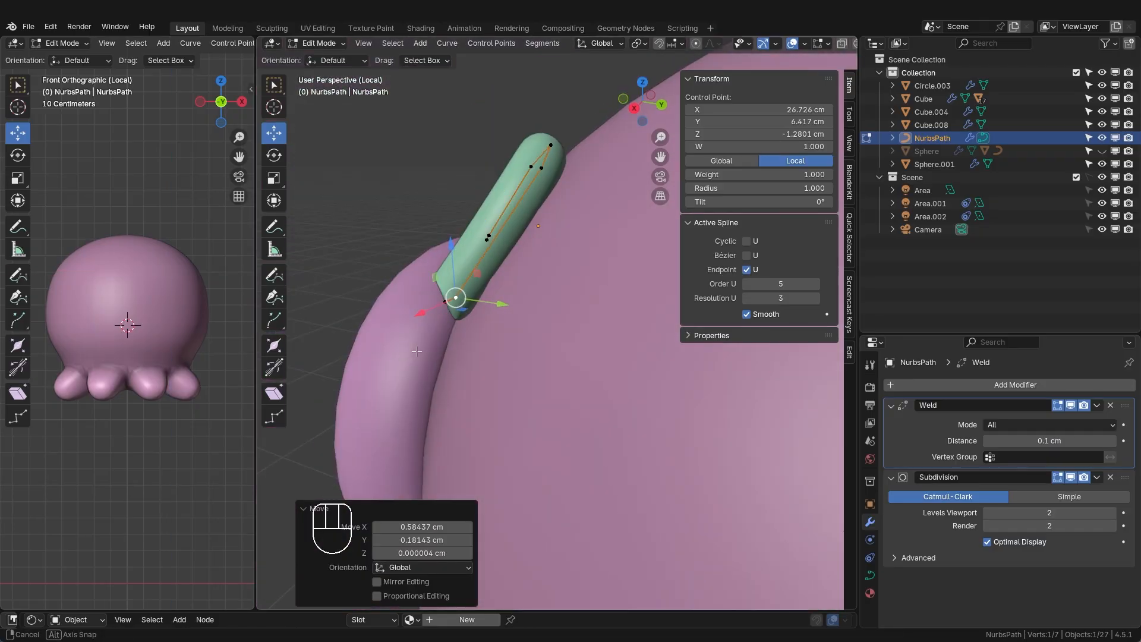
- Center the outer leg's new control point in the tube at about X 27.08, Y 6.14, Z -1.03 cm
left_click_drag(478, 277, 474, 273)
middle_click_drag(473, 274, 536, 300)
middle_click_drag(529, 373, 538, 333)
left_click_drag(568, 347, 575, 347)
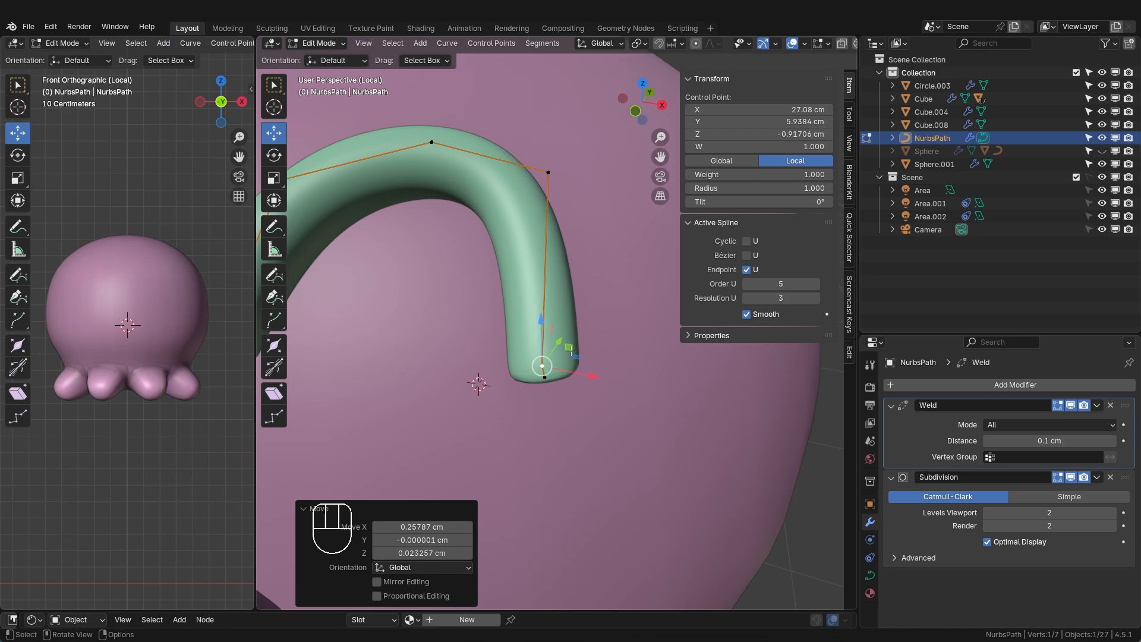
middle_click_drag(576, 347, 478, 318)
left_click_drag(466, 285, 472, 289)
middle_click_drag(472, 289, 548, 389)
scroll(588, 336, "down", 3)
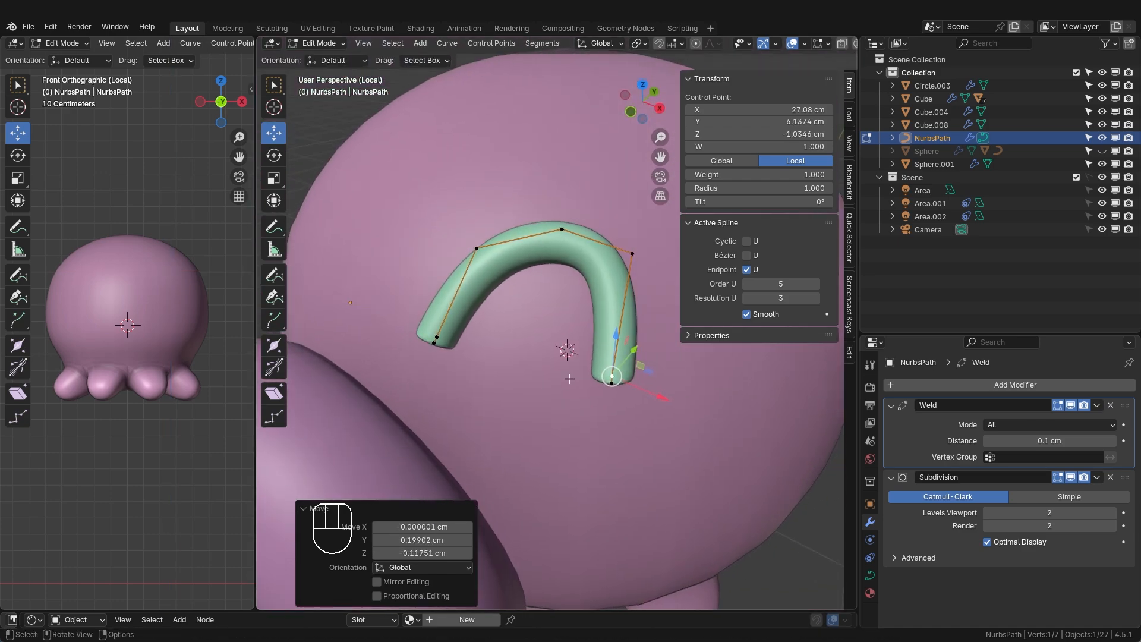
- Select both end control points of the arched tube and shrink their radius to about 0.27
left_click(435, 342, "shift")
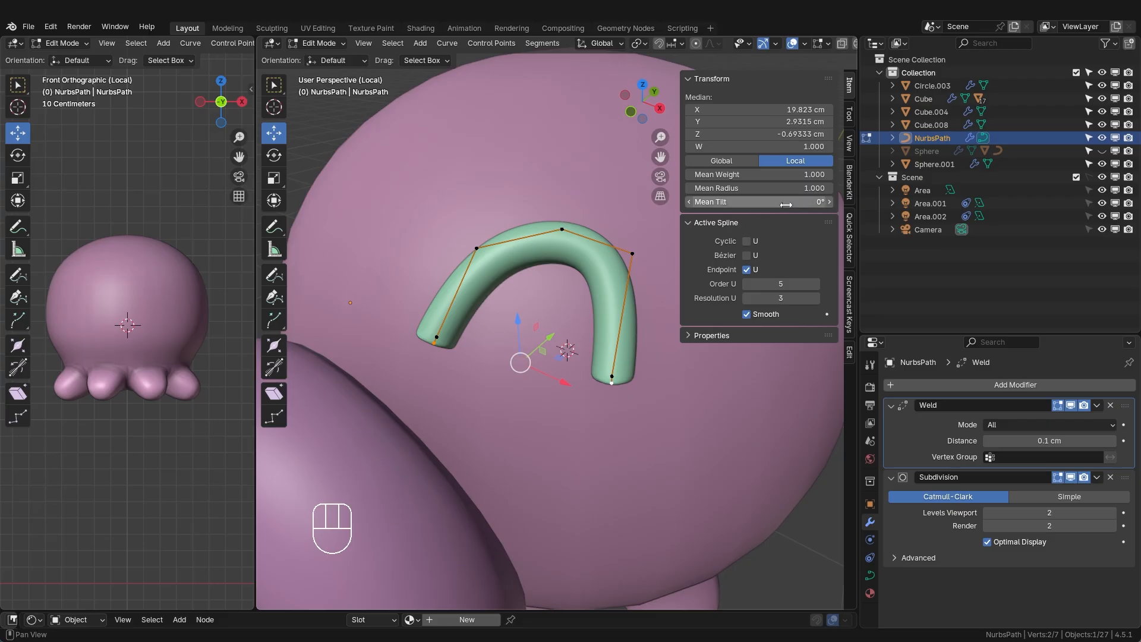
left_click_drag(711, 188, 695, 188)
key("ctrl+z")
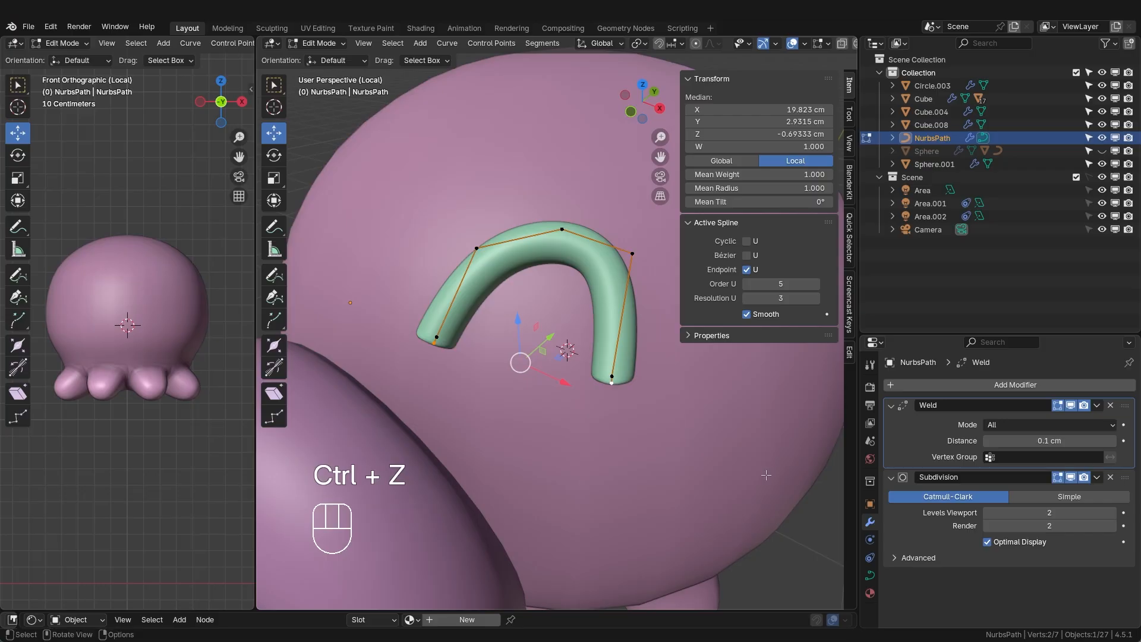
key("alt+s")
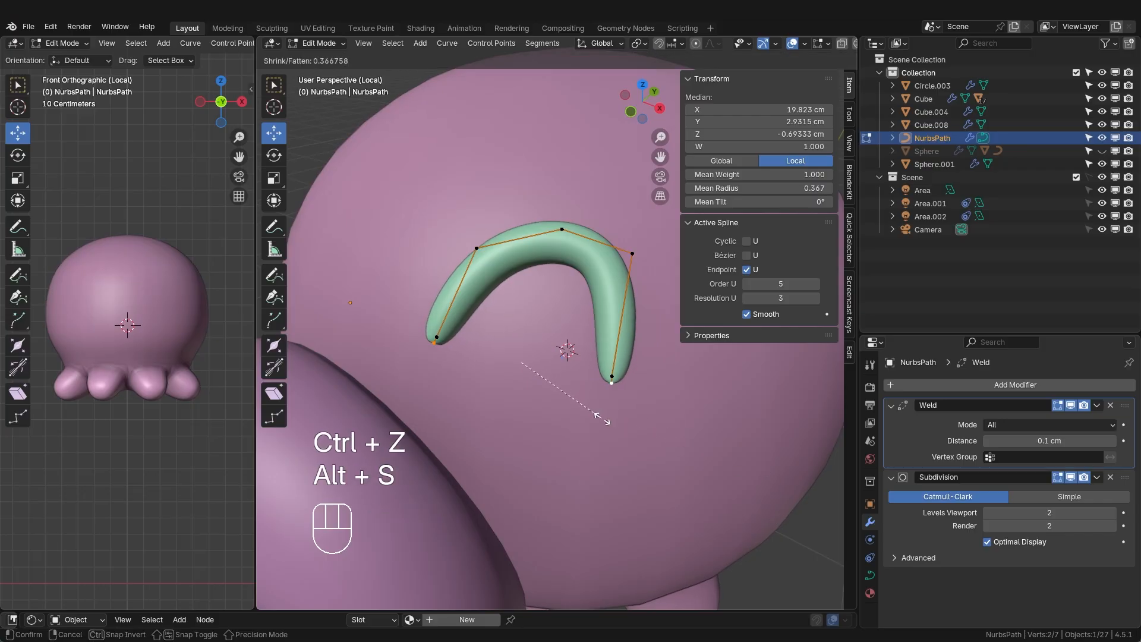
left_click(601, 418)
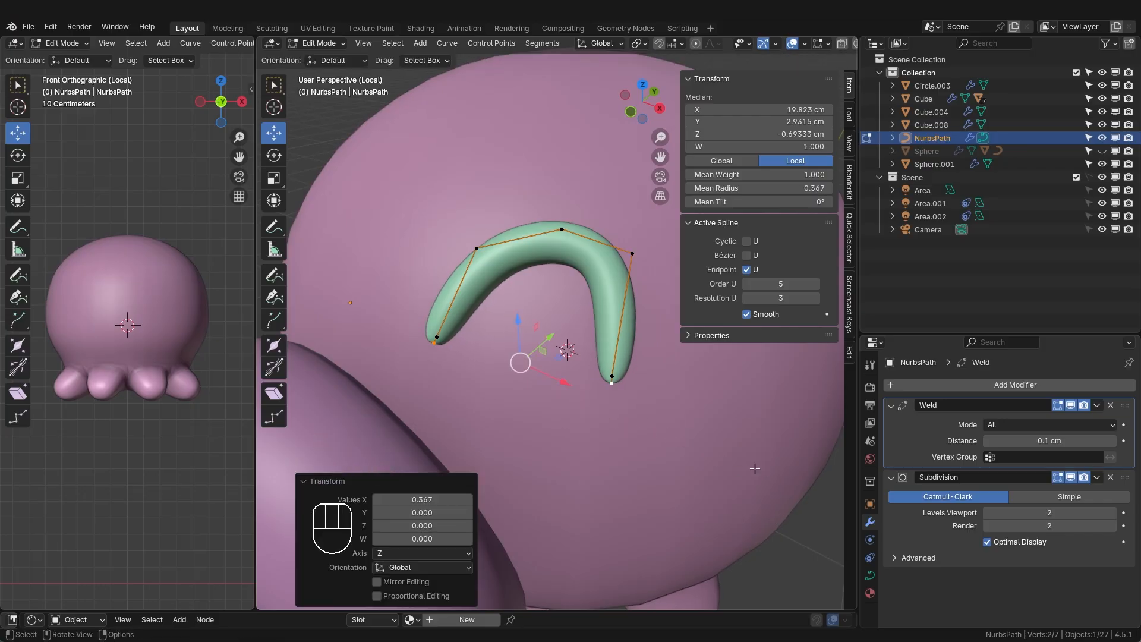
key("alt+s")
left_click(690, 442)
- Taper the arched tube's two tips a little more, to a mean radius of about 0.245
middle_click_drag(690, 442, 494, 367)
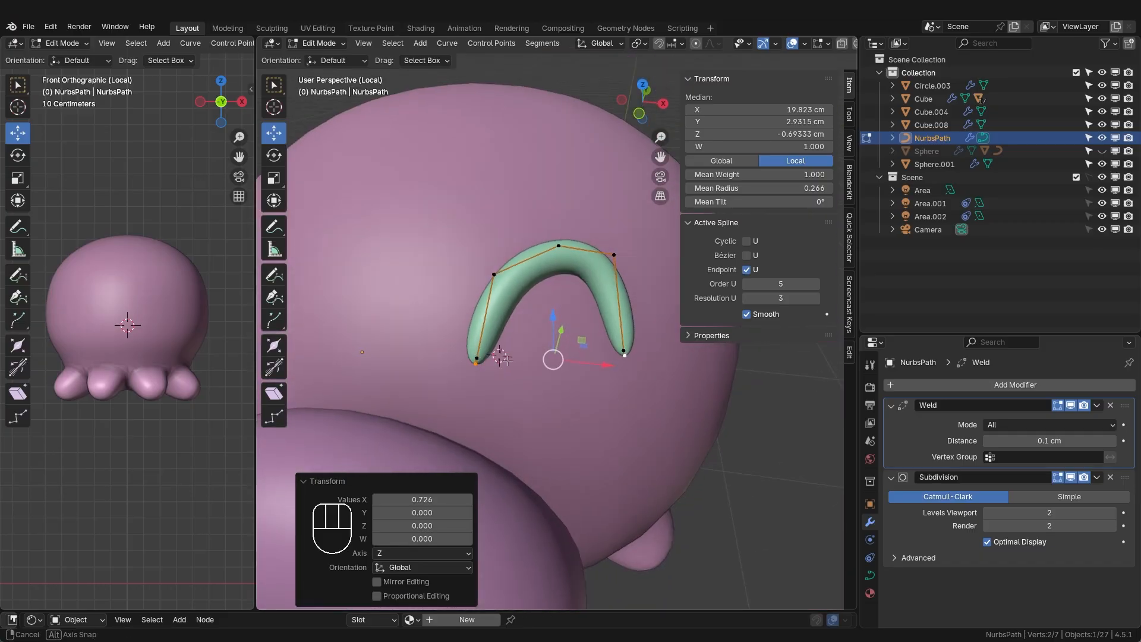
middle_click_drag(363, 303, 378, 337)
scroll(379, 338, "up", 2)
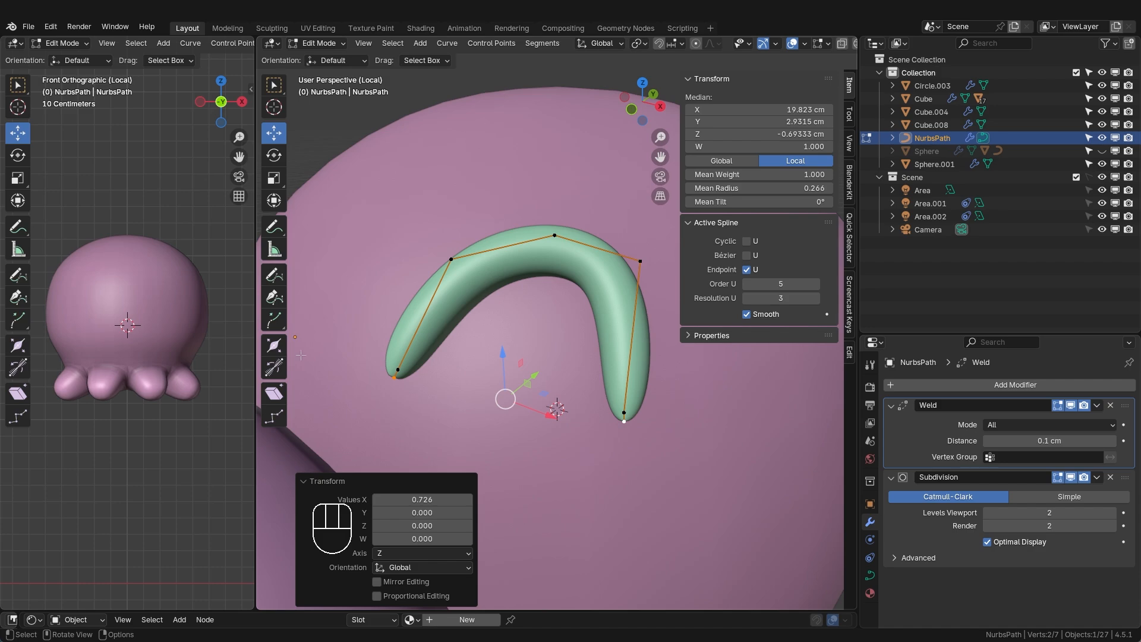
key("alt+s")
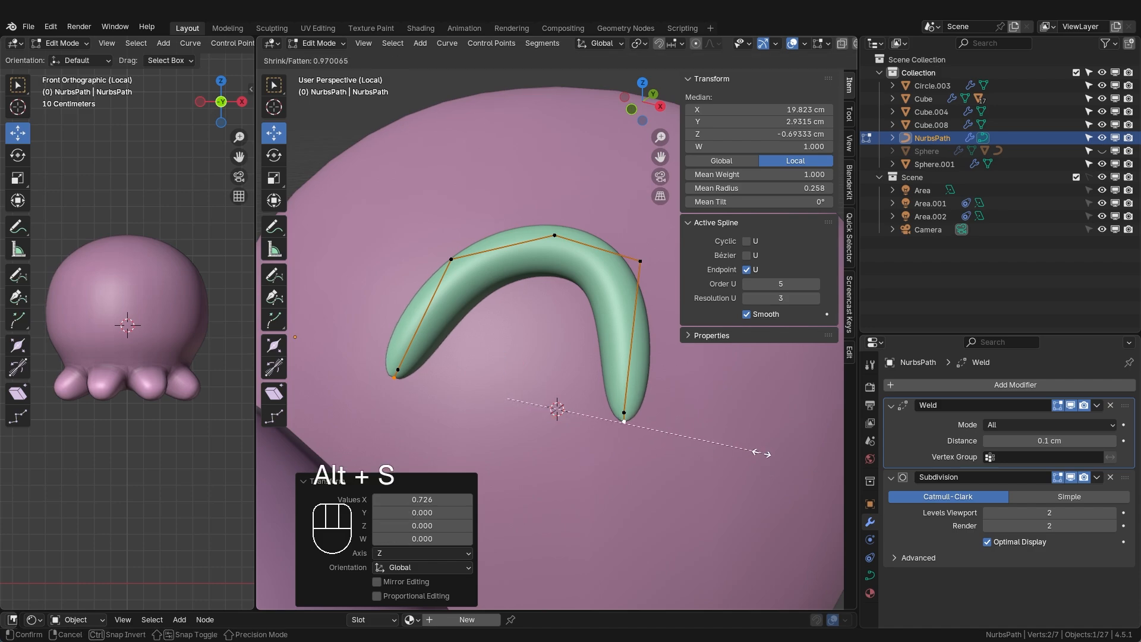
left_click(761, 454)
key("alt+s")
left_click(752, 462)
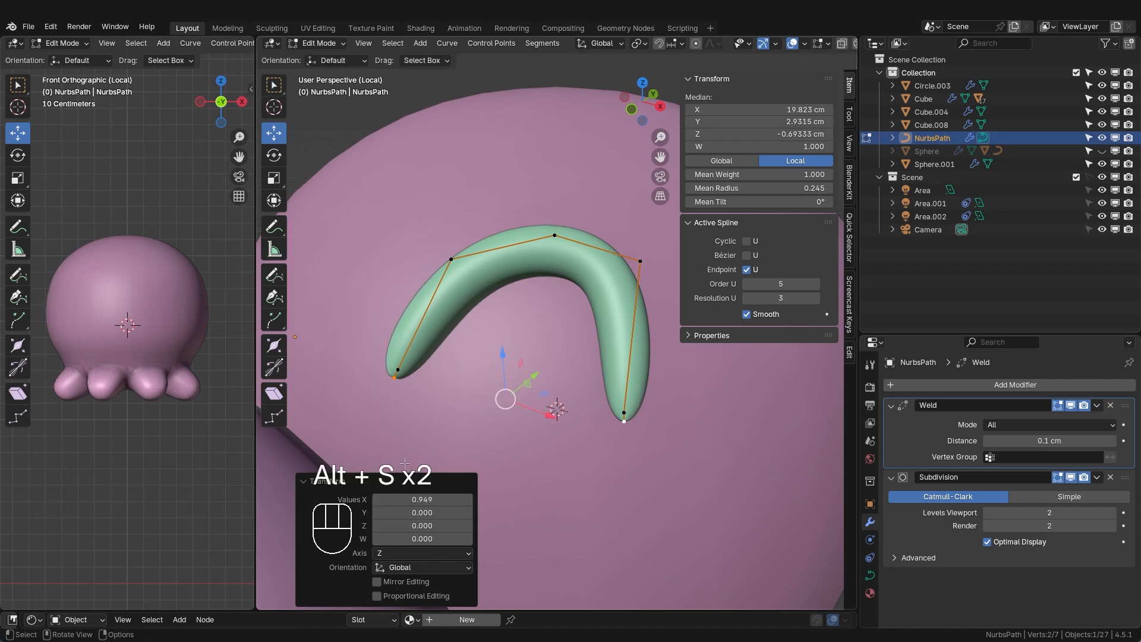
- Slightly fatten the radius of the two control points just inside the arched tube's tips
left_click(399, 368)
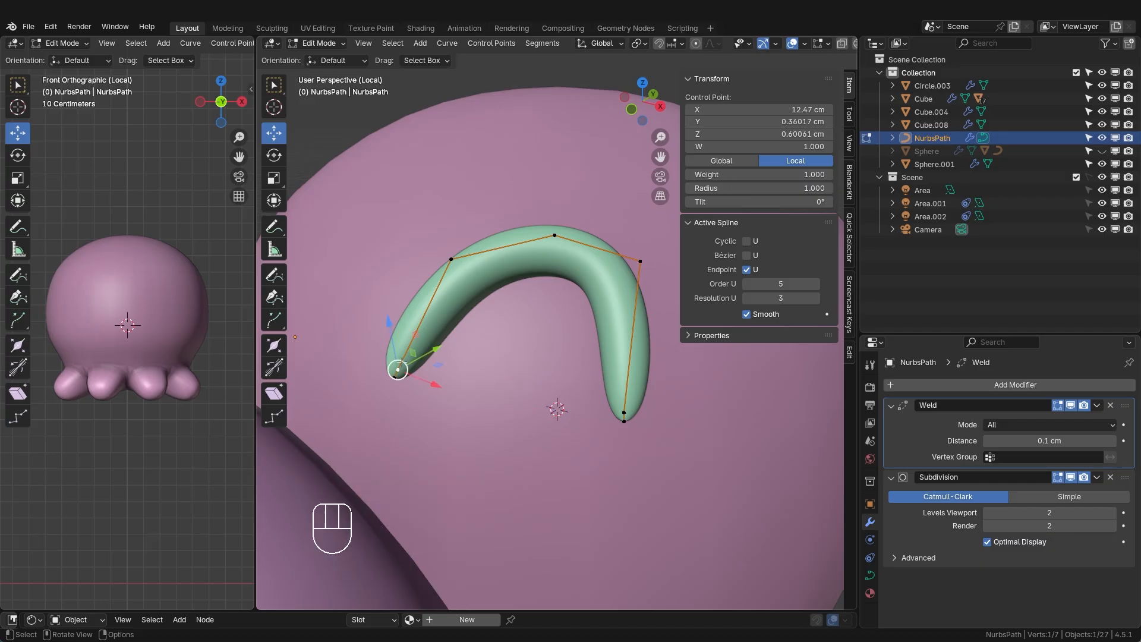
left_click(625, 411, "shift")
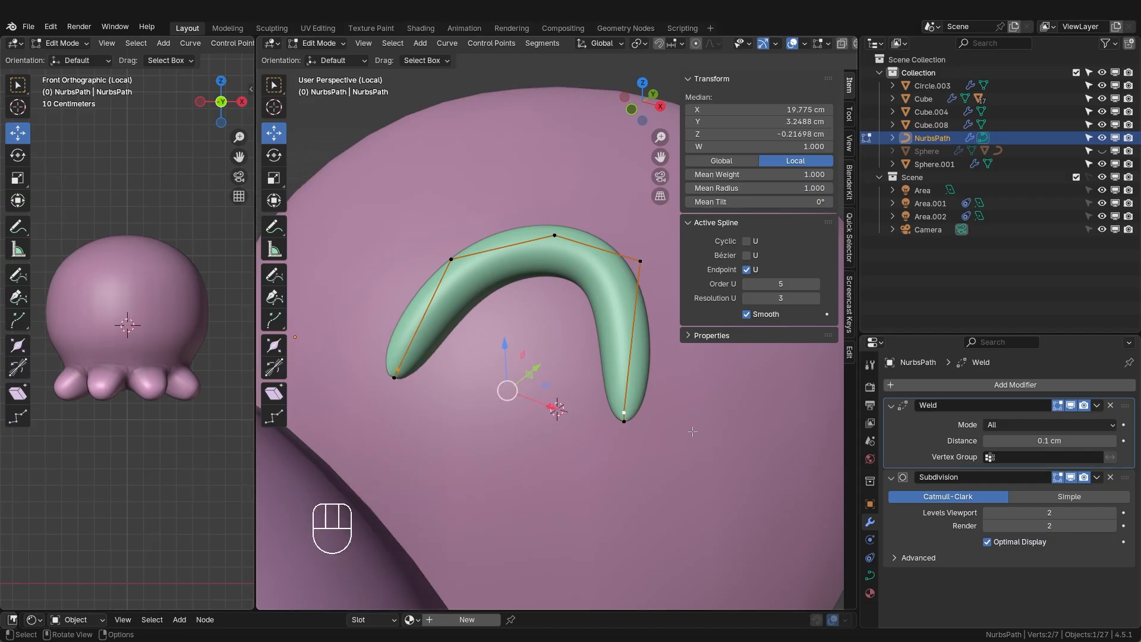
key("alt+s")
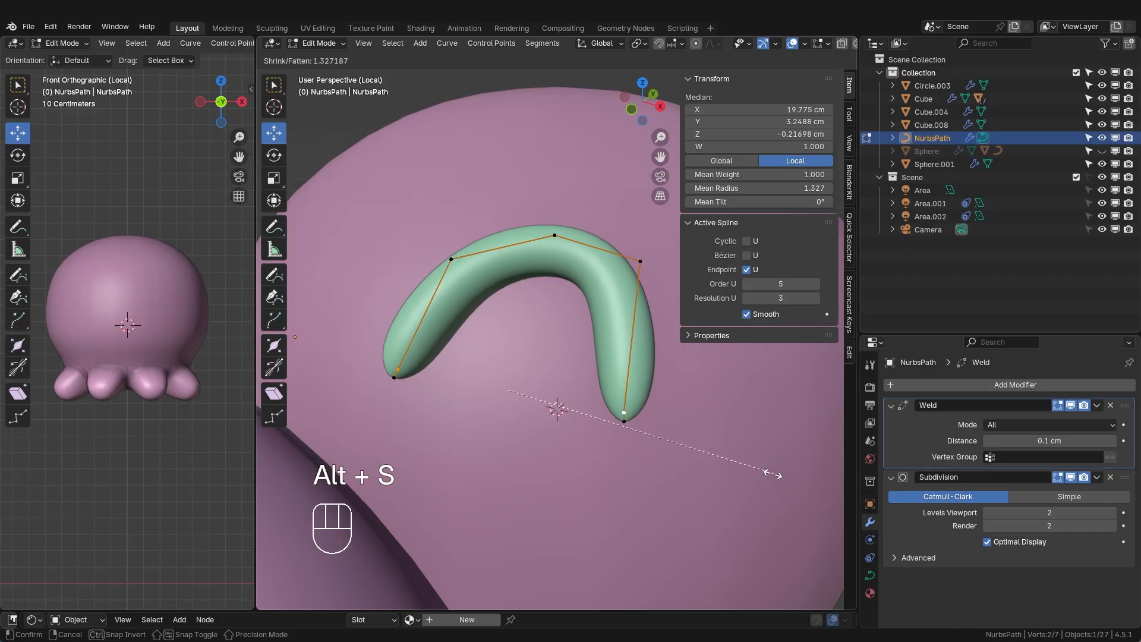
left_click(754, 474)
- Shrink the radius of the arched tube's two end control points to a mean of about 0.015
left_click(395, 377)
left_click(624, 421, "shift")
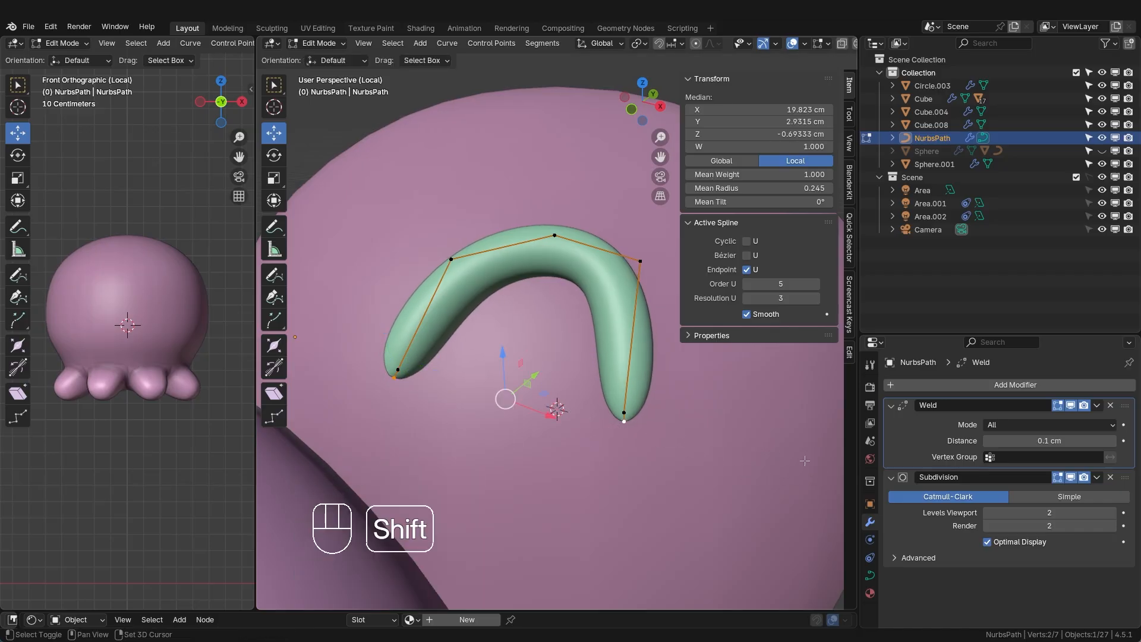
key("alt+s")
left_click(663, 452)
key("alt+s")
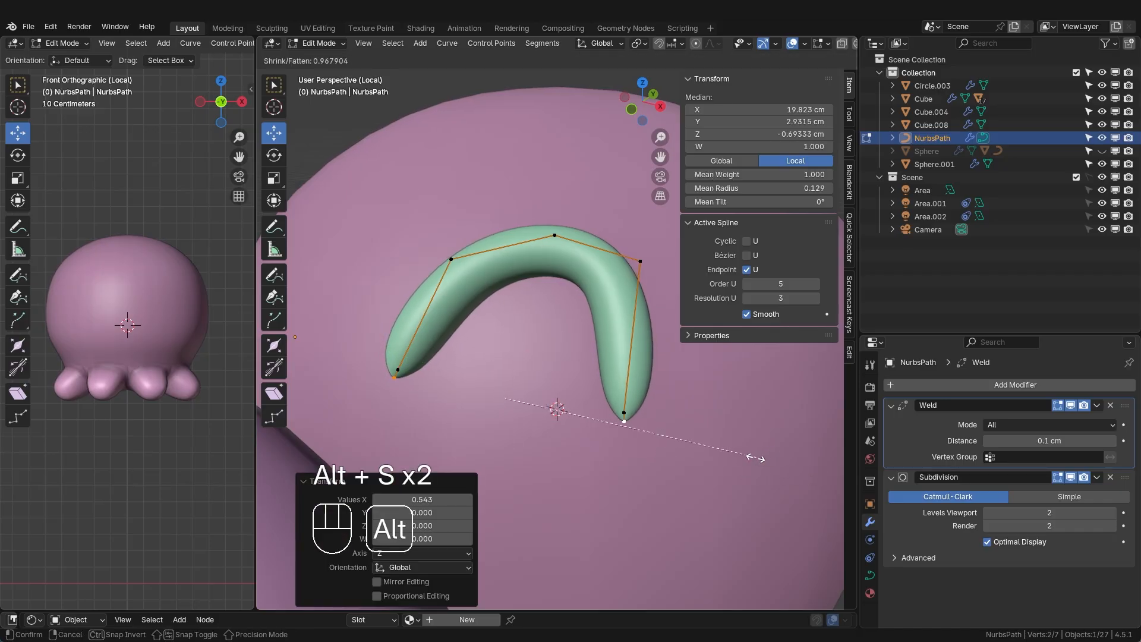
left_click(525, 391)
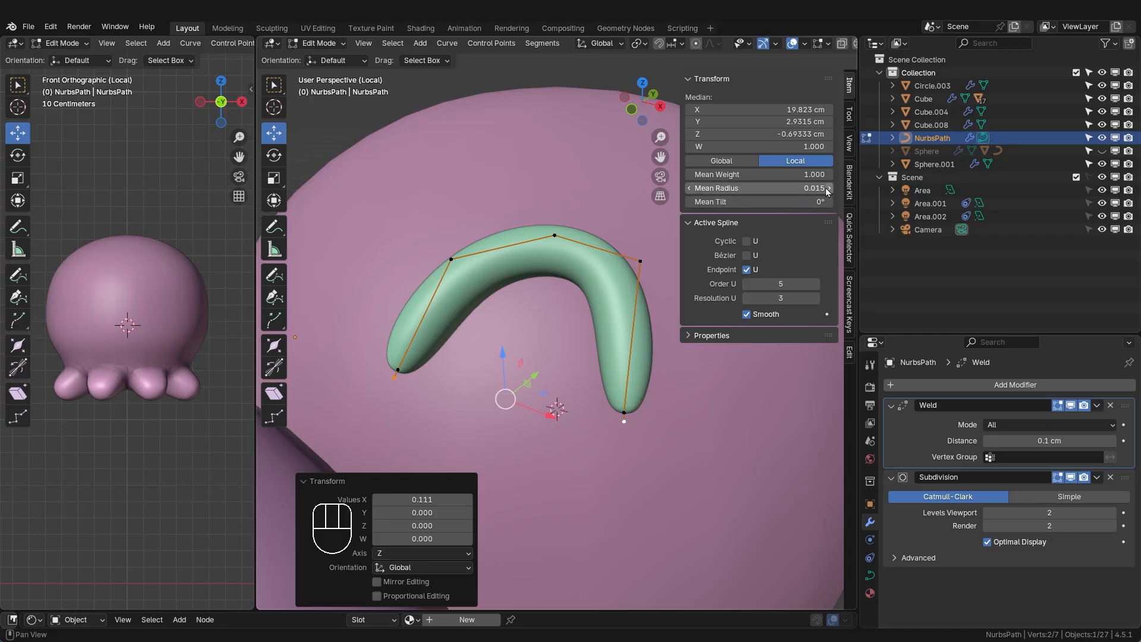
- Select all of the arched tube's control points in the front view and check its fit on the head
mouse_move(428, 407)
middle_mouse_down()
mouse_move(632, 464)
mouse_move(437, 362)
mouse_move(437, 405)
middle_mouse_up()
scroll(455, 440, "down", 4)
left_click(440, 267)
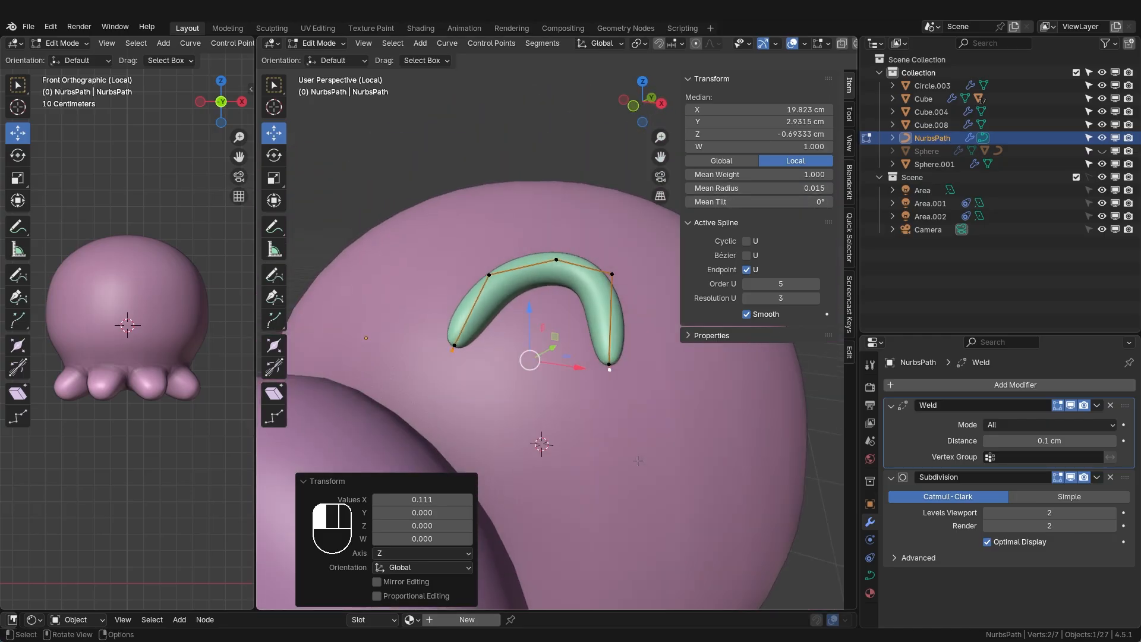
key("KP_1")
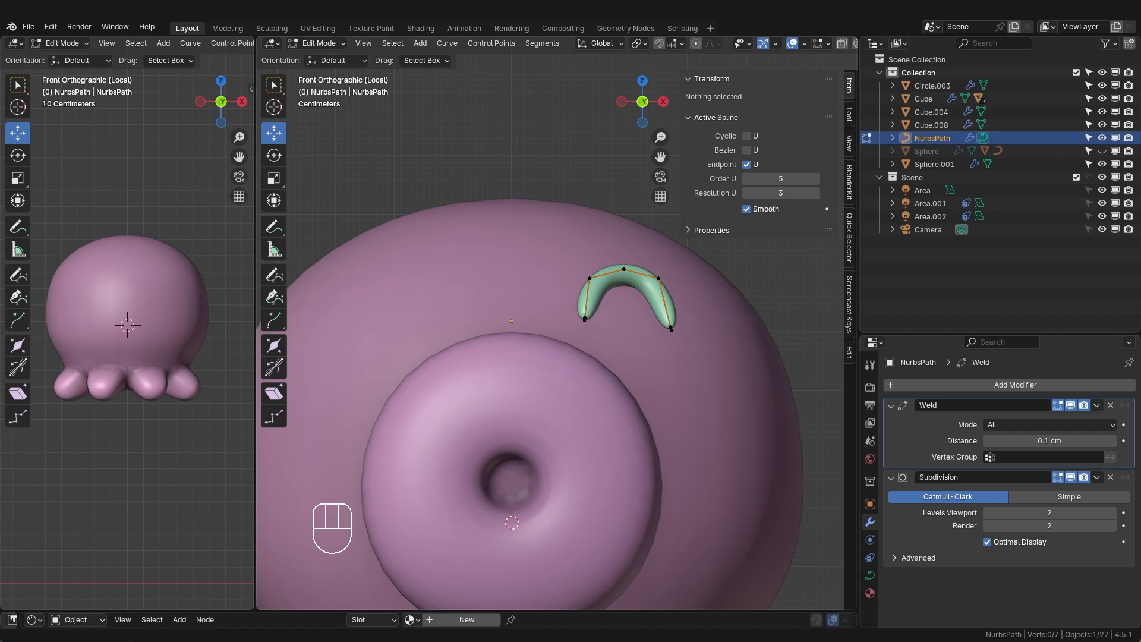
middle_click_drag(467, 334, 437, 358, "shift")
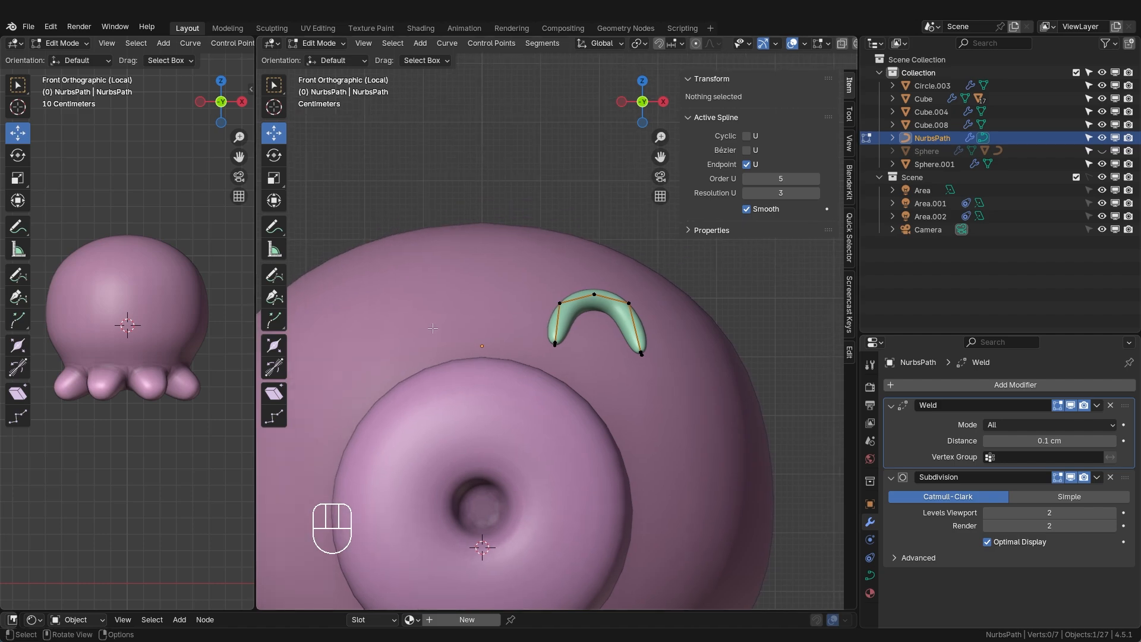
left_click_drag(522, 252, 818, 443)
scroll(645, 400, "up", 2)
scroll(707, 412, "down", 3)
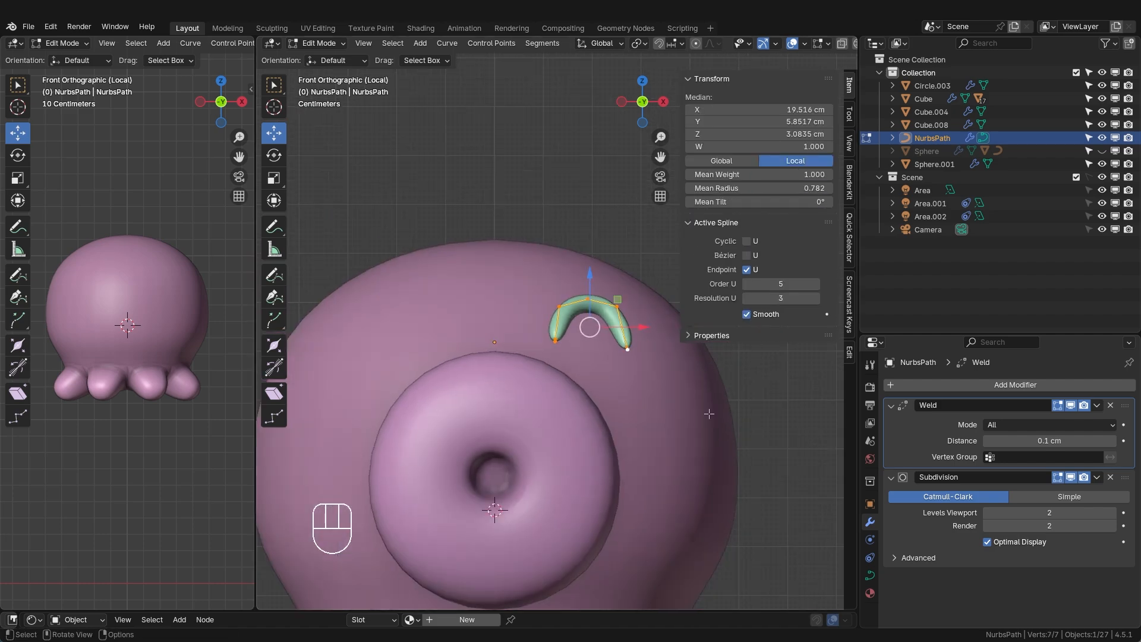
middle_click_drag(700, 409, 675, 417, "shift")
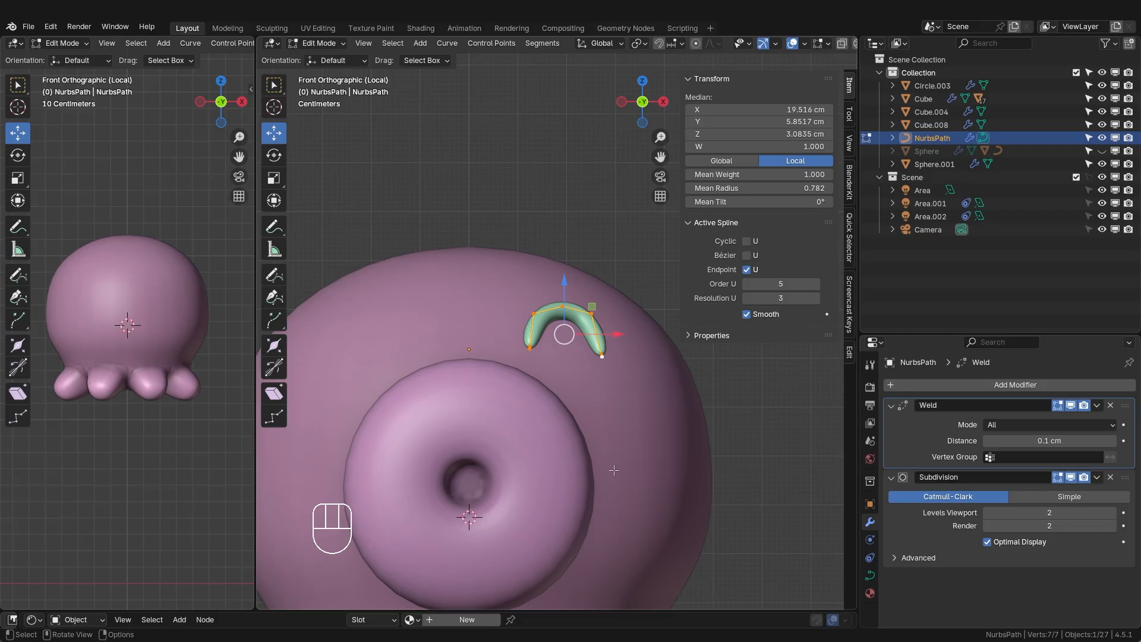
scroll(671, 372, "up", 3)
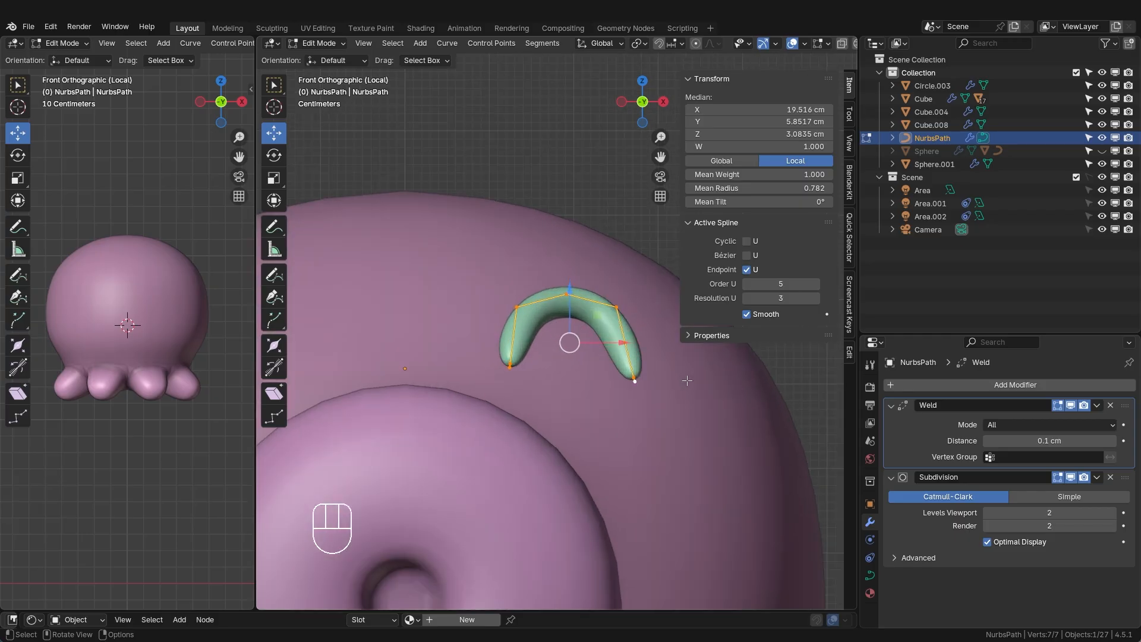
scroll(553, 335, "down", 7)
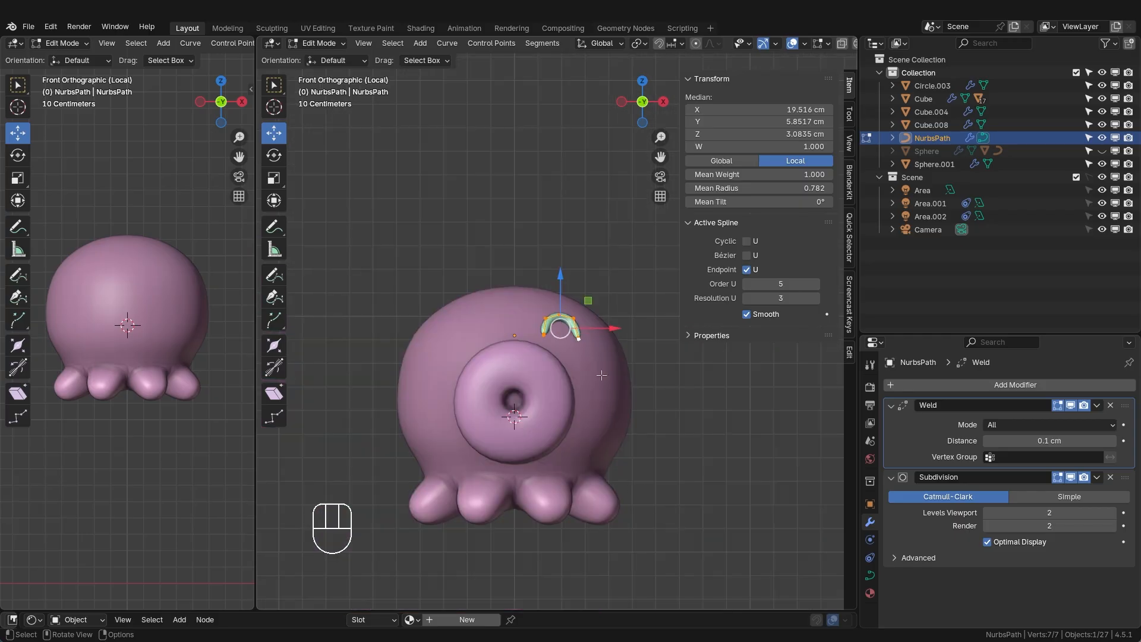
middle_click_drag(643, 368, 616, 412)
- Shrink the round mouth slightly and place it a little lower on the face
key("Tab")
left_click(640, 93)
left_click(548, 441)
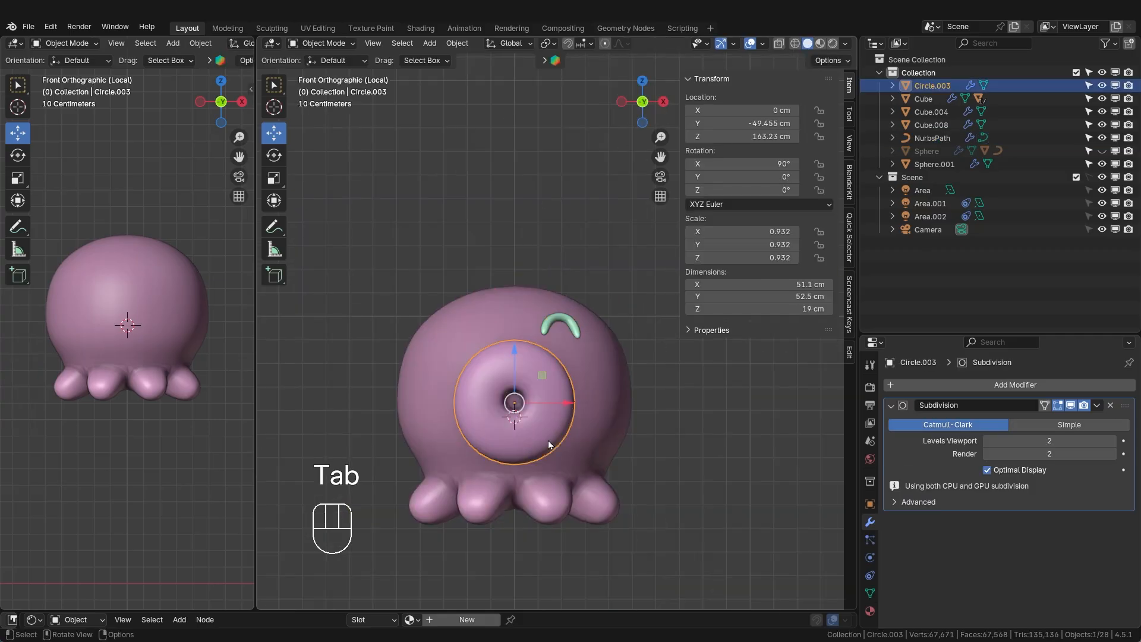
key("g")
key("z")
left_click(550, 449)
key("s")
left_click(616, 432)
key("g")
key("z")
left_click(616, 417)
- Flatten all of the arched tube's control points in depth by scaling them to about 0.464 along Y
middle_click_drag(615, 417, 599, 343)
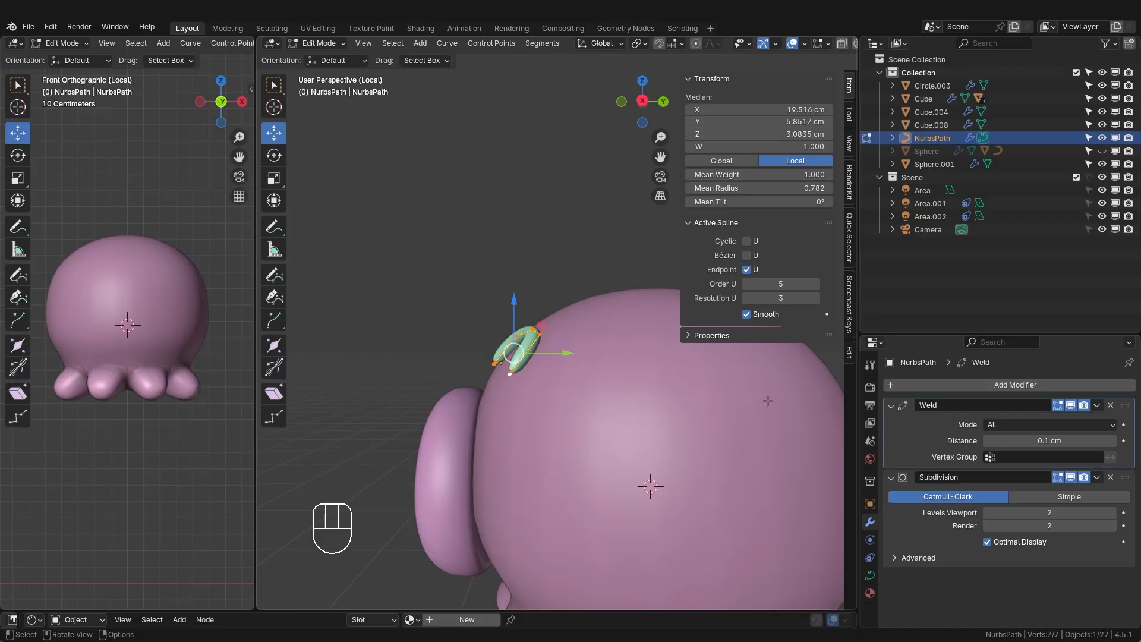
key("s")
key("y")
left_click(720, 394)
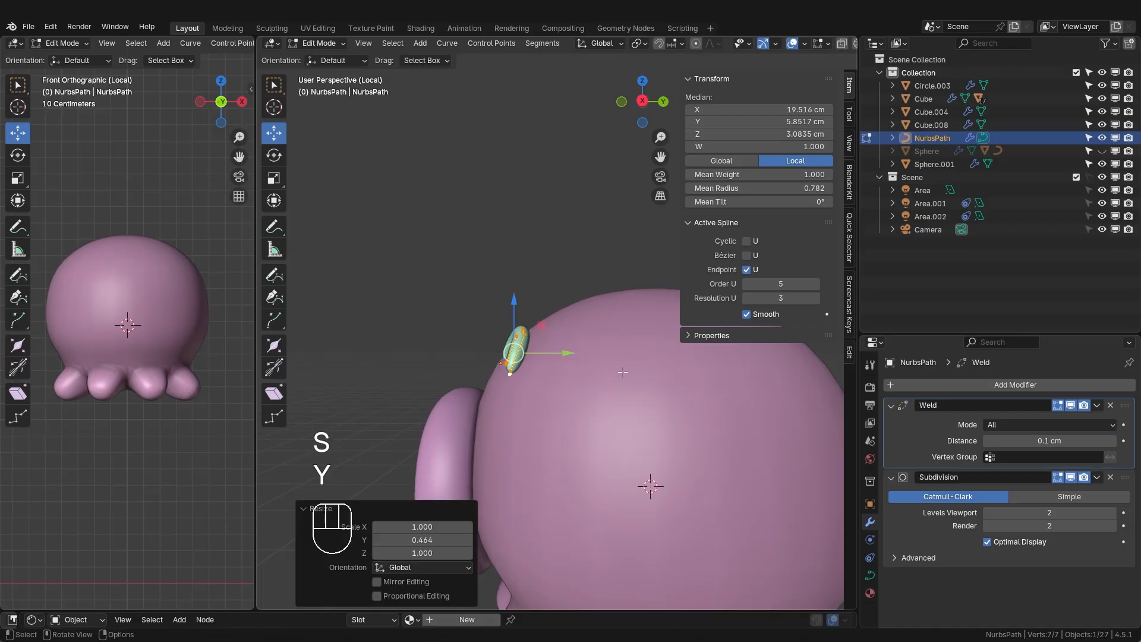
- Move the flattened tube forward and down on the head, to about Y -1.12 cm and Z 0.23 cm
middle_click_drag(720, 393, 630, 380)
key("g")
key("y")
key("z")
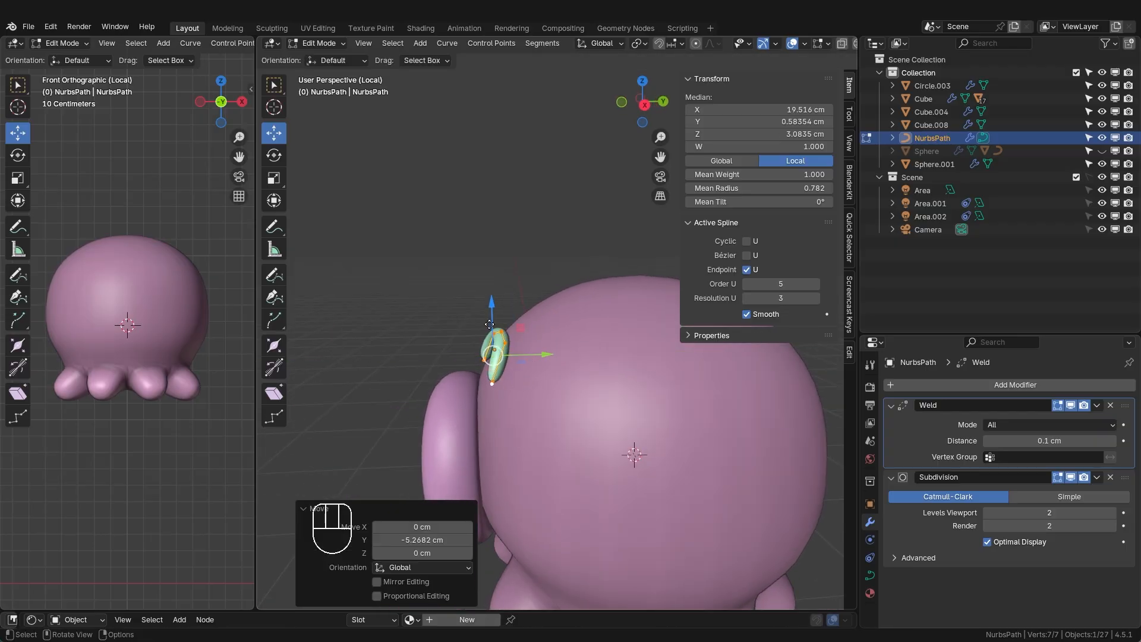
left_click(554, 384)
key("g")
key("y")
left_click(544, 383)
- Enlarge the arched tube slightly and reposition it against the head at about Y 2.70 cm, Z -0.79 cm
middle_click_drag(482, 362, 564, 357)
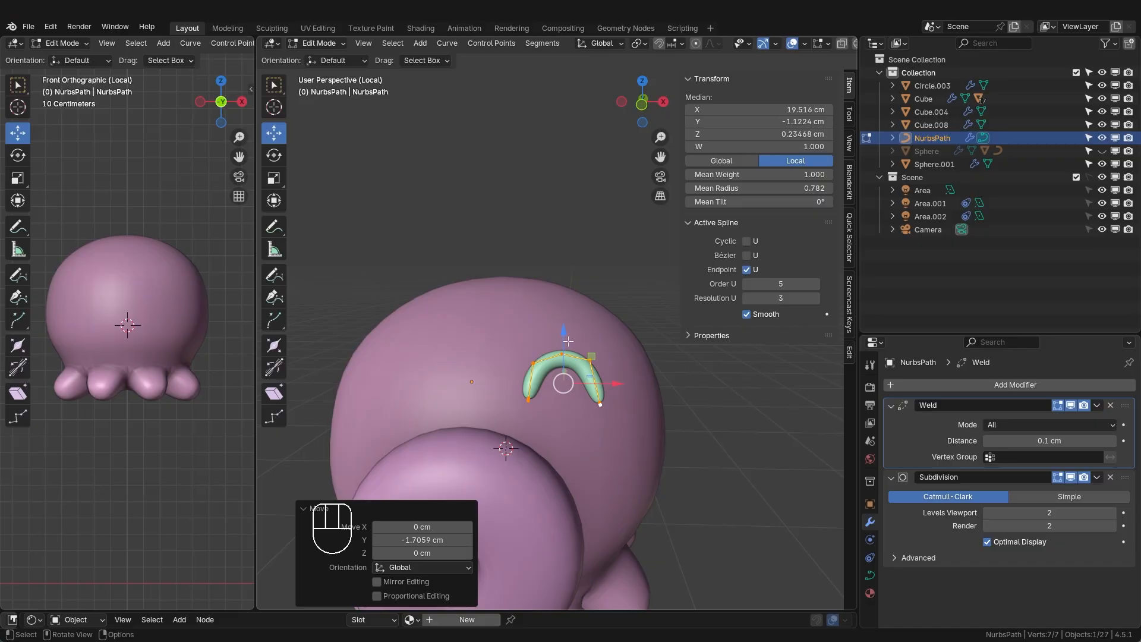
left_click(644, 106)
left_click_drag(567, 321, 565, 327)
key("s")
left_click(683, 408)
middle_click_drag(600, 351, 520, 366)
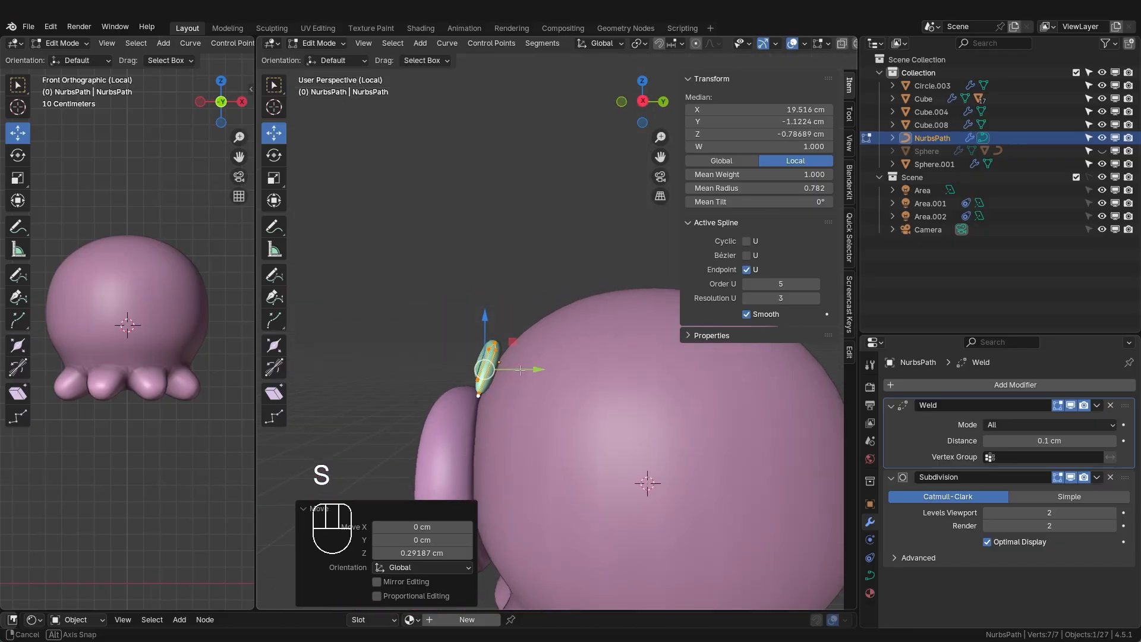
left_click_drag(532, 370, 550, 370)
- Rotate the arched tube by about -2.95° to follow the head's curvature
middle_click_drag(550, 370, 595, 417)
left_click(274, 155)
middle_click_drag(511, 357, 547, 383)
left_click_drag(590, 430, 586, 431)
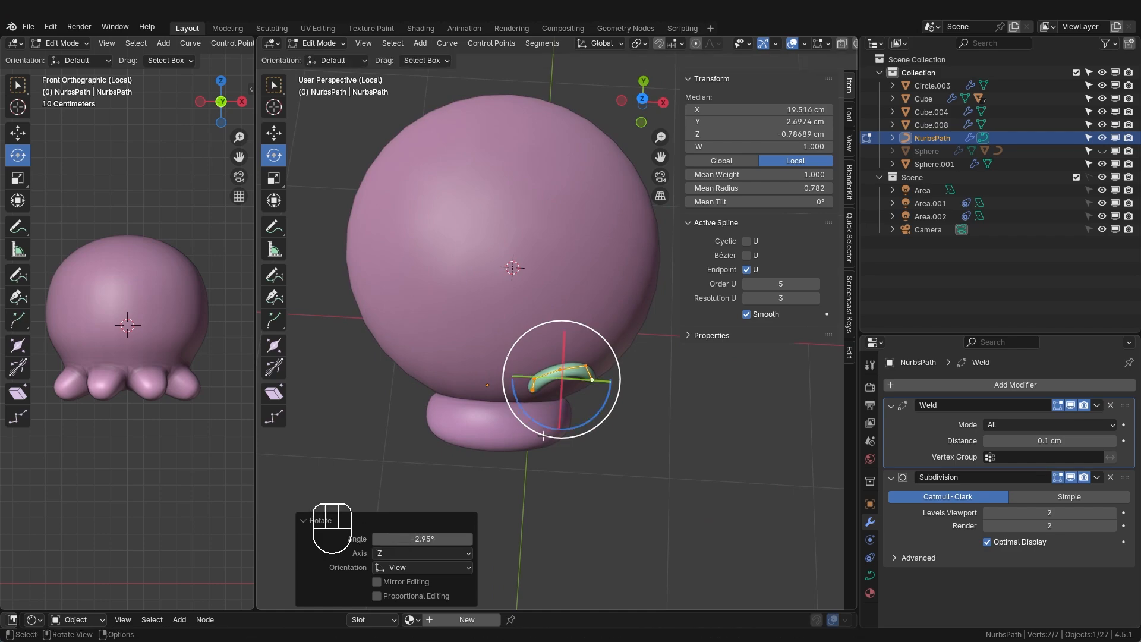
- Nudge the control points of the tube's legs so that both legs sit against the head surface
scroll(582, 425, "up", 3)
middle_click_drag(580, 425, 500, 361)
left_click_drag(437, 288, 526, 337)
left_click(274, 133)
left_click_drag(541, 360, 535, 360)
middle_click_drag(535, 363, 703, 392)
left_click(599, 469)
left_click(599, 472, "shift")
left_click(667, 428)
left_click_drag(617, 418, 612, 417)
middle_click_drag(619, 416, 535, 422)
scroll(543, 424, "down", 5)
left_click(543, 424)
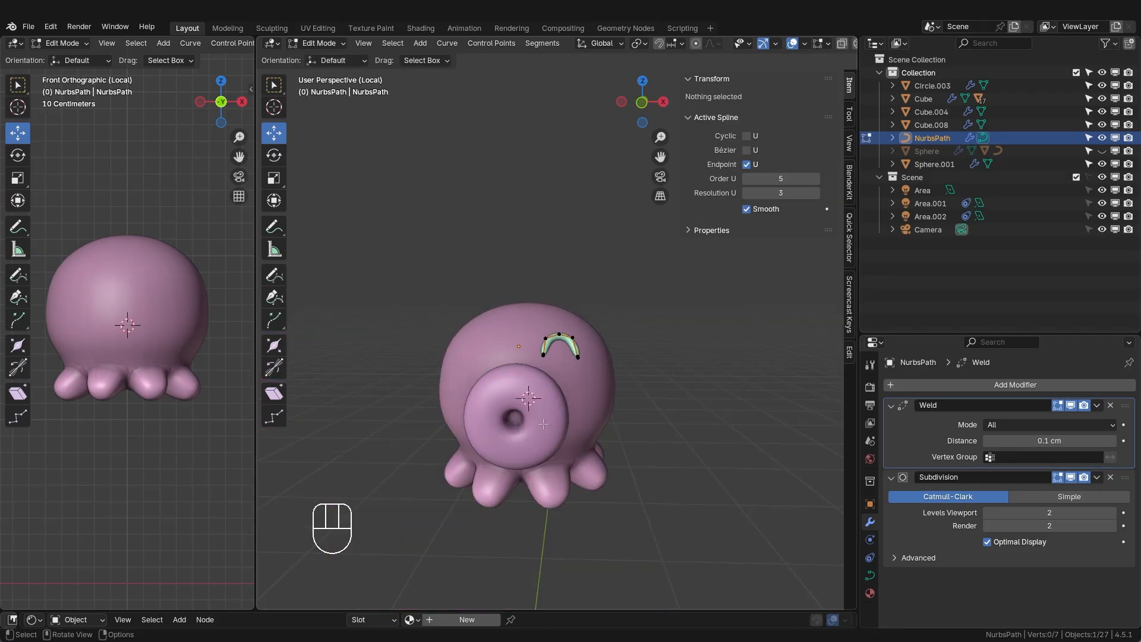
- Duplicate the whole arched tube and move the copy about -55.6 cm along X
scroll(415, 242, "up", 5)
key("a")
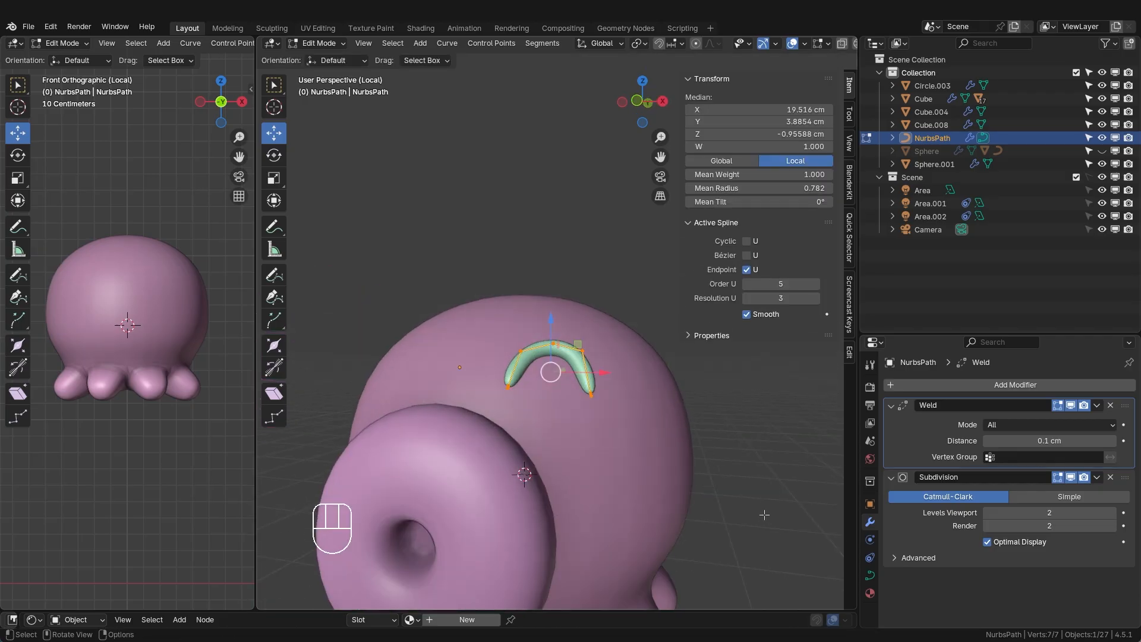
scroll(584, 139, "up", 1)
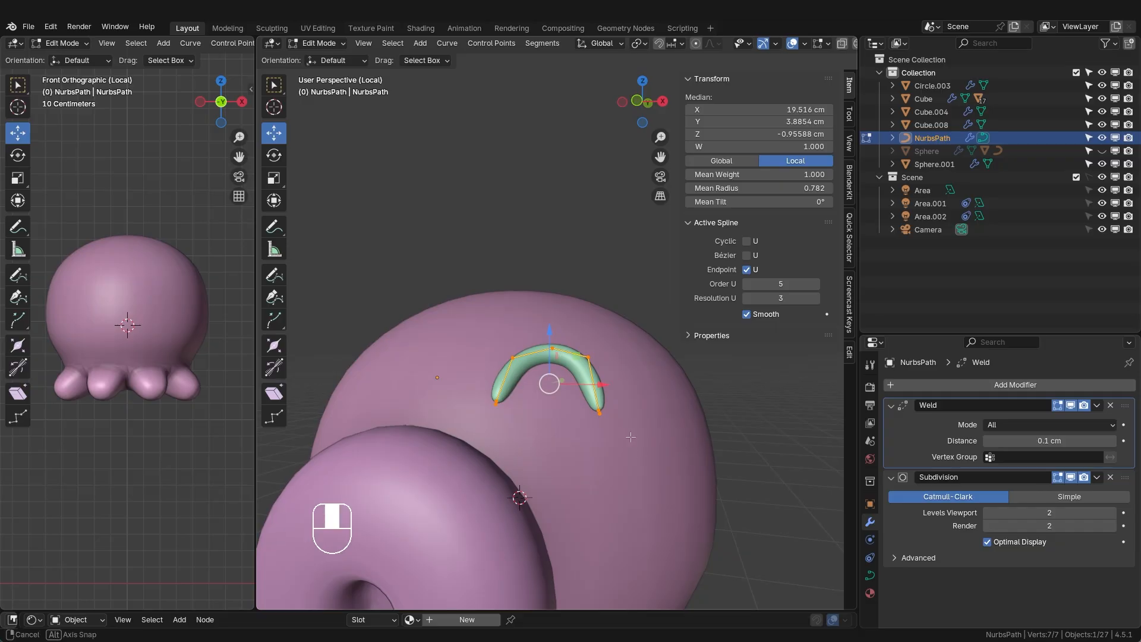
middle_click_drag(631, 437, 622, 439, "alt")
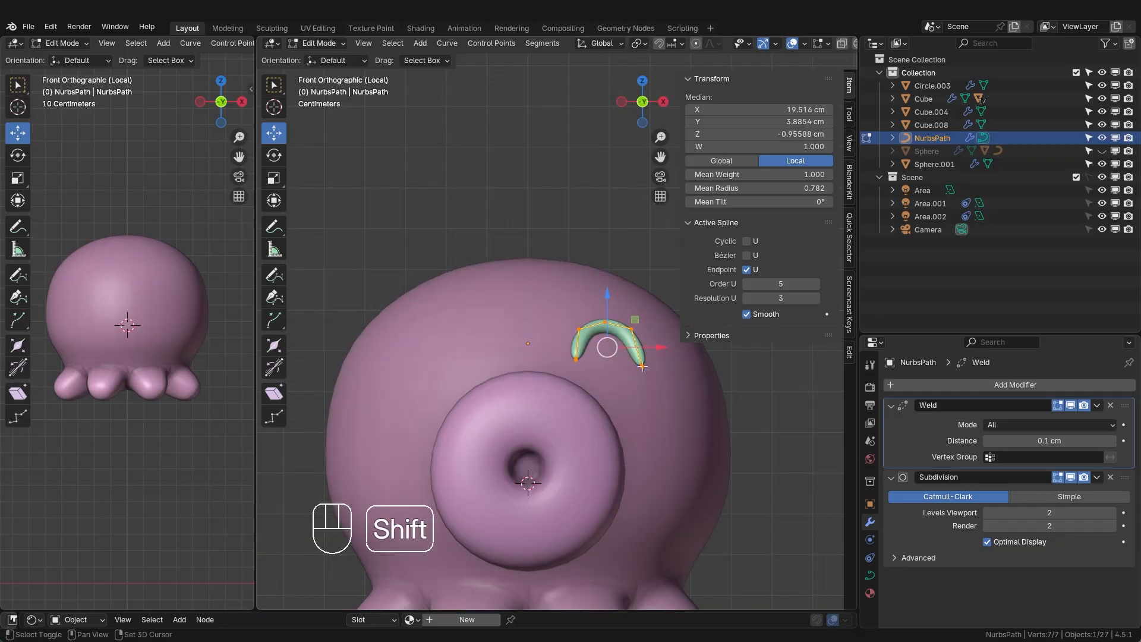
key("shift+d")
key("x")
left_click(421, 373)
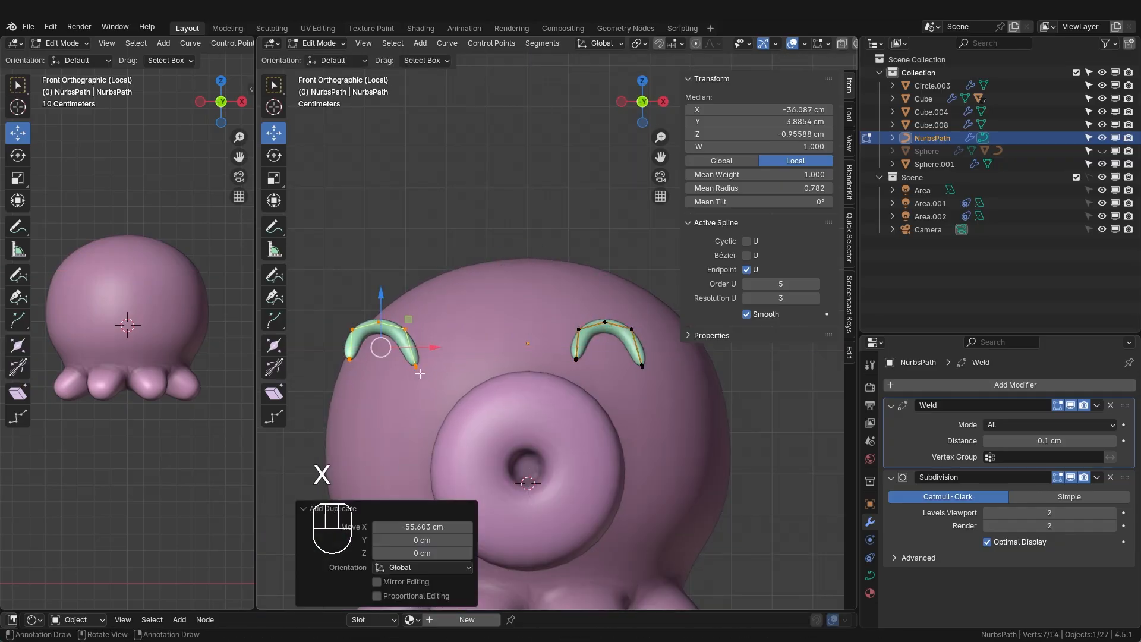
- Mirror the copied tube along global X and move it toward the mouth to about X -18.9 cm
right_click(505, 378)
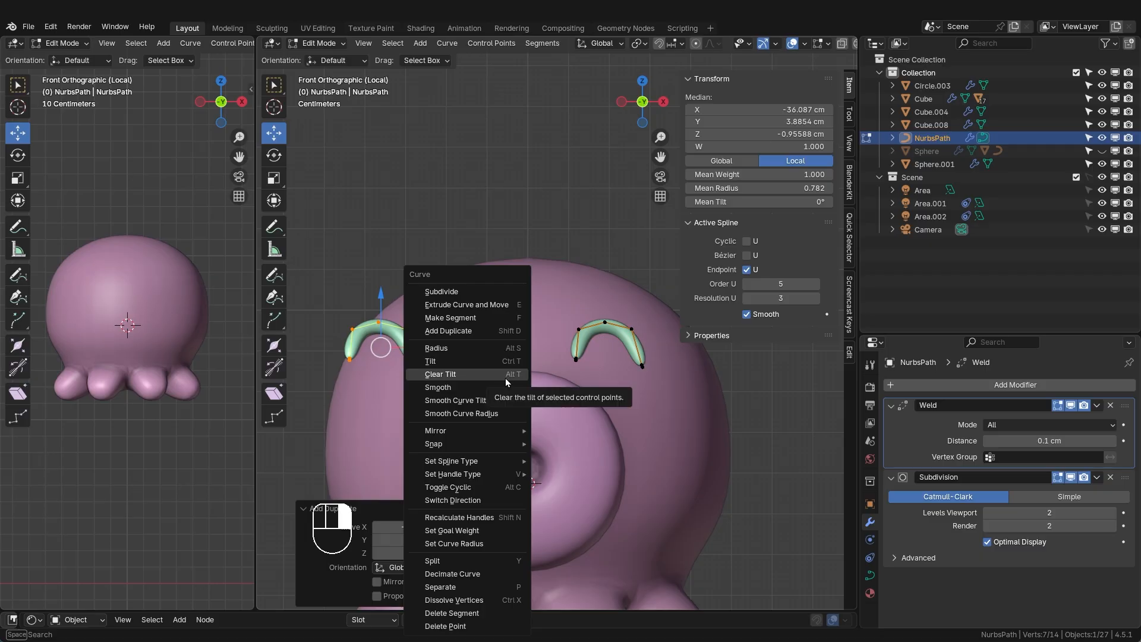
mouse_move(501, 432)
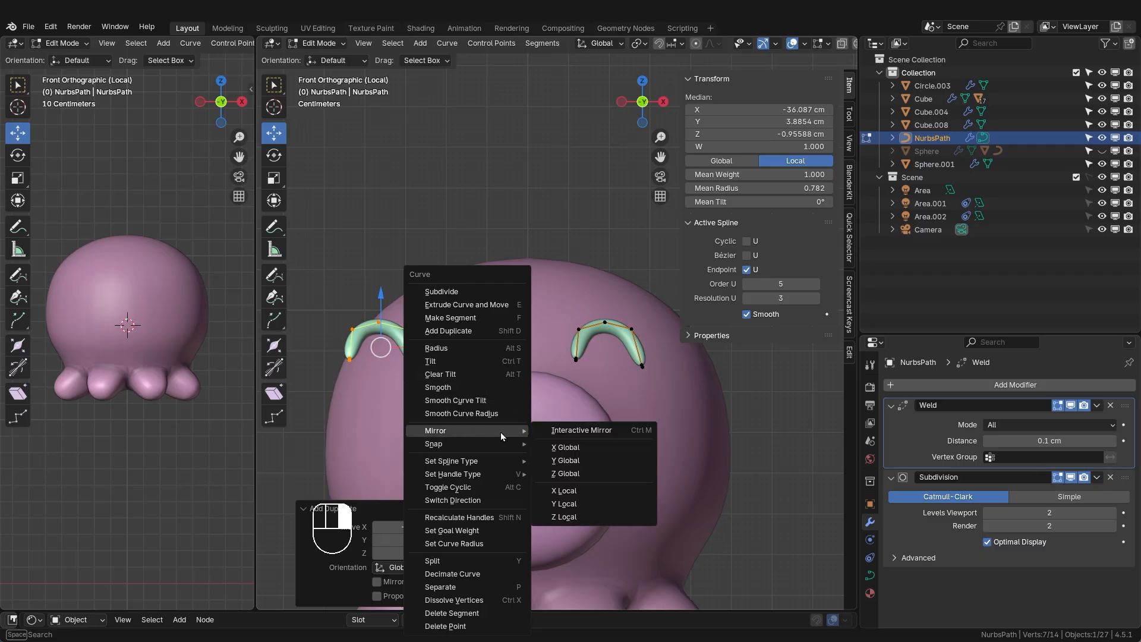
left_click(573, 455)
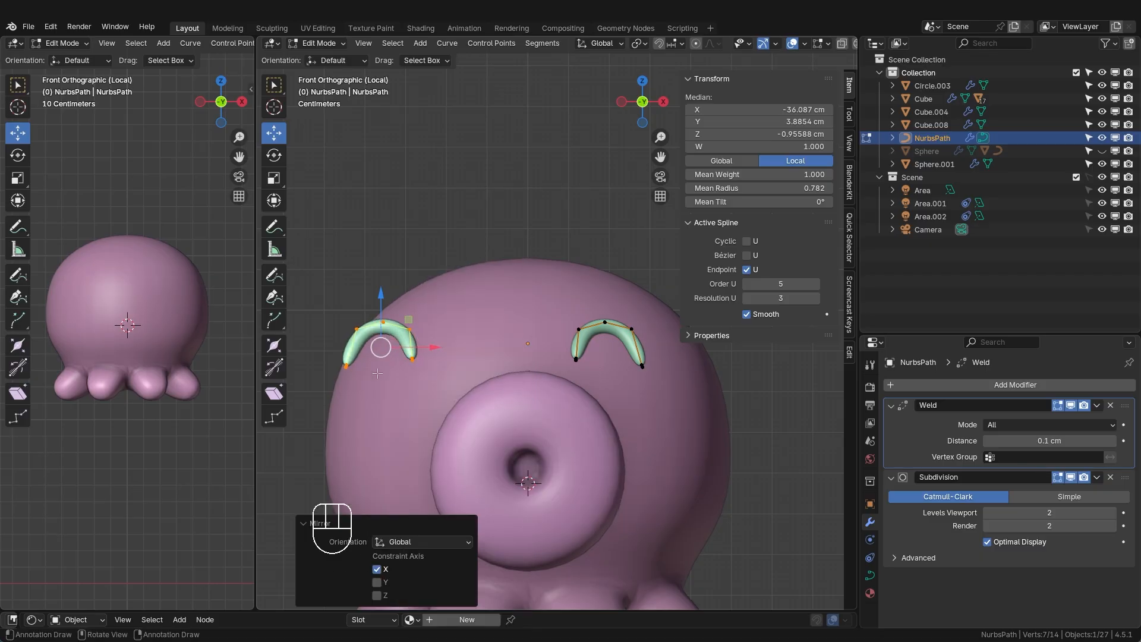
key("g")
key("x")
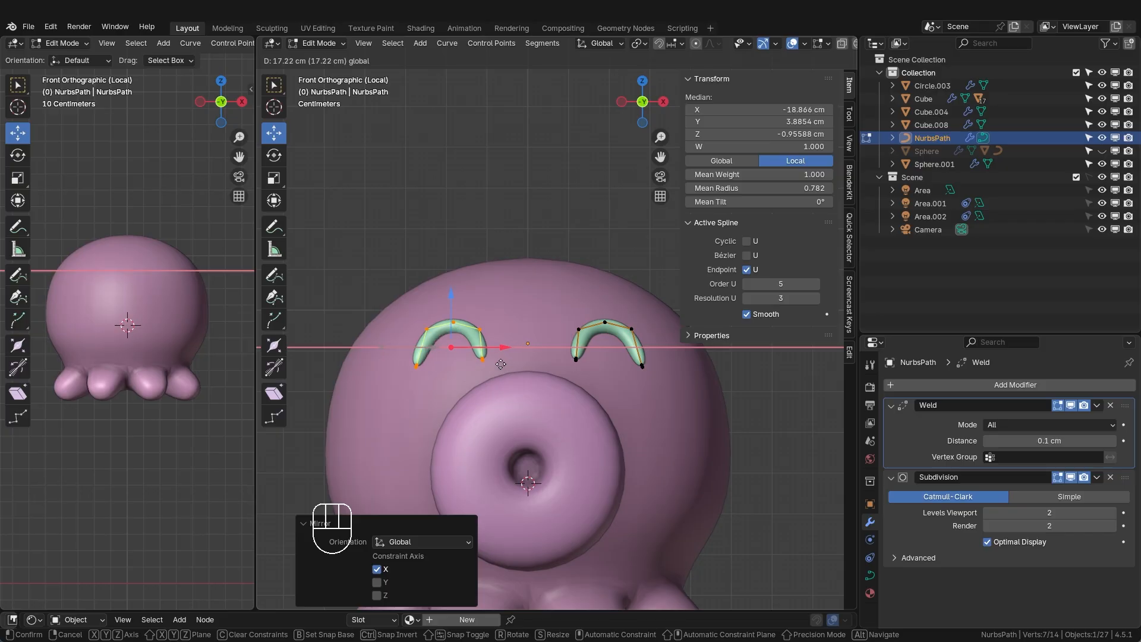
left_click_drag(501, 364, 501, 363)
- Adjust the mirrored tube's depth on the head and nudge it sideways to match the original
middle_click_drag(501, 364, 445, 423)
left_click_drag(483, 297, 480, 299)
left_click(630, 113)
scroll(475, 345, "up", 2)
mouse_move(459, 361)
left_mouse_down()
mouse_move(475, 360)
mouse_move(457, 360)
left_mouse_up()
- Select both arched tubes, enlarge them together, and increase their mean radius
key("s")
key("s")
left_click_drag(553, 291, 321, 286)
left_click(777, 439)
key("g")
left_click(767, 438)
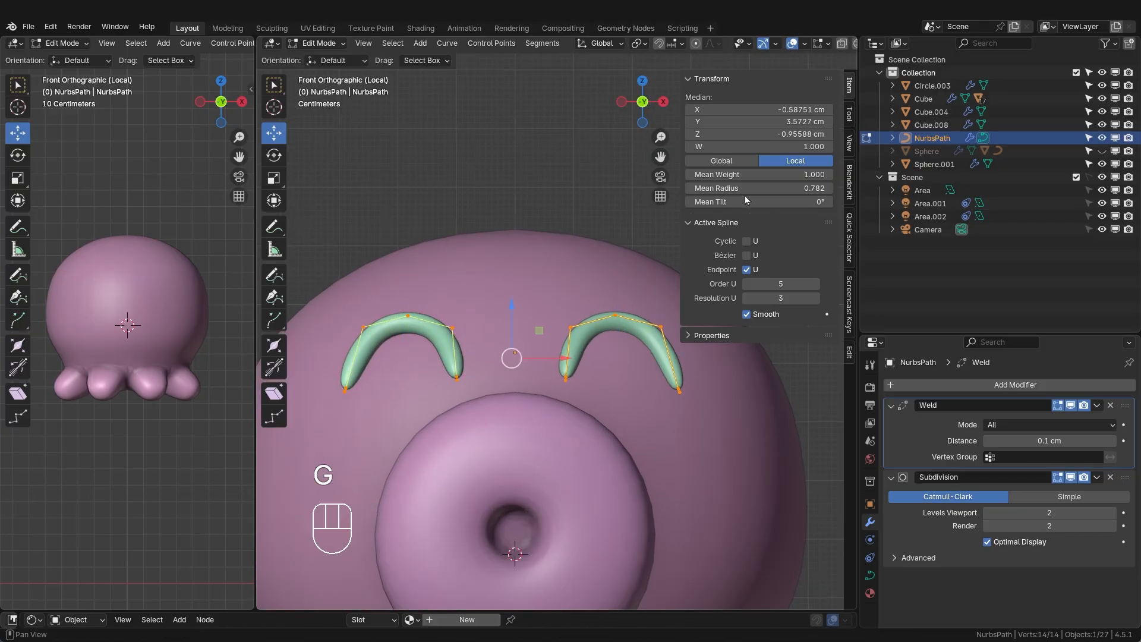
left_click_drag(747, 190, 768, 189)
scroll(558, 323, "down", 2)
- Move the two arched tubes closer together above the mouth, fine-tune their fit, and leave curve editing
left_click_drag(349, 248, 516, 387)
left_click_drag(502, 347, 515, 348)
left_click_drag(544, 285, 668, 392)
key("g")
left_click(630, 381)
middle_click_drag(630, 380, 571, 410)
left_click_drag(594, 332, 600, 331)
key("Tab")
scroll(661, 491, "down", 5)
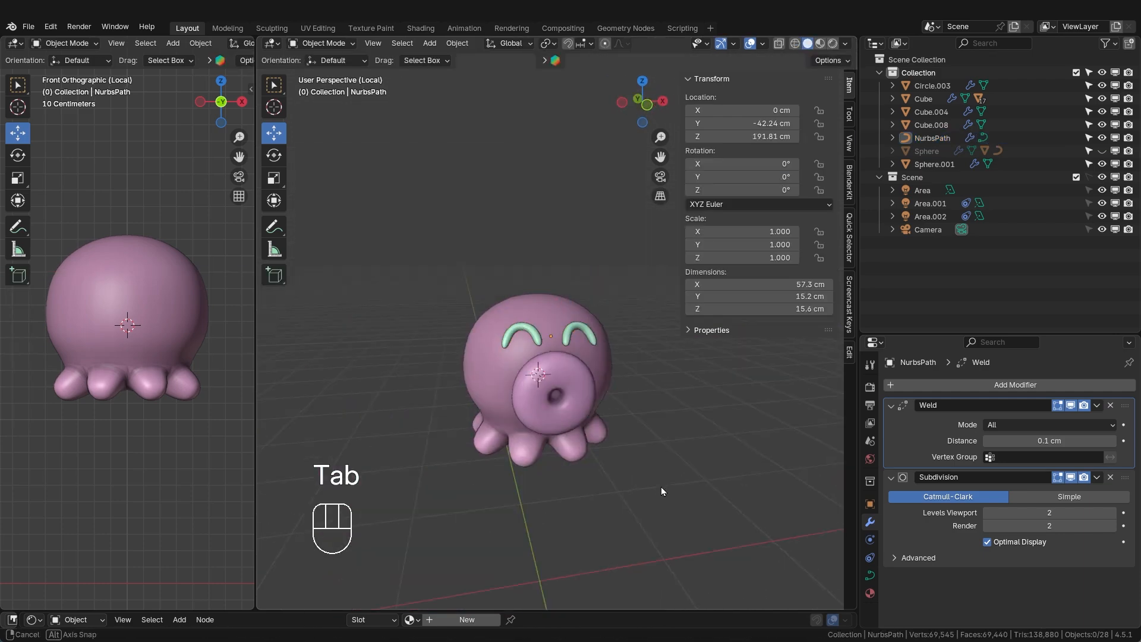
middle_click_drag(662, 491, 588, 476)
scroll(589, 475, "down", 3)
middle_click_drag(89, 333, 60, 344)
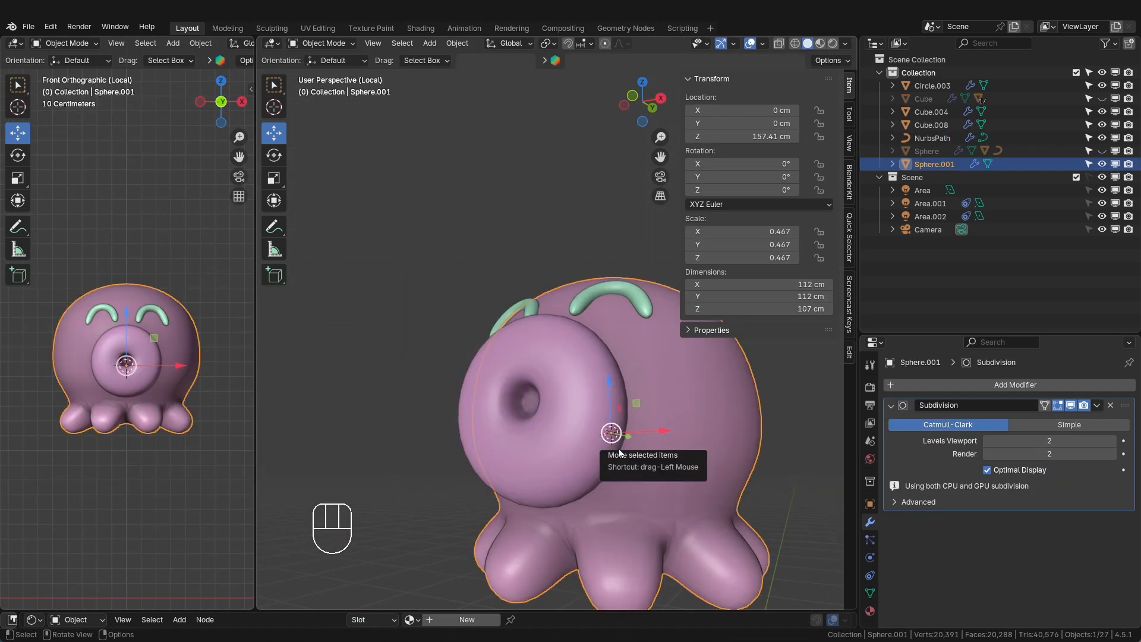
scroll(619, 449, "down", 5)
scroll(619, 449, "up", 5)
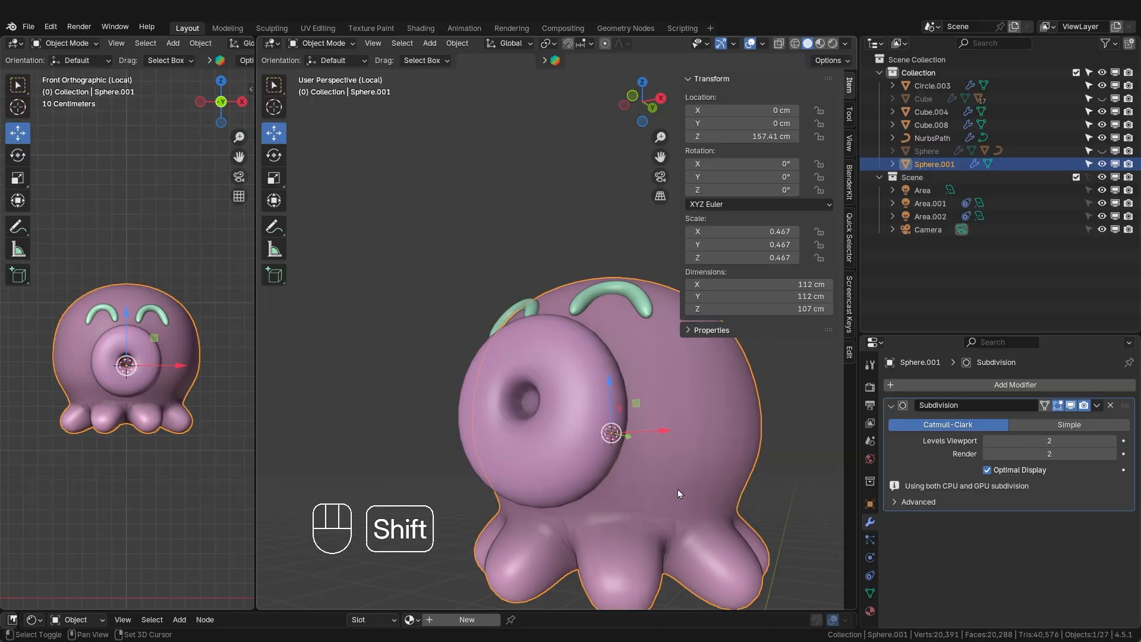
- Select the body's vertex ring just above the tentacles, including hidden vertices, and rescale it slightly
key("Tab")
middle_click_drag(680, 494, 655, 470, "shift")
left_click(655, 487)
left_click(632, 96)
key("alt+z")
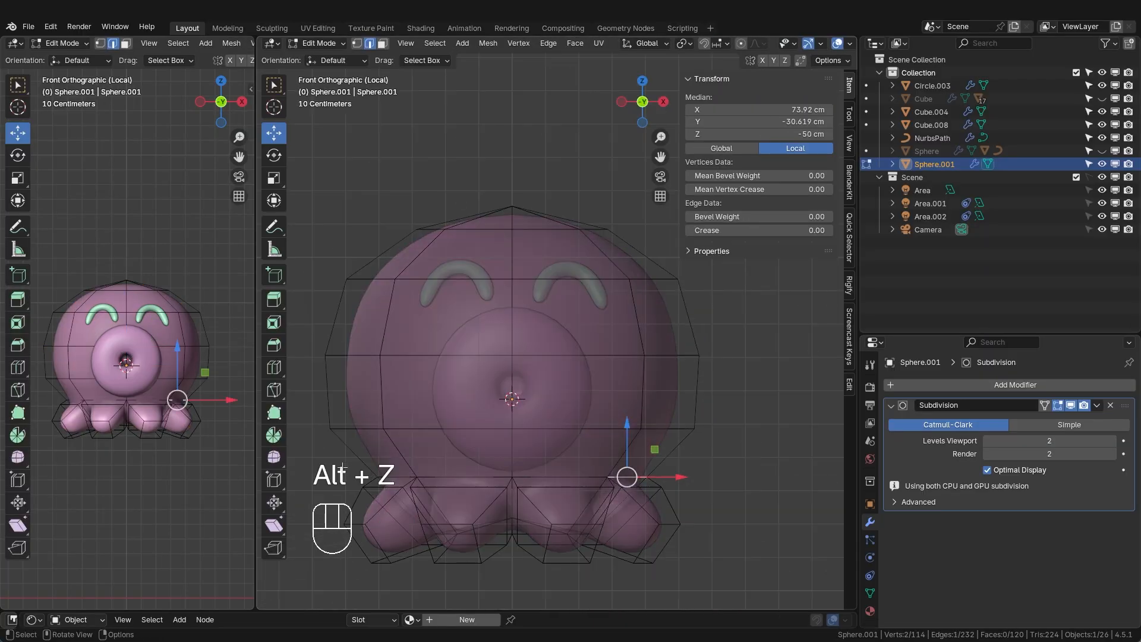
left_click_drag(343, 468, 737, 488)
key("s")
left_click(747, 478)
key("alt+z")
key("s")
left_click(755, 482)
key("Tab")
left_click(706, 491)
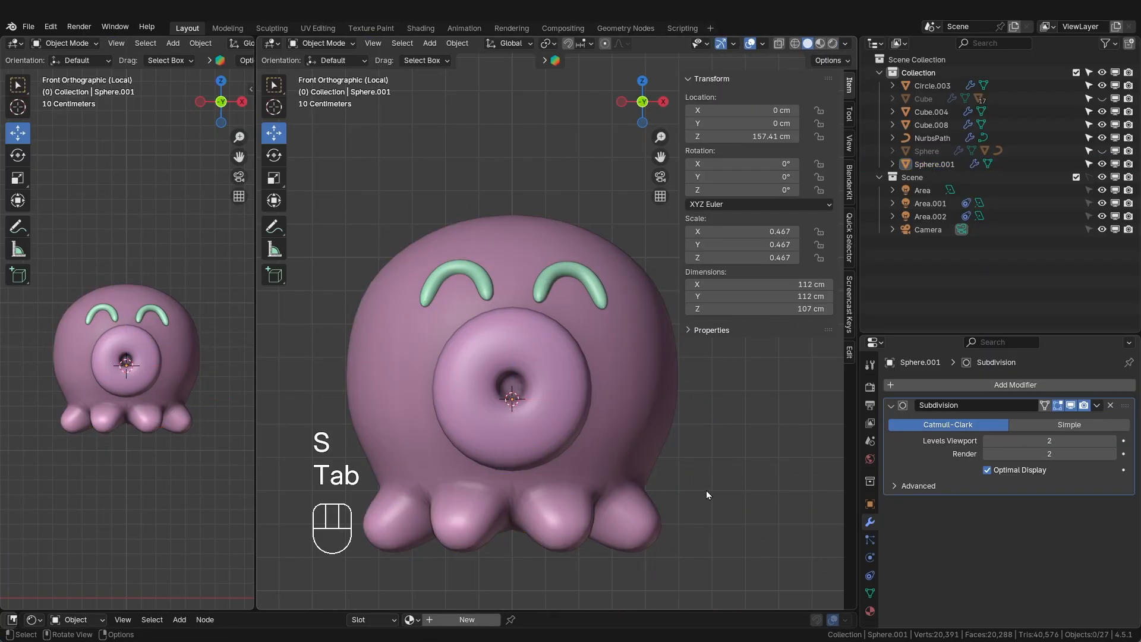
- Rescale the body's ring just above the tentacles and the horizontal edge loop one level higher, including hidden edges
scroll(707, 490, "down", 3)
key("Tab")
key("alt+z")
key("s")
left_click(693, 422)
left_click(601, 379, "alt")
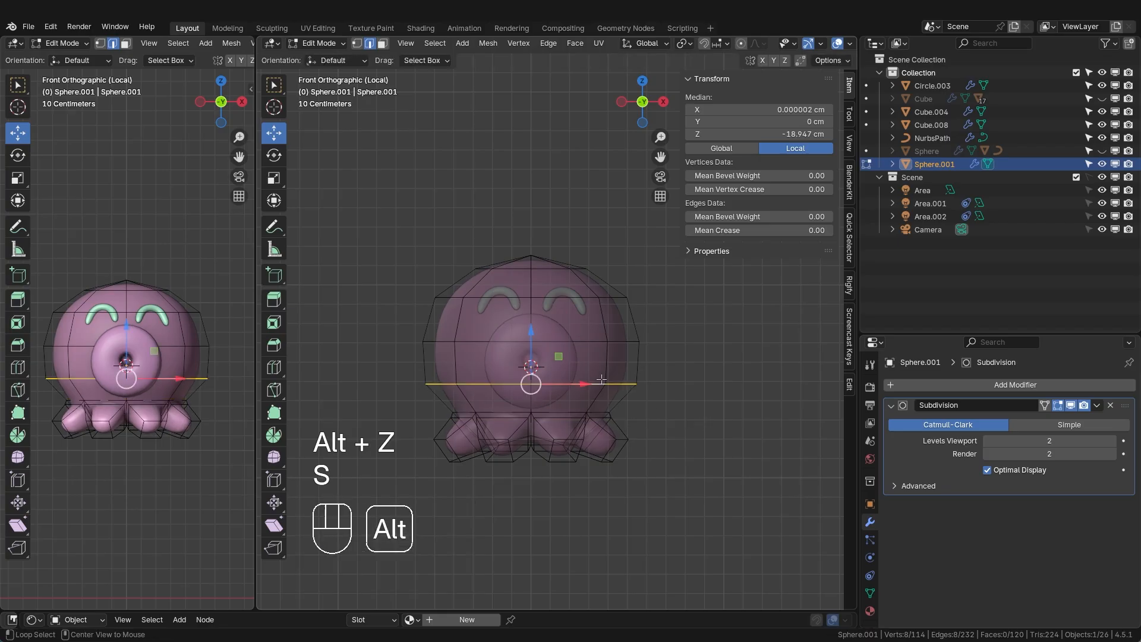
key("s")
left_click(701, 416)
key("Tab")
key("alt+z")
- Rescale the lower-body edge loop again, and rescale the whole ring directly above the tentacles, including its hidden vertices
key("Tab")
key("s")
left_click(707, 394)
left_click(602, 412, "alt")
key("s")
key("ctrl+z")
key("alt+z")
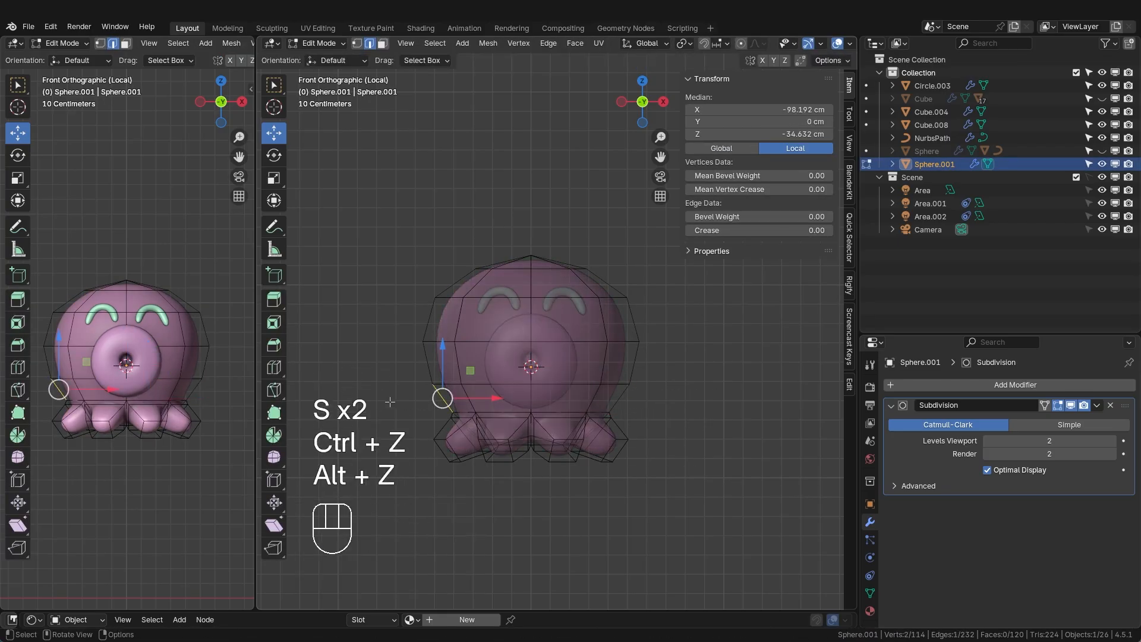
left_click_drag(390, 402, 704, 422)
key("s")
key("Tab")
key("alt+z")
- Fine-tune the scale of the edge loop across the body's lower half and leave mesh editing
key("Tab")
left_click(475, 384, "alt")
key("s")
left_click(736, 384)
key("ctrl+z")
key("s")
left_click_drag(538, 353, 538, 355)
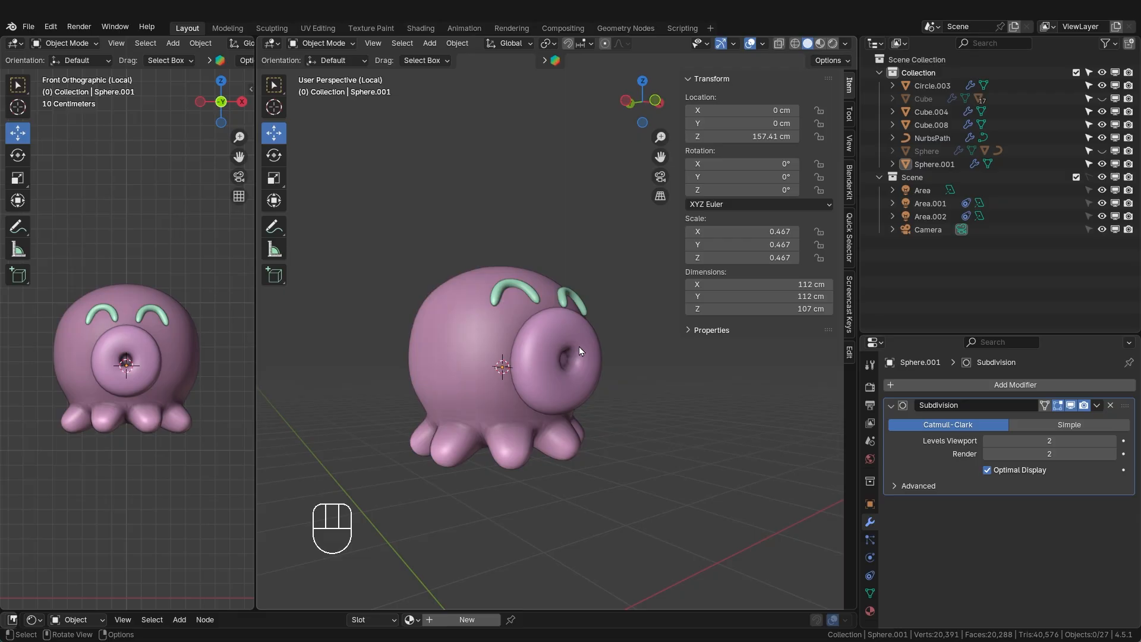
- Parent the mouth and arched eyes to the octopus body as an object, keeping their transforms
left_click(482, 360)
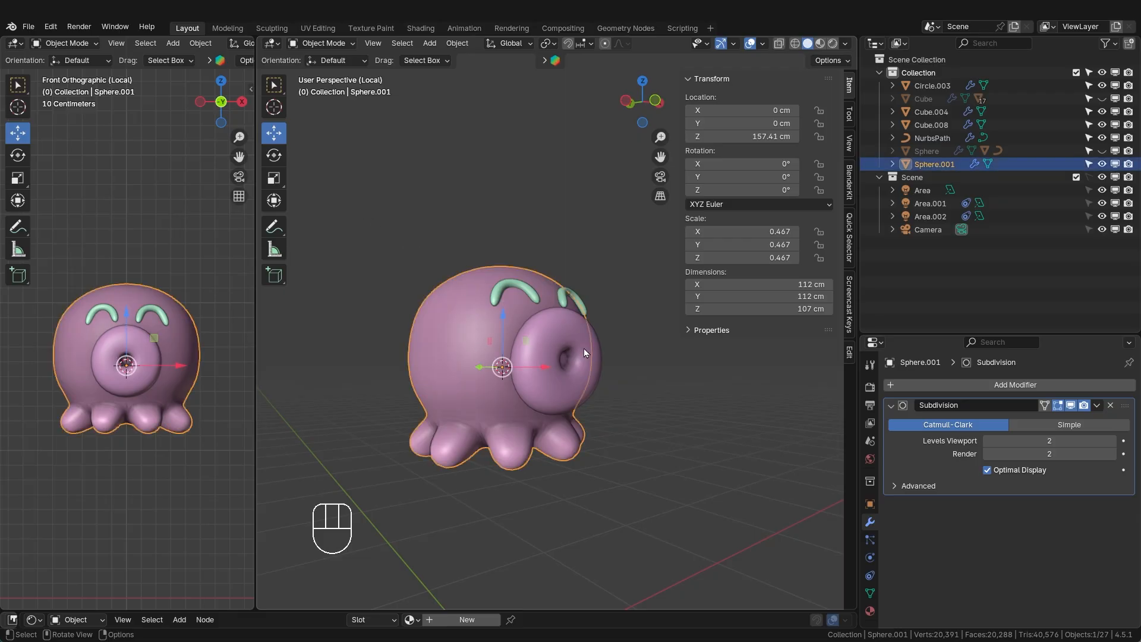
left_click_drag(420, 141, 675, 529)
key("ctrl+p")
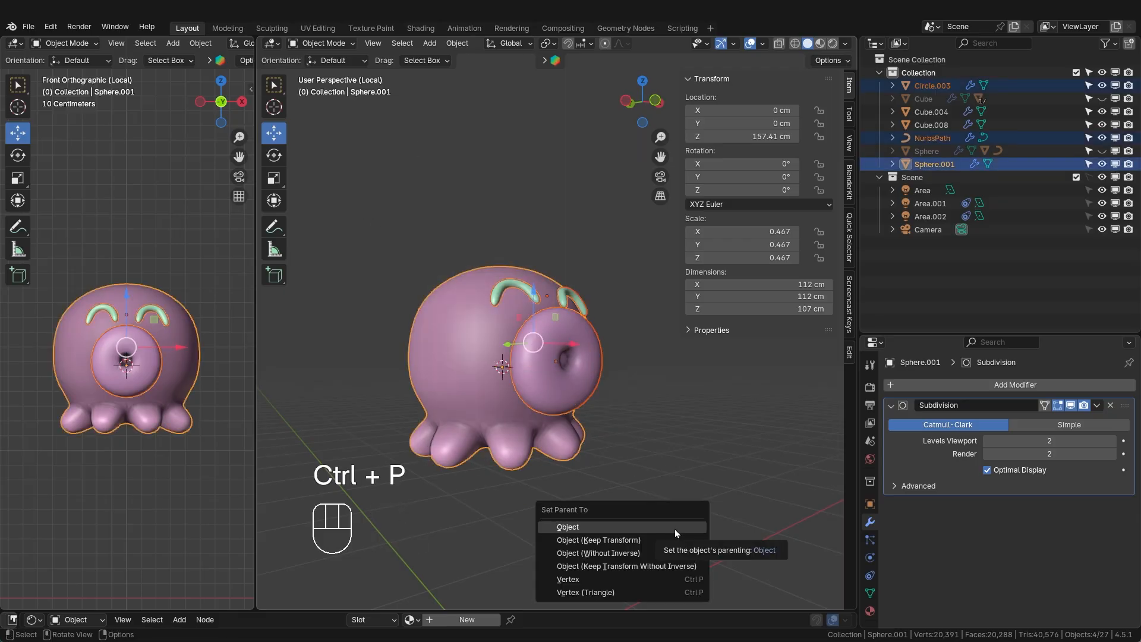
left_click(651, 540)
- Leave the isolated view and raise the octopus about 94 cm along Z onto the top of the fish's head
key("KP_Divide")
key("g")
key("z")
left_click(636, 157)
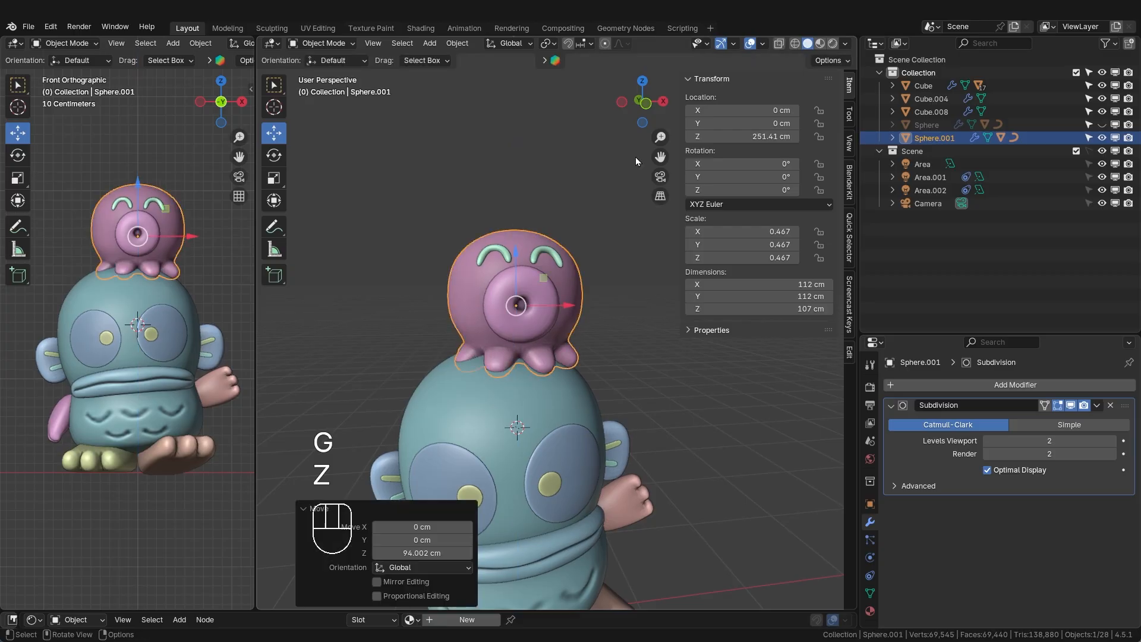
- In front view, scale the octopus down by about 0.83 and shift it to seat it slightly off-centre on the fish's head
left_click(645, 103)
key("s")
left_click(621, 297)
key("g")
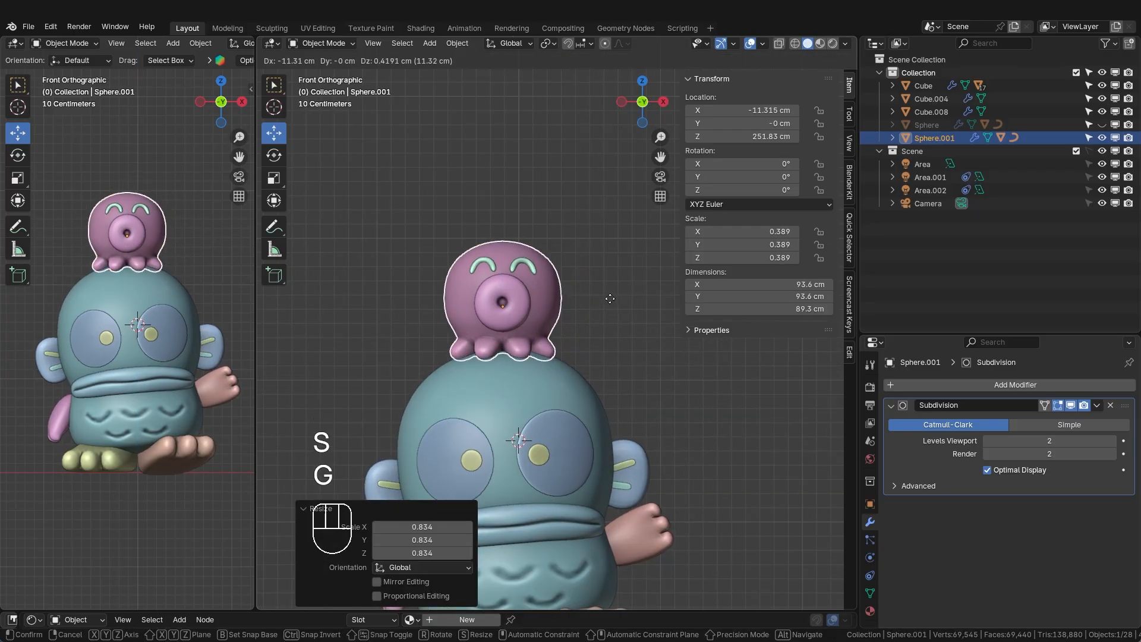
- Switch both 3D views to rendered shading
key("z")
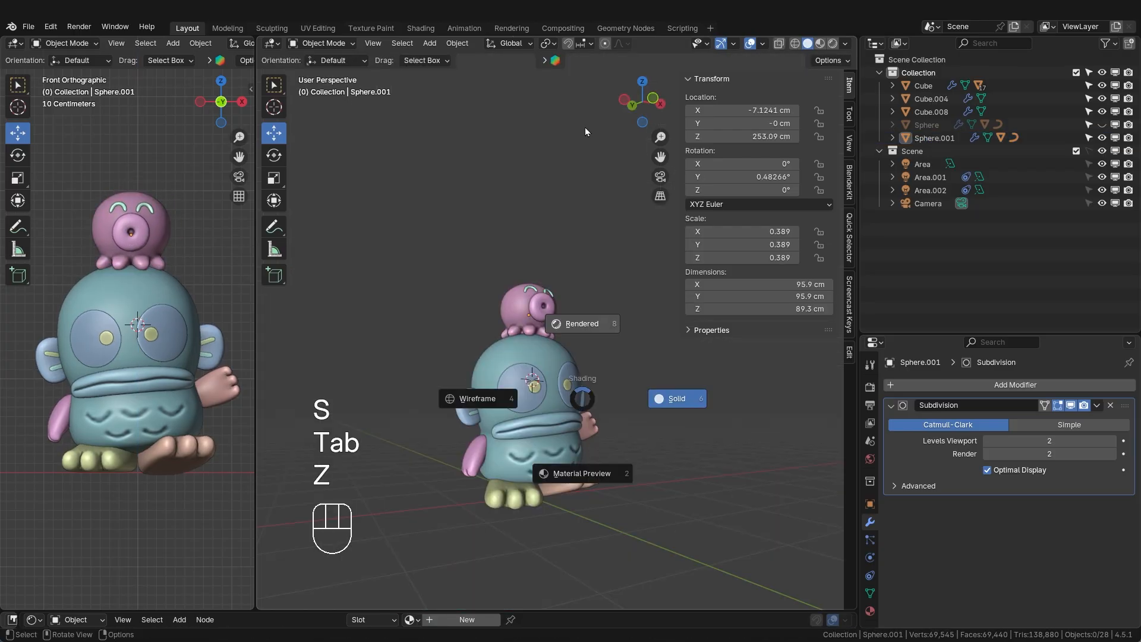
left_click(585, 127)
key("z")
left_click(172, 234)
scroll(472, 316, "up", 3)
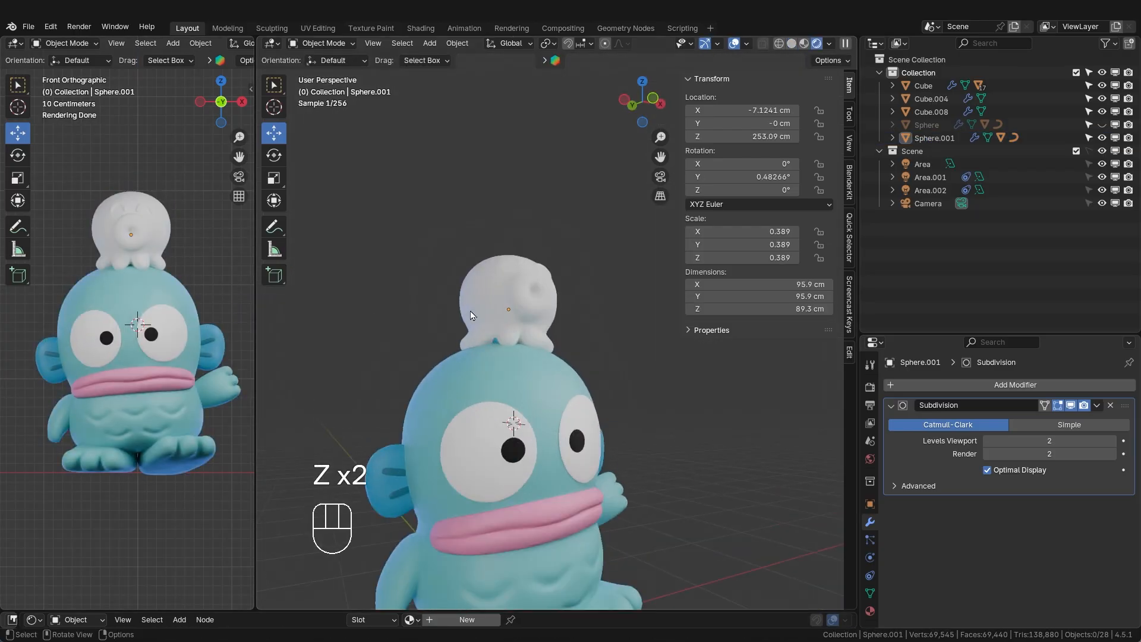
- Select the fish's body and split the main 3D view to make a second area below it
left_click(537, 451)
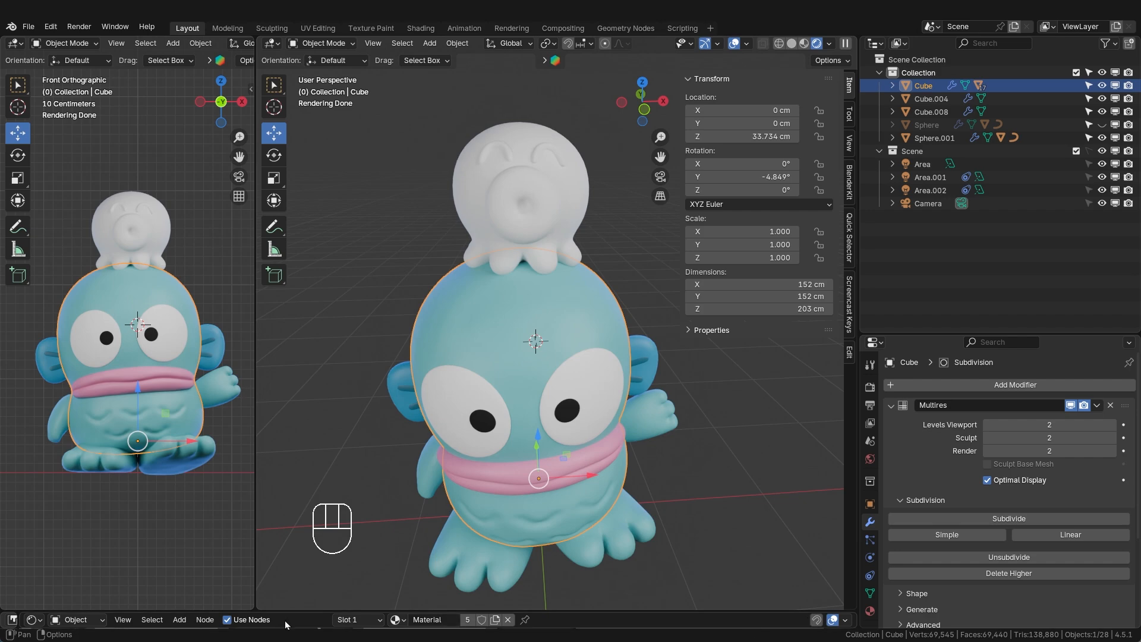
left_click_drag(255, 610, 266, 622)
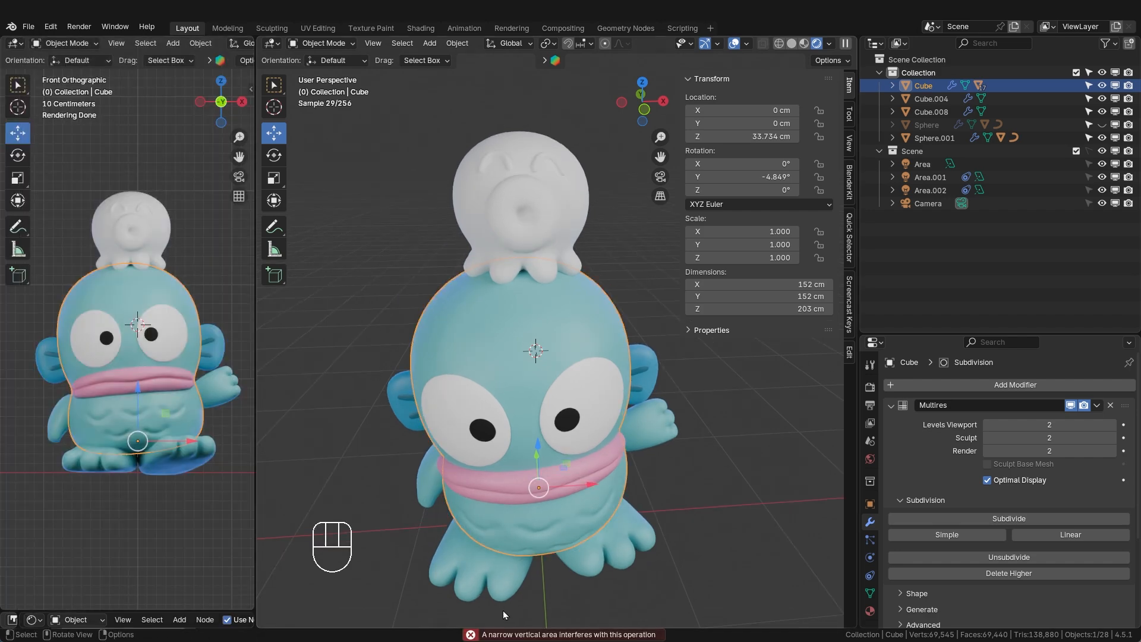
left_click_drag(858, 627, 850, 443)
- Link the fish body's material to the octopus body
left_click(568, 163)
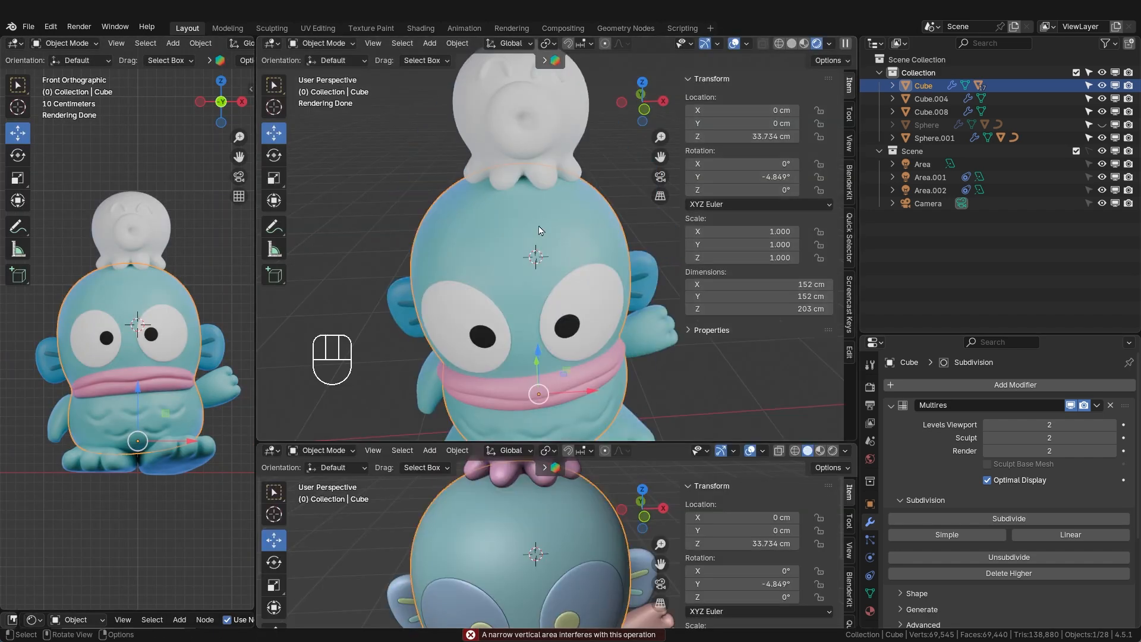
key("ctrl+l")
left_click(562, 256)
- Show the Shader Editor in the new lower area and give the octopus body its own material copy with a saturated red base colour
left_click(272, 450)
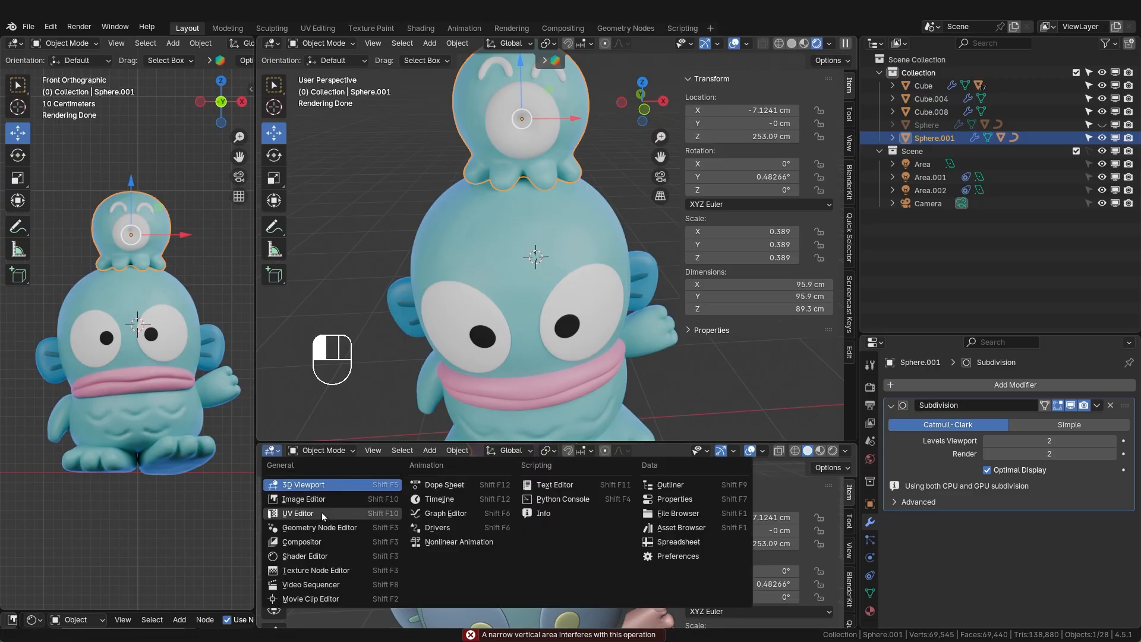
left_click(322, 512)
left_click(690, 452)
scroll(667, 493, "up", 10)
left_click(446, 598)
left_click_drag(504, 487, 513, 487)
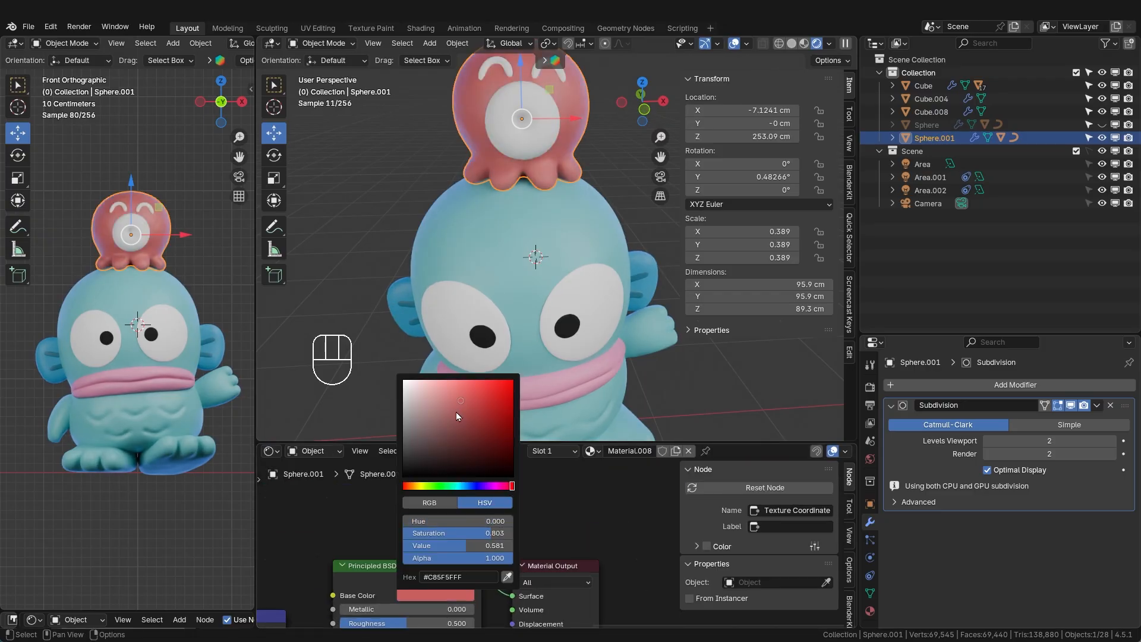
left_click_drag(501, 410, 505, 409)
- Link the material of the fish's pink lips to the octopus's mouth
left_click(538, 155)
left_click(555, 394, "shift")
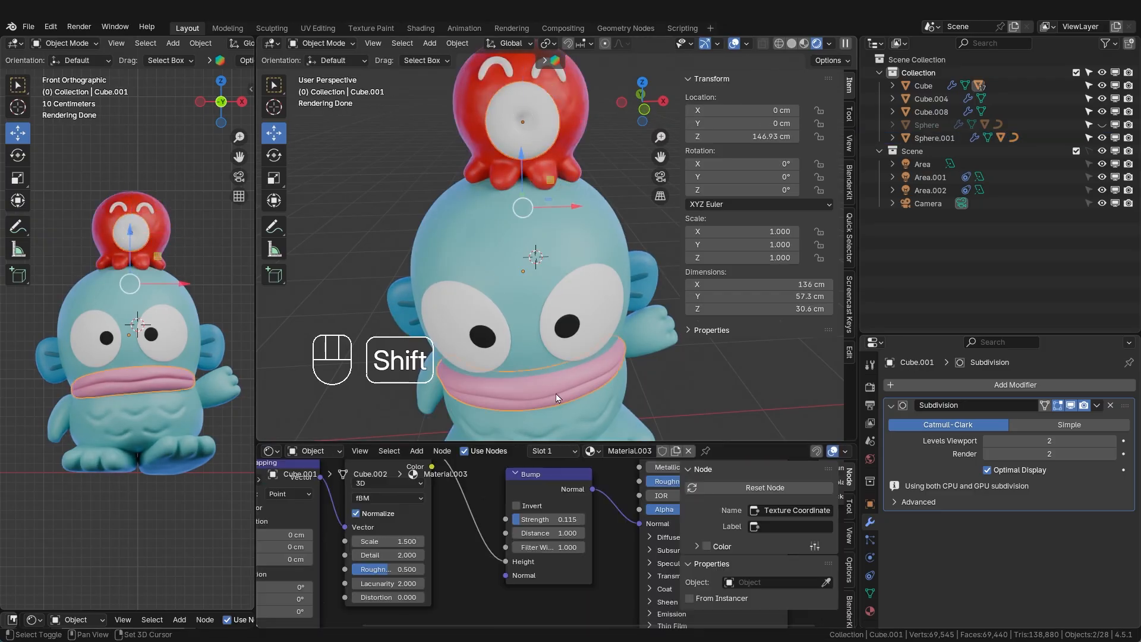
key("ctrl+l")
left_click(555, 393)
- Make the octopus mouth's material an independent copy and adjust its base colour to a light pink
left_click(550, 136)
left_click(690, 452)
middle_click_drag(689, 466, 495, 529)
left_click(520, 518)
left_click_drag(548, 308, 556, 303)
left_click(639, 205)
- Link the black material of the fish's pupils to the octopus's arched eyes
middle_click_drag(571, 161, 570, 236, "shift")
left_click(549, 154)
left_click(568, 400, "shift")
key("ctrl+l")
left_click(567, 403)
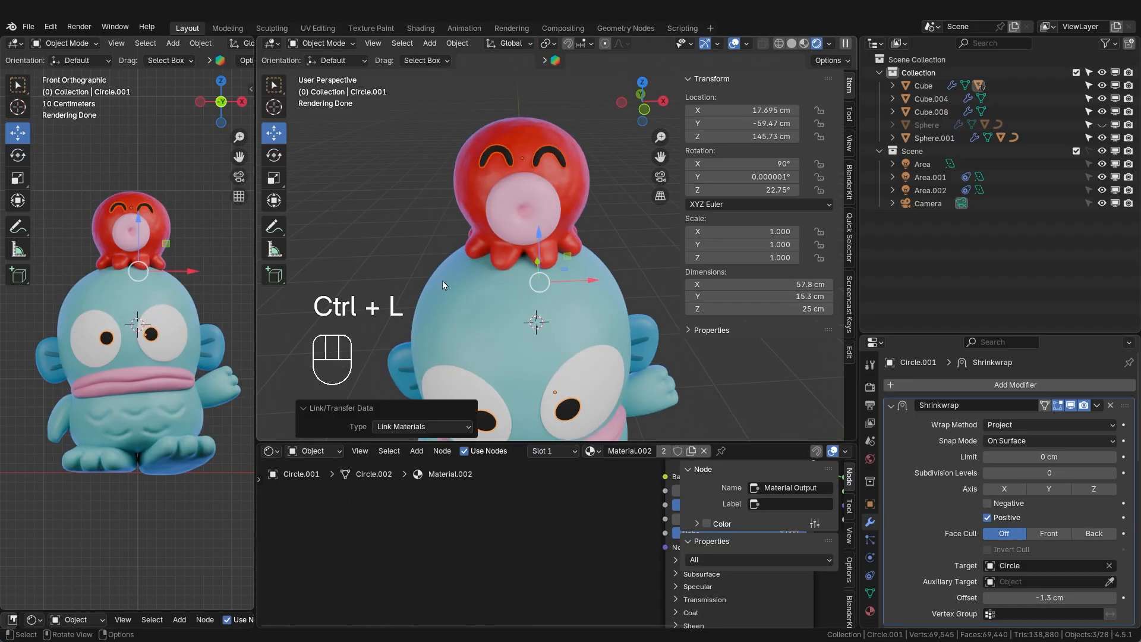
- Select the octopus's mouth and add a second material slot to it
left_click(538, 226)
scroll(550, 238, "up", 3)
scroll(550, 238, "up", 2)
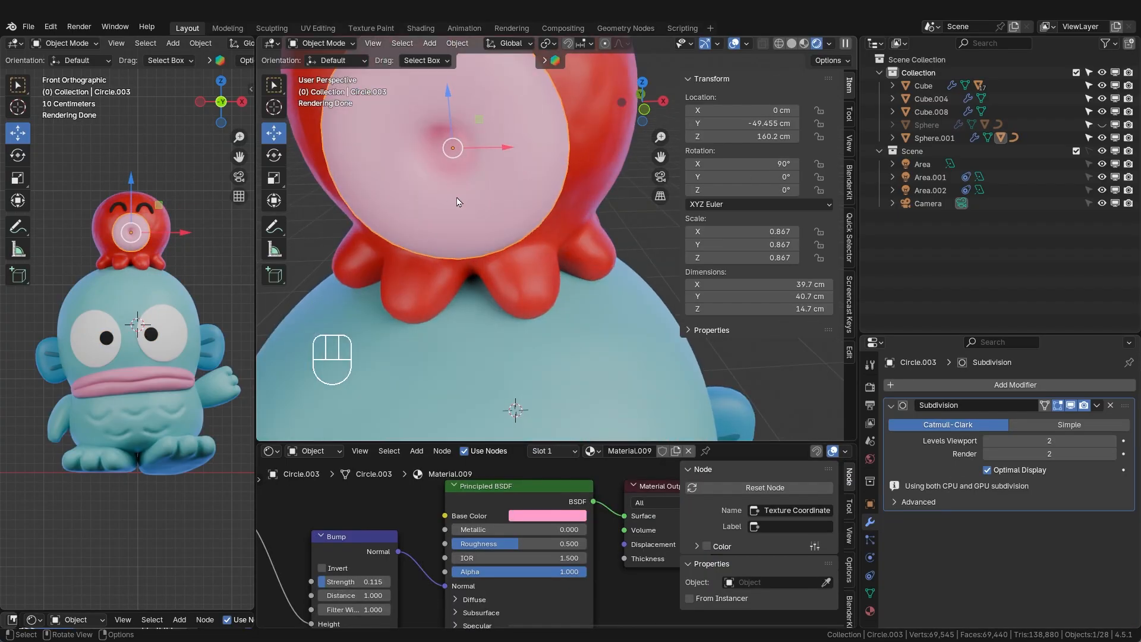
middle_click_drag(489, 172, 529, 246, "shift")
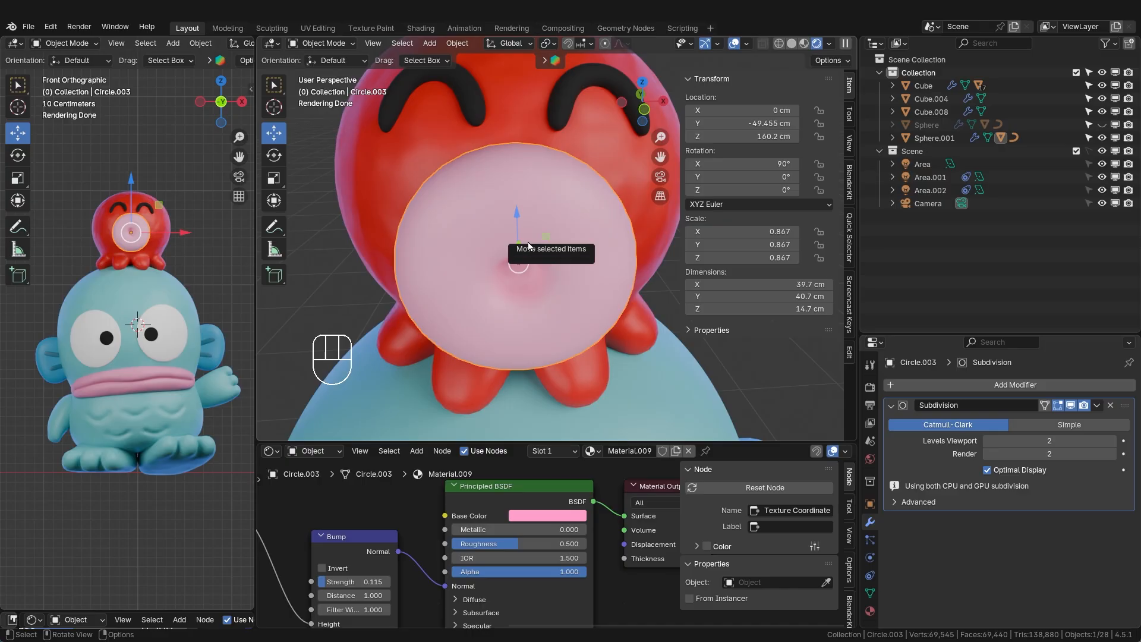
key("KP_Decimal")
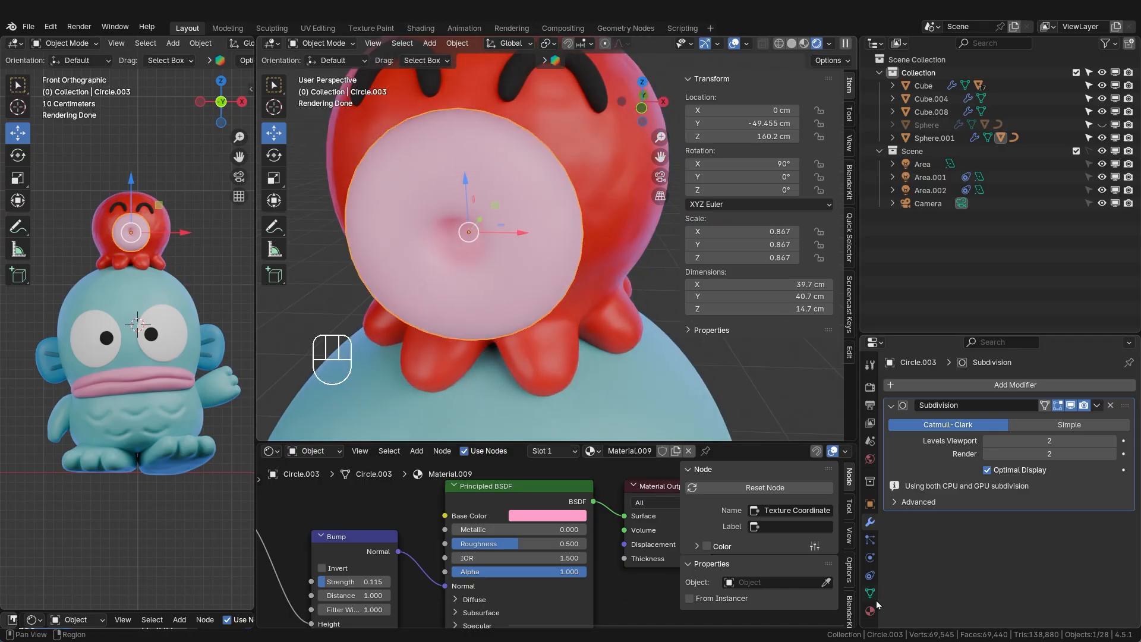
left_click(869, 612)
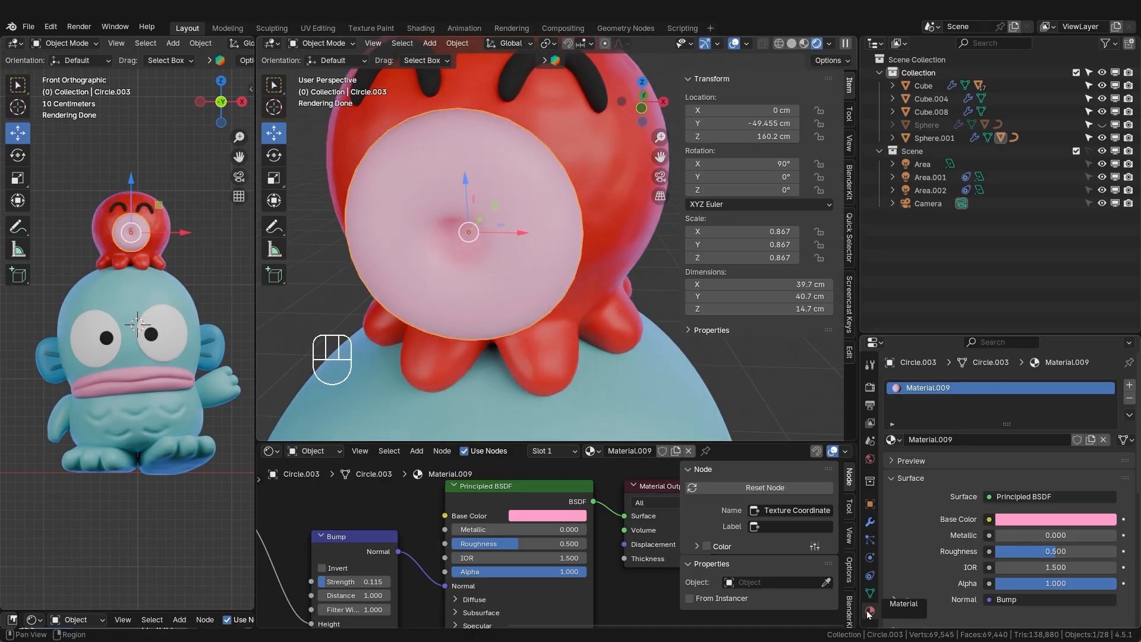
left_click(1130, 387)
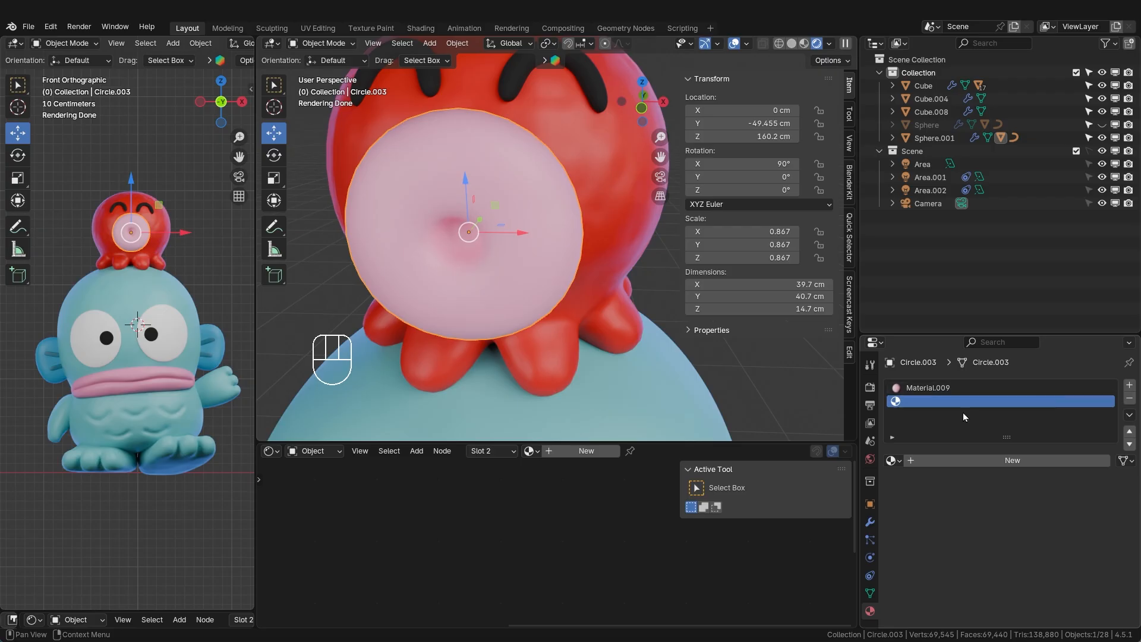
- Put Material.006 into the mouth's second material slot
left_click(893, 462)
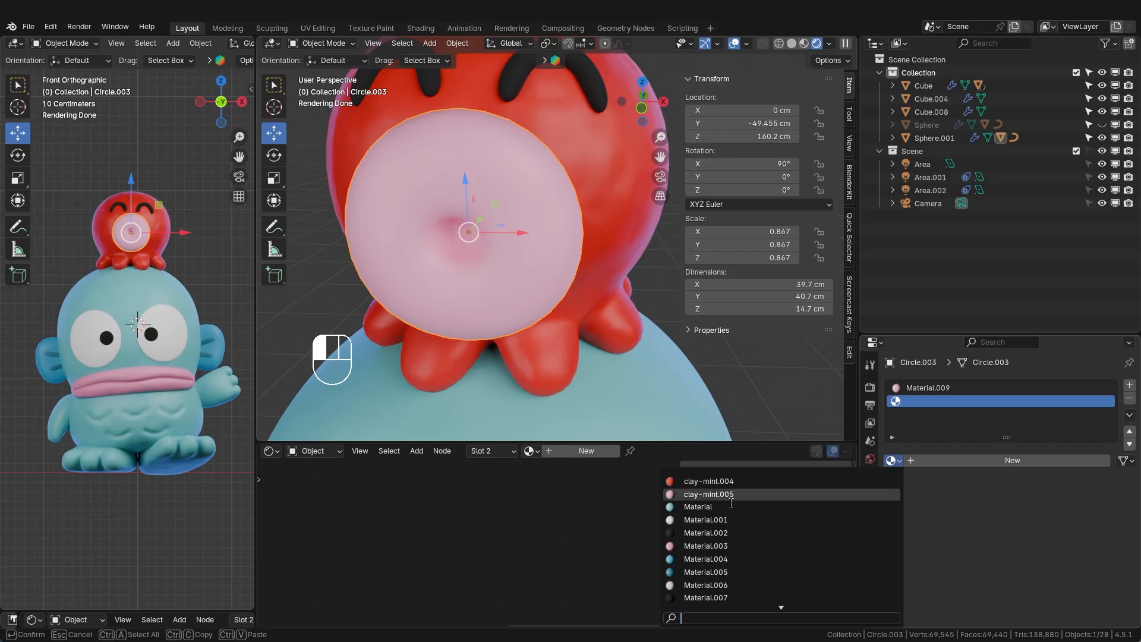
left_click(744, 588)
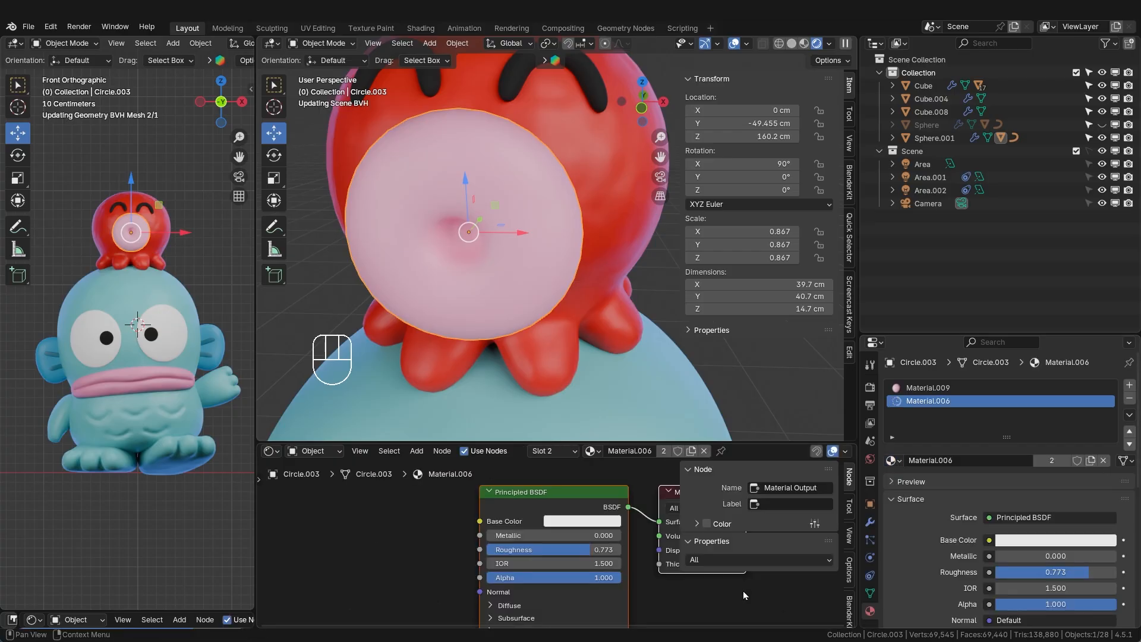
scroll(489, 354, "down", 4)
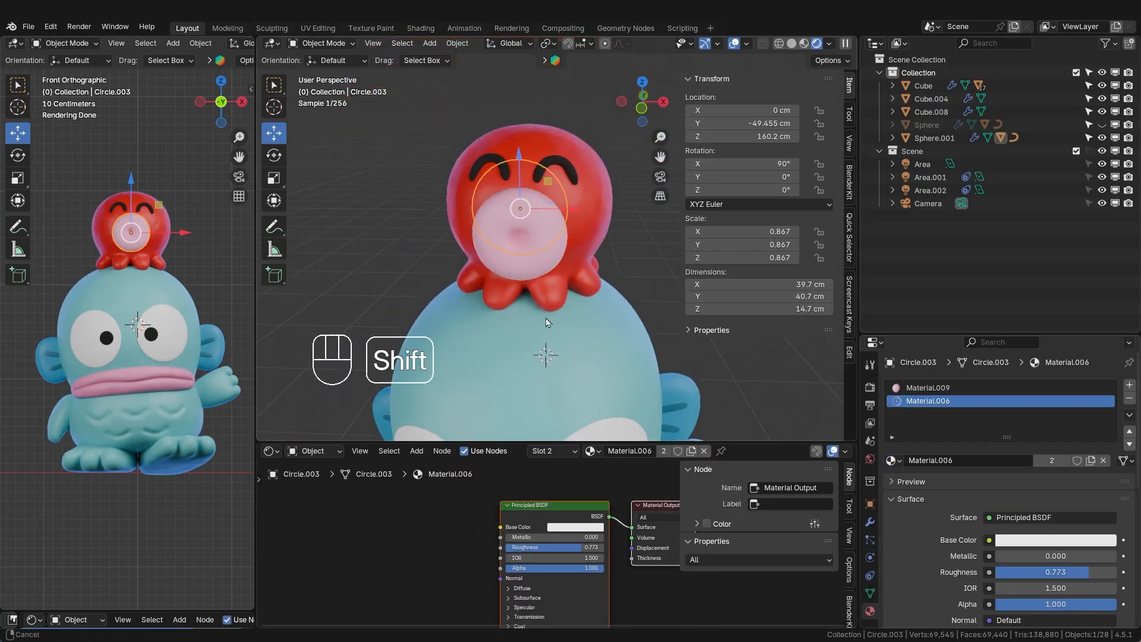
- Check which material the fish's eye whites use and put that Material.001 into the octopus mouth's second slot
middle_click_drag(550, 333, 550, 185, "shift")
left_click(397, 279)
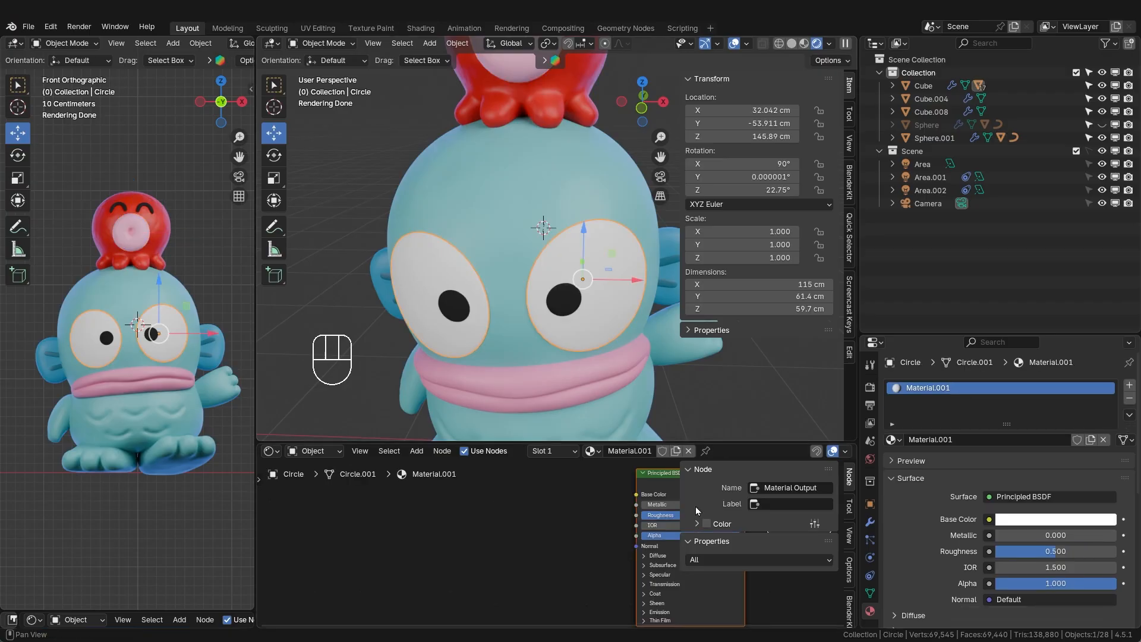
middle_click_drag(550, 200, 536, 256, "shift")
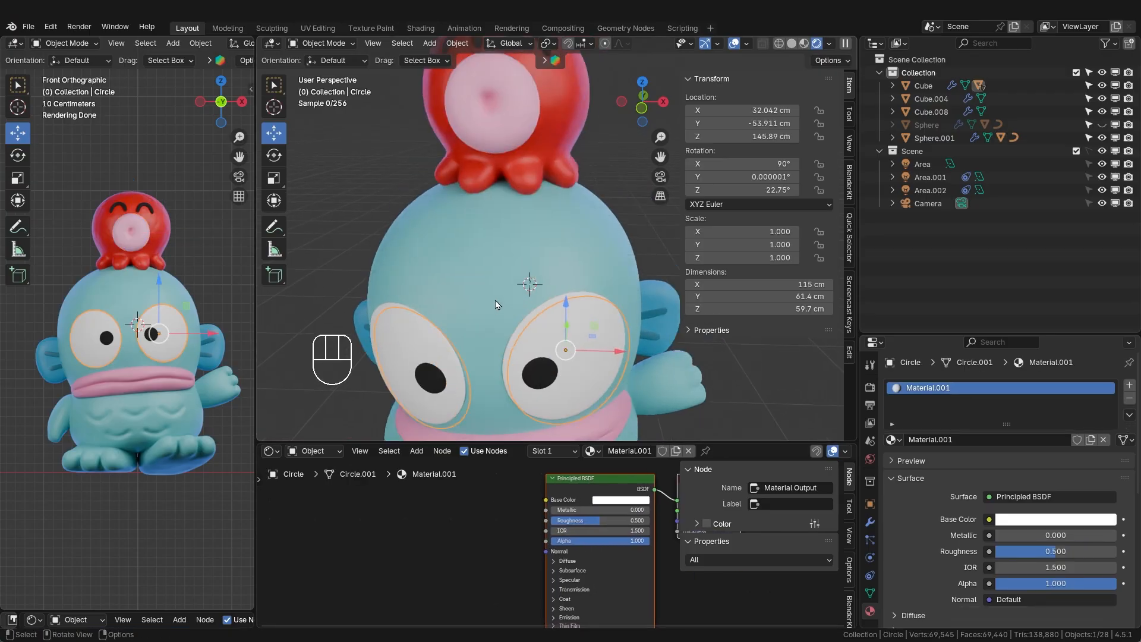
left_click(516, 119)
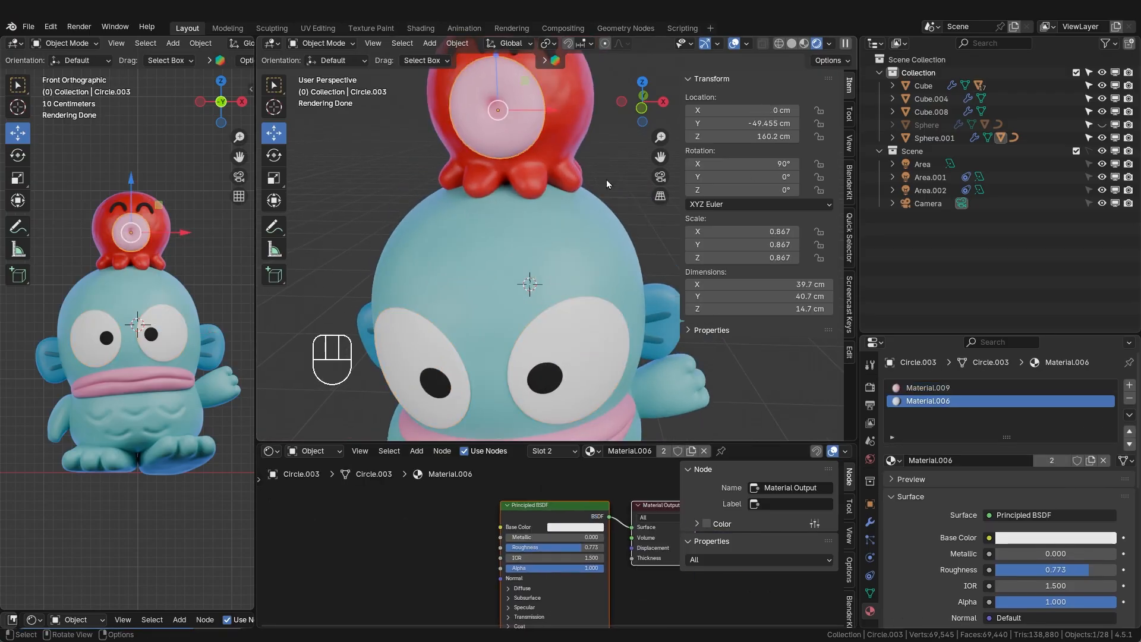
left_click(892, 461)
left_click(889, 519)
- In the mouth's mesh, select the faces at the bottom of the central hole, assign Material.001 to them, and leave mesh editing
middle_click_drag(431, 258, 443, 316, "shift")
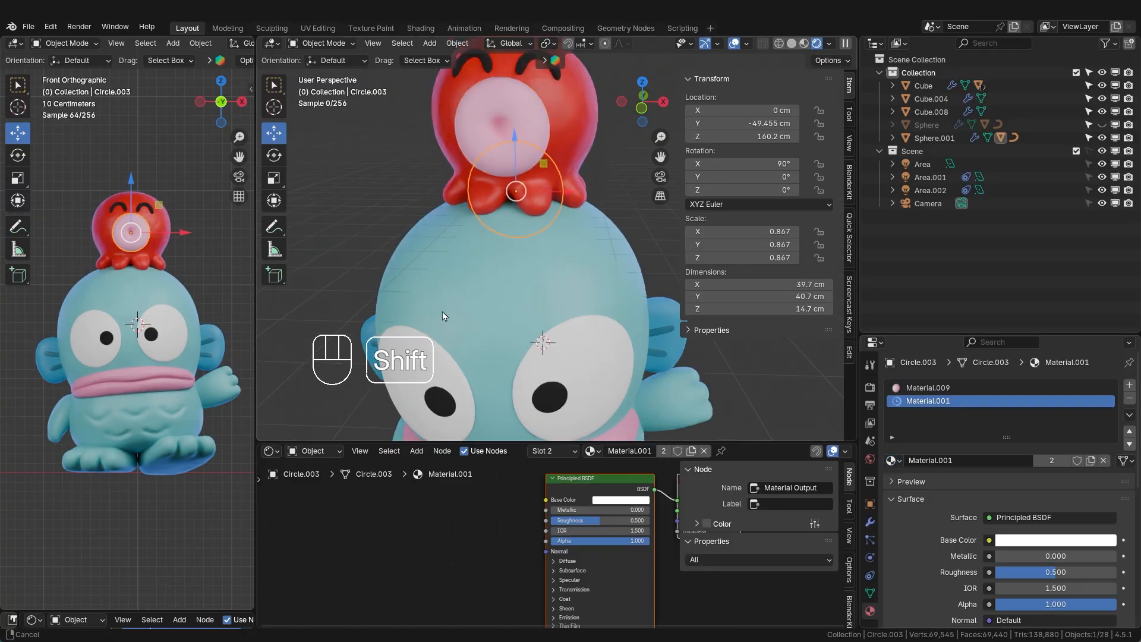
key("Tab")
scroll(513, 202, "up", 1)
middle_click_drag(512, 172, 527, 239, "shift")
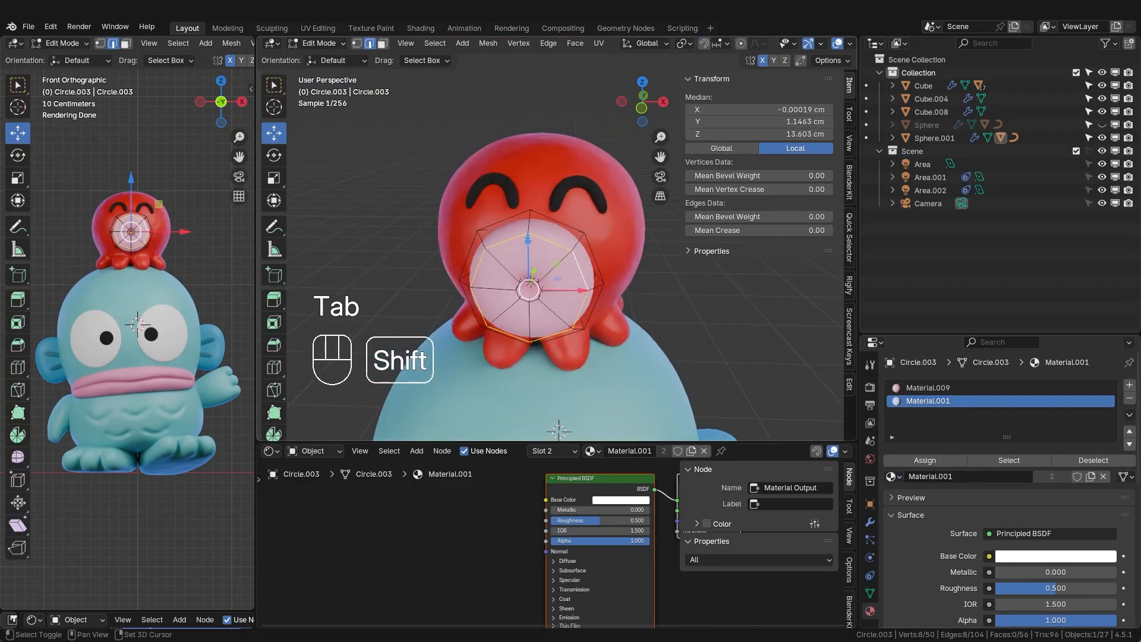
scroll(528, 240, "up", 2)
middle_click_drag(565, 299, 507, 205)
key("3")
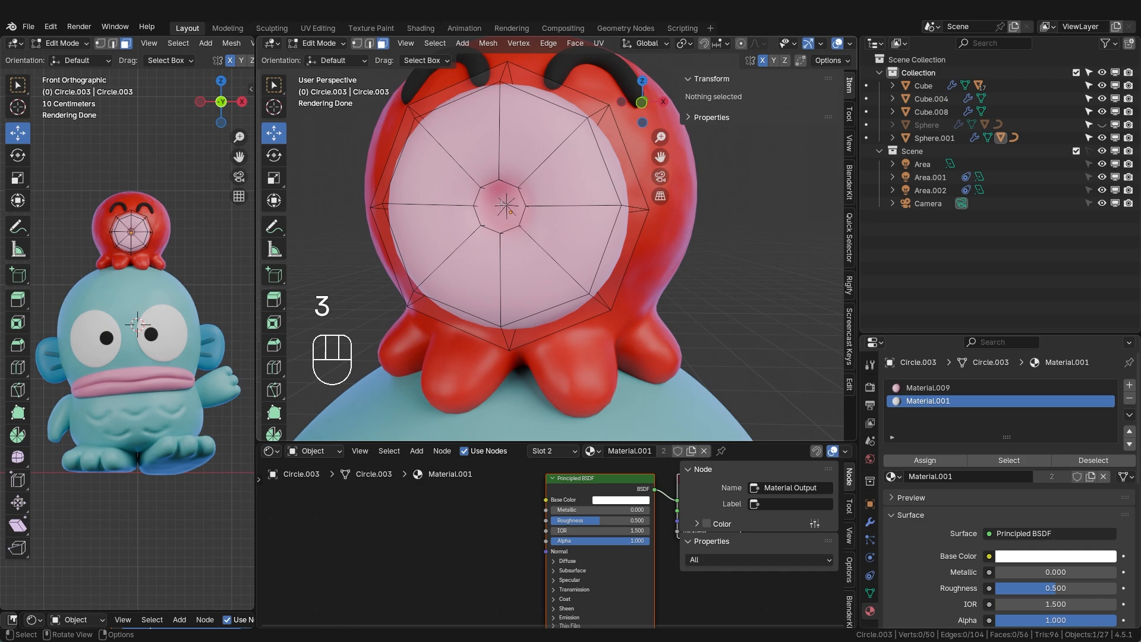
left_click(507, 205)
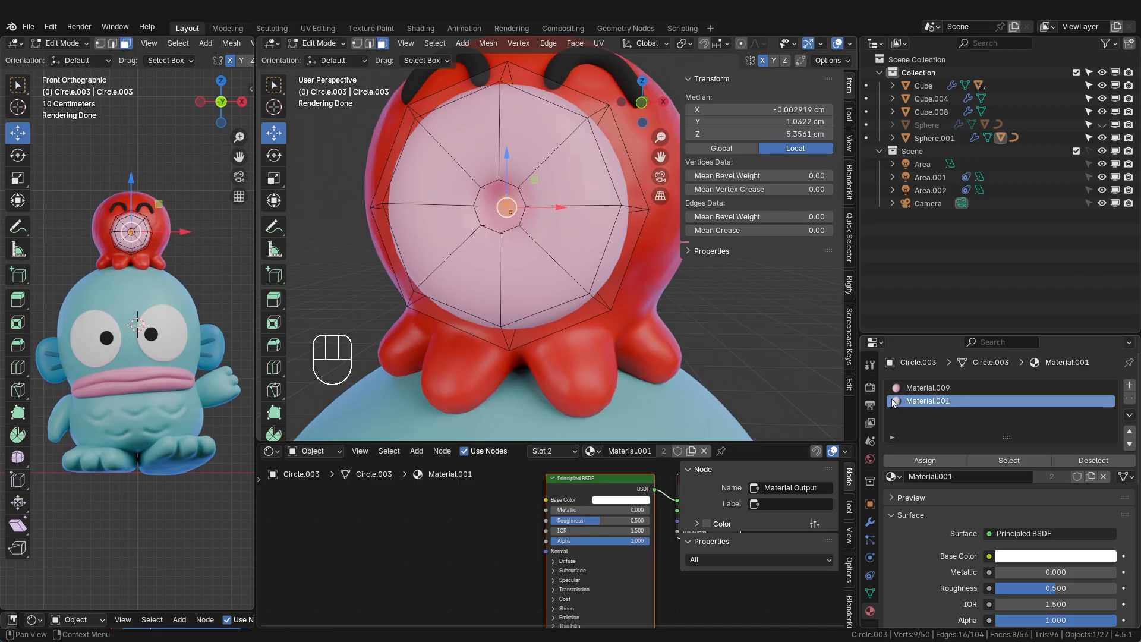
left_click(939, 462)
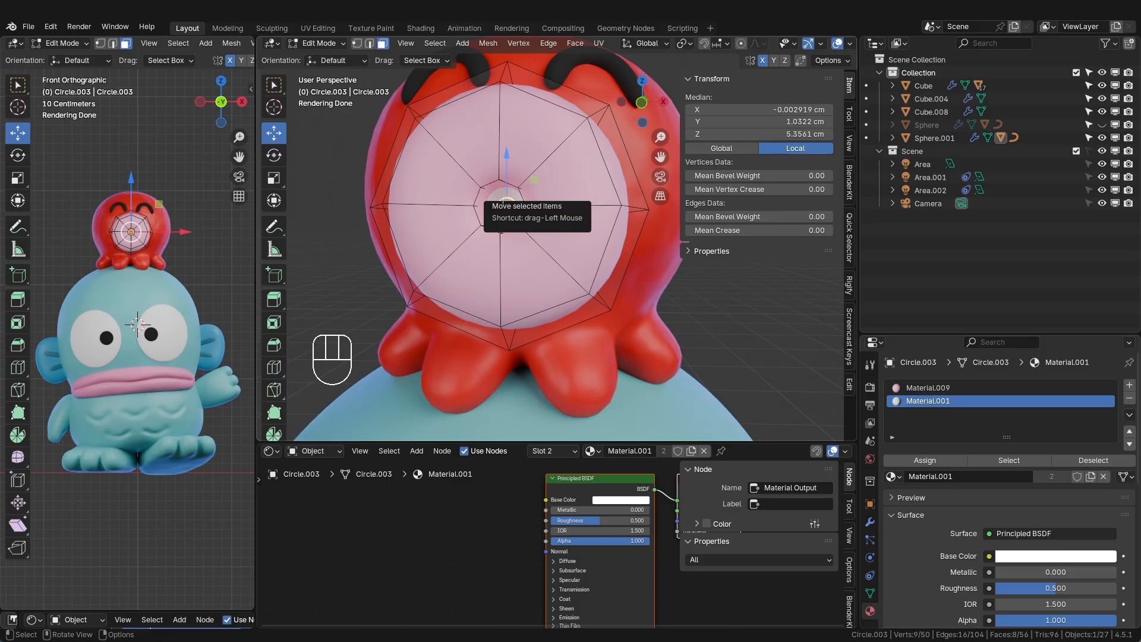
scroll(506, 202, "up", 2)
key("Tab")
left_click(733, 393)
scroll(527, 295, "down", 8)
middle_click_drag(594, 316, 624, 323)
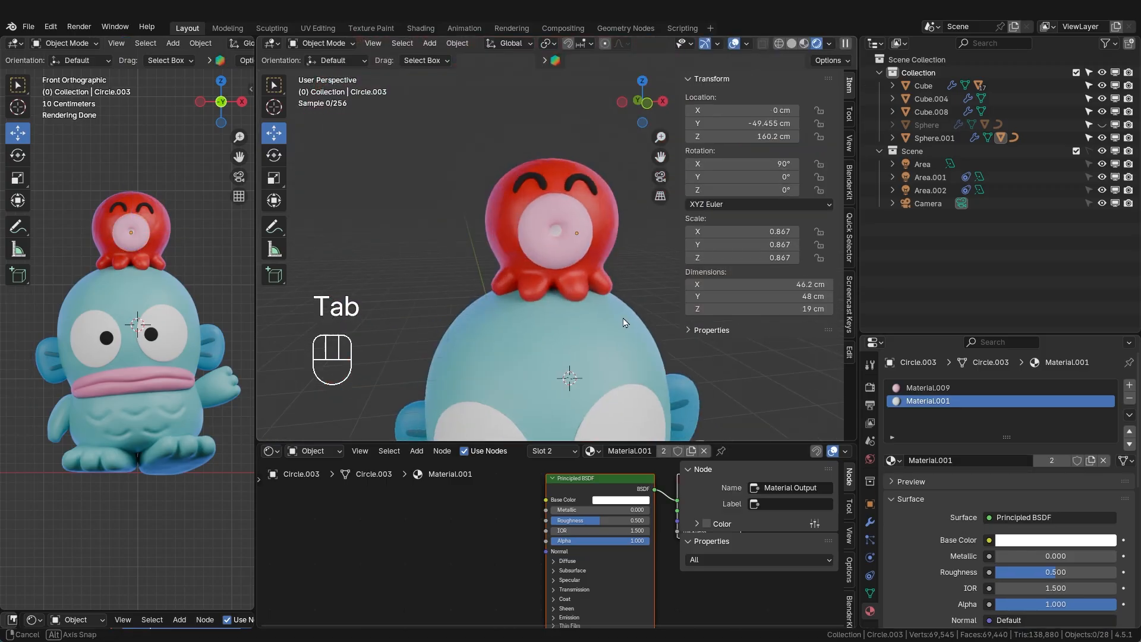